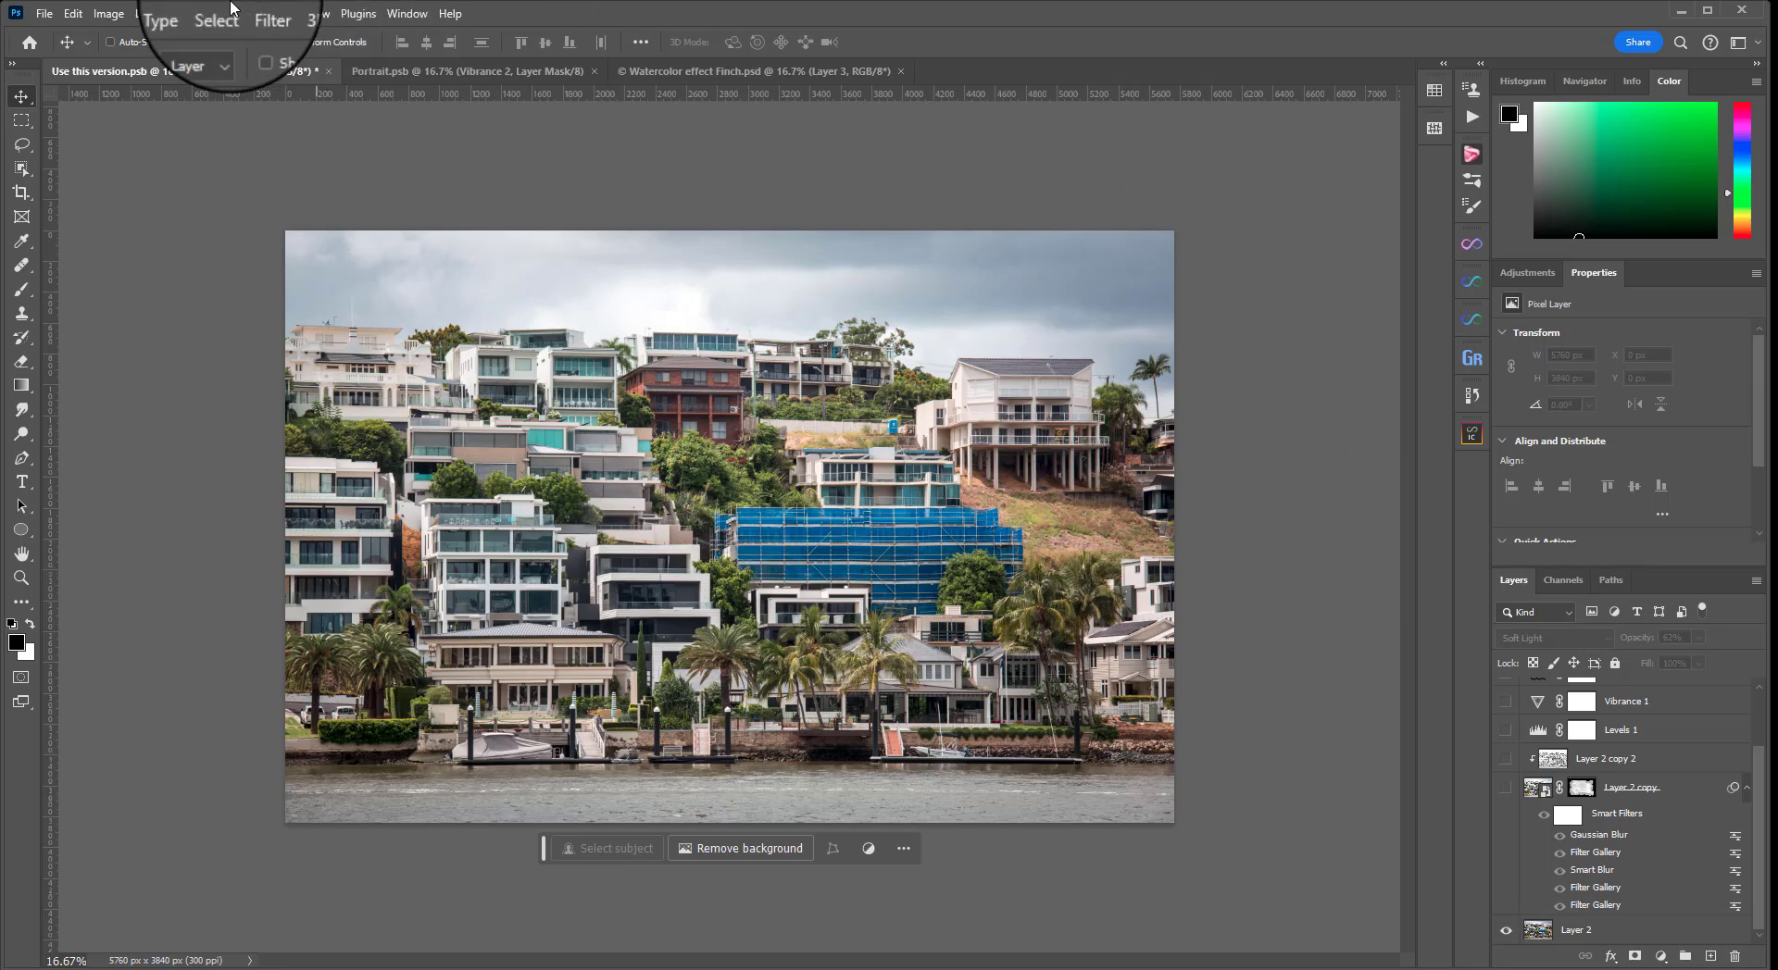
Look through the File menu and close it without choosing a command
{"action": "left_click", "coordinate": [44, 13]}
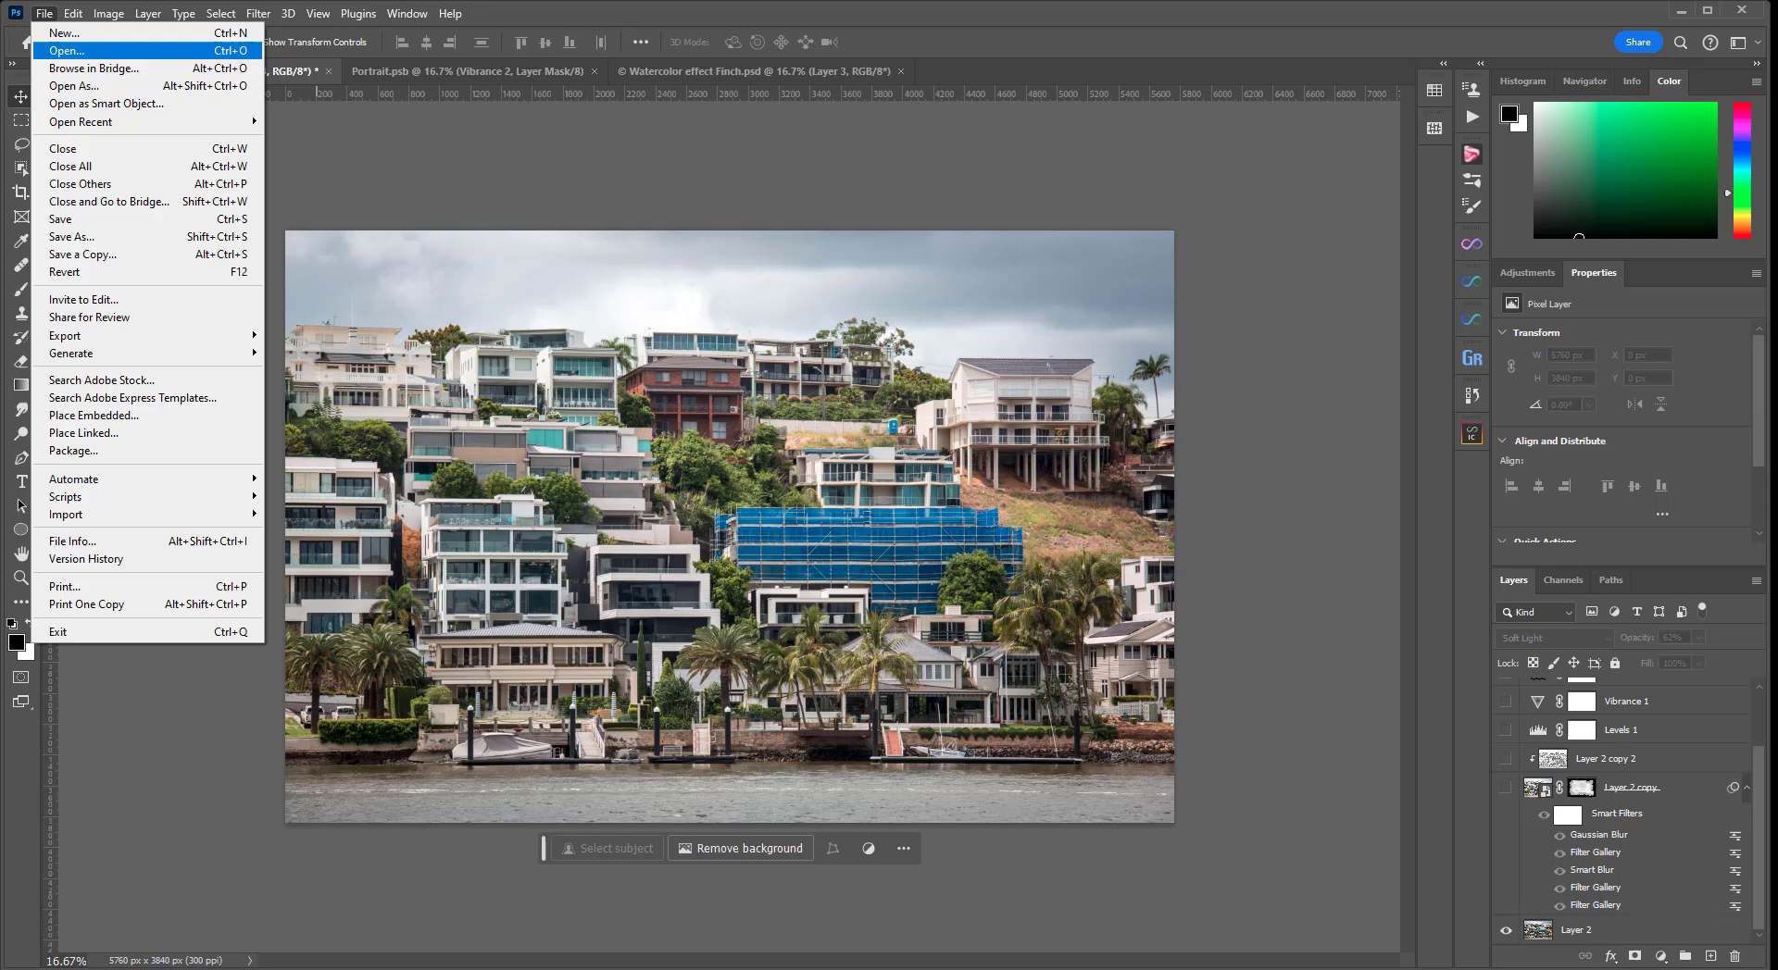
{"action": "left_click", "coordinate": [44, 13]}
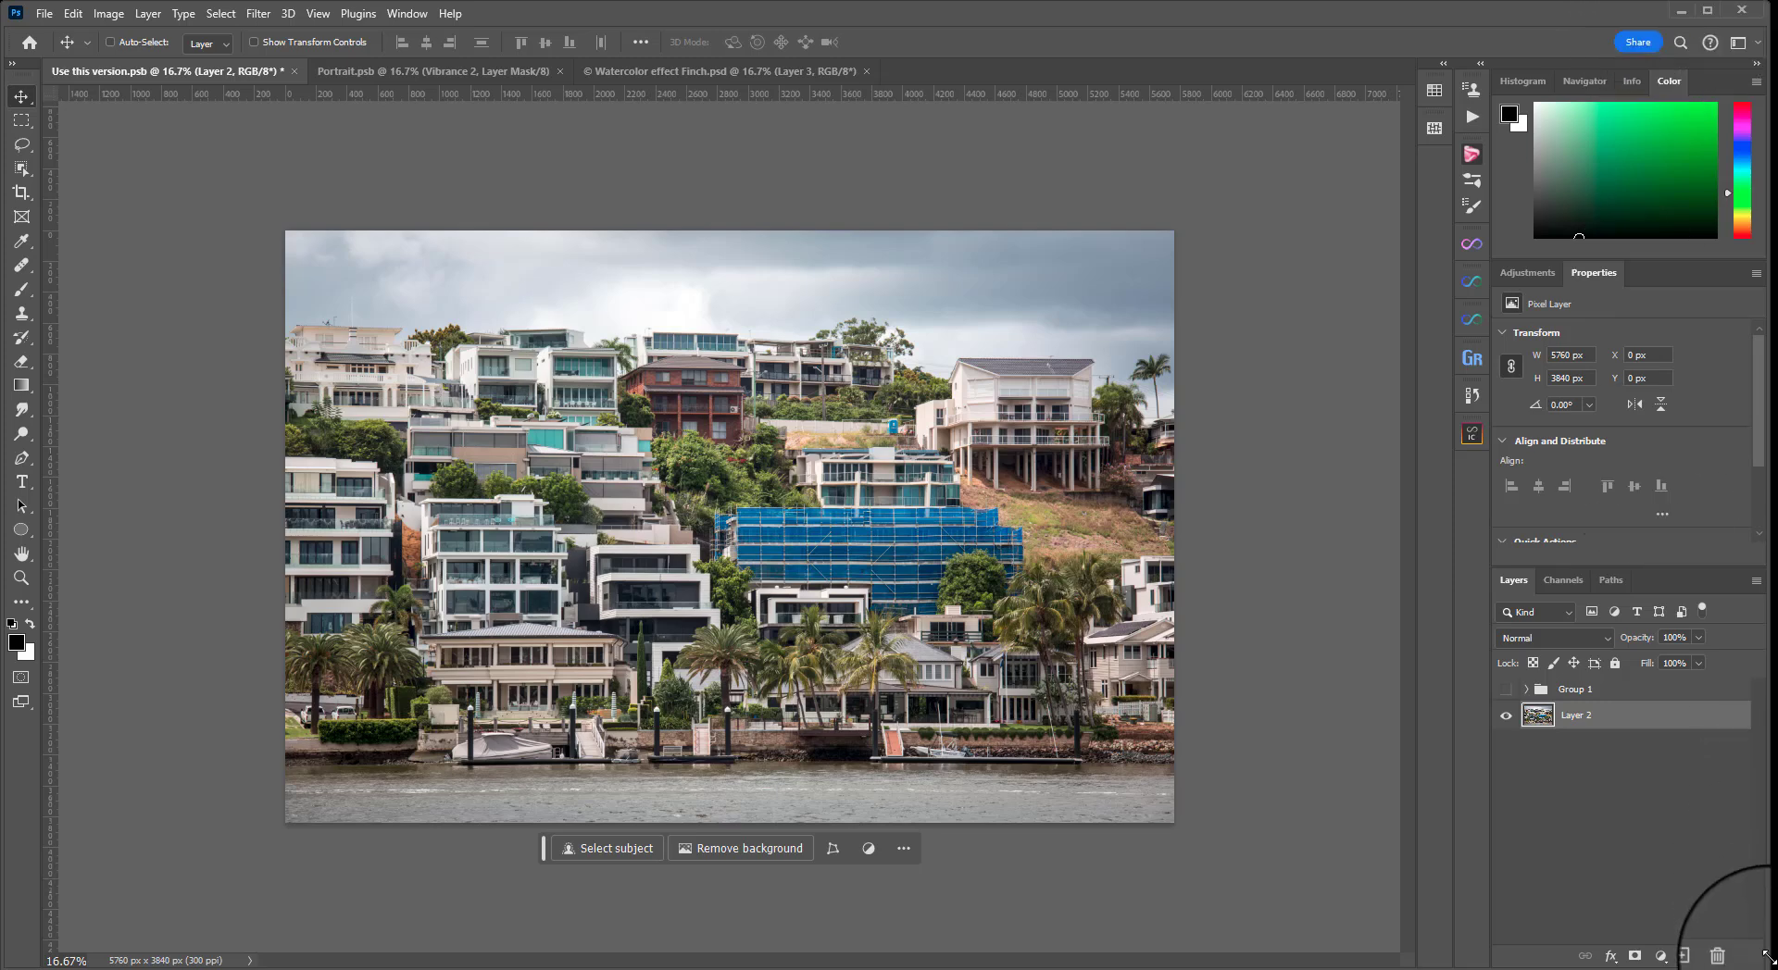
Add an empty Layer 3 above the photo and make it the active layer
{"action": "left_click", "coordinate": [1684, 956]}
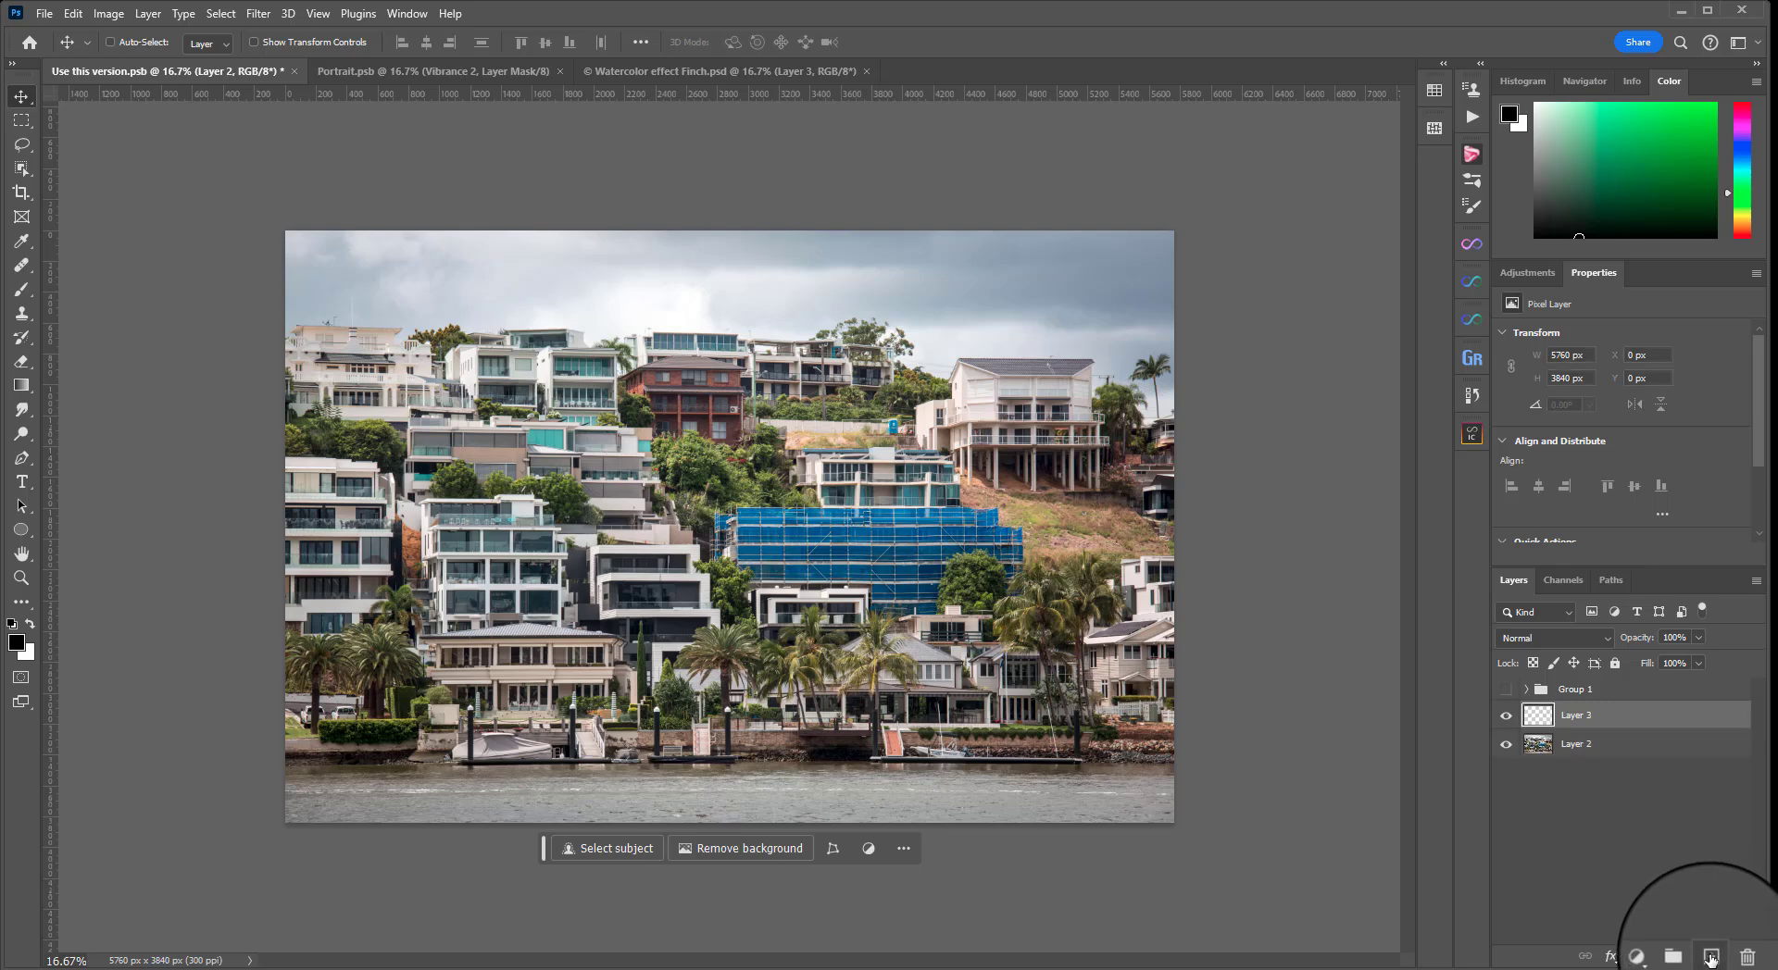
{"action": "left_click", "coordinate": [1643, 771]}
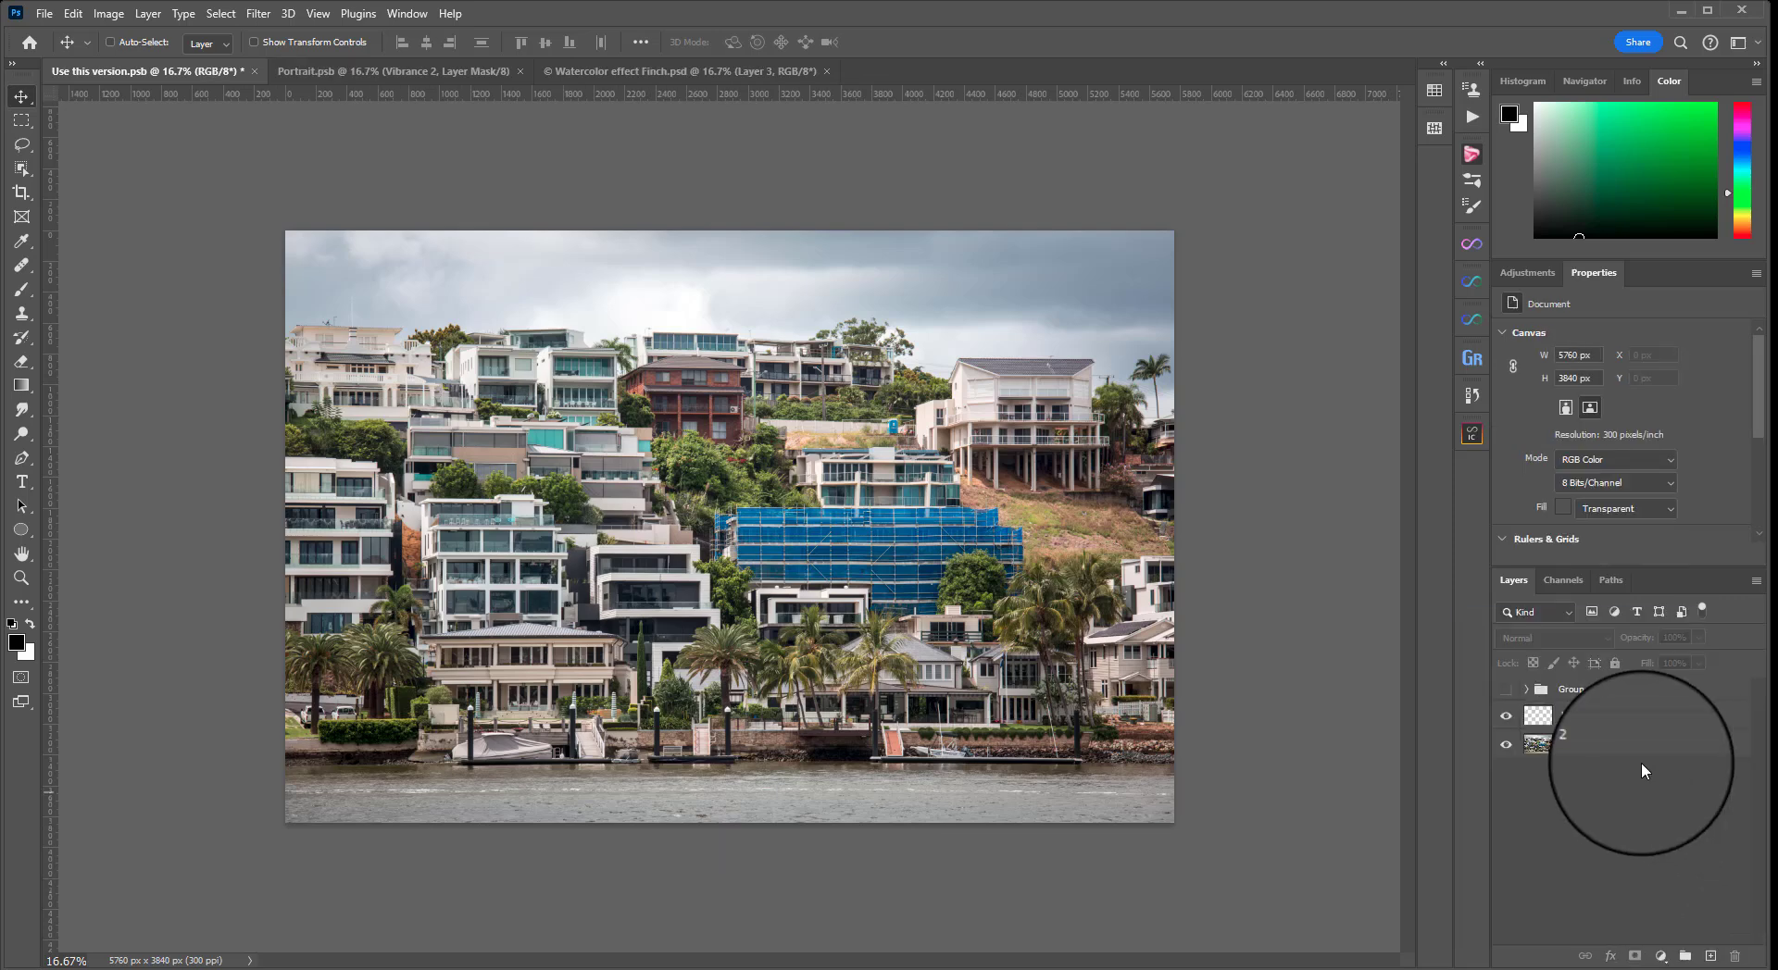
{"action": "left_click", "coordinate": [1611, 715]}
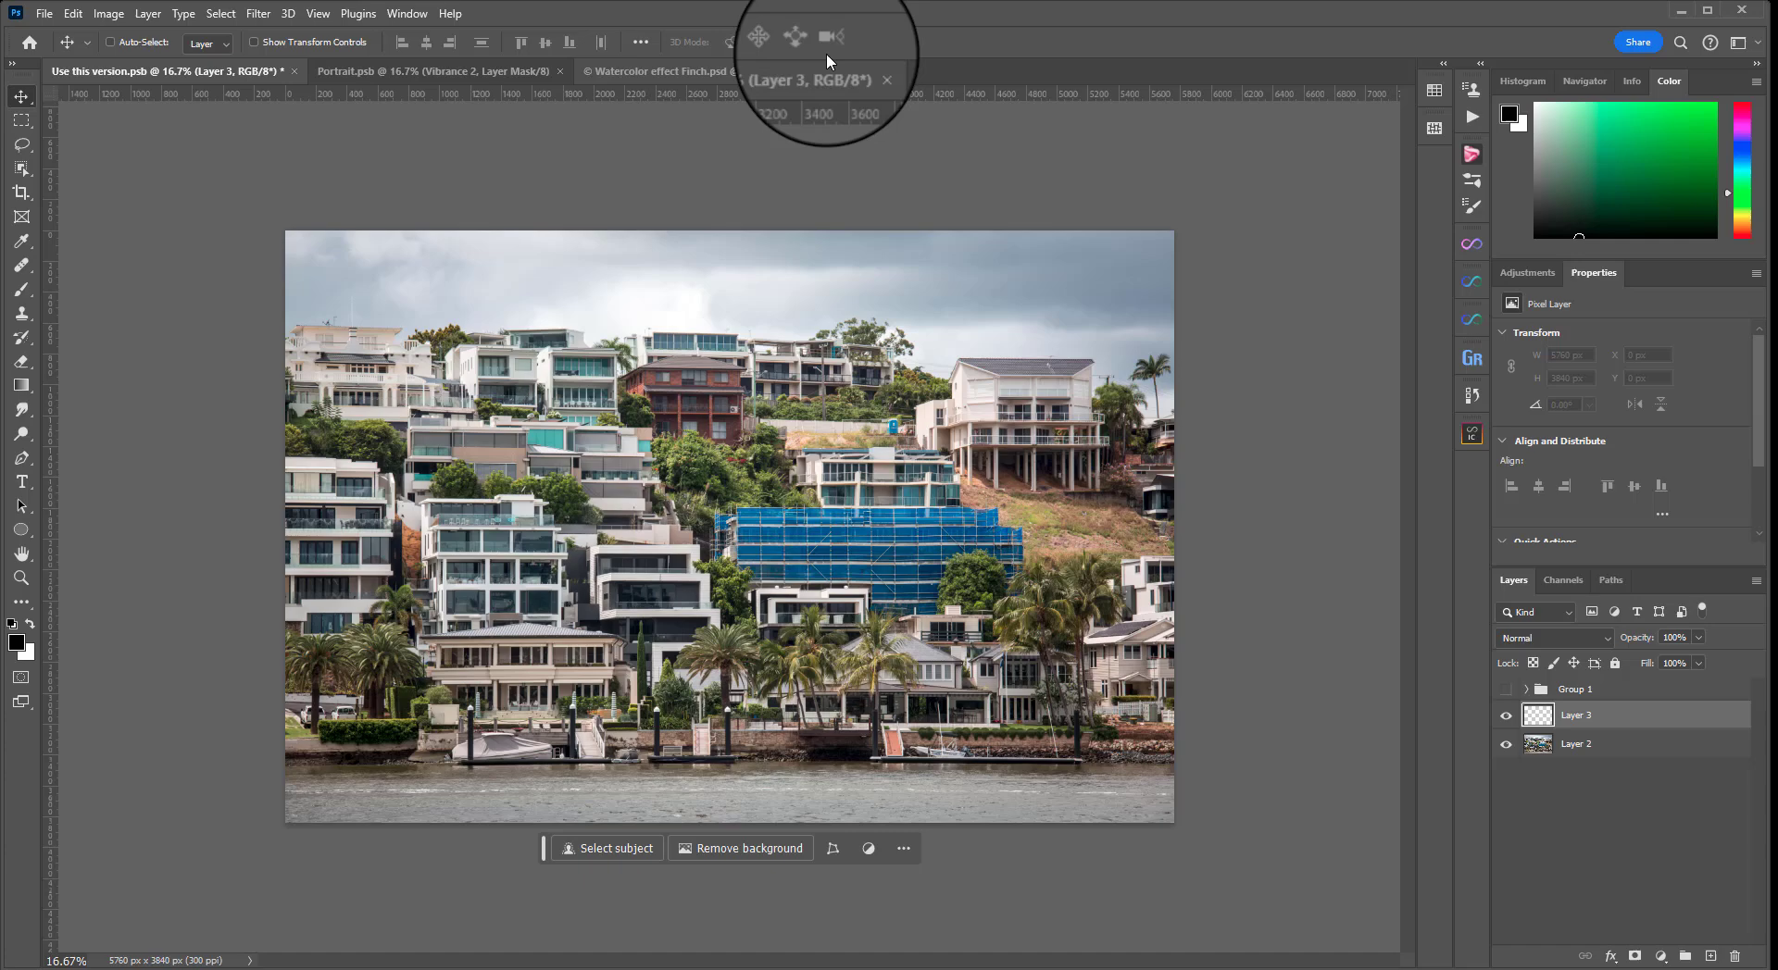
Show the Patterns panel, load Legacy Patterns and More, and browse to Artist Surfaces
{"action": "left_click", "coordinate": [408, 13]}
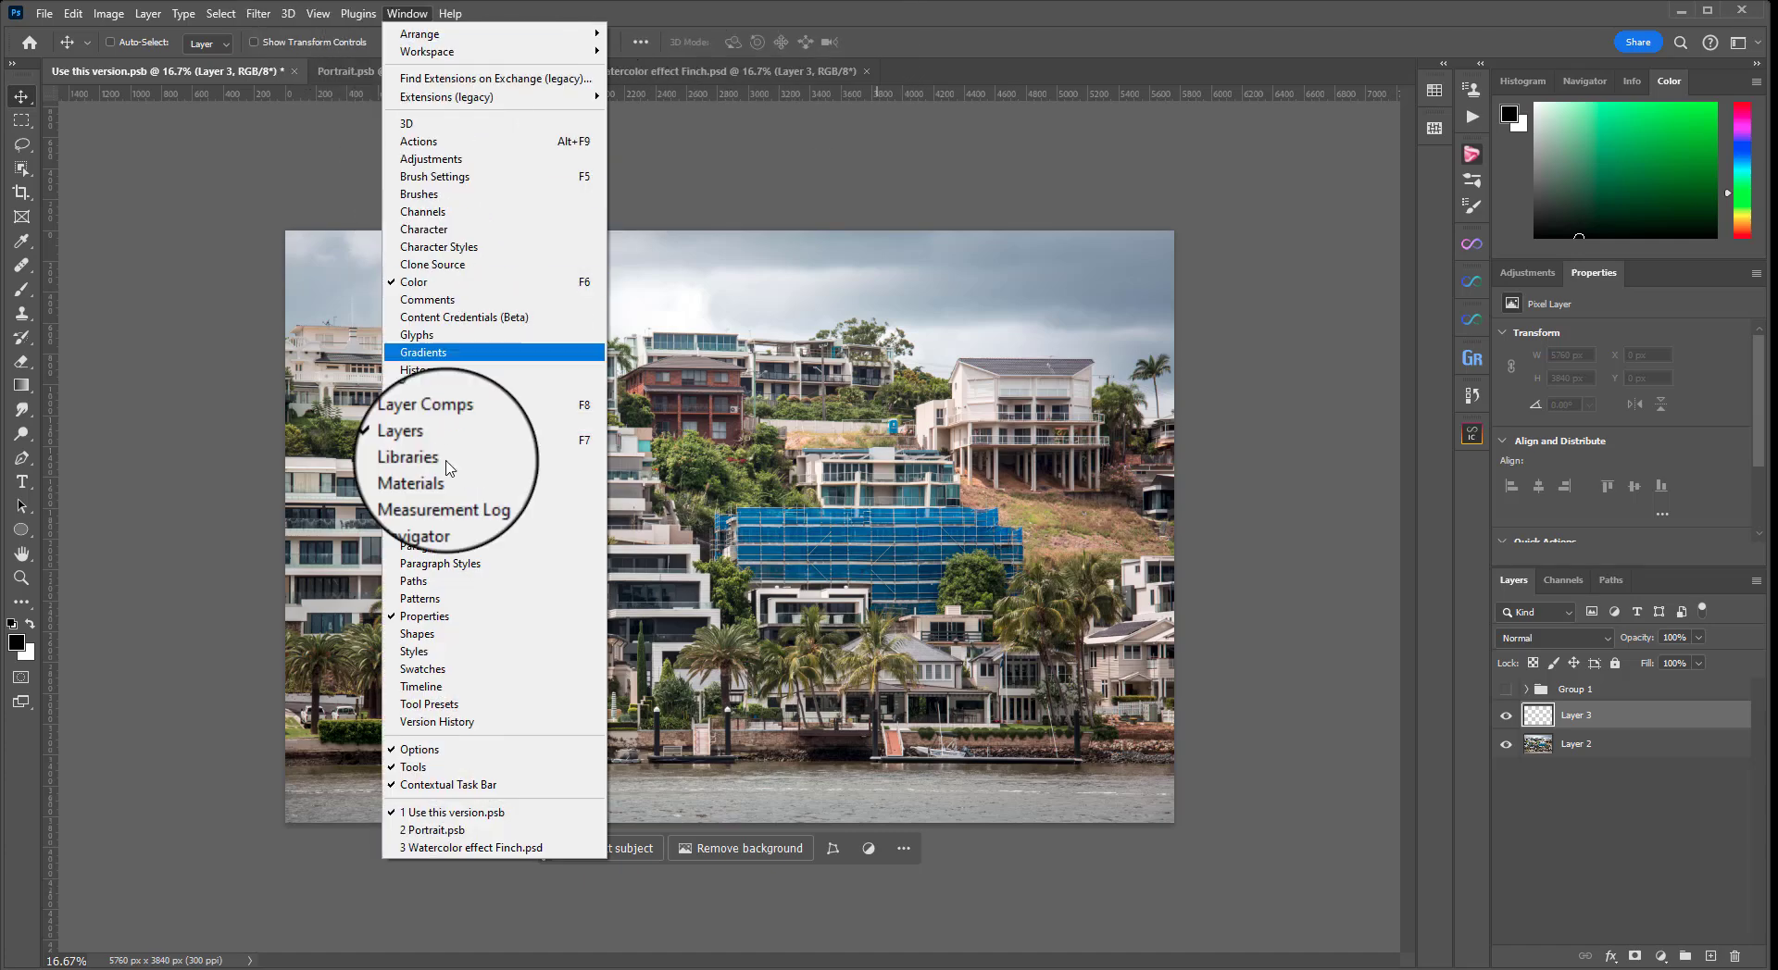
{"action": "left_click", "coordinate": [445, 598]}
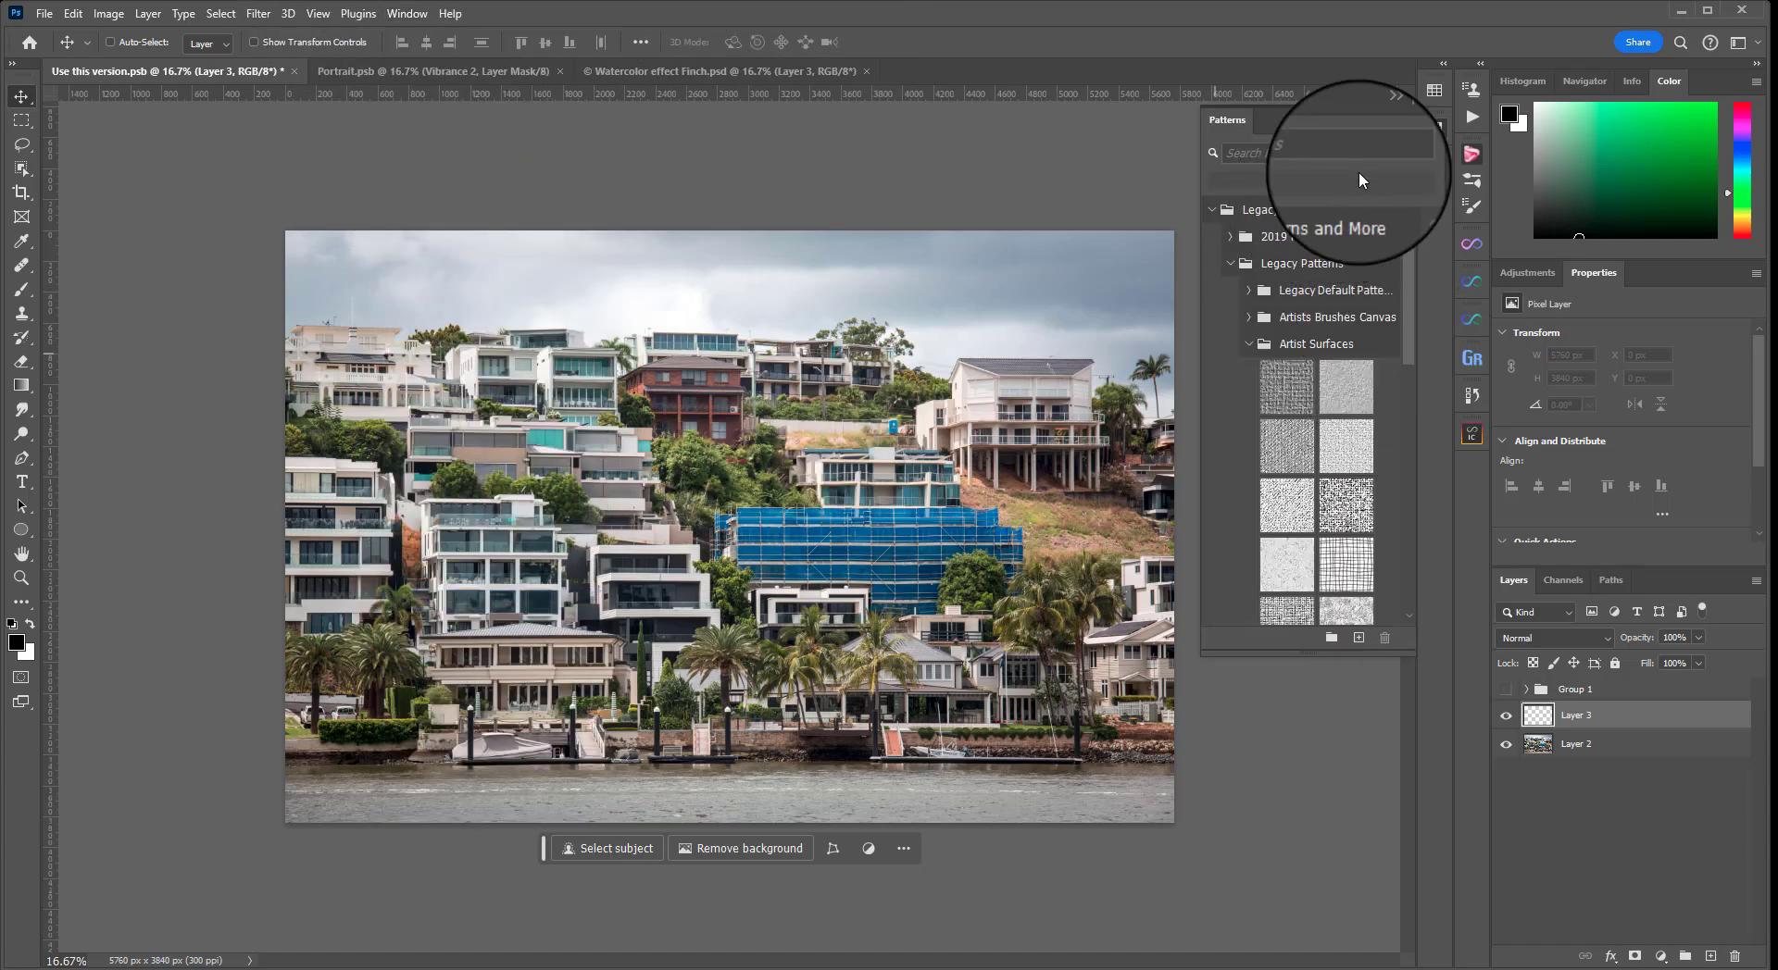
{"action": "left_click", "coordinate": [1211, 209]}
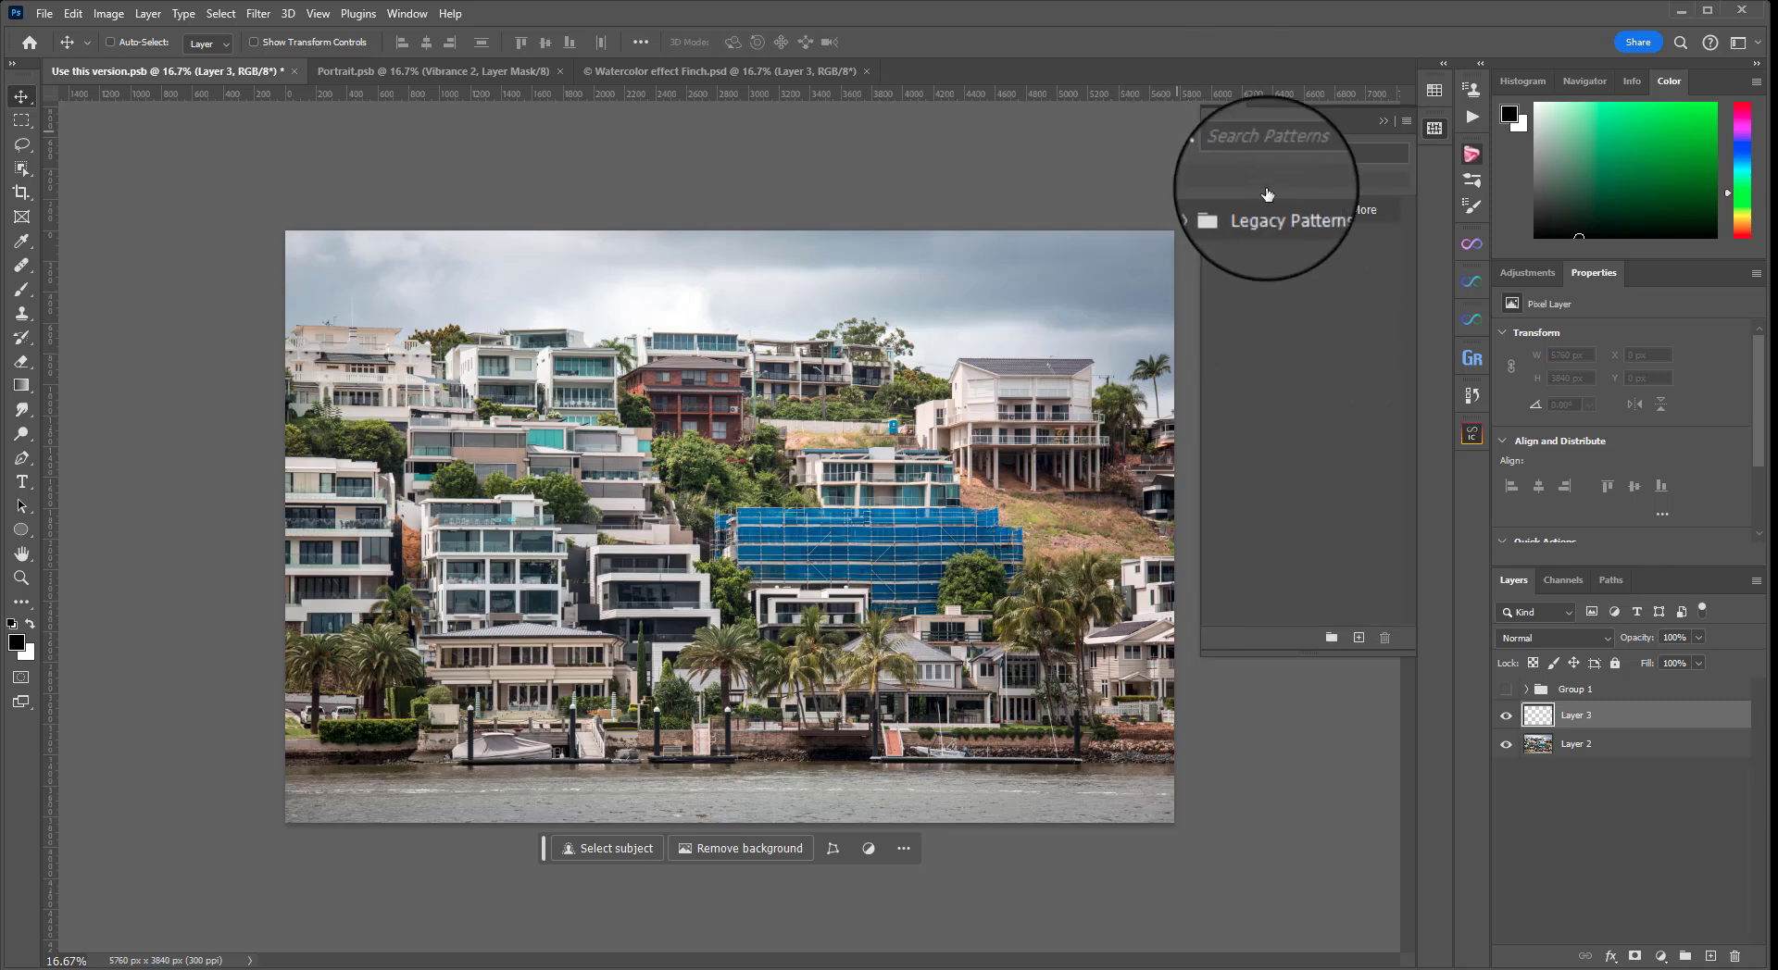
{"action": "left_click", "coordinate": [1405, 122]}
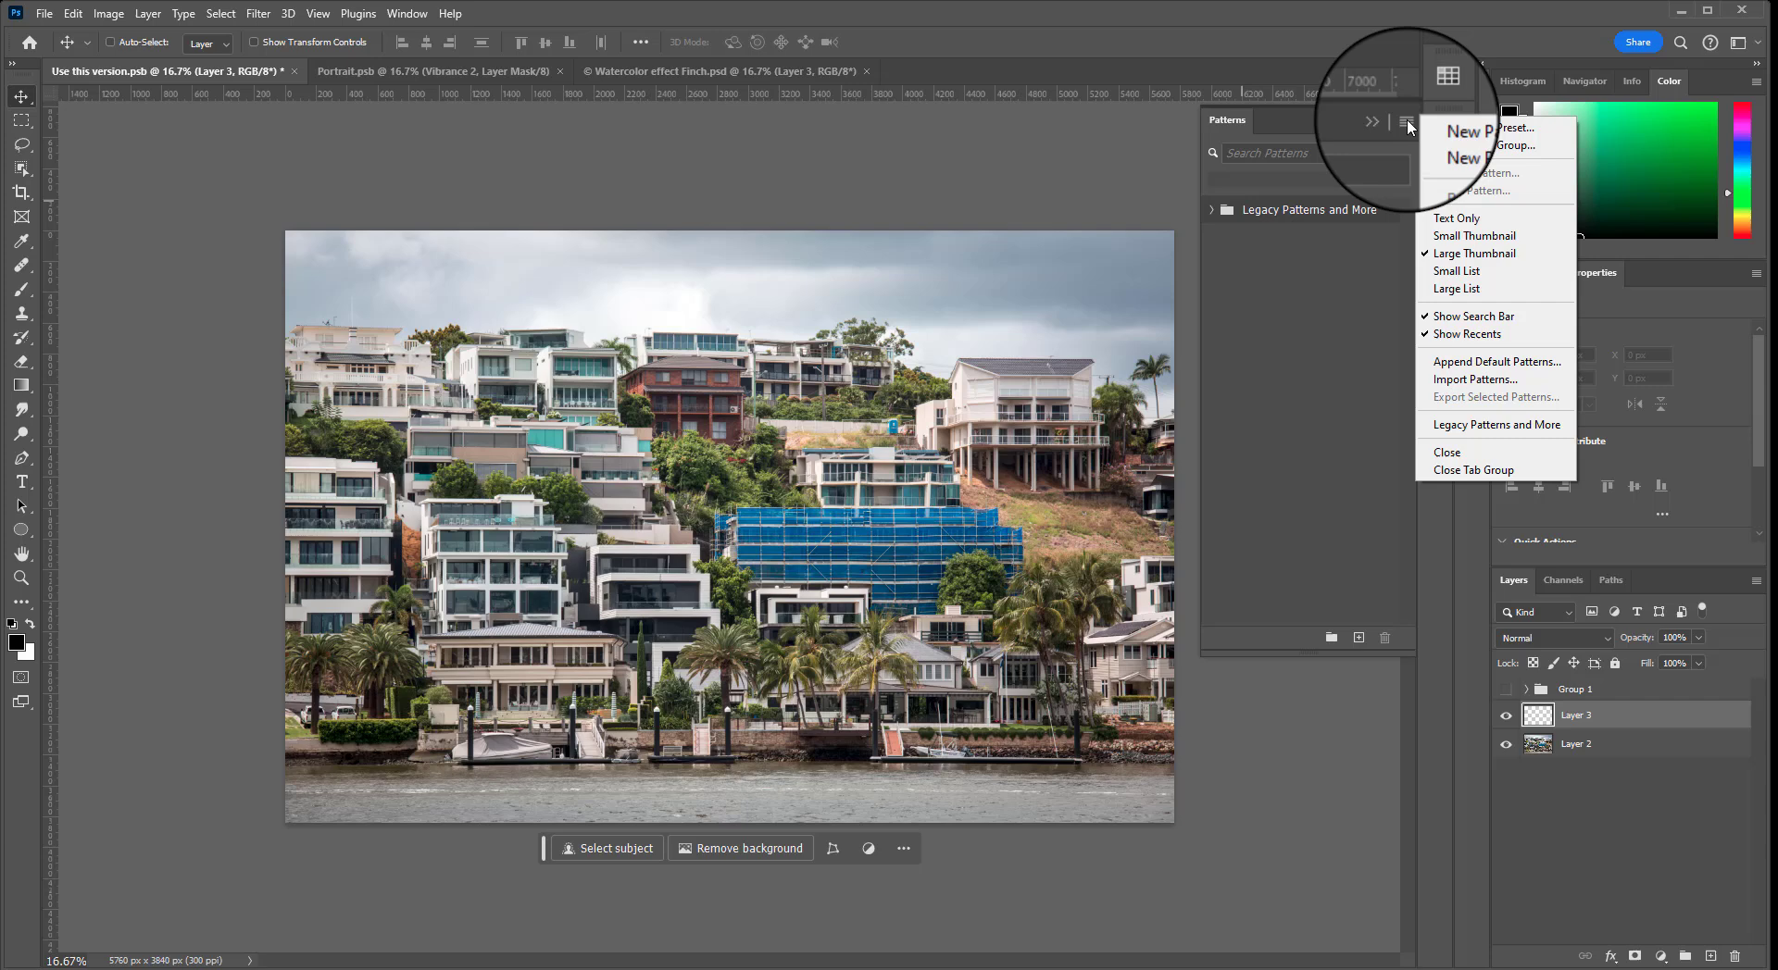
{"action": "left_click", "coordinate": [1466, 426]}
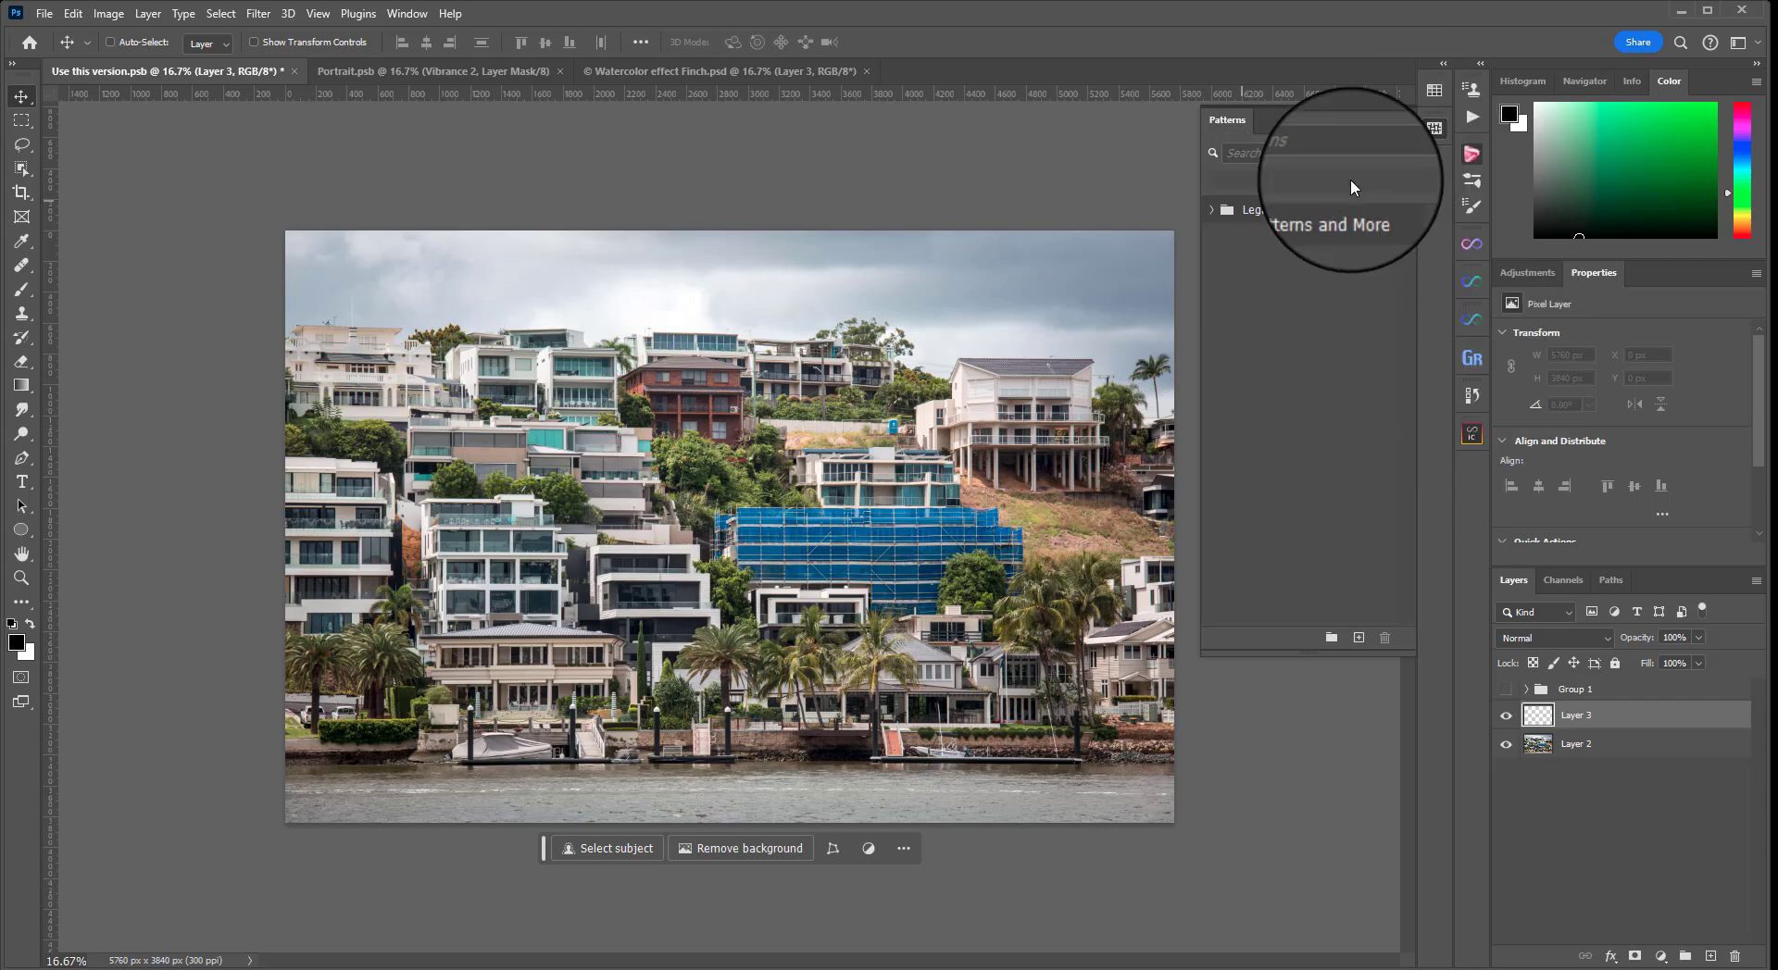
{"action": "left_click", "coordinate": [1211, 215]}
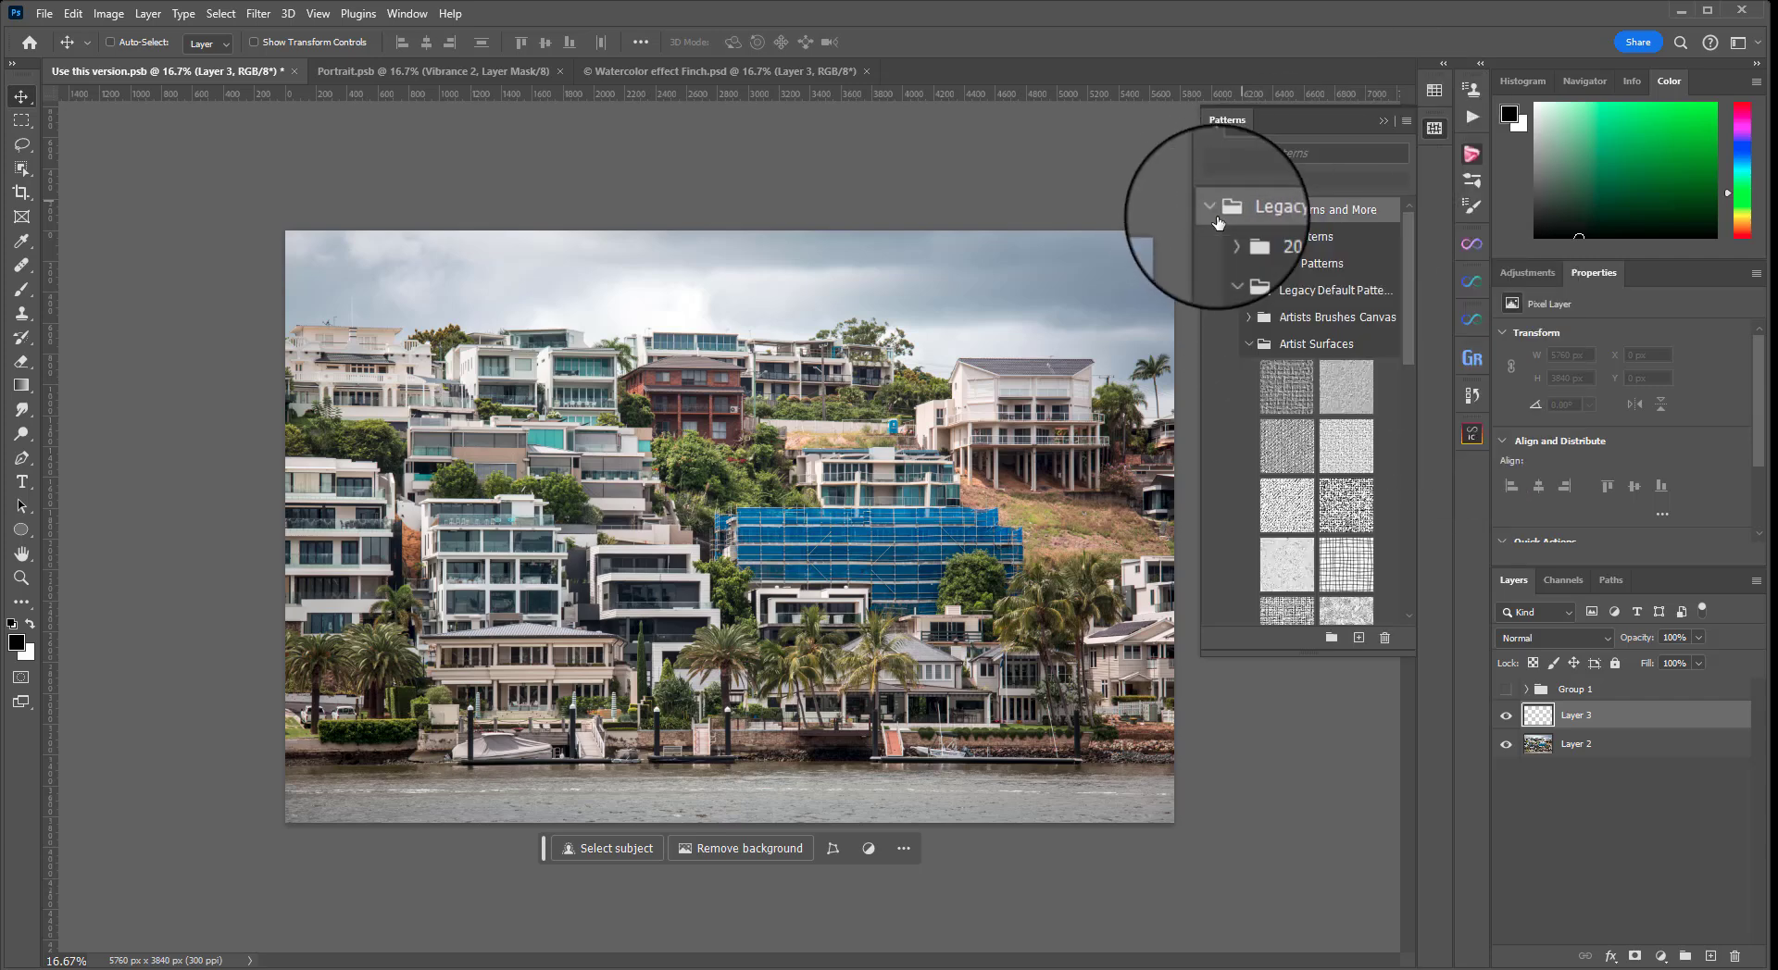
{"action": "scroll", "coordinate": [1317, 288], "scroll_direction": "down", "scroll_amount": 5}
{"action": "scroll", "coordinate": [1317, 288], "scroll_direction": "up", "scroll_amount": 5}
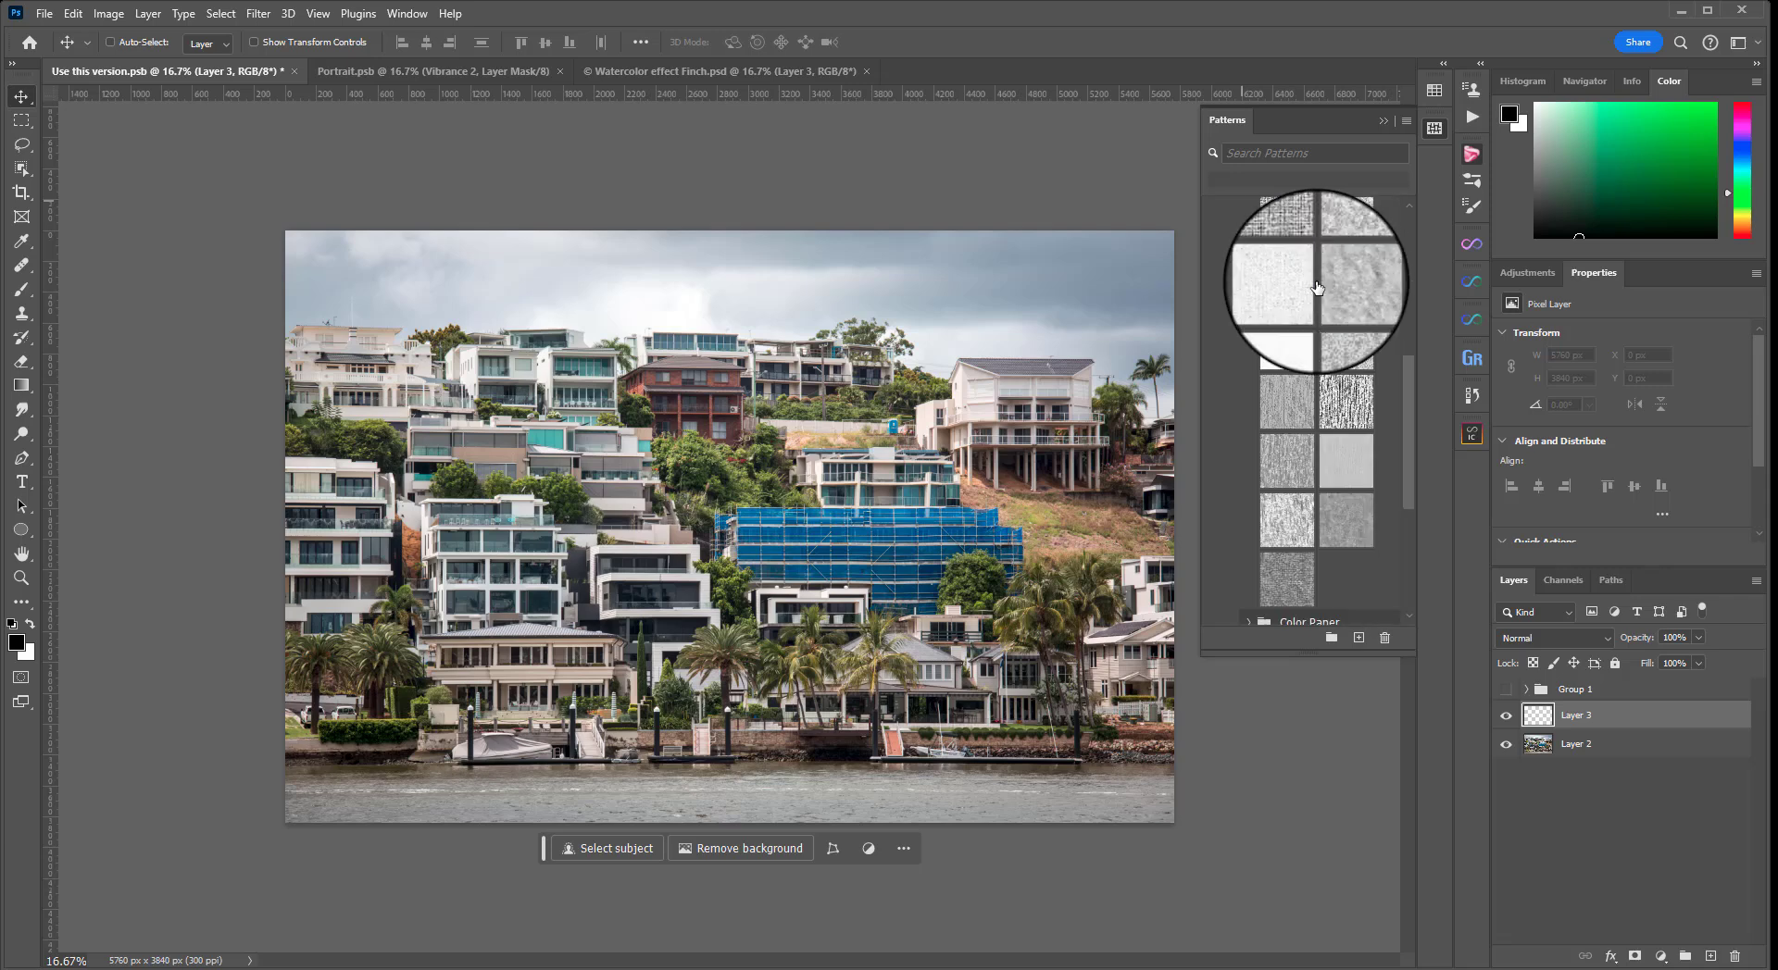
{"action": "scroll", "coordinate": [1324, 268], "scroll_direction": "down", "scroll_amount": 1}
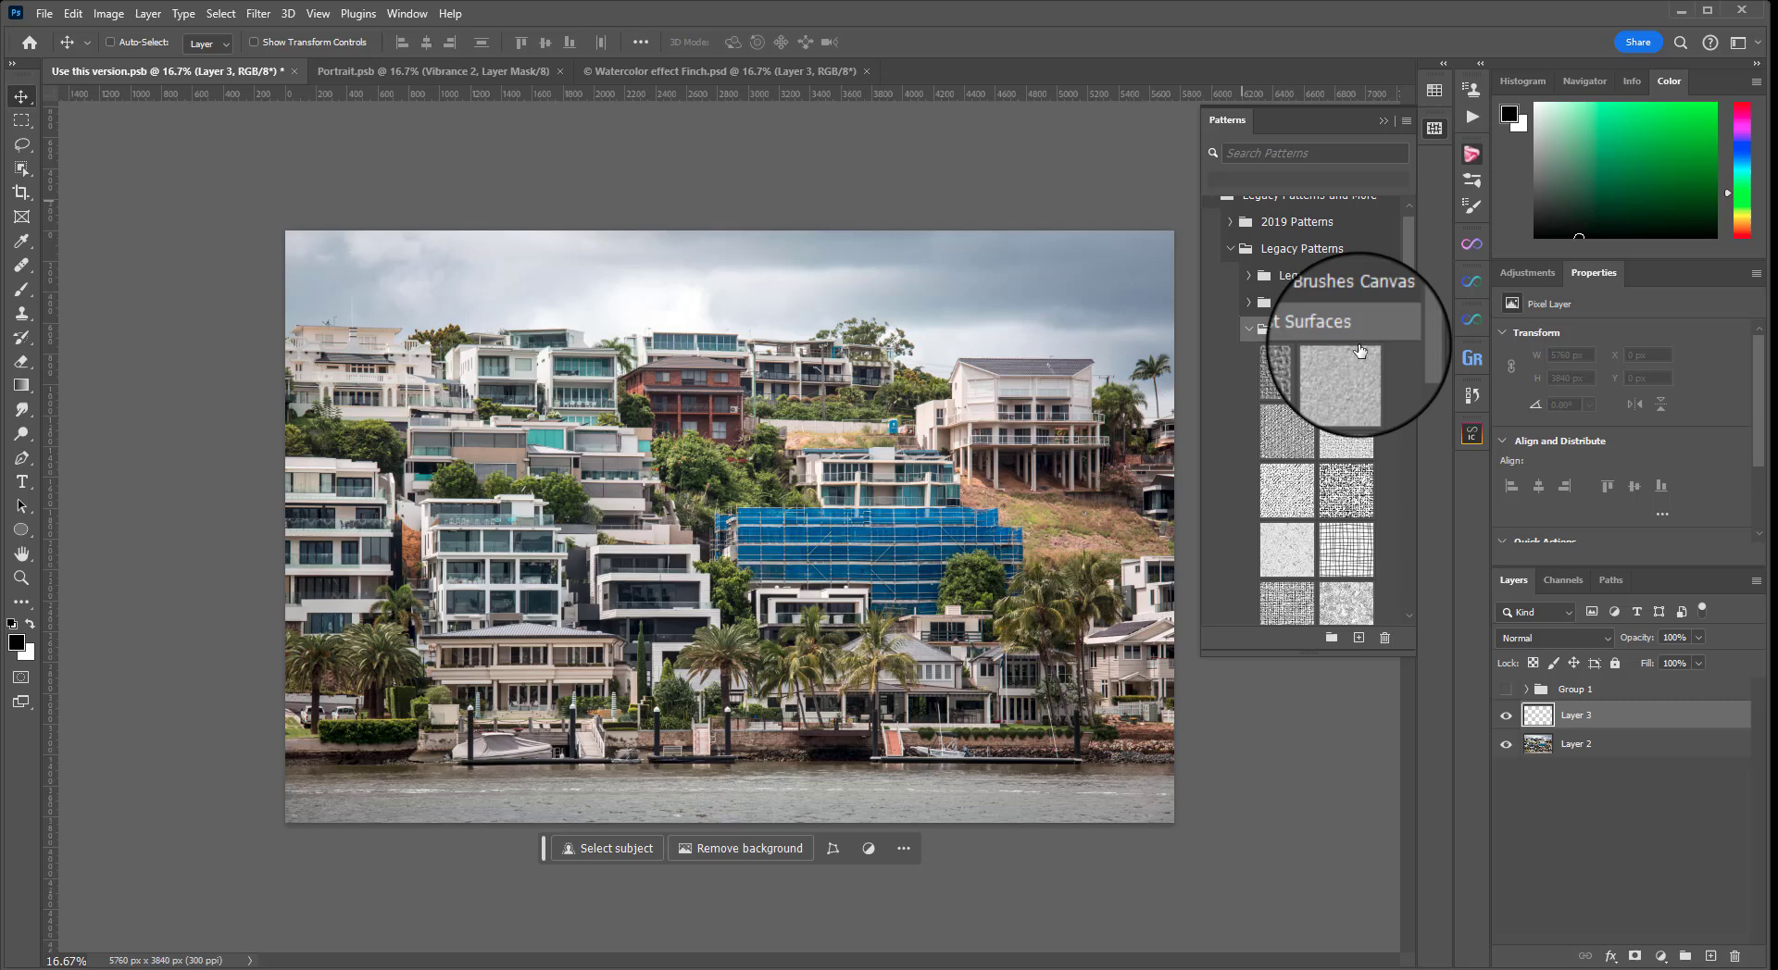
{"action": "scroll", "coordinate": [1320, 357], "scroll_direction": "down", "scroll_amount": 1}
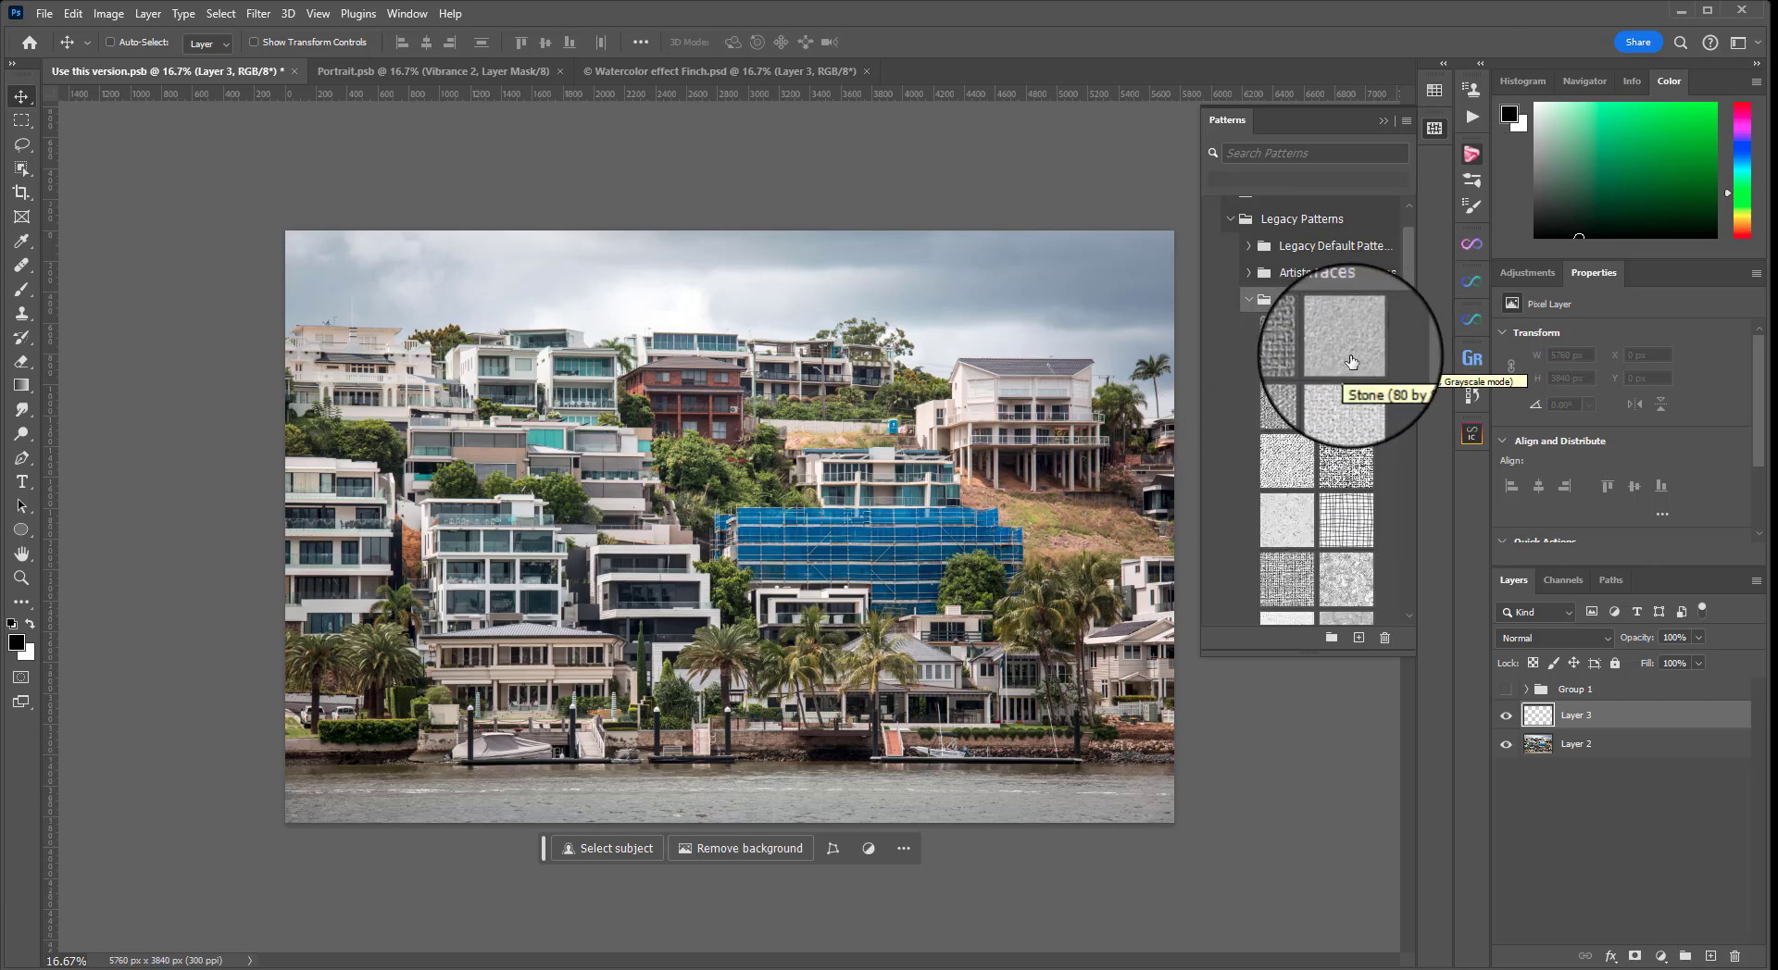
{"action": "scroll", "coordinate": [1351, 362], "scroll_direction": "down", "scroll_amount": 5}
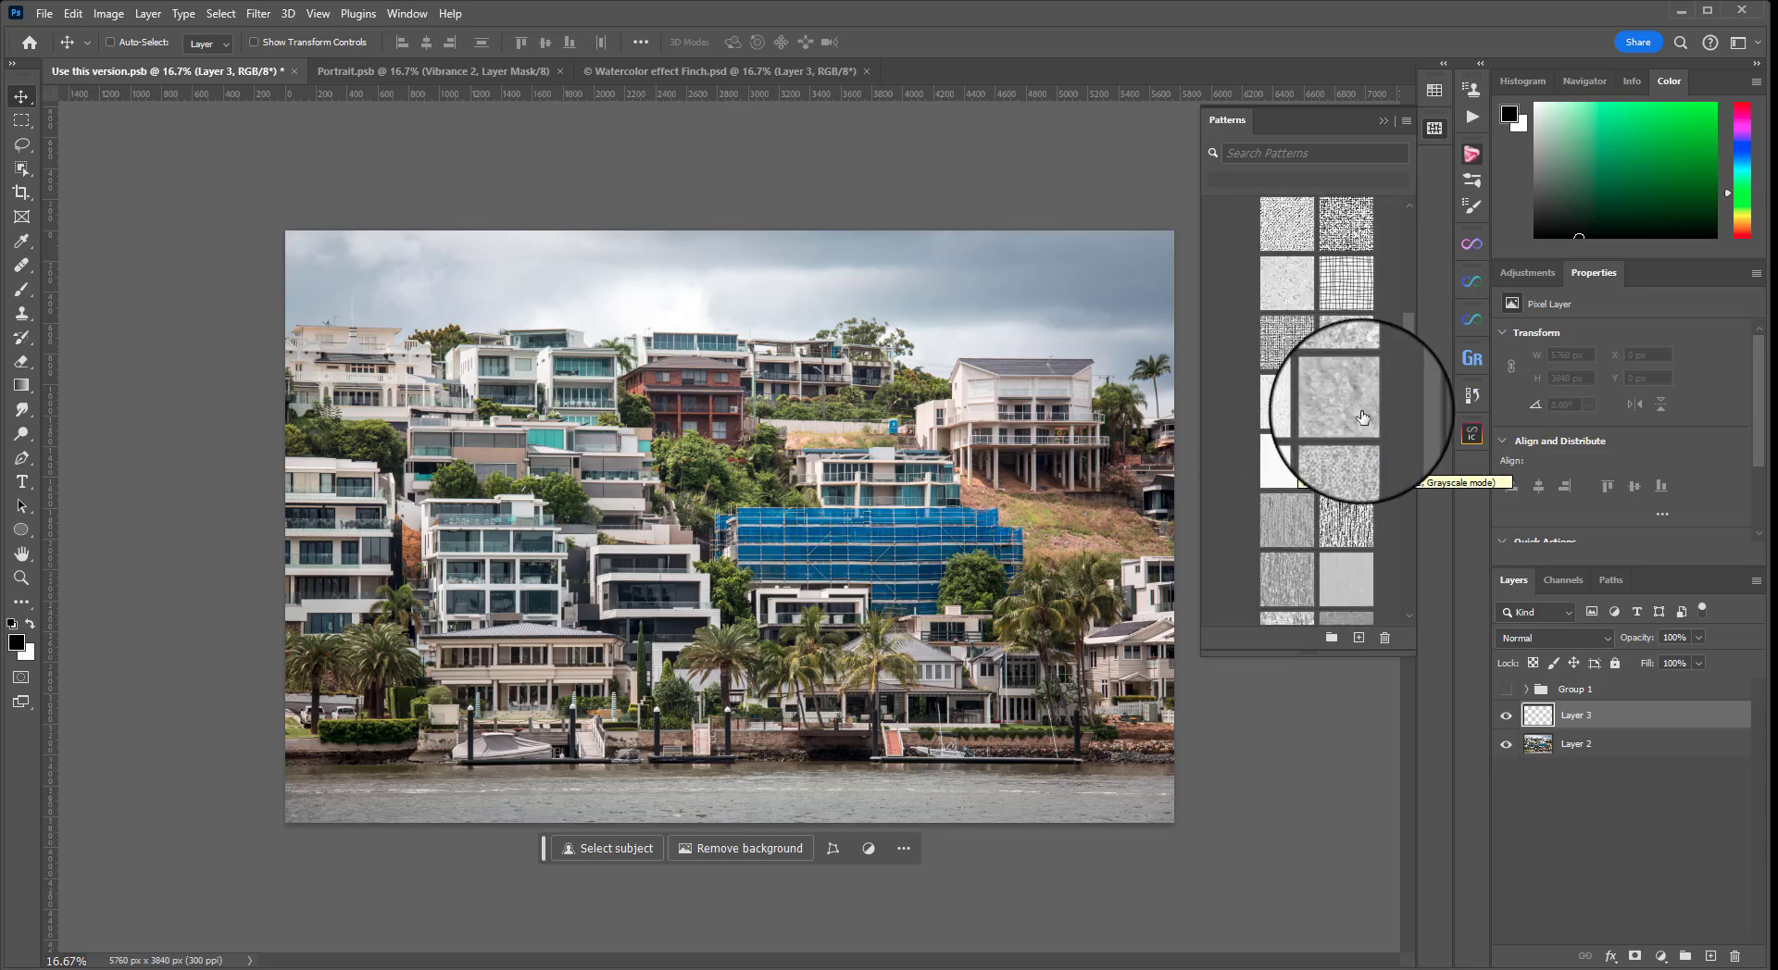
Create Pattern Fill 2 from the Watercolor paper pattern and set its blend mode to Multiply
{"action": "left_click", "coordinate": [1287, 460]}
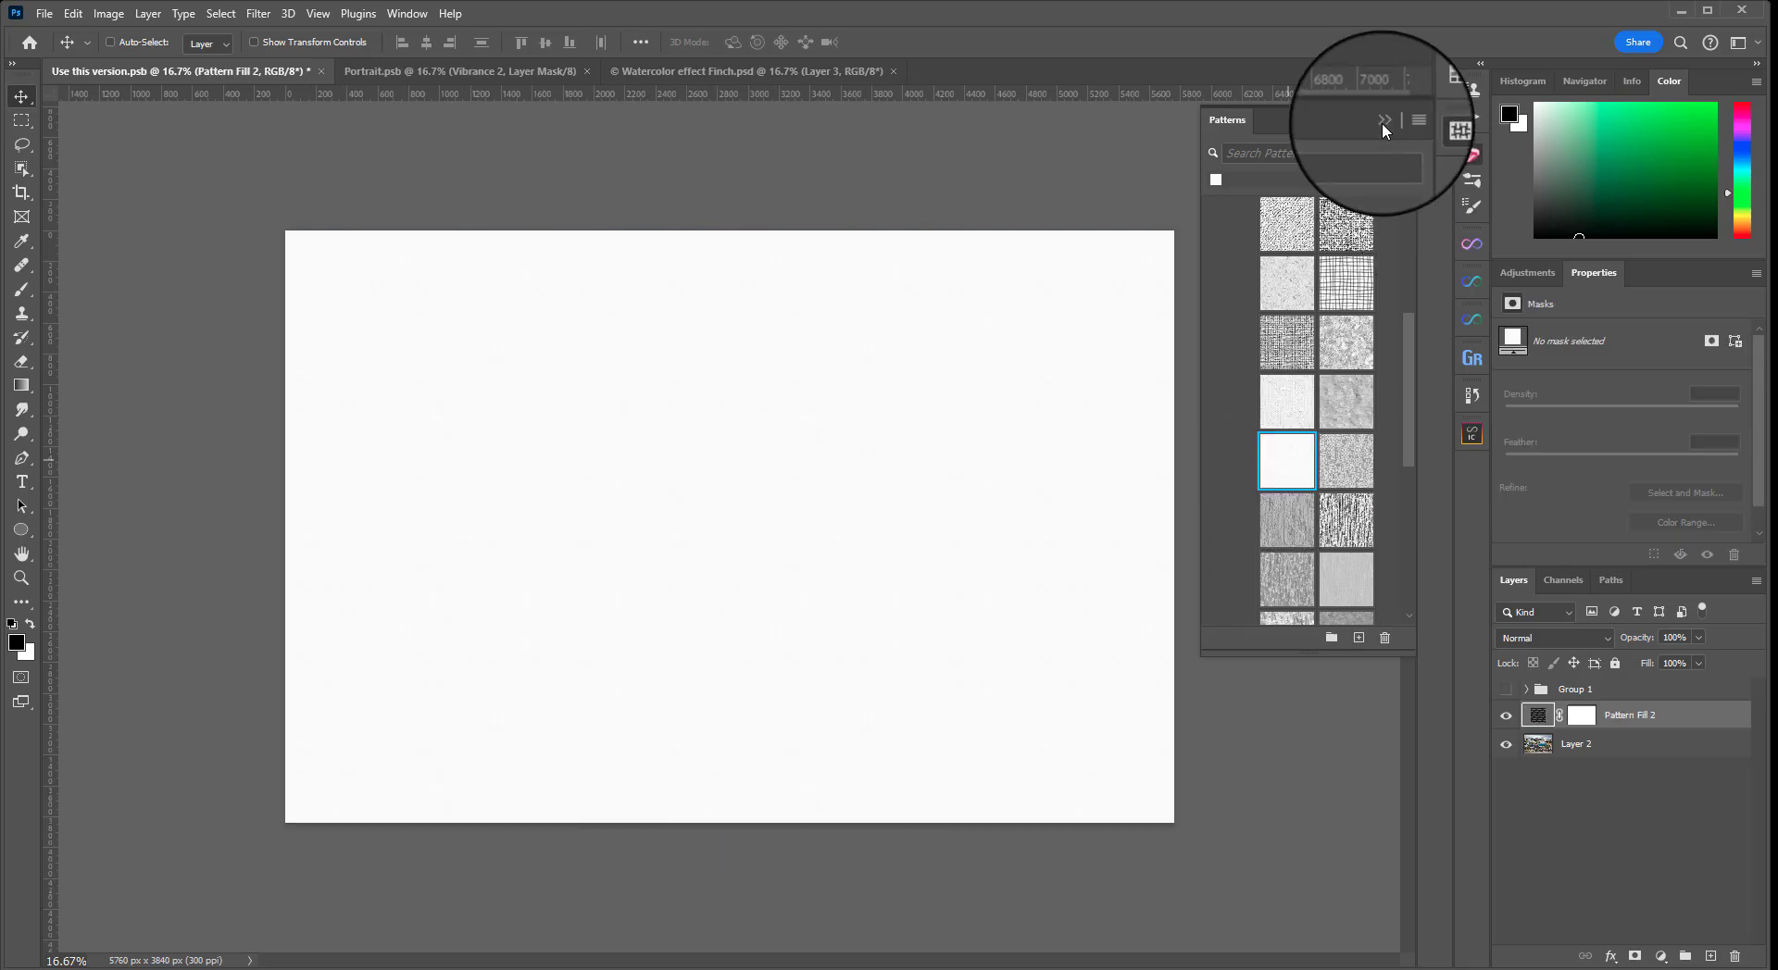
{"action": "left_click", "coordinate": [1383, 121]}
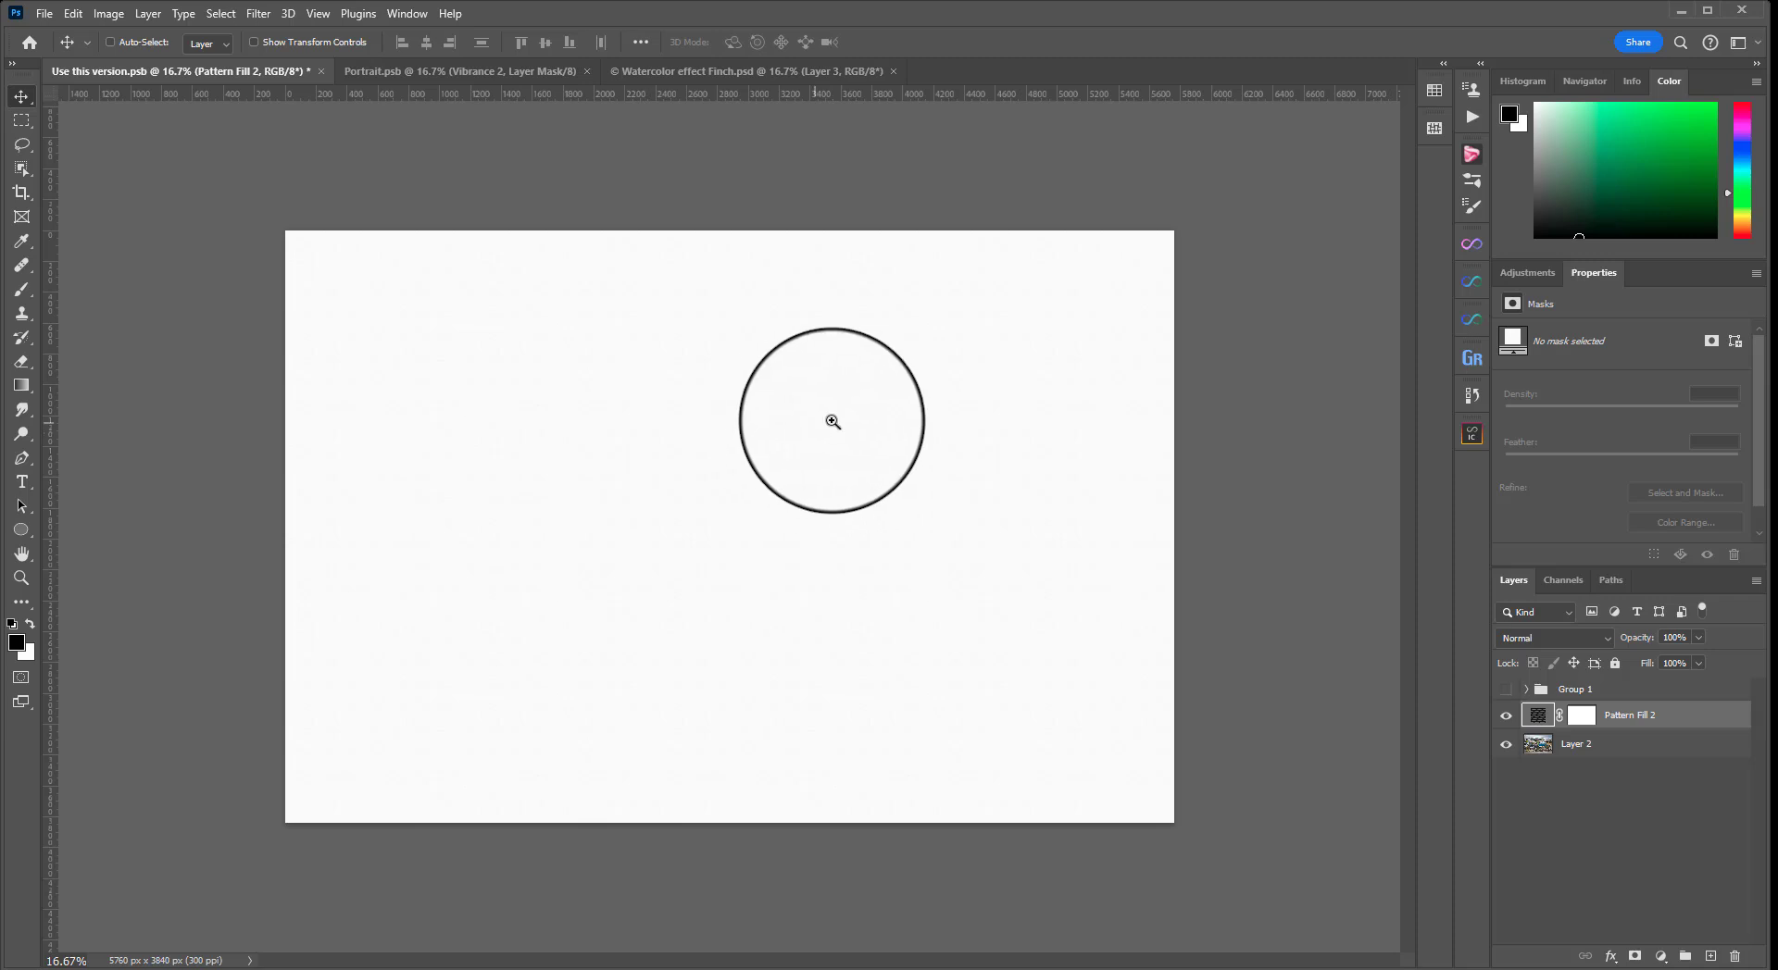
{"action": "key", "text": "z"}
{"action": "left_click", "coordinate": [833, 425]}
{"action": "left_click", "coordinate": [834, 424]}
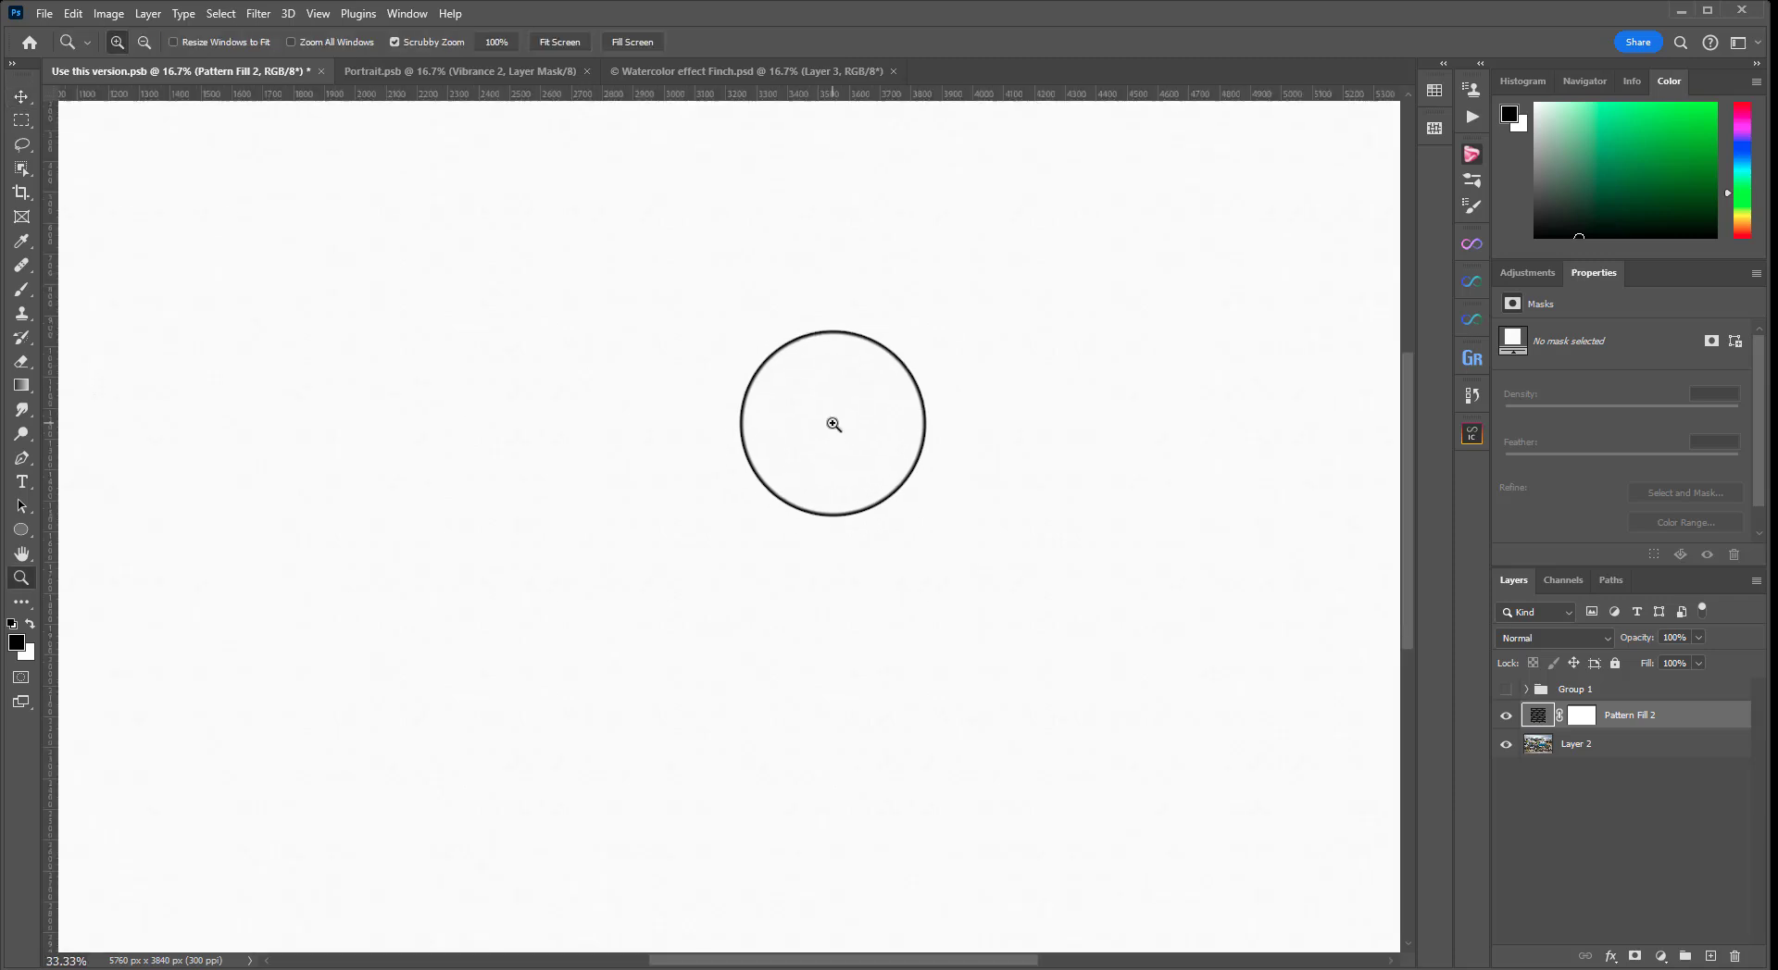
{"action": "left_click", "coordinate": [1028, 305]}
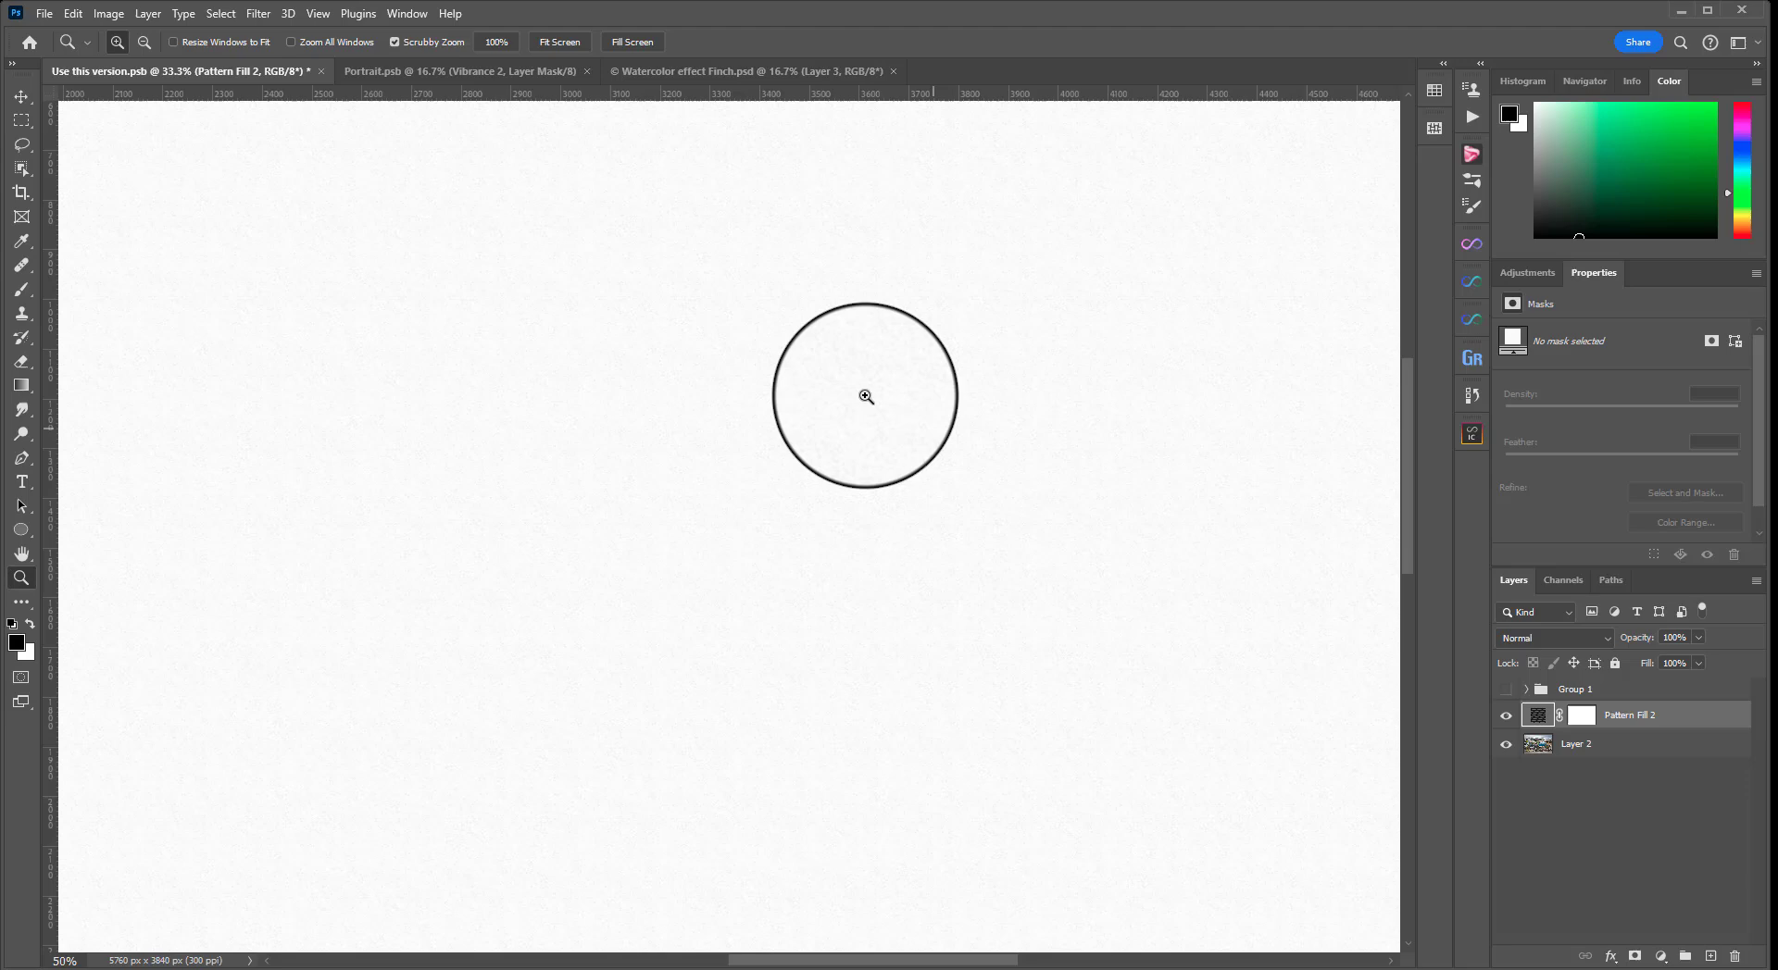
{"action": "key", "text": "ctrl+0"}
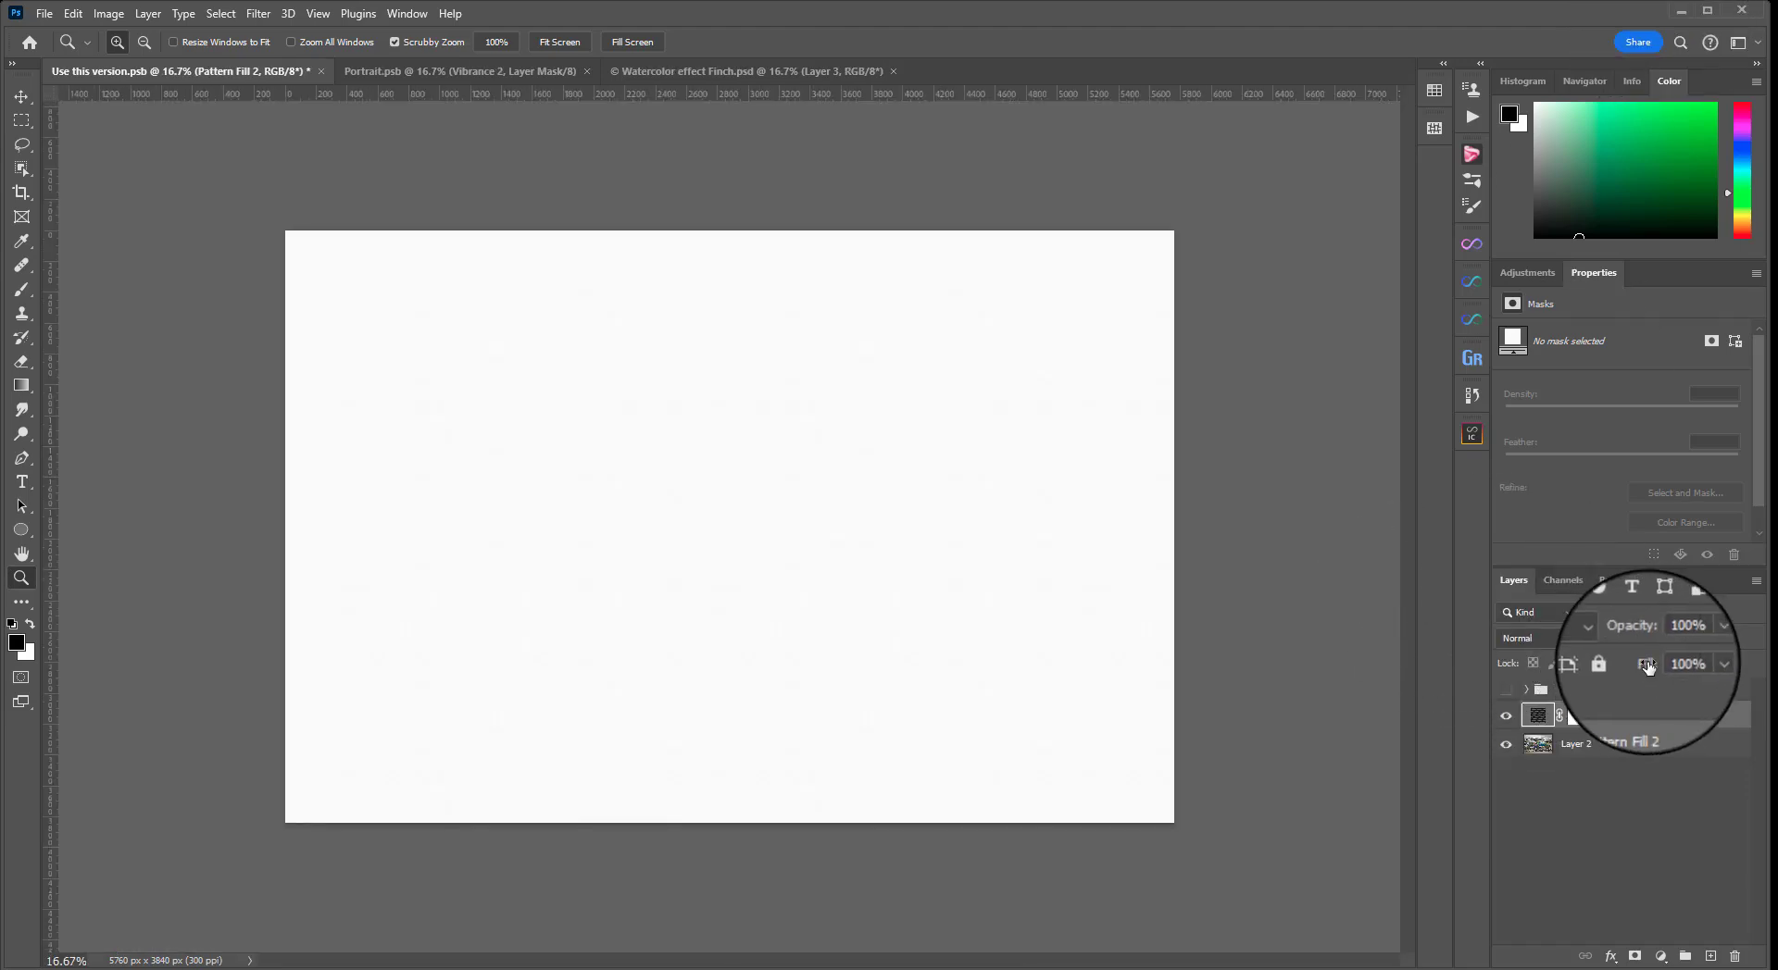
{"action": "left_click", "coordinate": [1520, 639]}
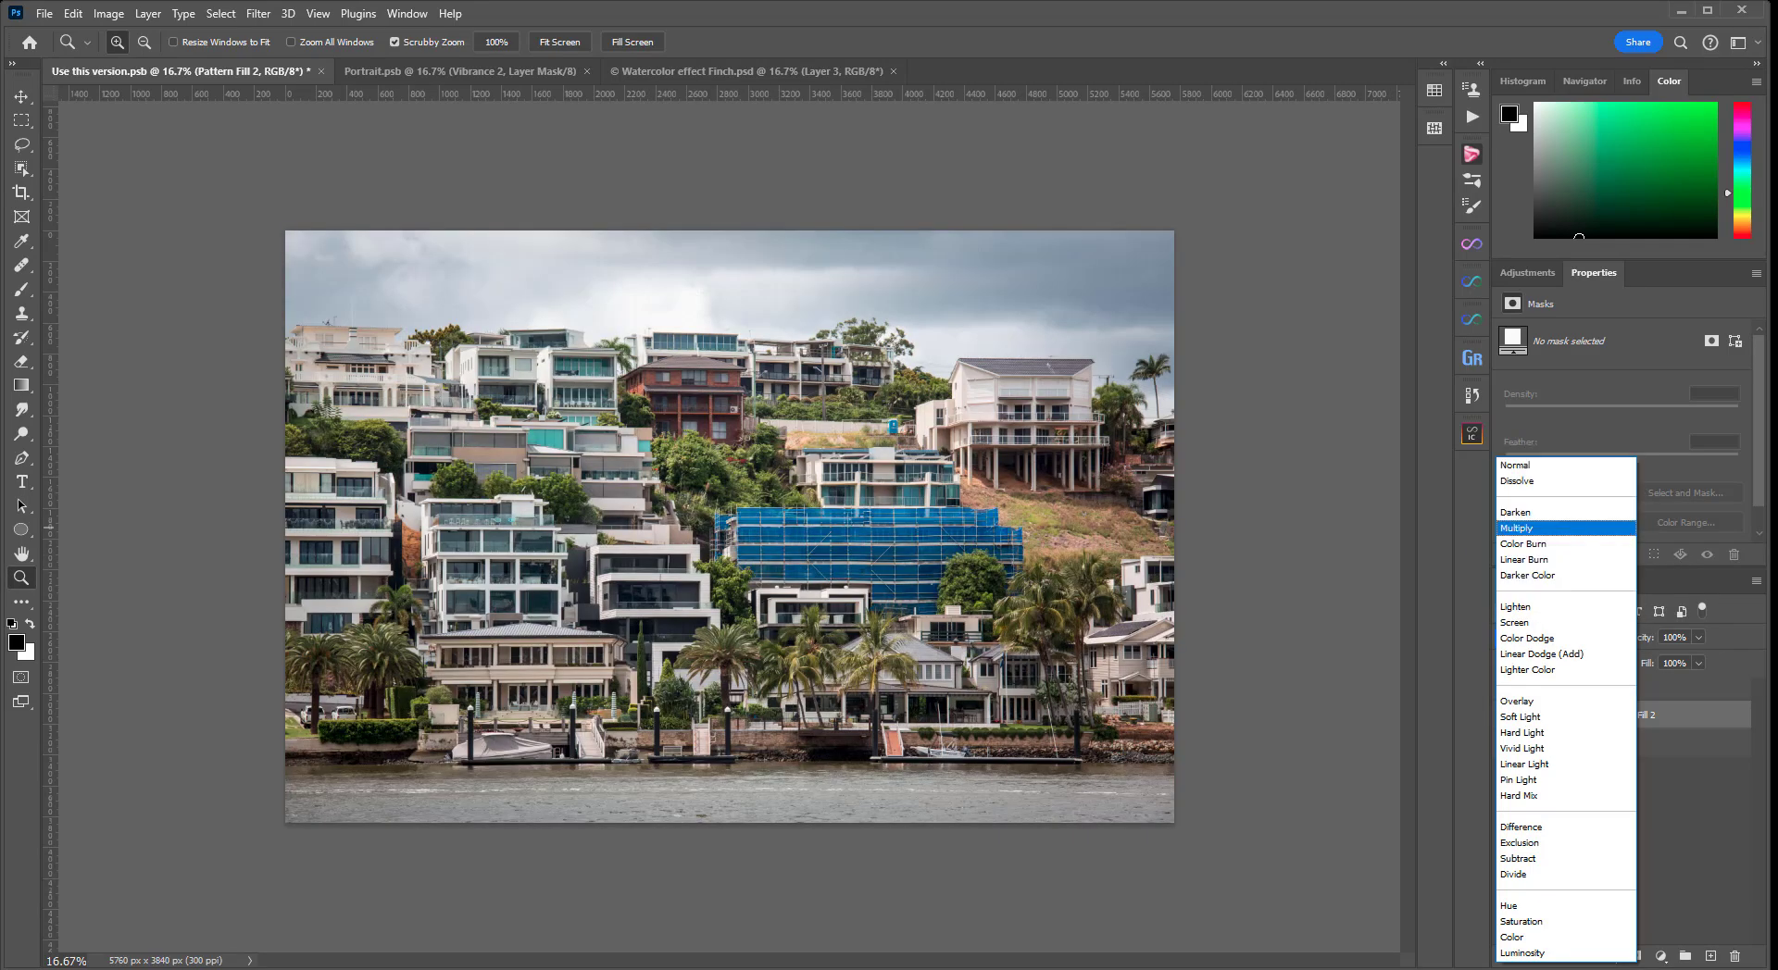
{"action": "left_click", "coordinate": [1537, 528]}
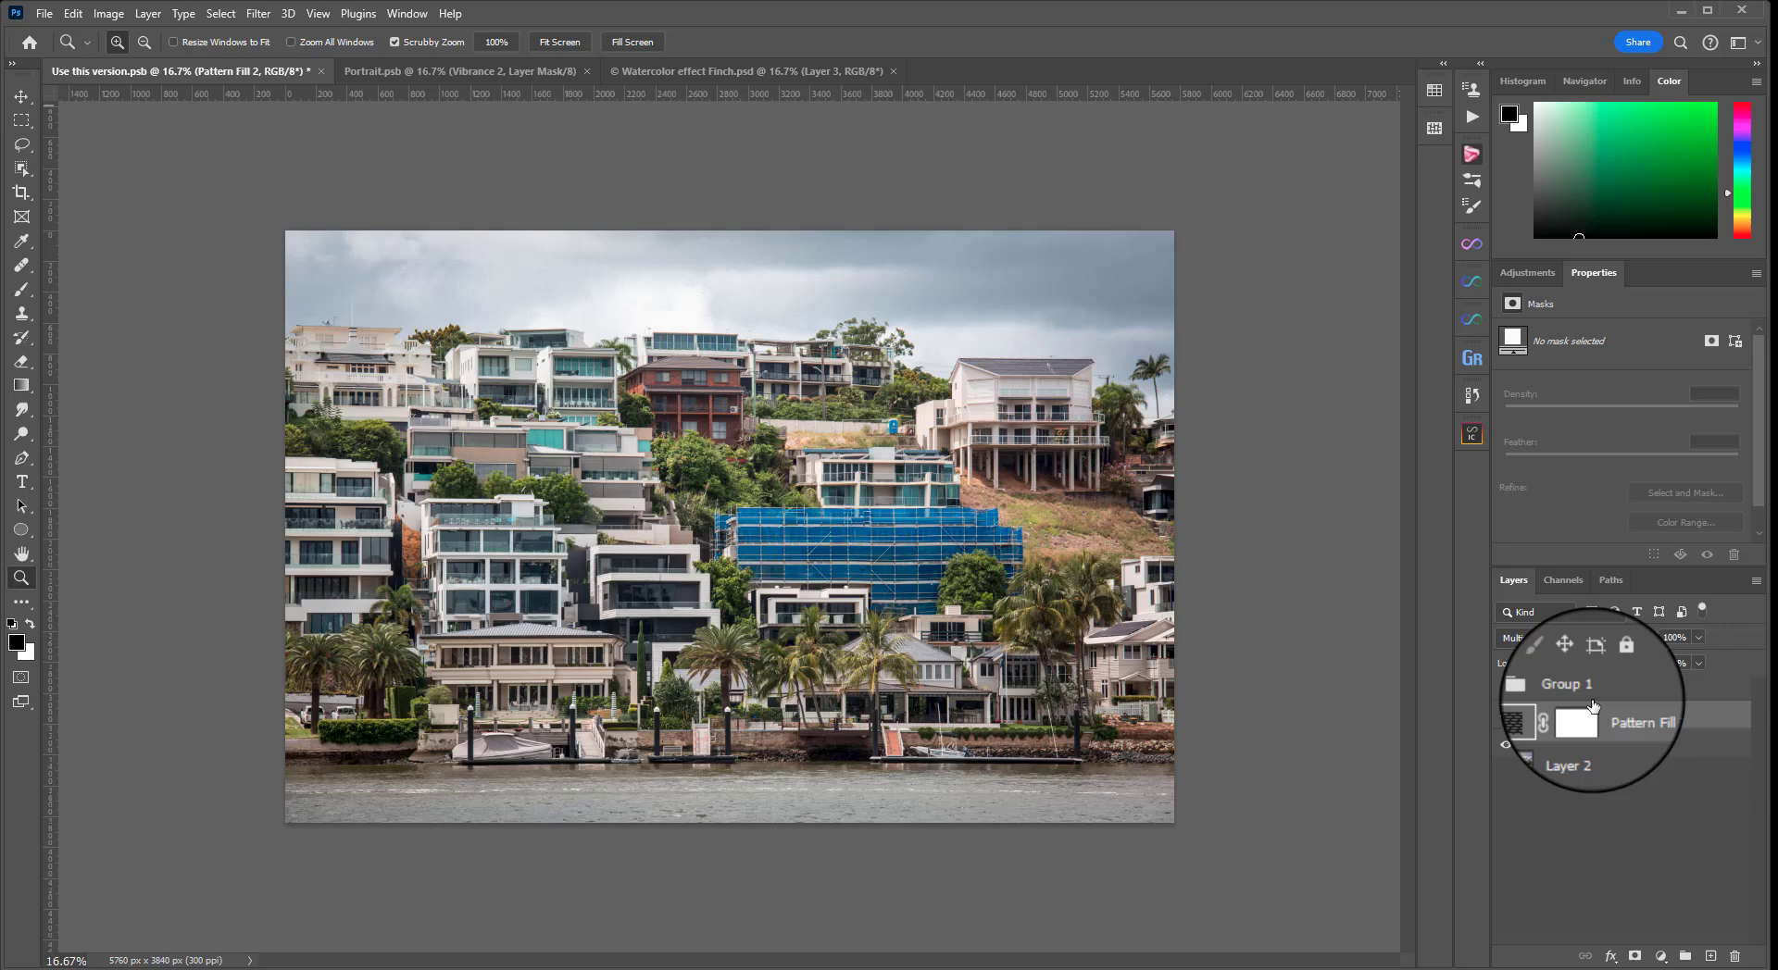
Duplicate Layer 2 as Layer 2 copy 4 and convert it for smart filters
{"action": "left_click", "coordinate": [1643, 757]}
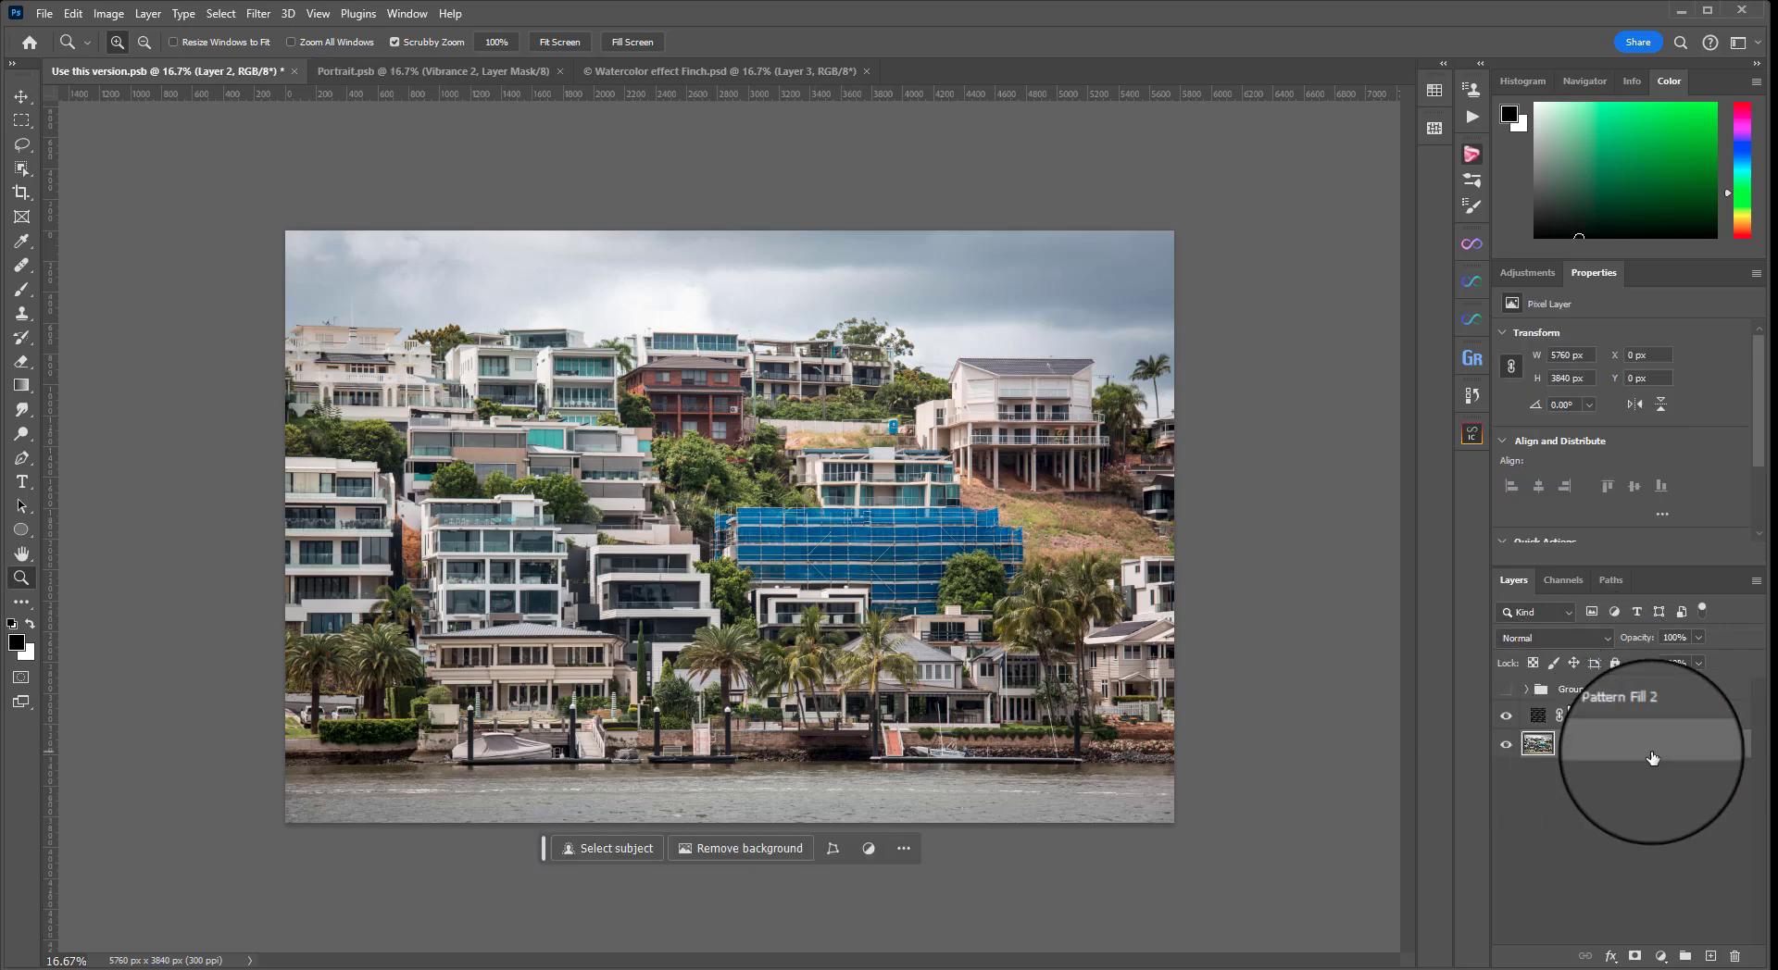
{"action": "key", "text": "ctrl+j"}
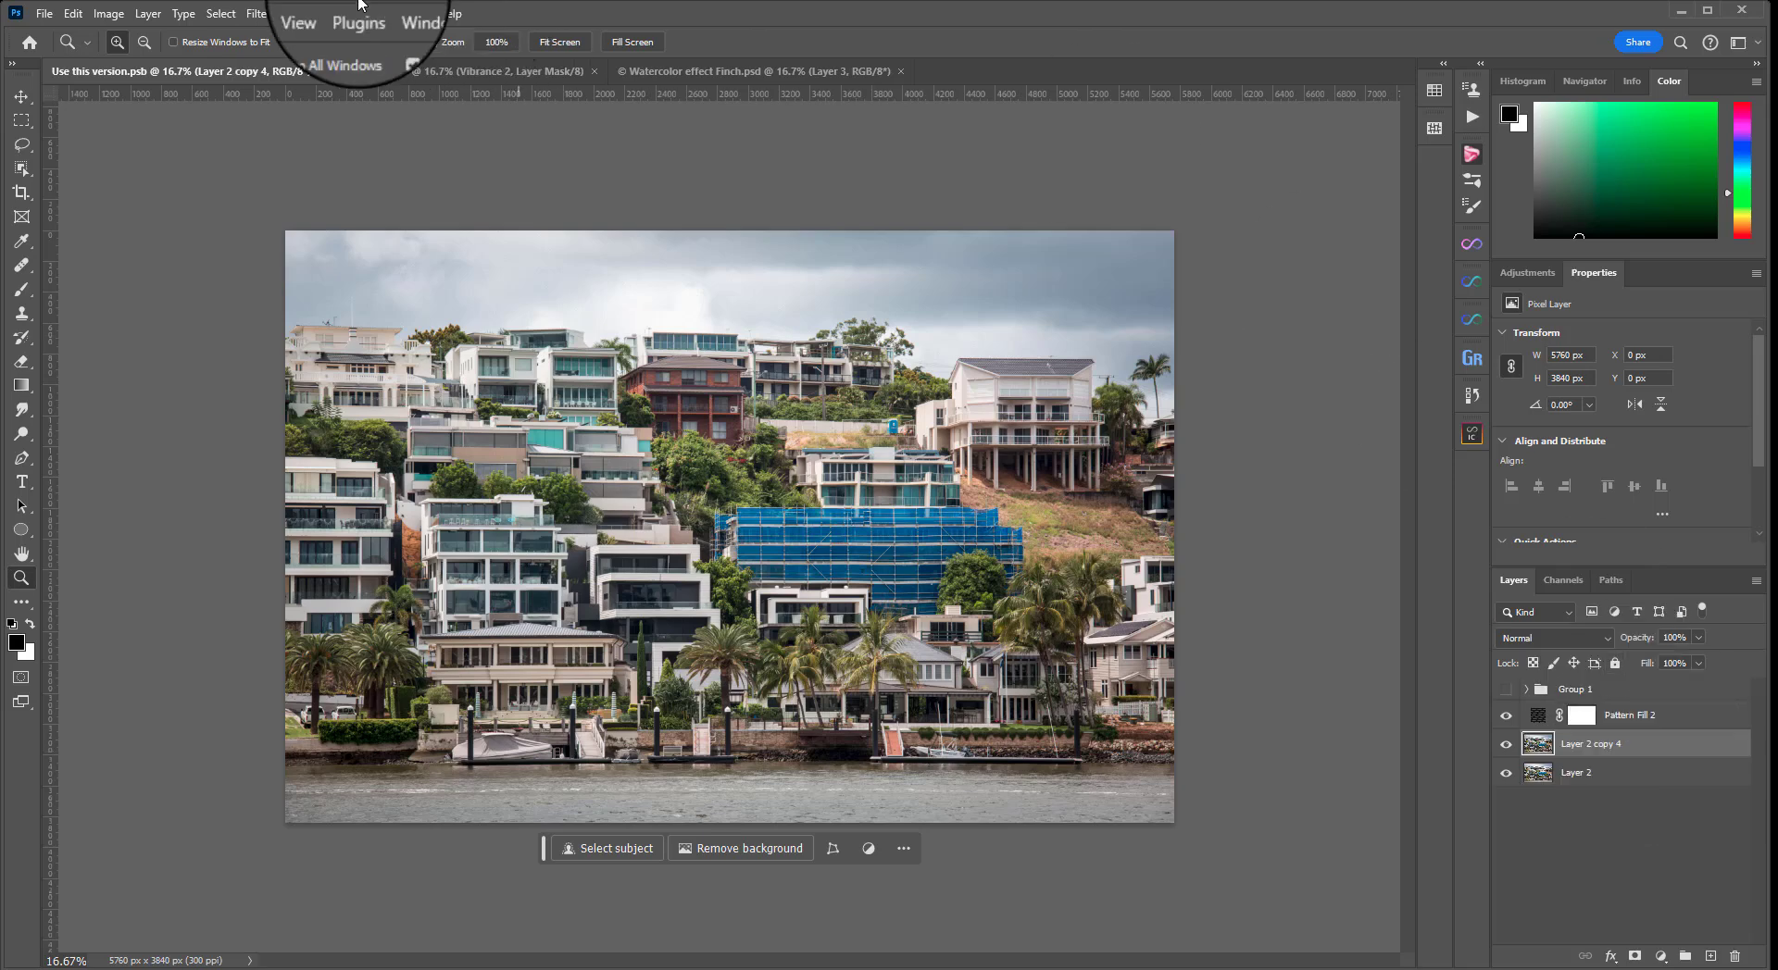
{"action": "left_click", "coordinate": [258, 13]}
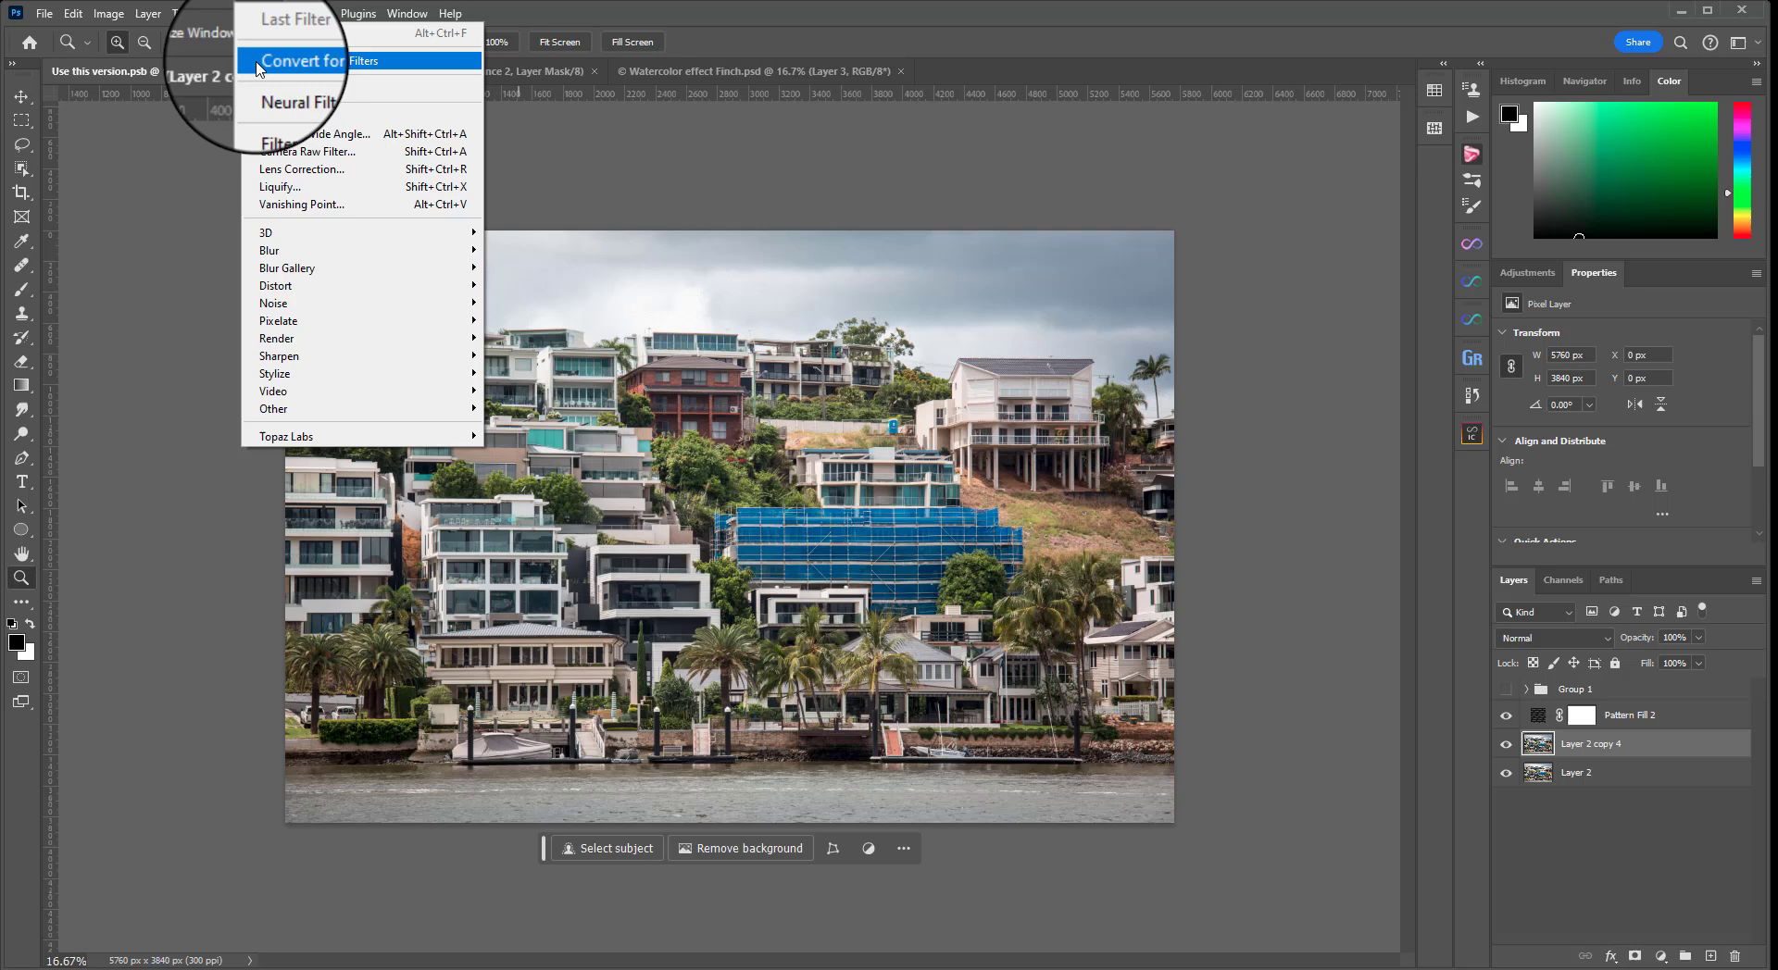
{"action": "left_click", "coordinate": [259, 60]}
{"action": "left_click", "coordinate": [854, 373]}
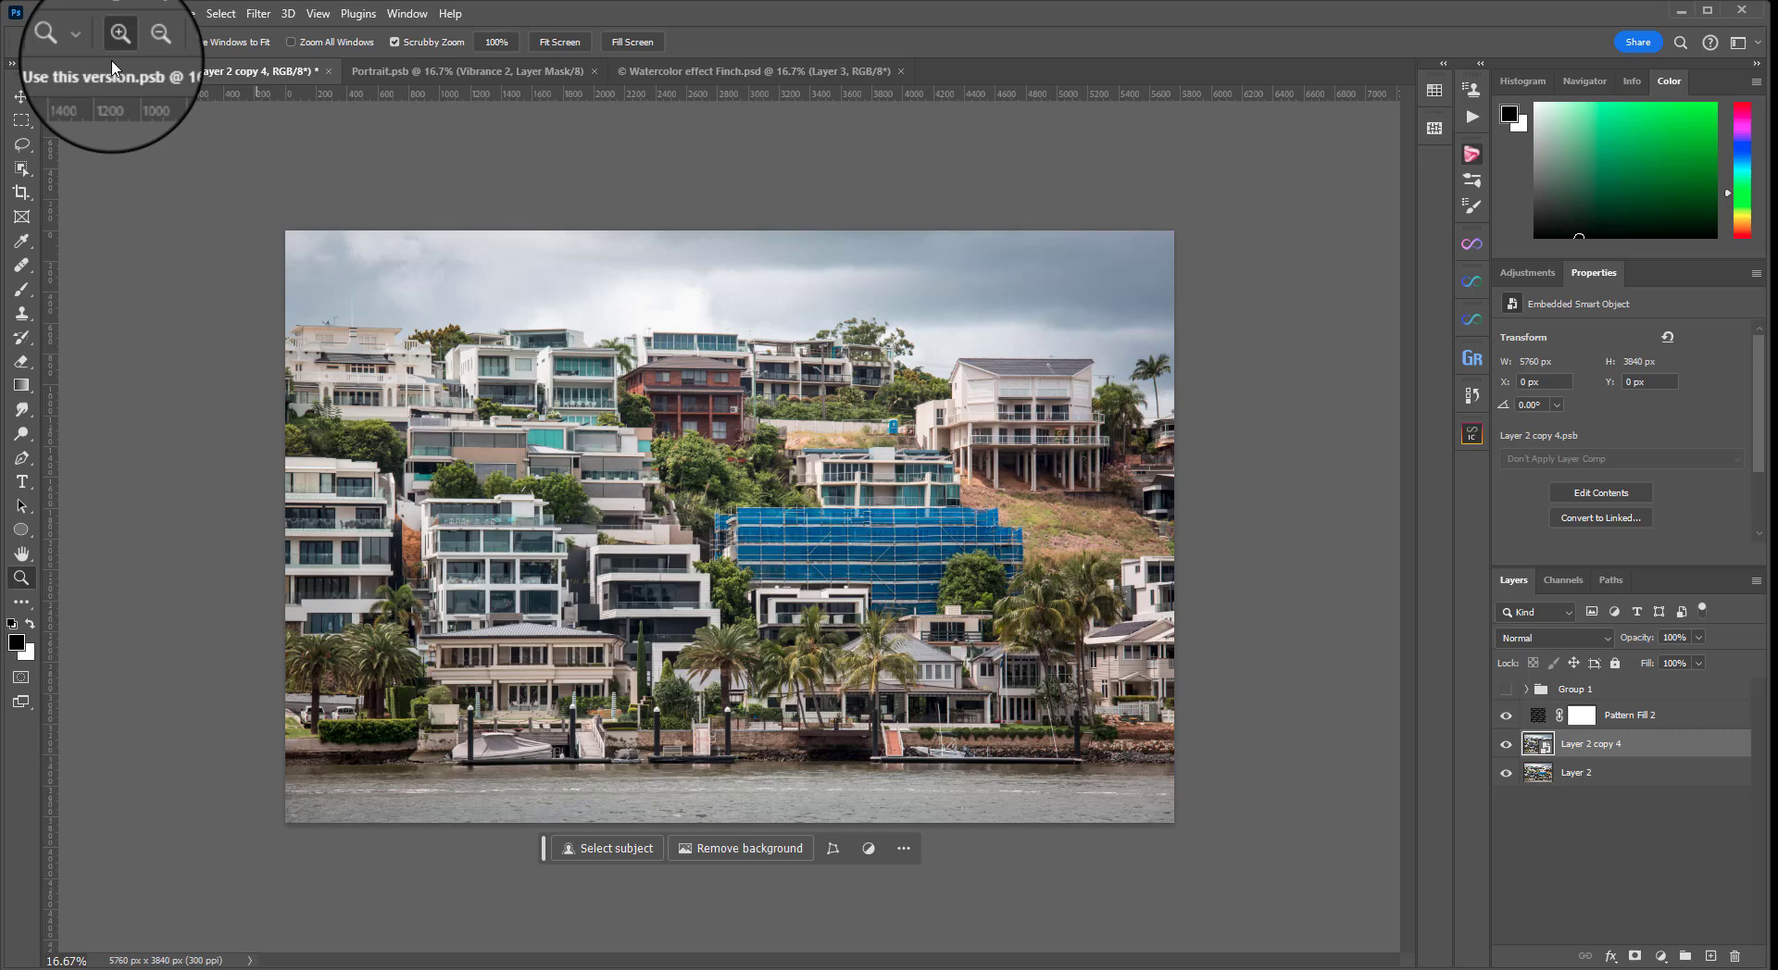
{"action": "left_click", "coordinate": [108, 15]}
{"action": "mouse_move", "coordinate": [116, 43]}
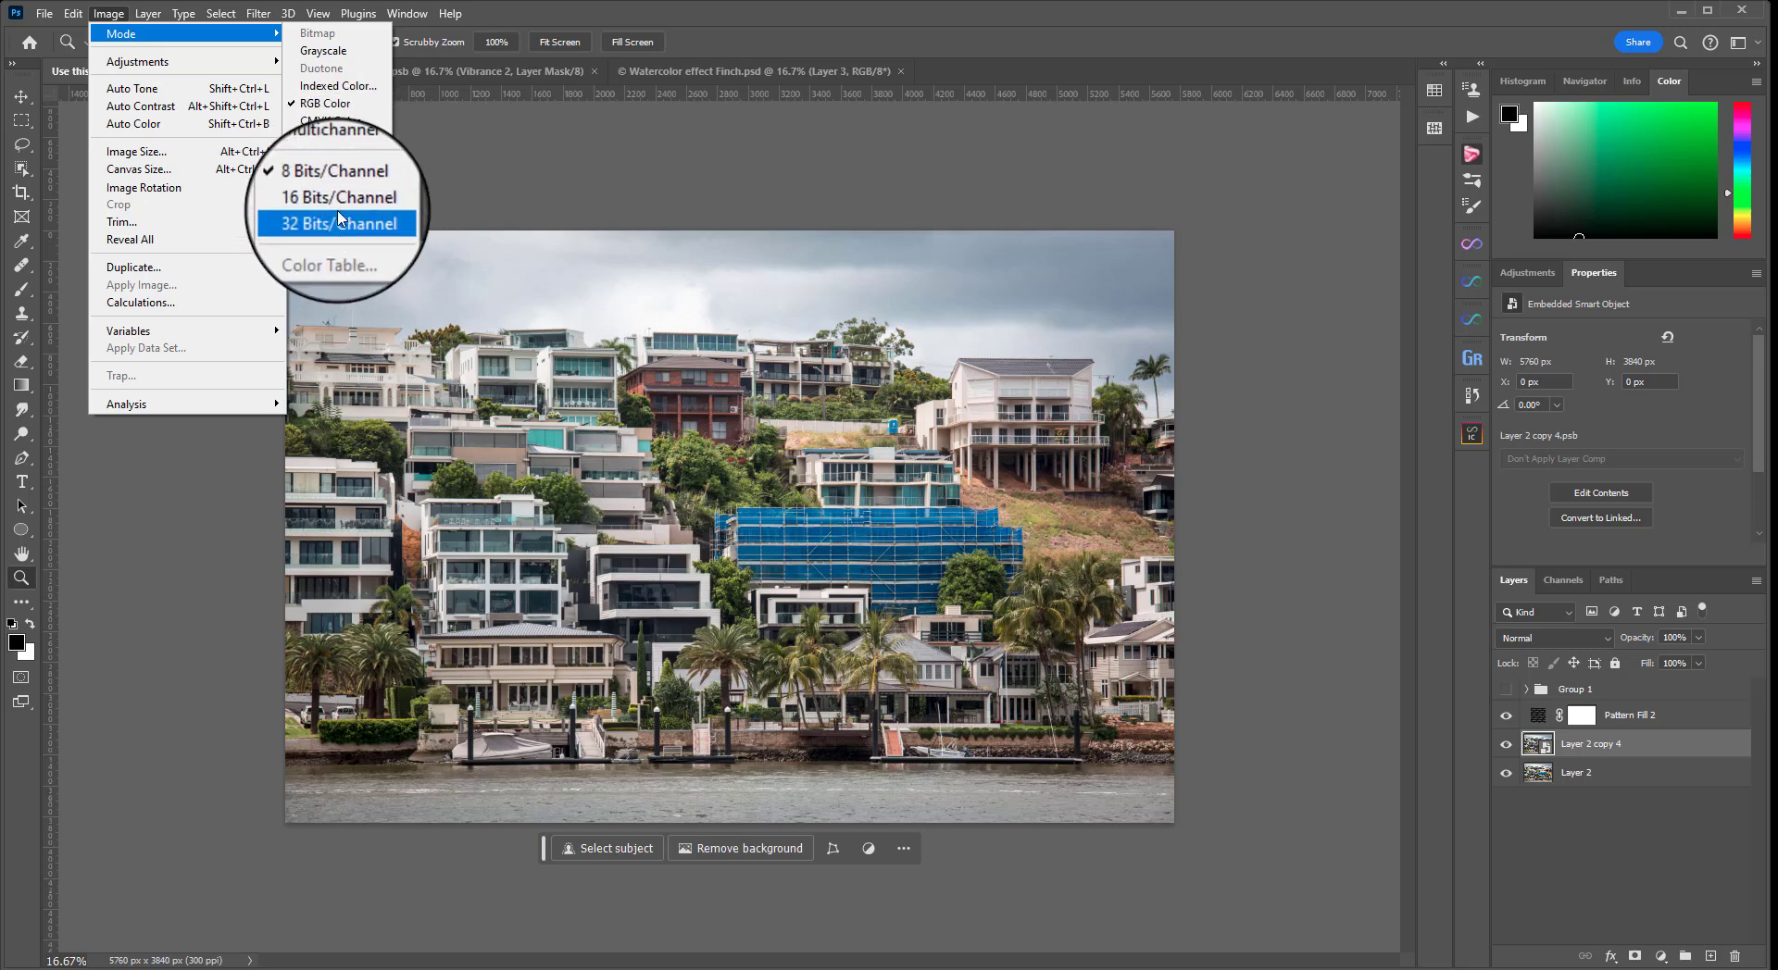
Apply the Filter Gallery Dry Brush effect with Brush Size 10 to Layer 2 copy 4
{"action": "left_click", "coordinate": [519, 12]}
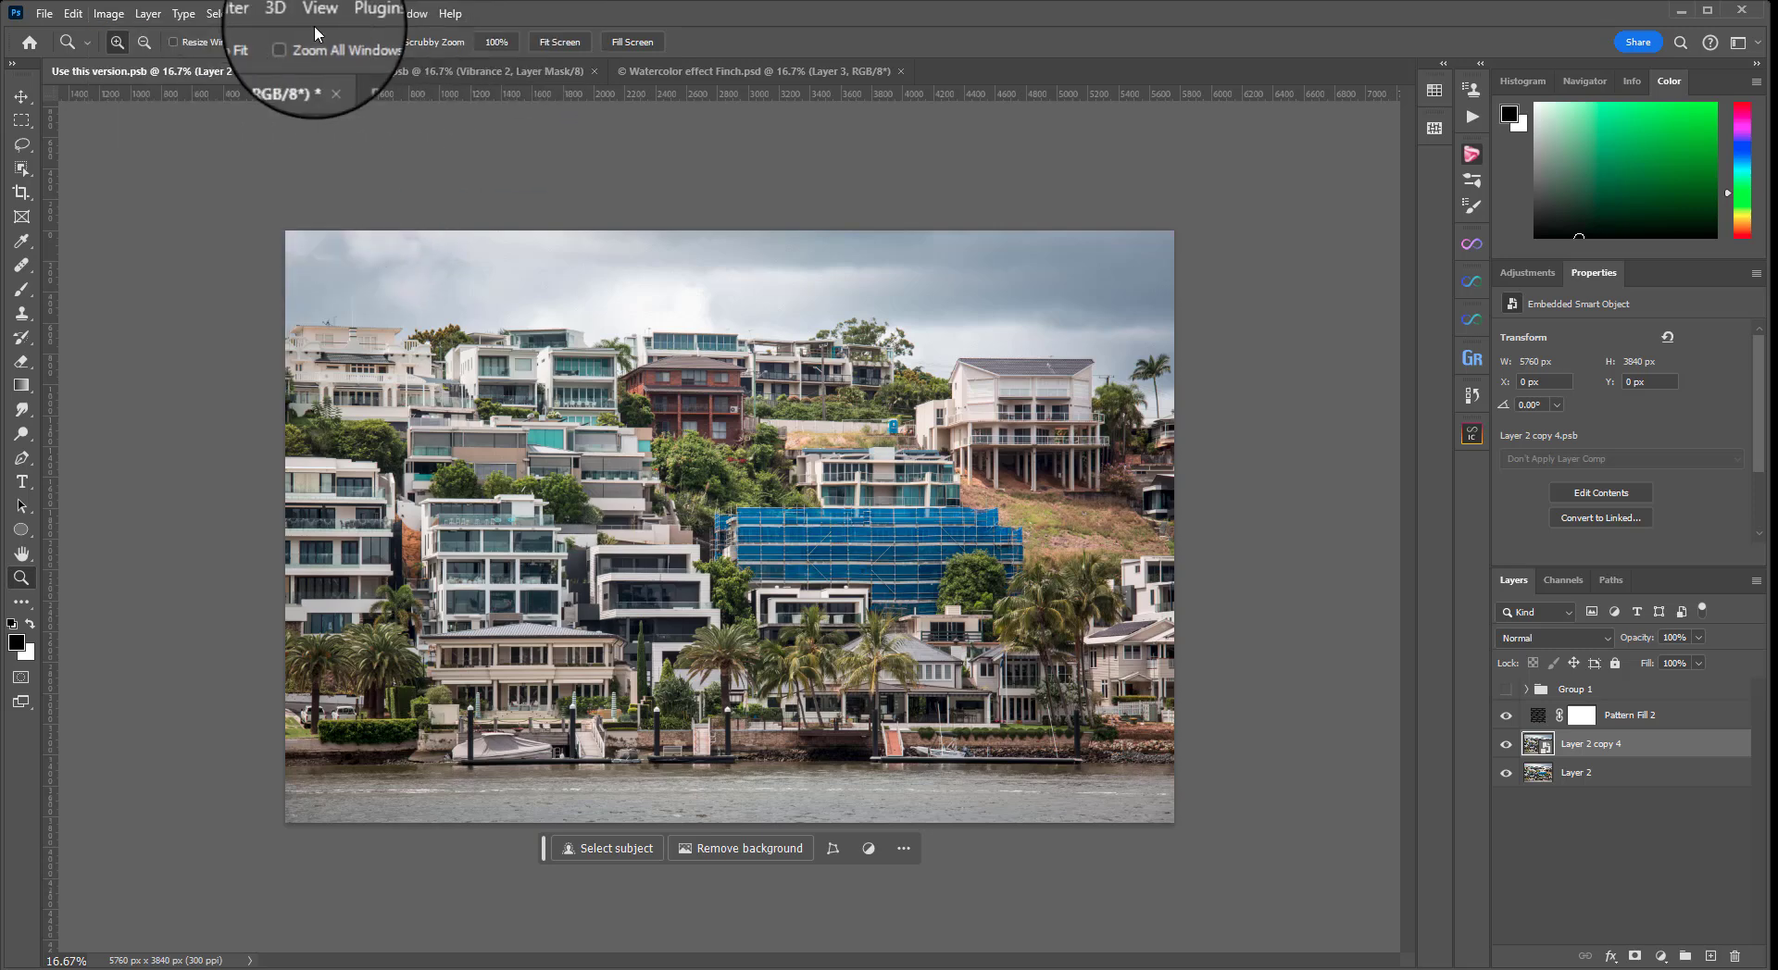
{"action": "left_click", "coordinate": [258, 14]}
{"action": "left_click", "coordinate": [287, 116]}
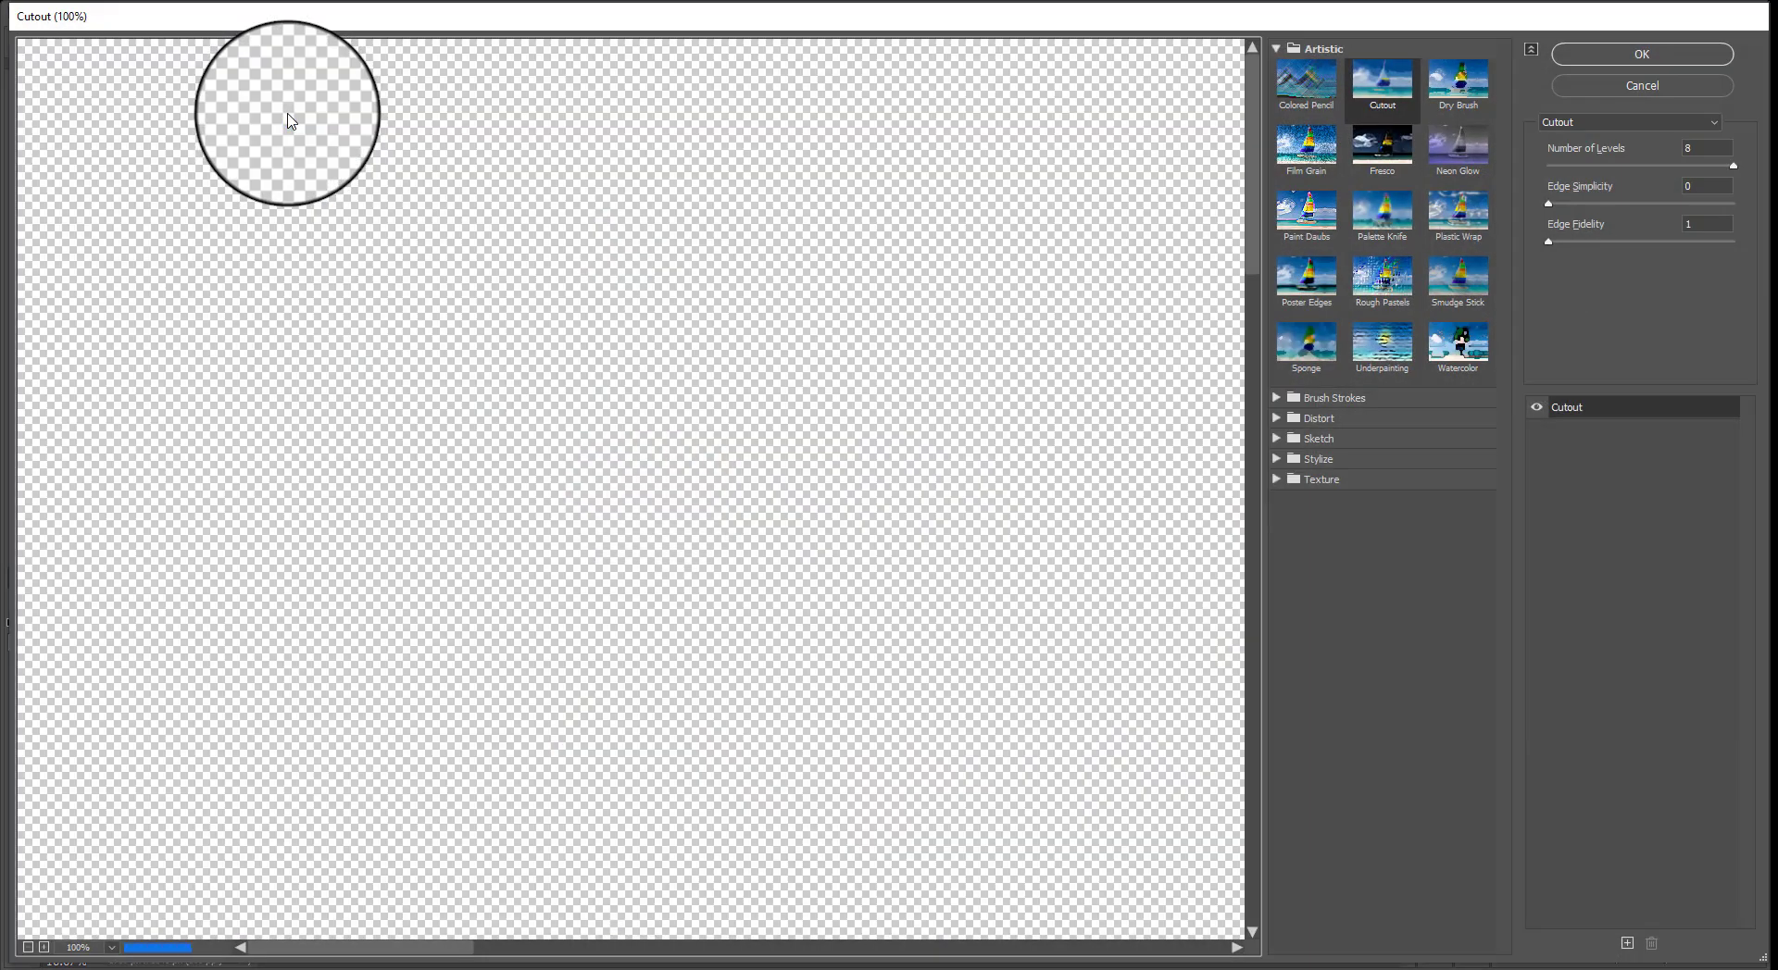
{"action": "left_click", "coordinate": [1461, 85]}
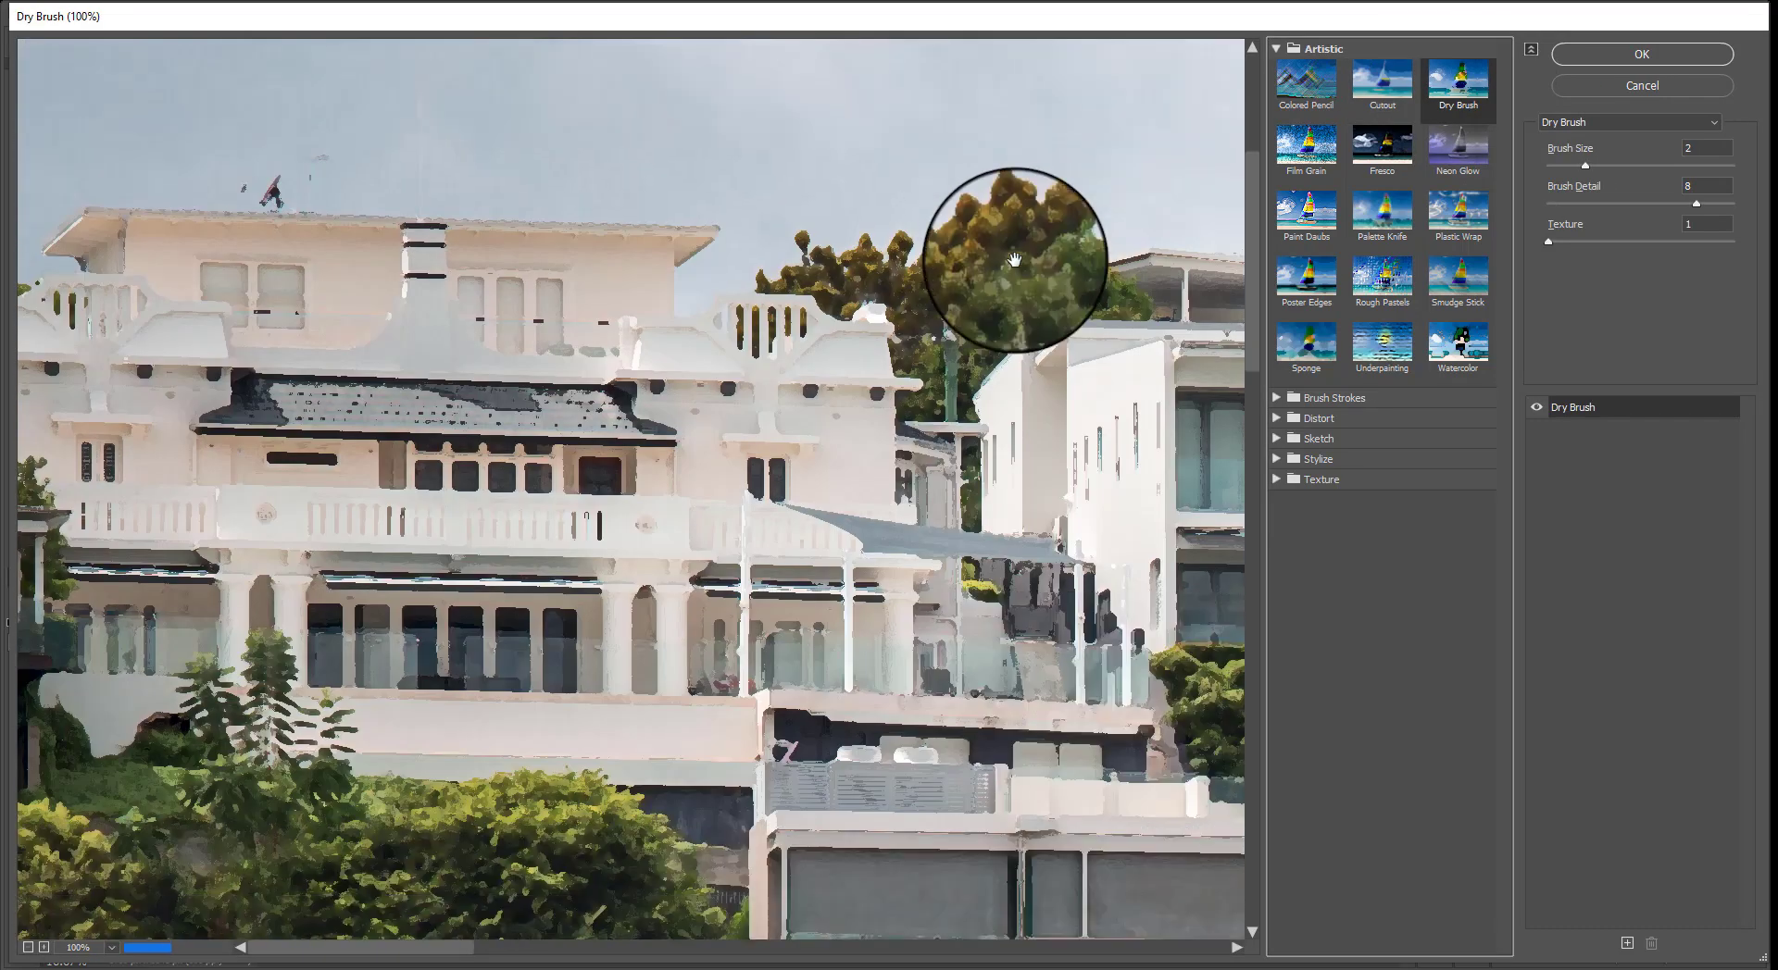
{"action": "scroll", "coordinate": [1014, 260], "scroll_direction": "down", "scroll_amount": 2}
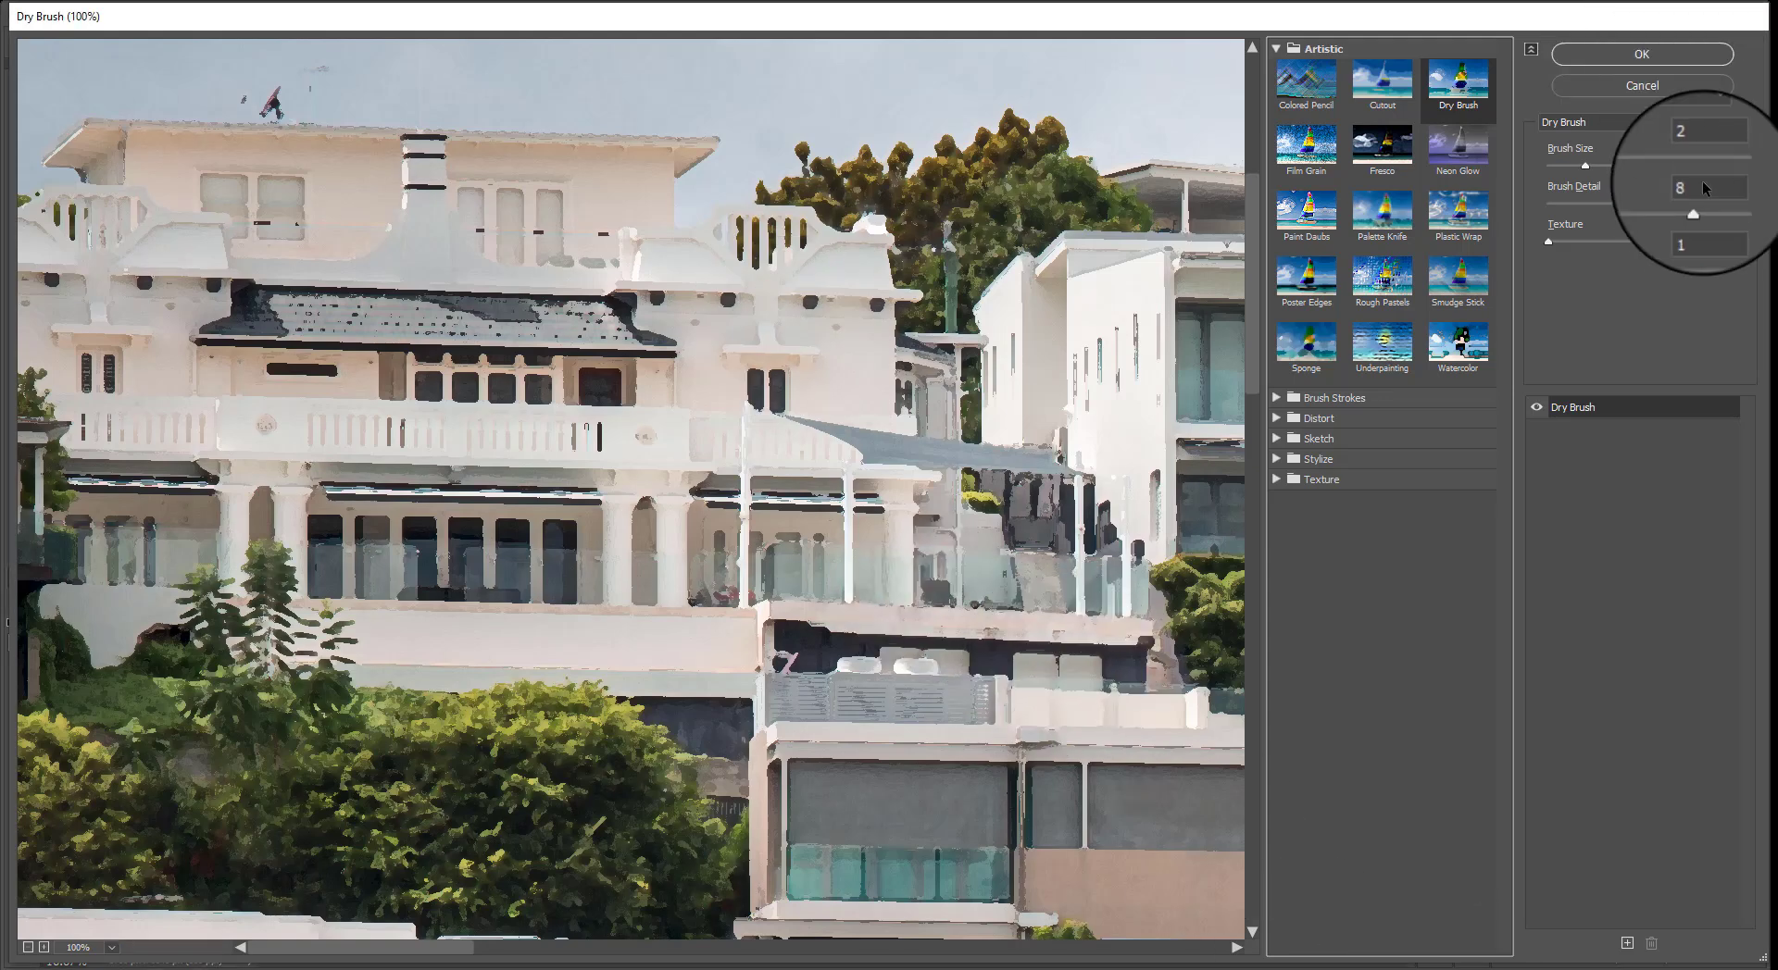
{"action": "left_click", "coordinate": [1641, 151]}
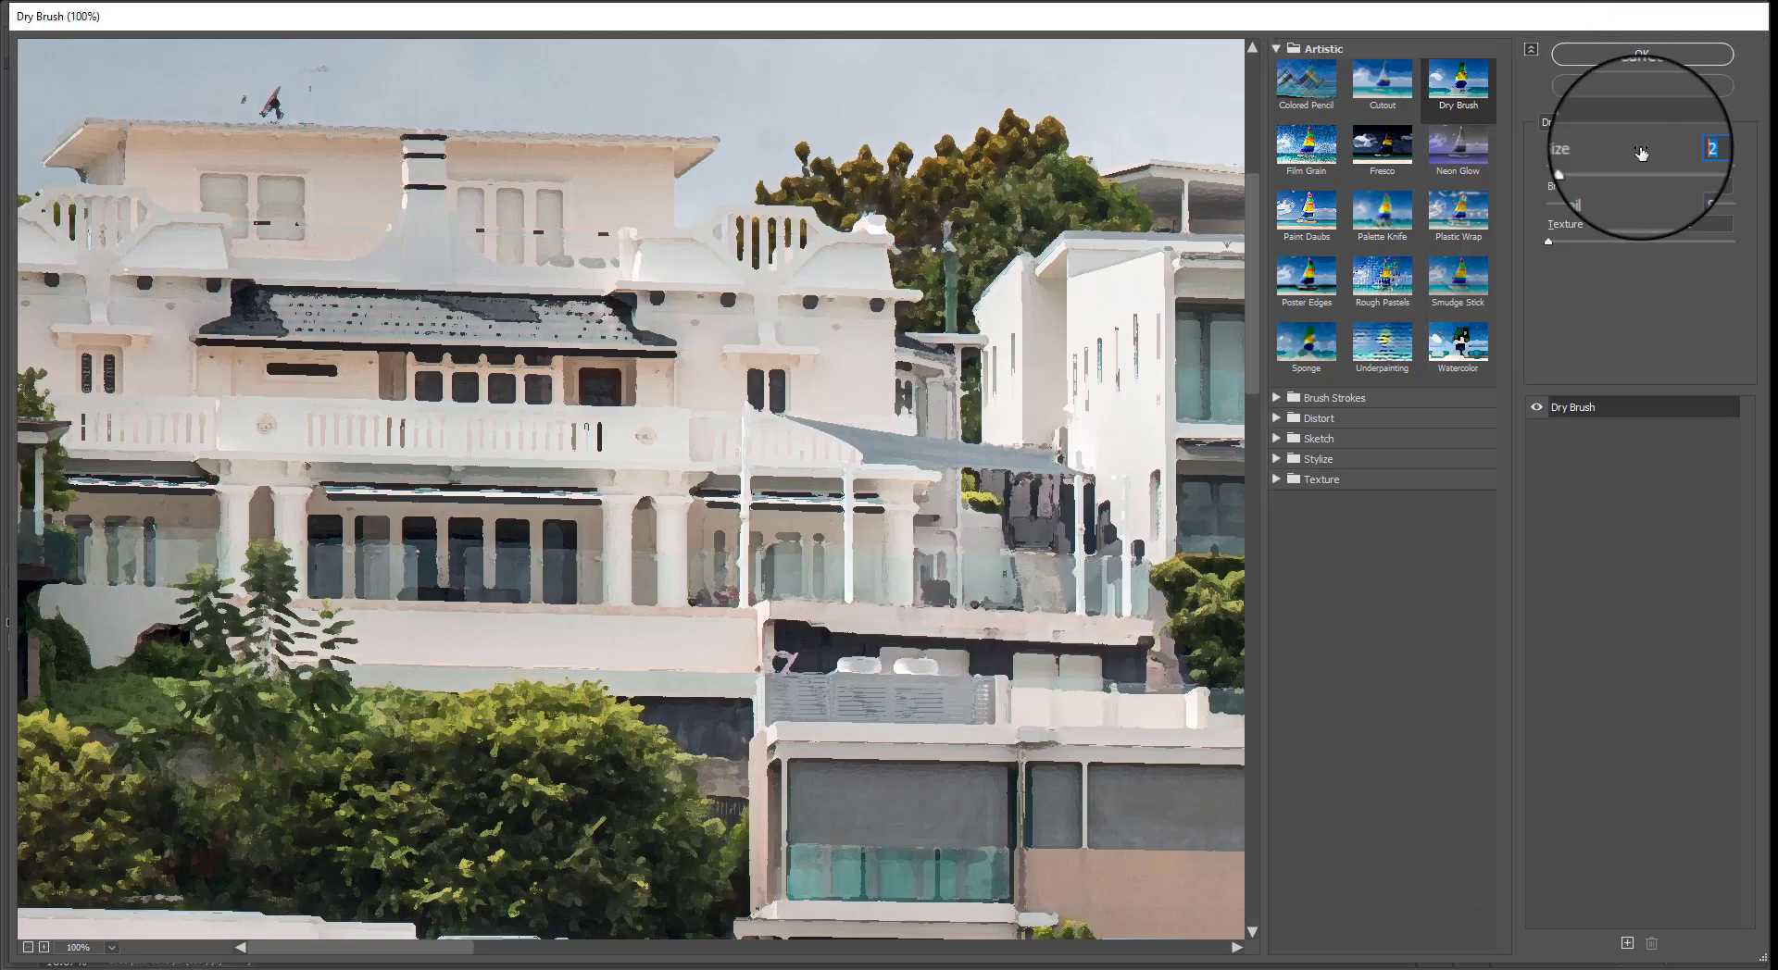
{"action": "type", "text": "10"}
{"action": "key", "text": "Tab"}
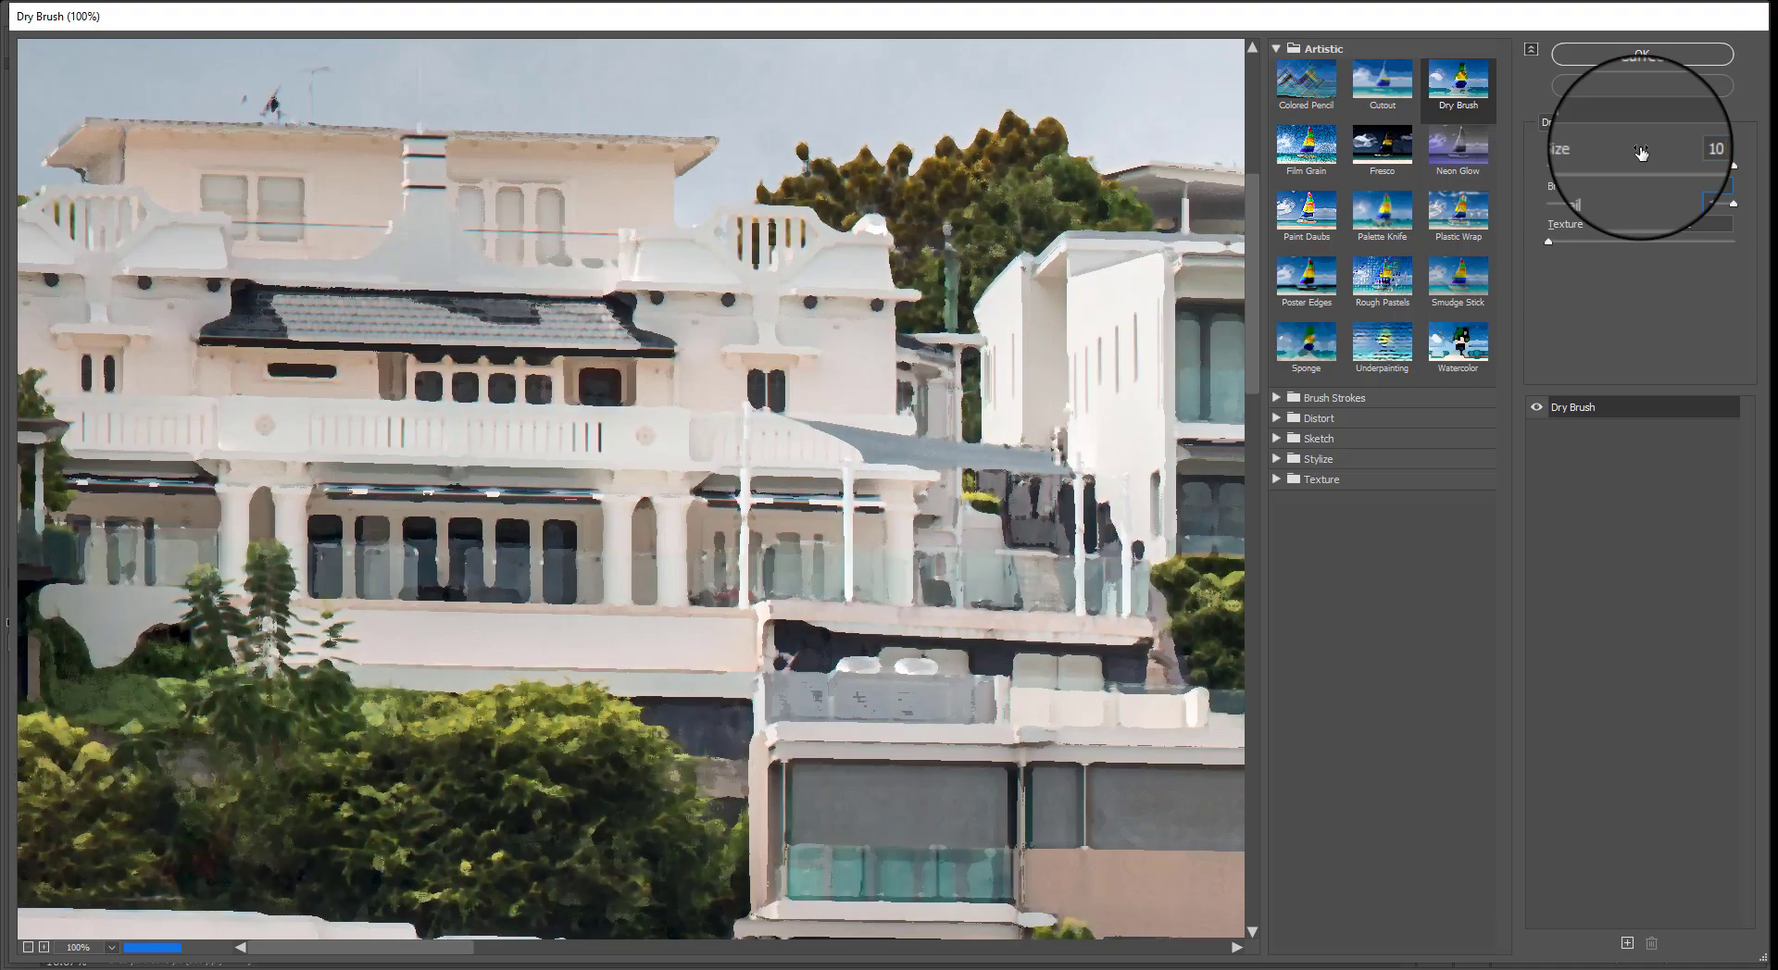
{"action": "left_click", "coordinate": [1537, 408]}
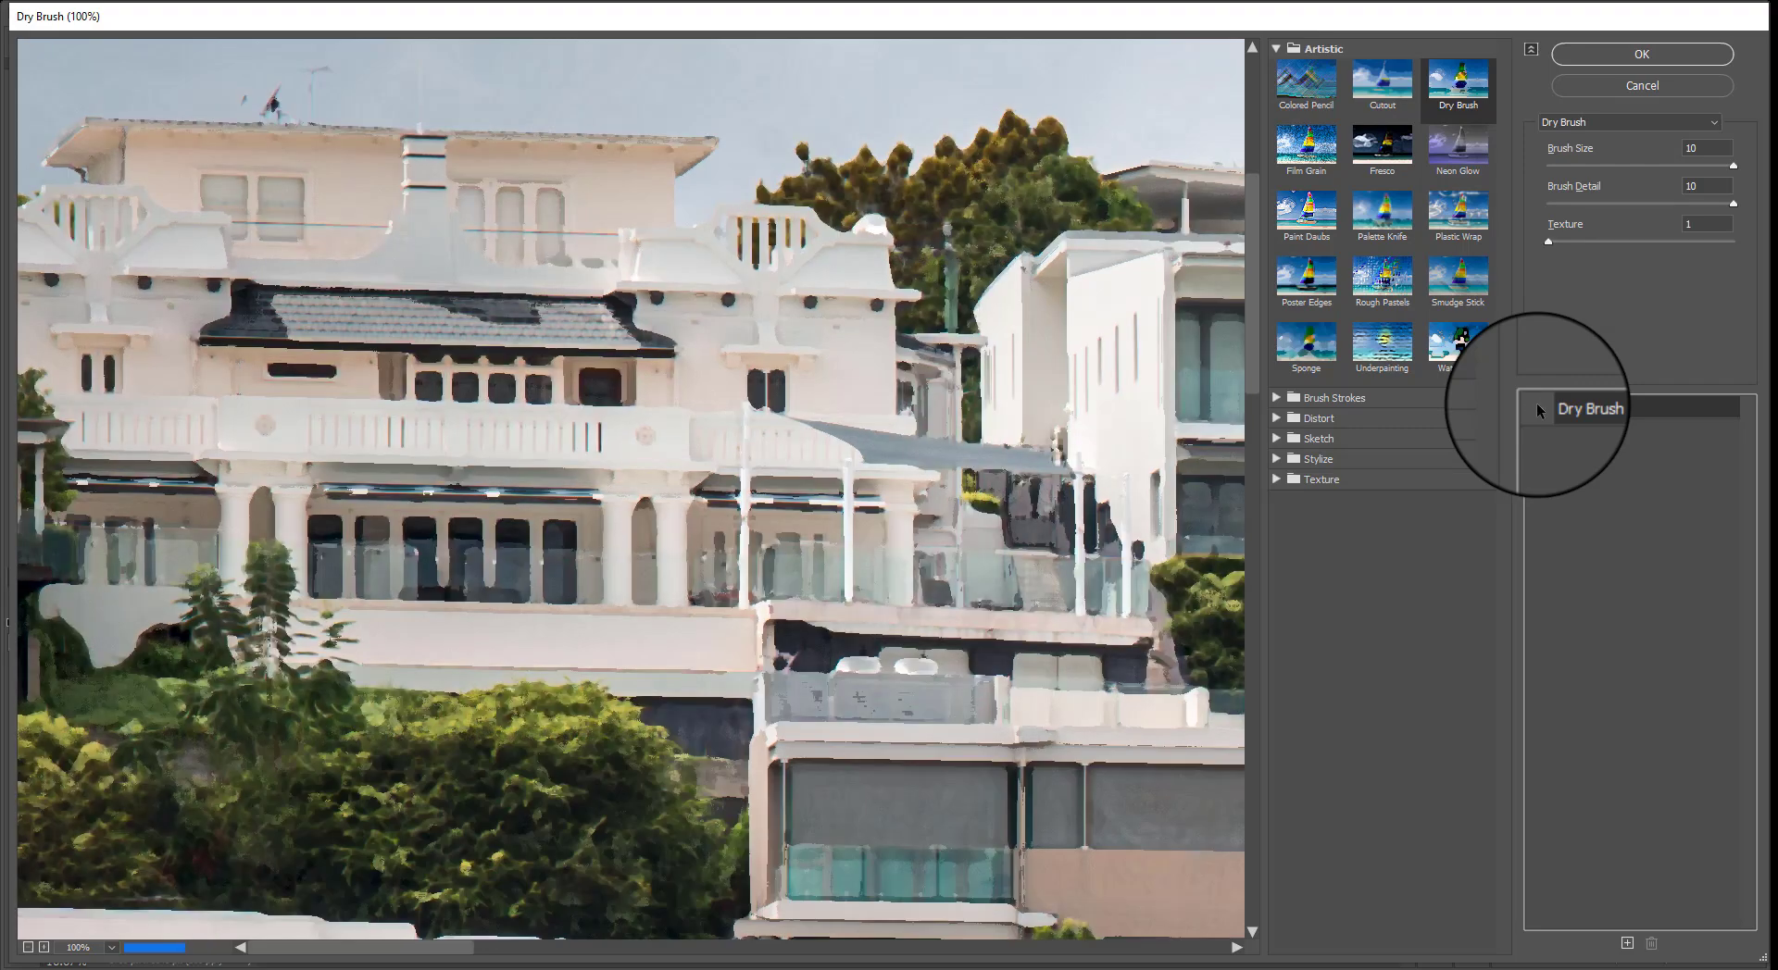
{"action": "left_click", "coordinate": [1536, 407]}
{"action": "left_click", "coordinate": [1613, 53]}
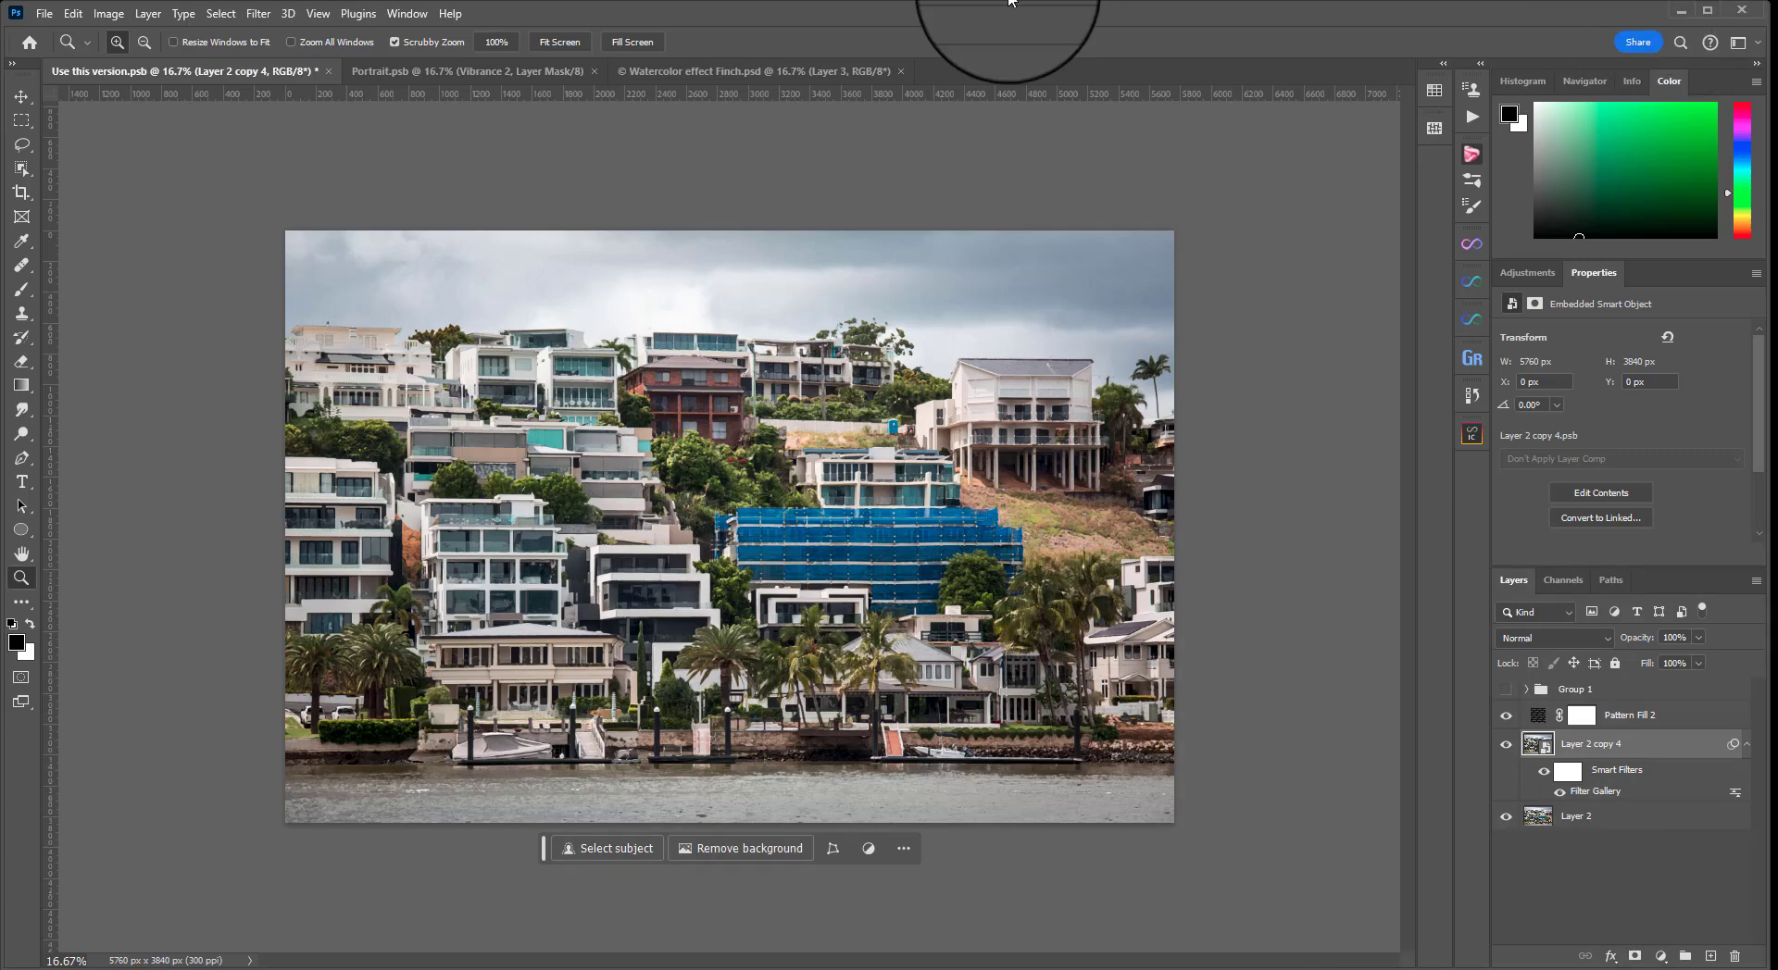
Add a Cutout effect as a second Filter Gallery smart filter on Layer 2 copy 4
{"action": "left_click", "coordinate": [258, 13]}
{"action": "left_click", "coordinate": [268, 123]}
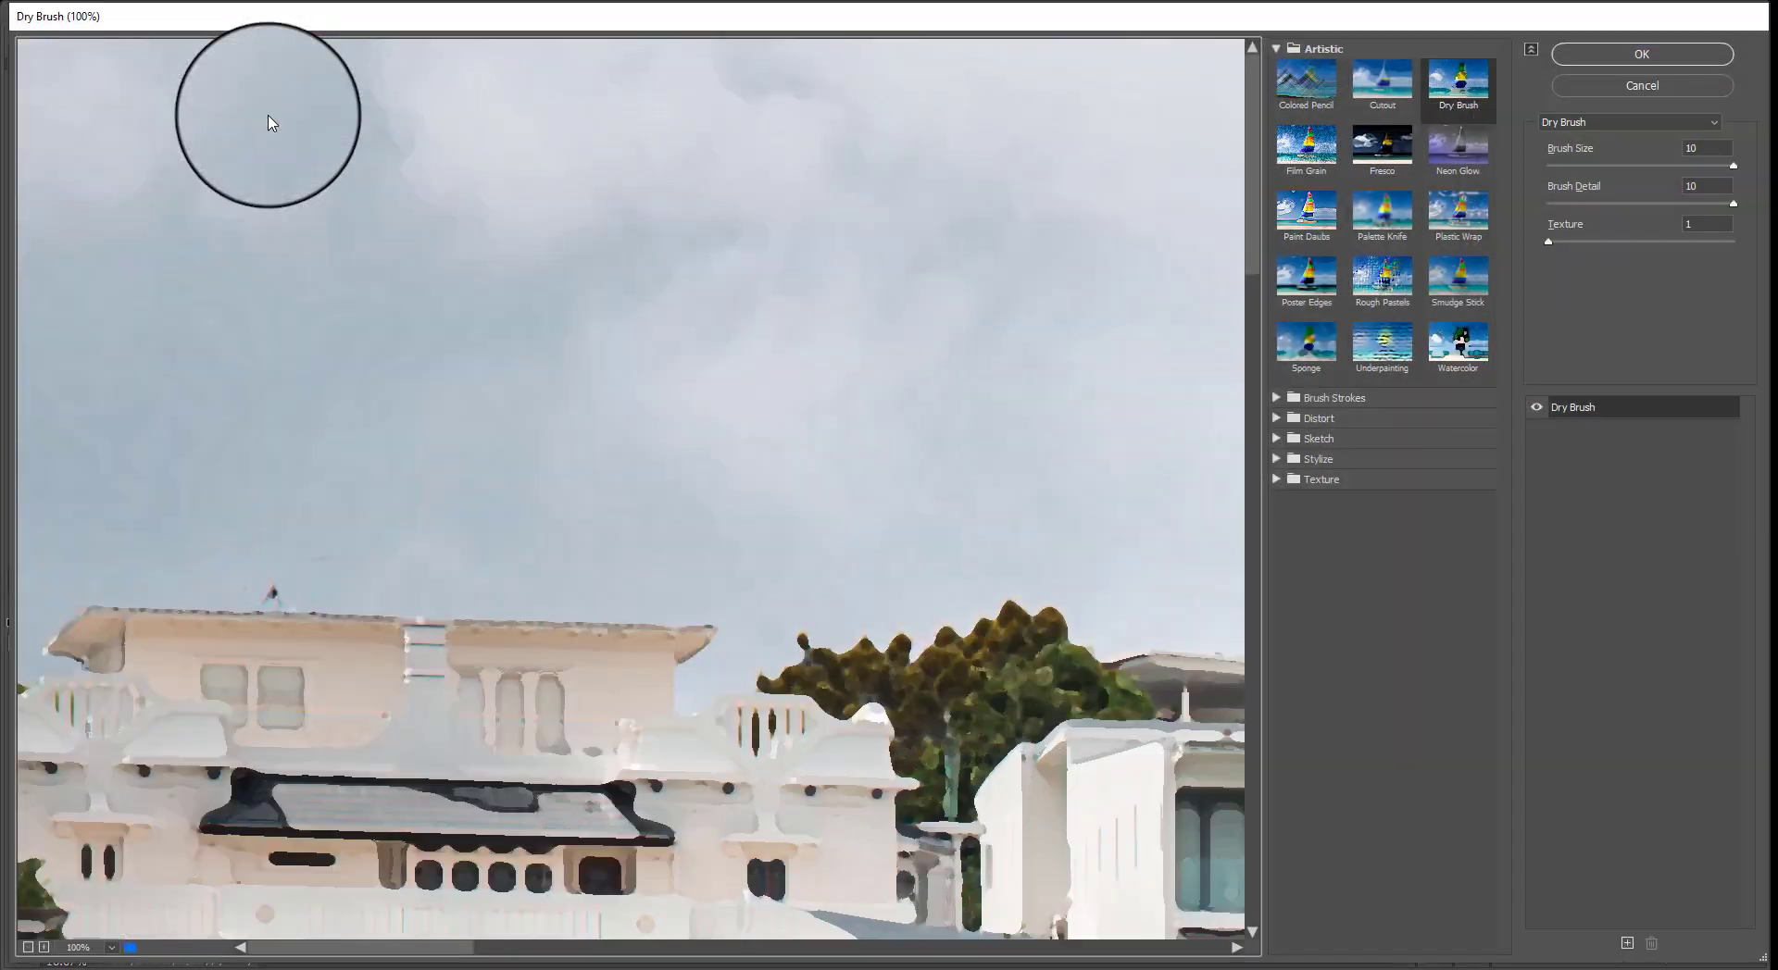
{"action": "left_click", "coordinate": [1380, 81]}
{"action": "left_click_drag", "start_coordinate": [897, 676], "coordinate": [896, 370]}
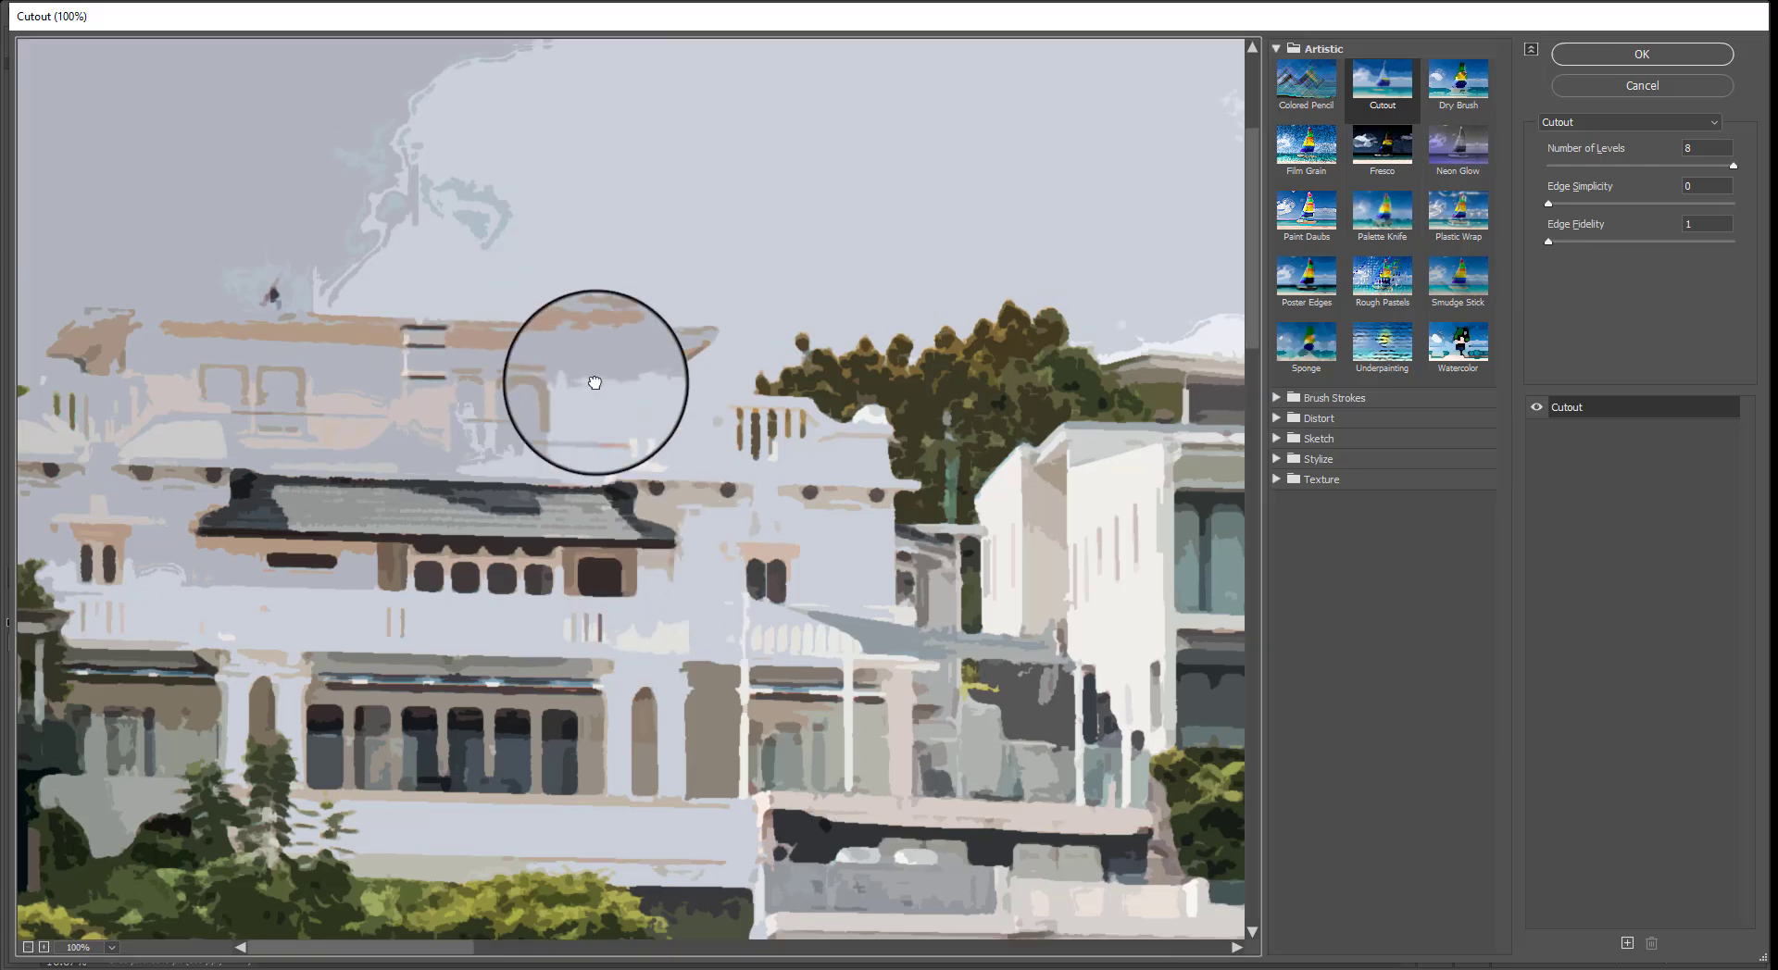
{"action": "left_click_drag", "start_coordinate": [589, 380], "coordinate": [1762, 106]}
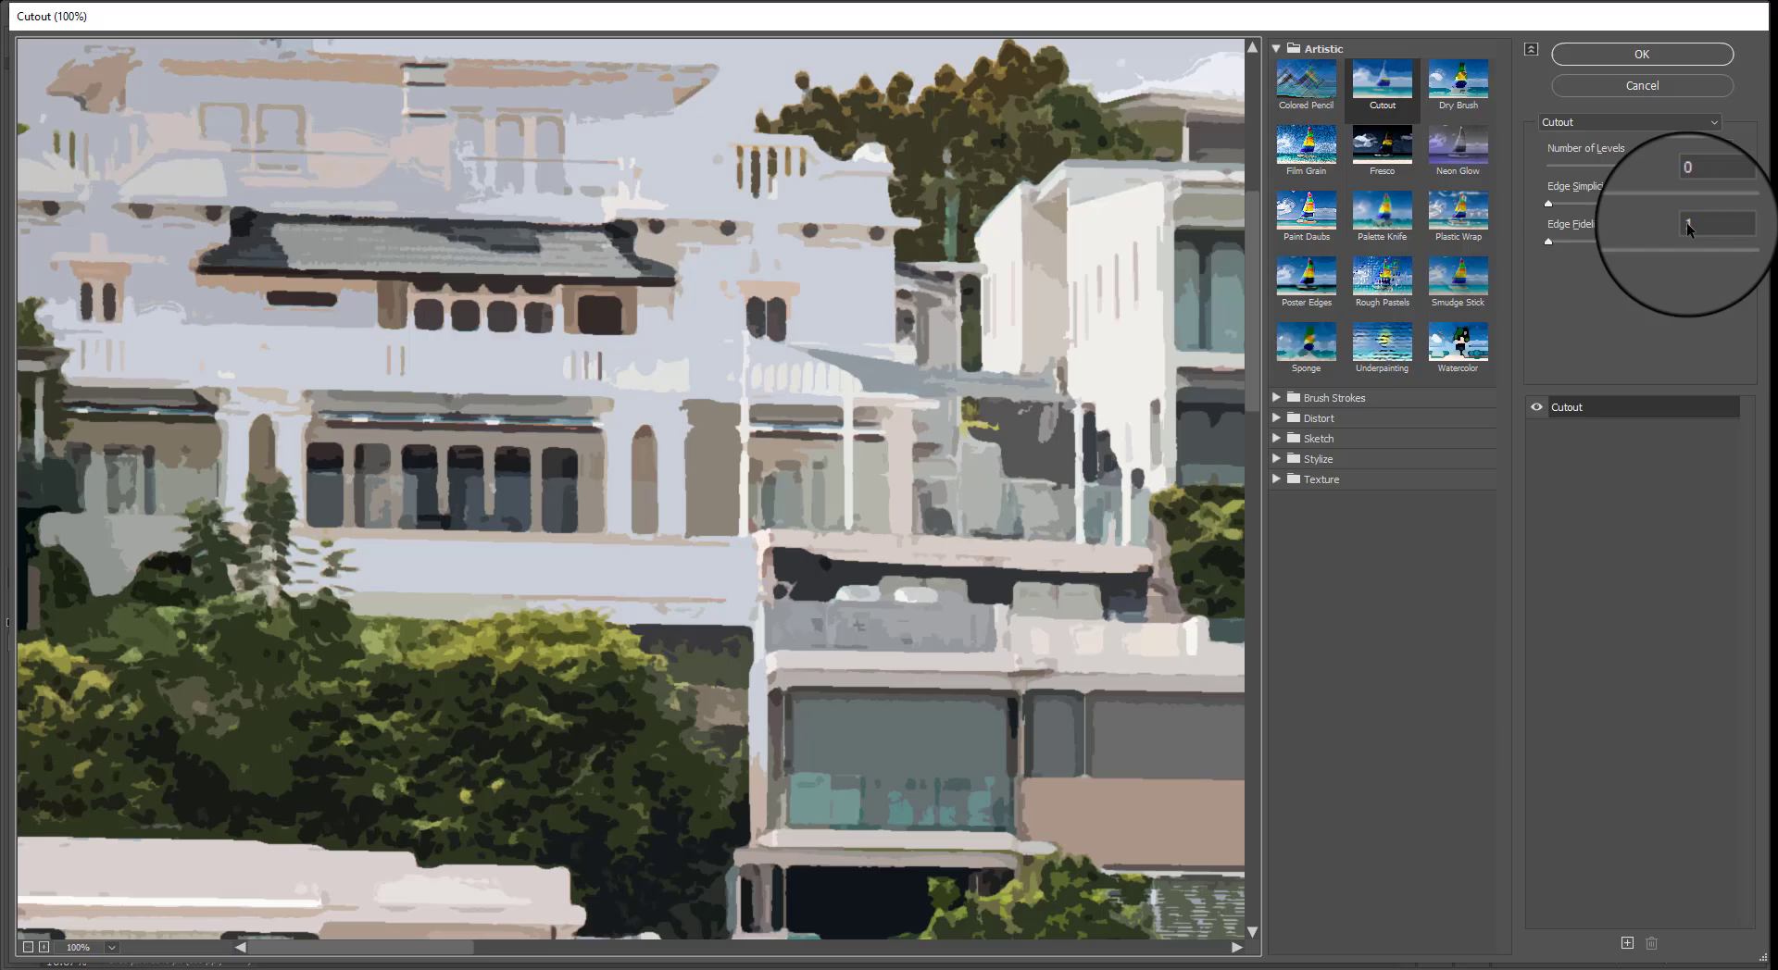
{"action": "left_click", "coordinate": [1675, 52]}
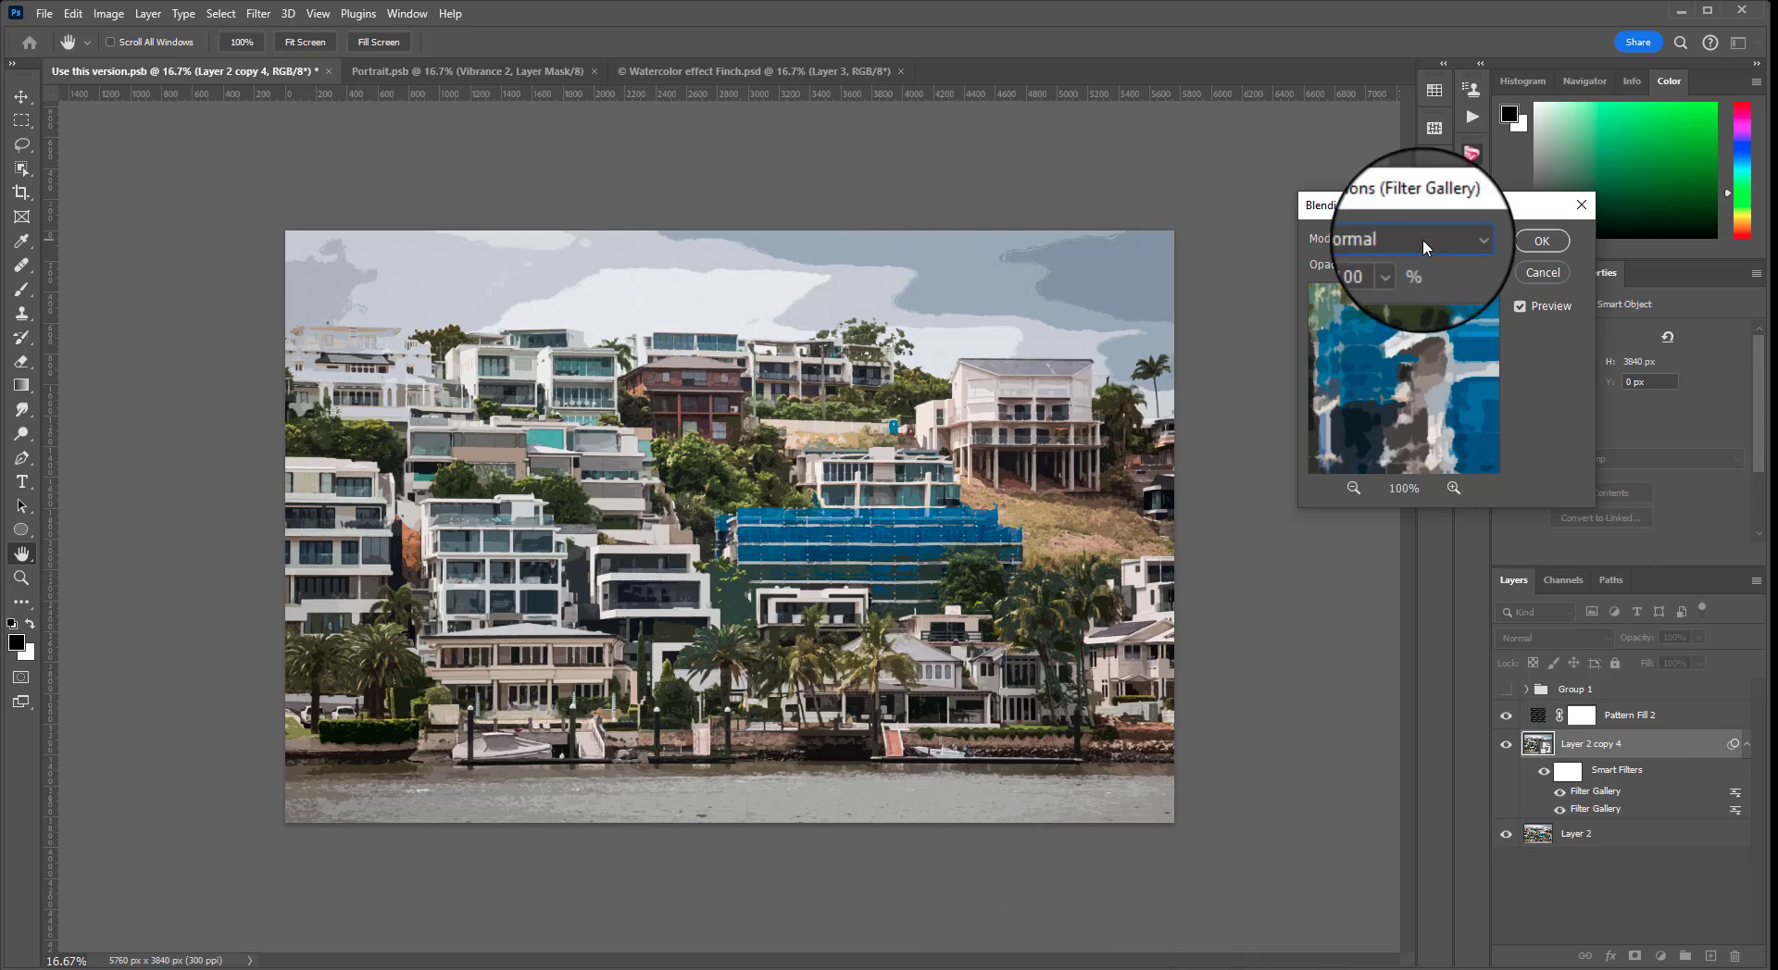
Set the Cutout filter's blending options to Pin Light mode
{"action": "left_click", "coordinate": [1420, 239]}
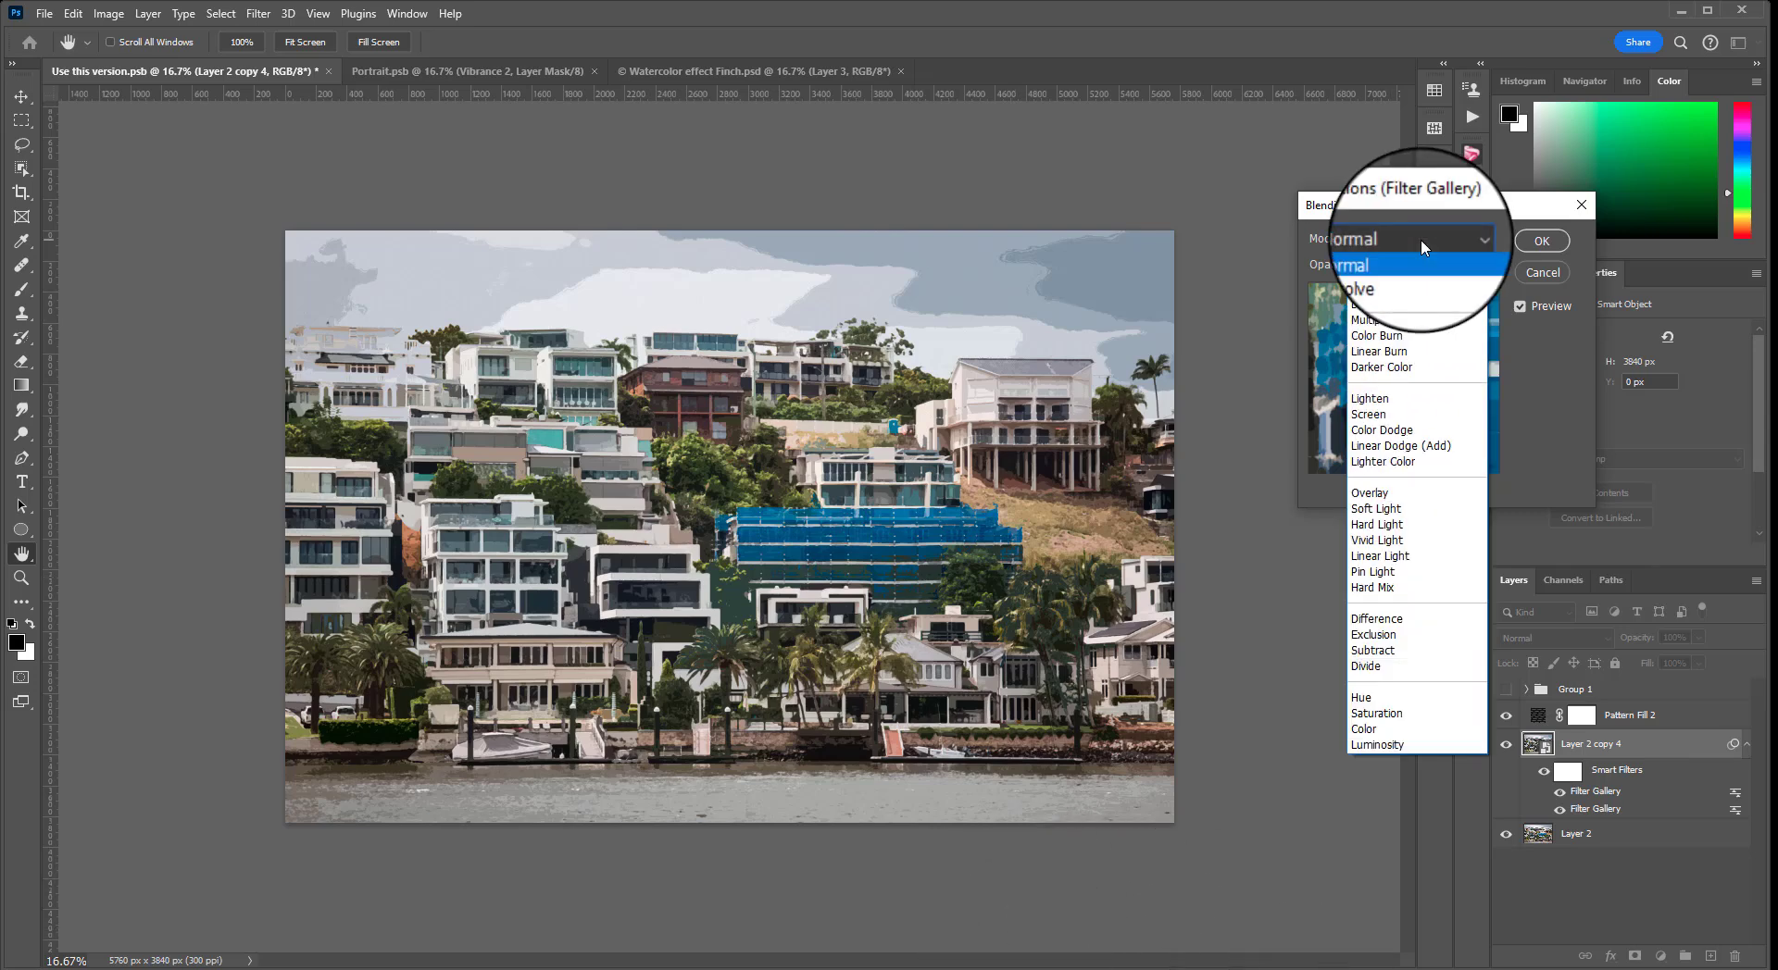
{"action": "left_click", "coordinate": [1387, 571]}
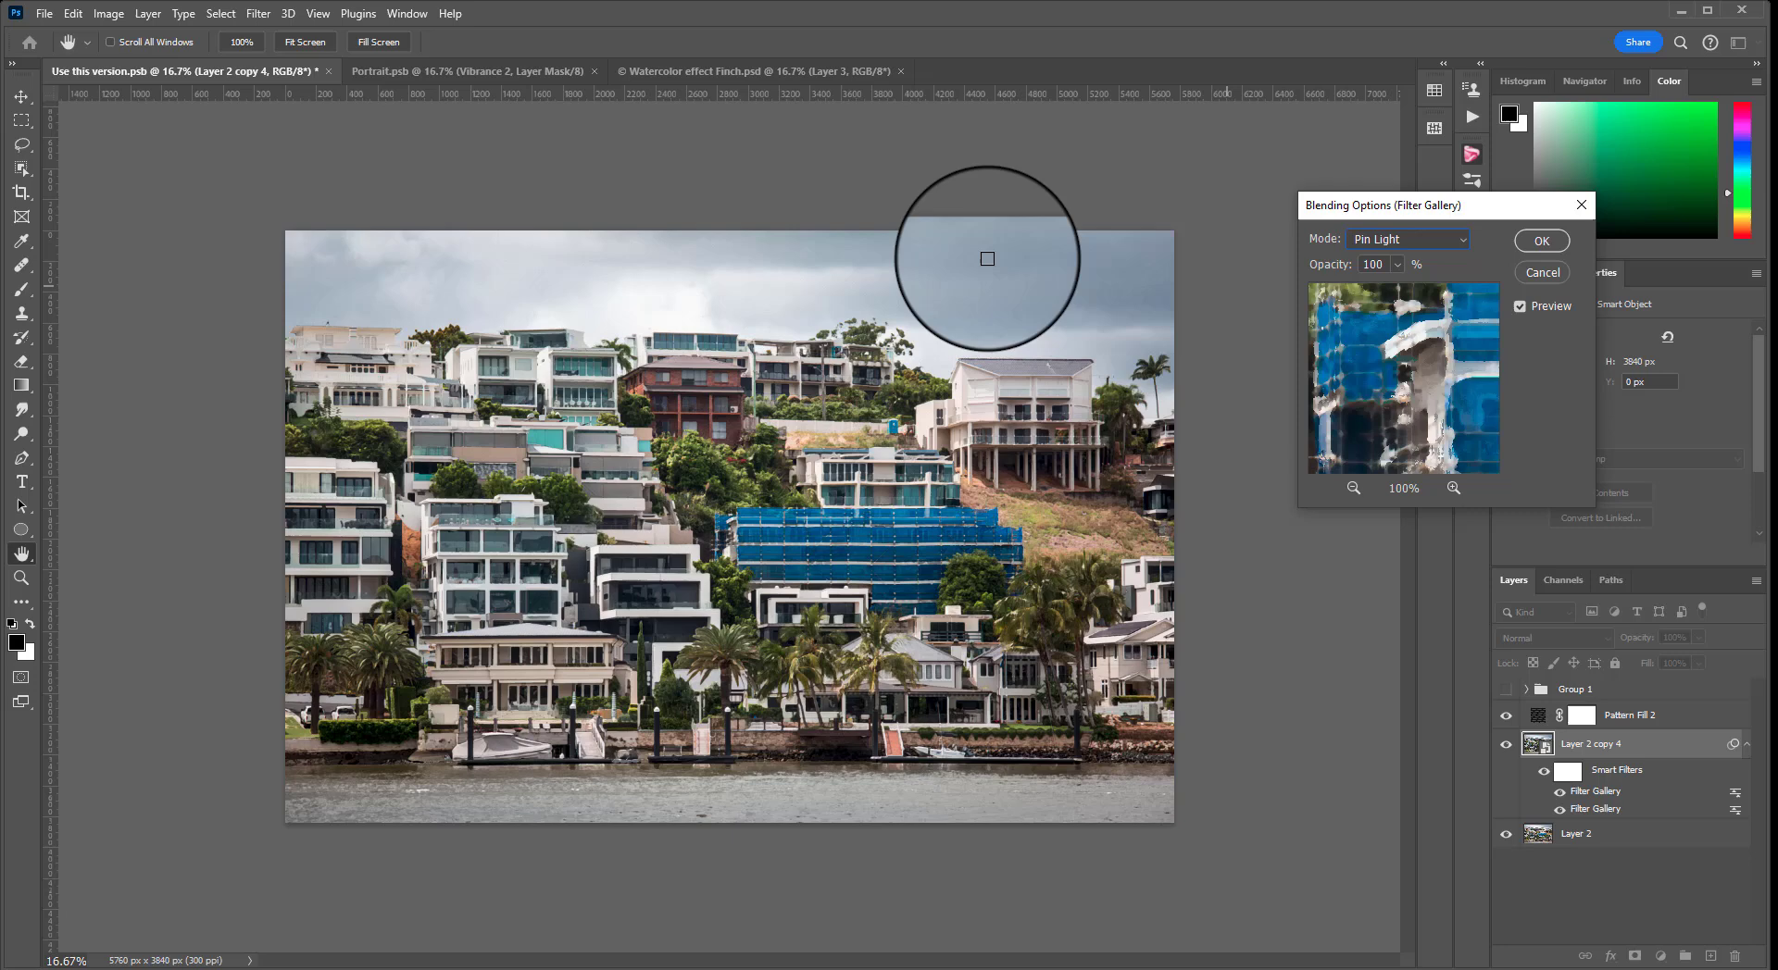
{"action": "left_click", "coordinate": [1164, 322]}
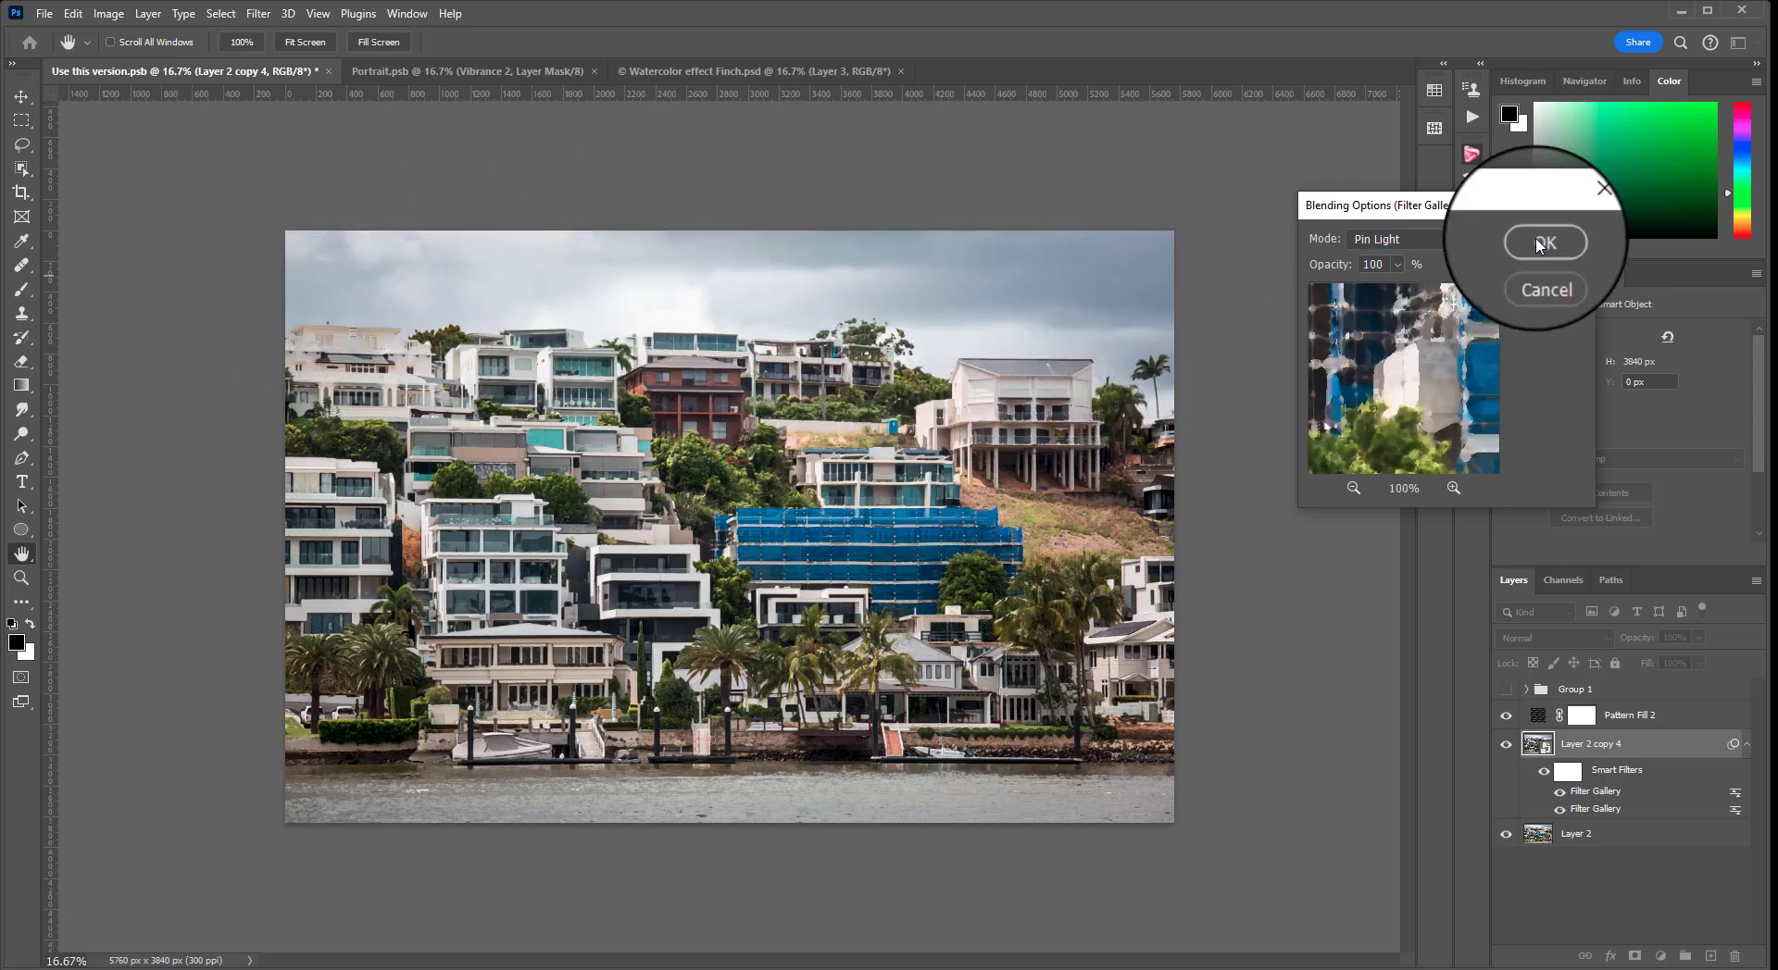
{"action": "left_click", "coordinate": [1544, 252]}
{"action": "key", "text": "z"}
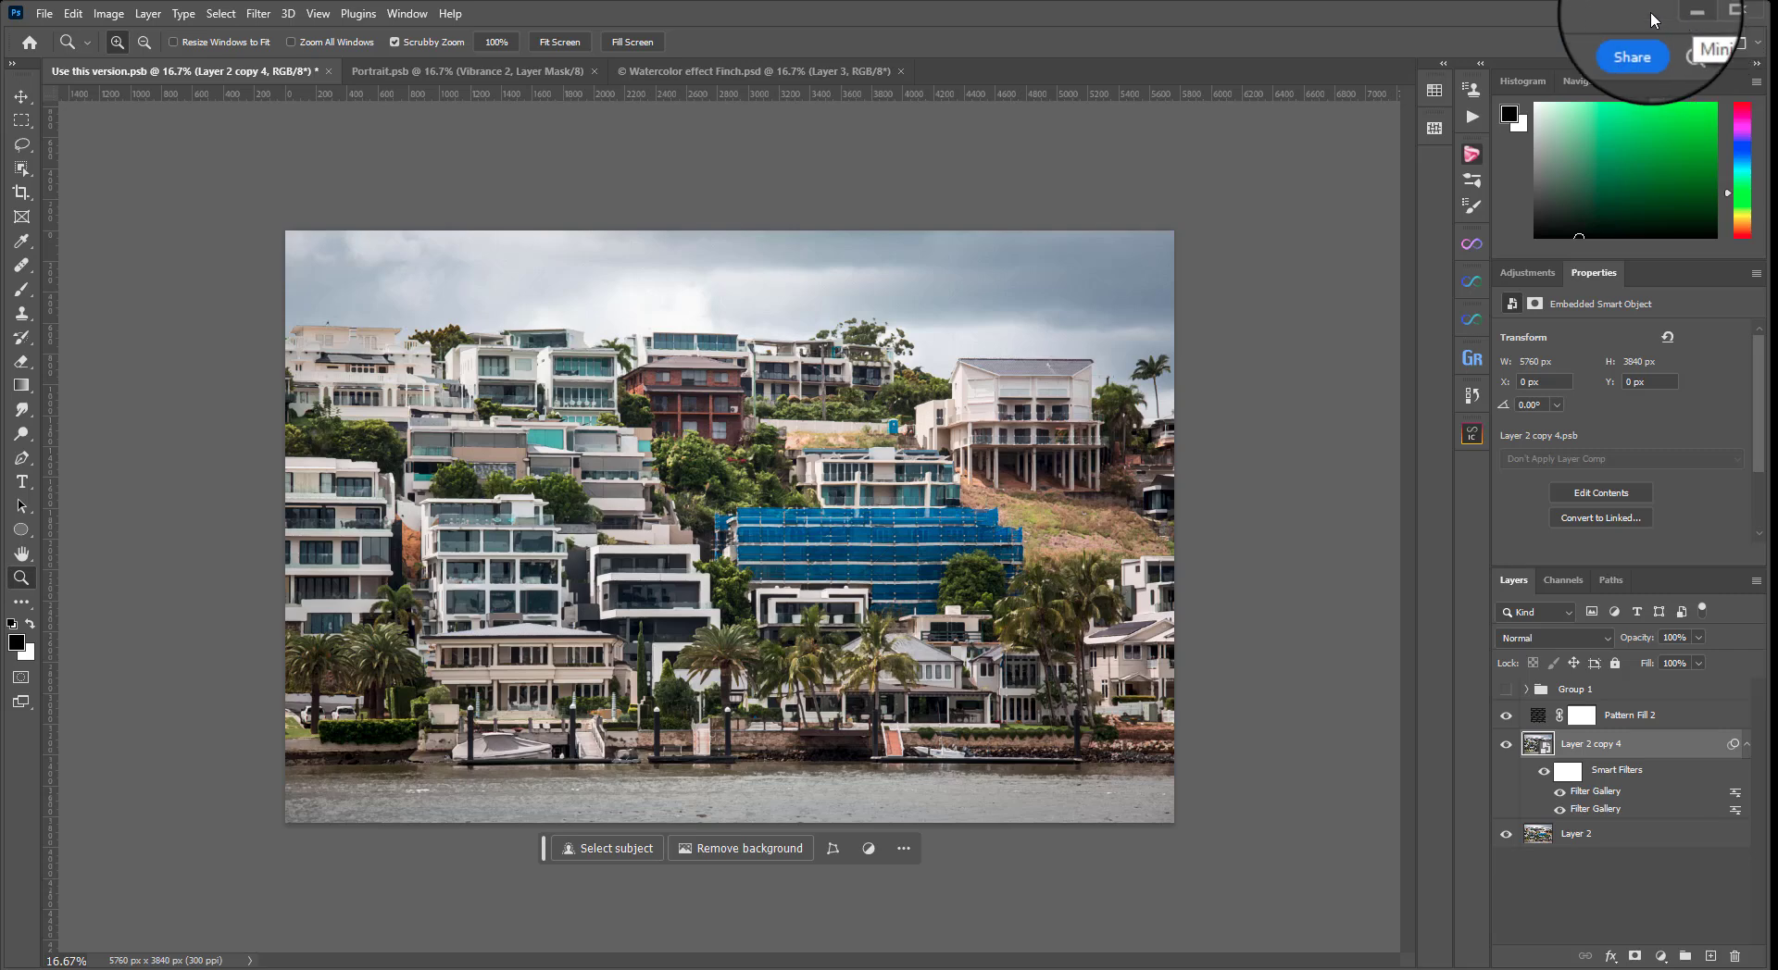
{"action": "left_click", "coordinate": [258, 13]}
Apply a Smart Blur with Radius 25 and Threshold 100 to Layer 2 copy 4
{"action": "mouse_move", "coordinate": [287, 255]}
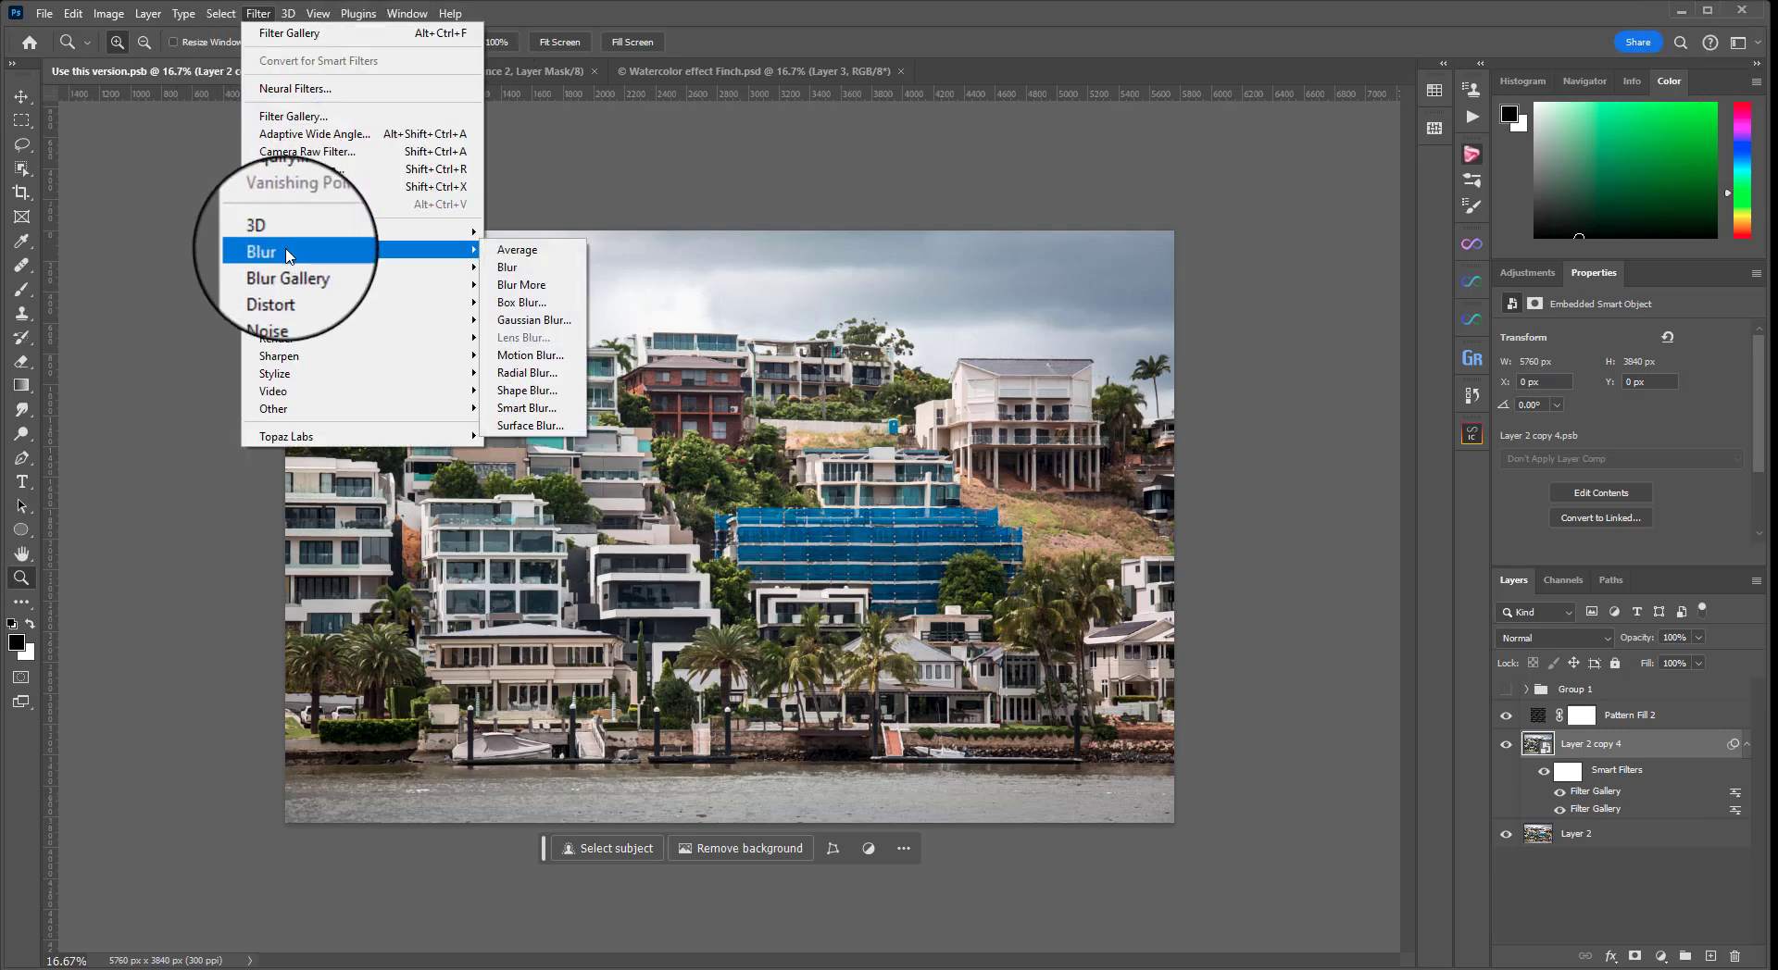
{"action": "left_click", "coordinate": [557, 411]}
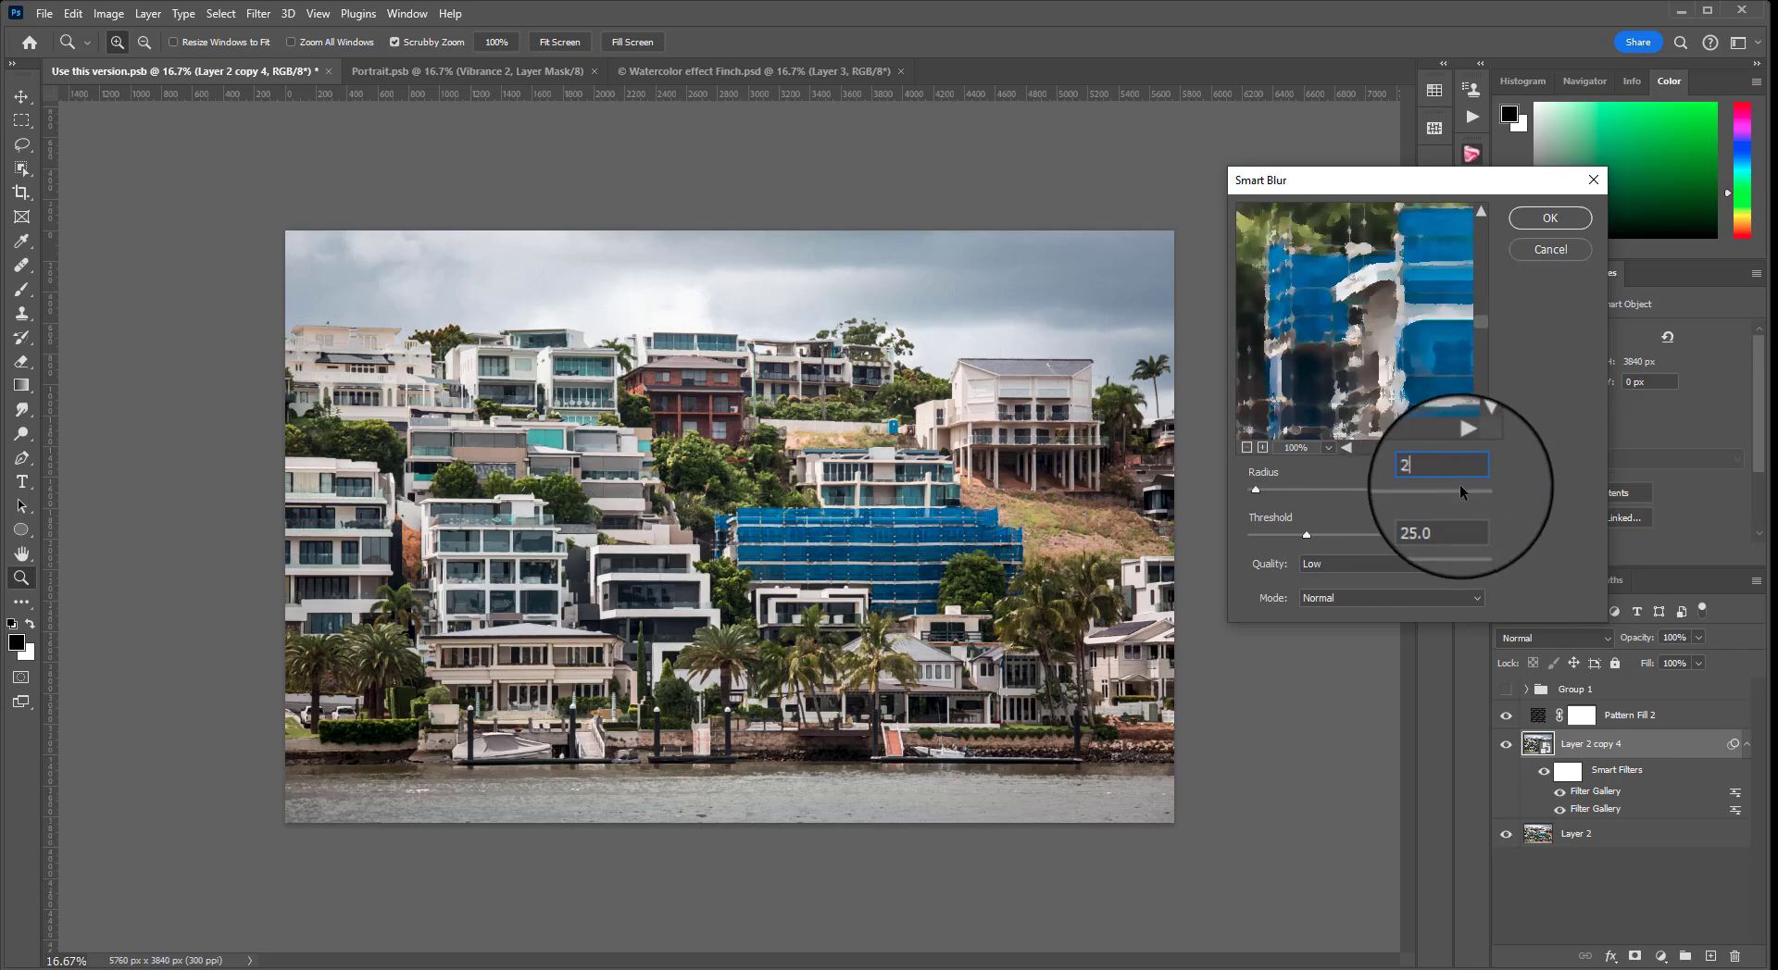
{"action": "type", "text": "25"}
{"action": "key", "text": "Tab"}
{"action": "type", "text": "100"}
{"action": "key", "text": "Tab"}
{"action": "left_click_drag", "start_coordinate": [1417, 353], "coordinate": [1438, 313]}
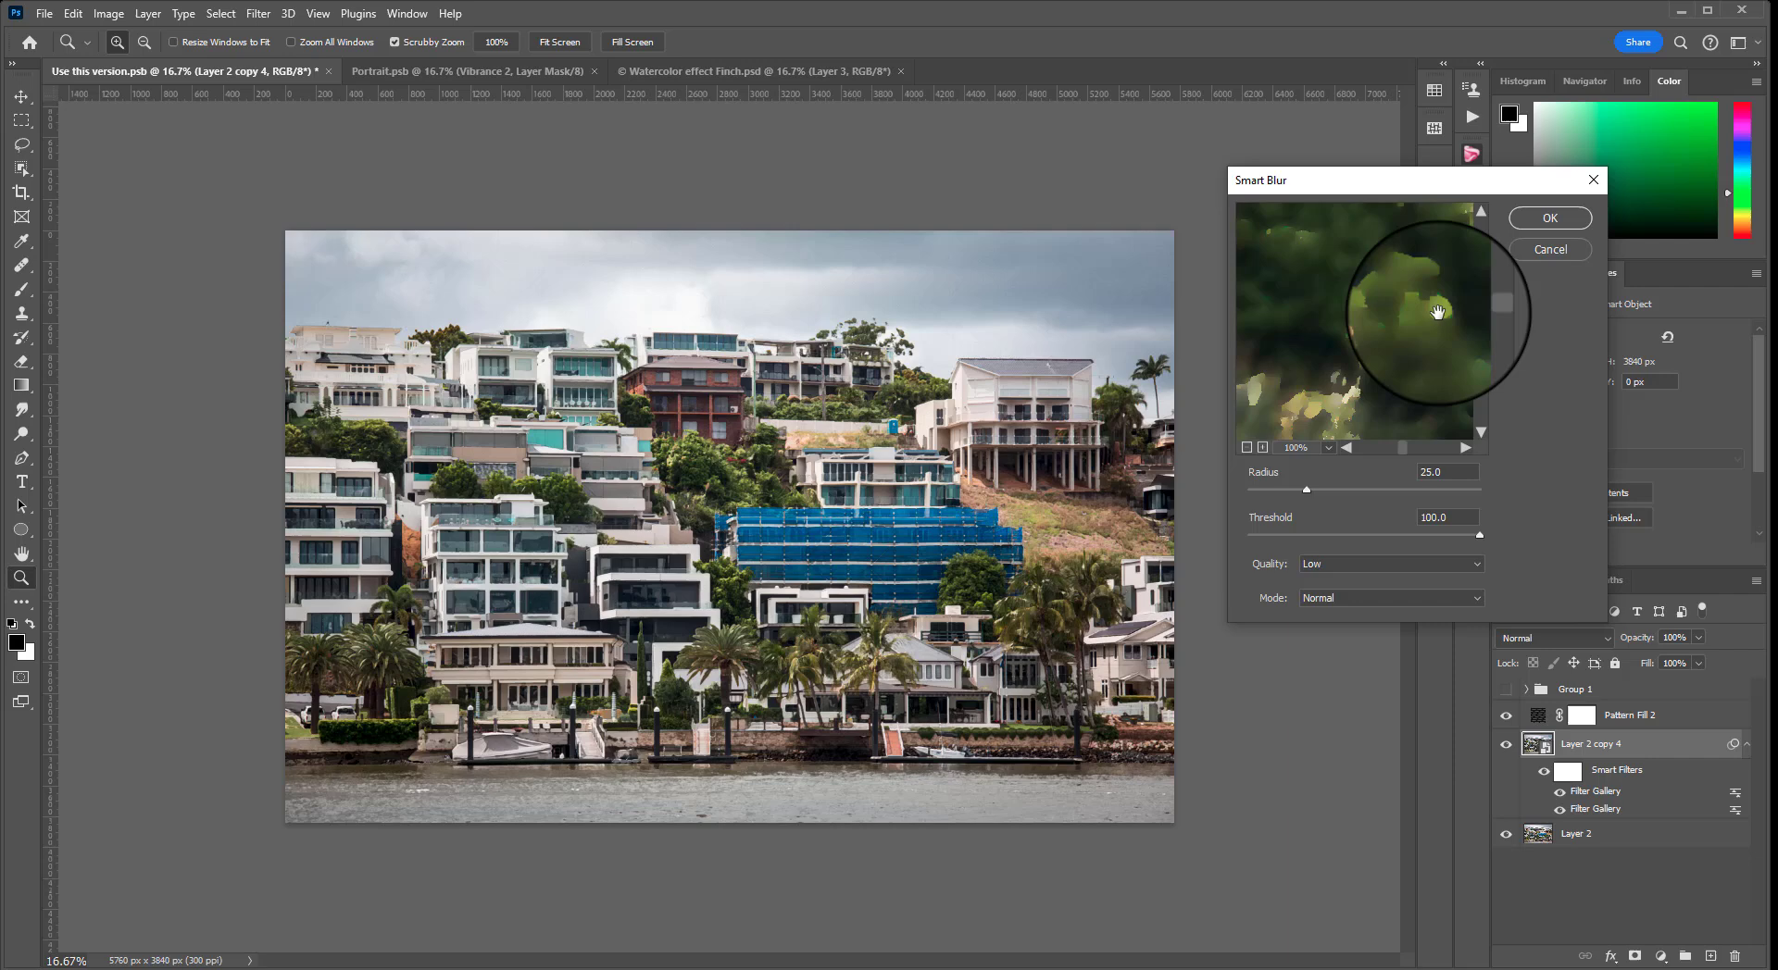
{"action": "left_click", "coordinate": [1549, 220]}
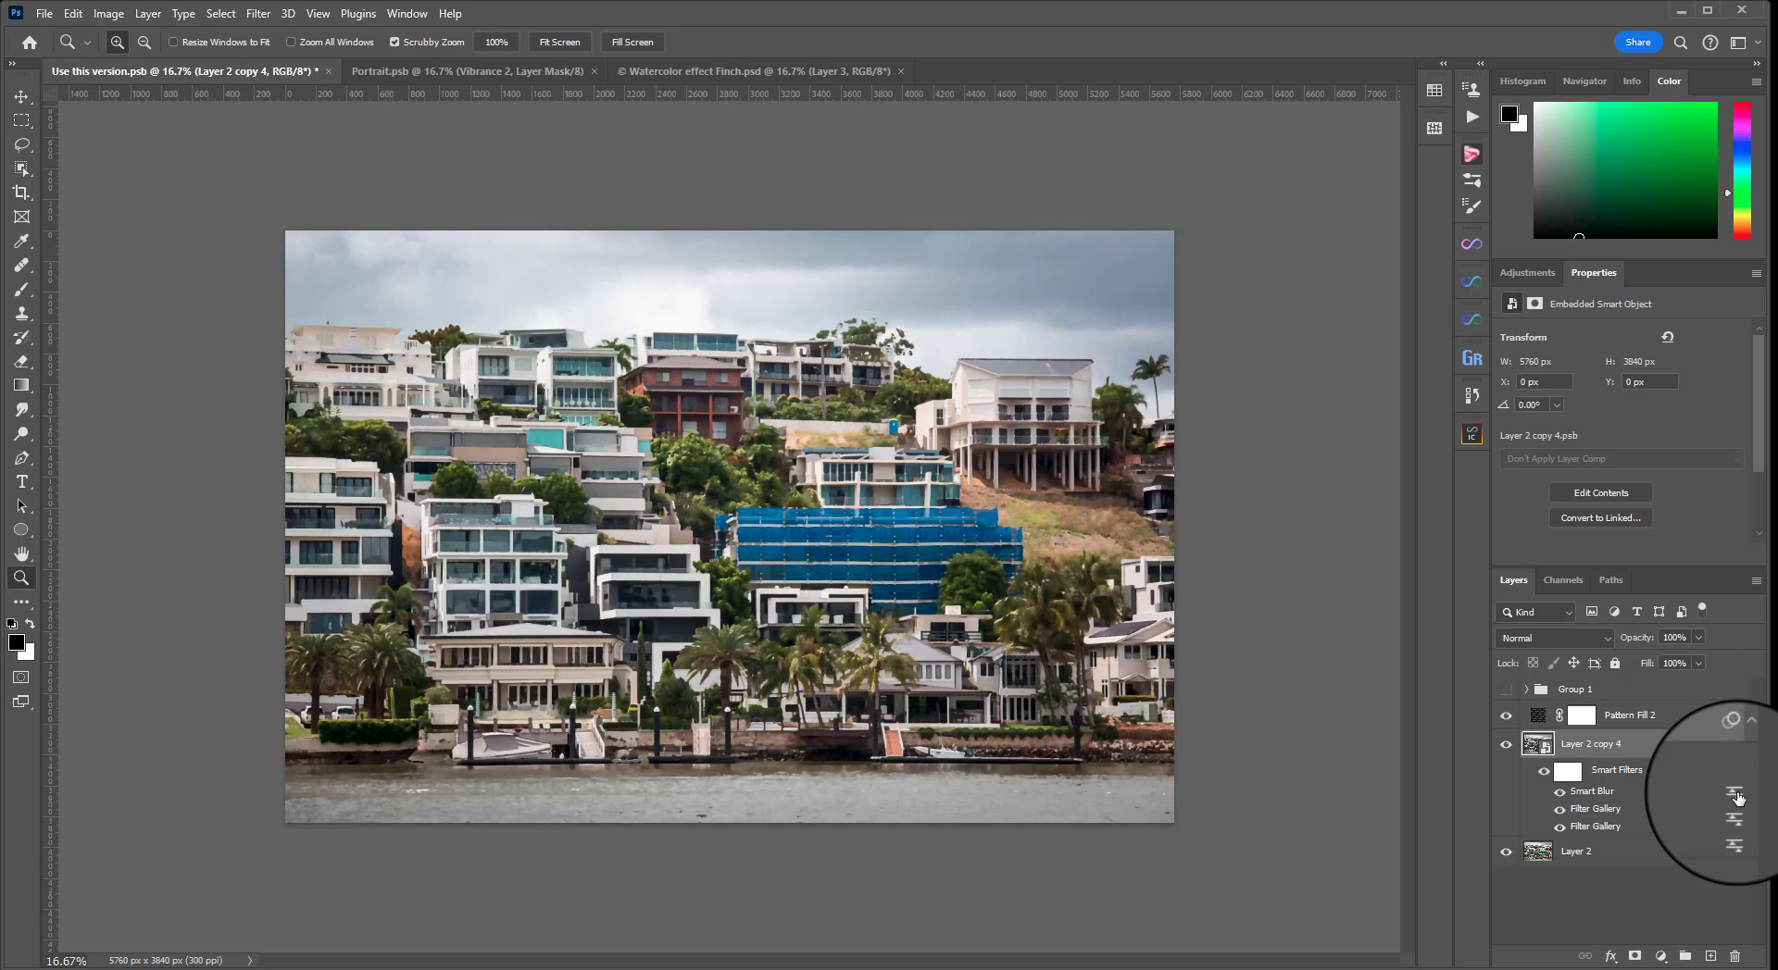
Change the Smart Blur filter's blending options to Screen mode at 50% opacity
{"action": "double_click", "coordinate": [1734, 794]}
{"action": "left_click", "coordinate": [1408, 239]}
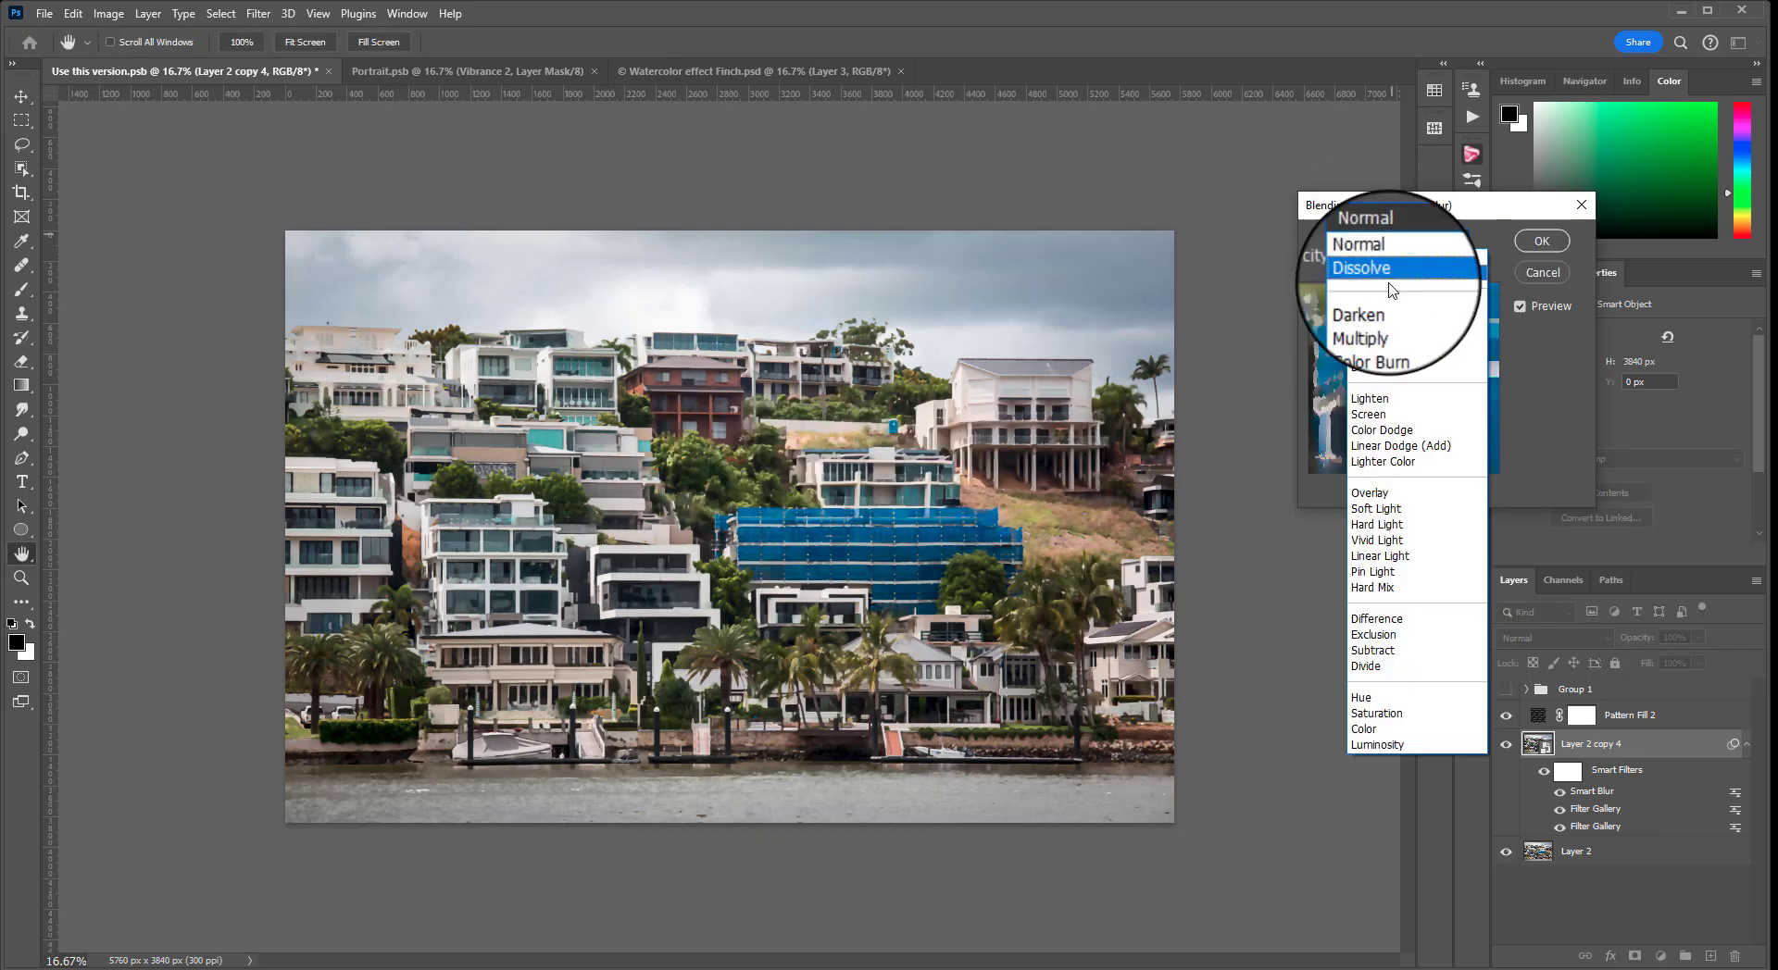
{"action": "left_click", "coordinate": [1391, 414]}
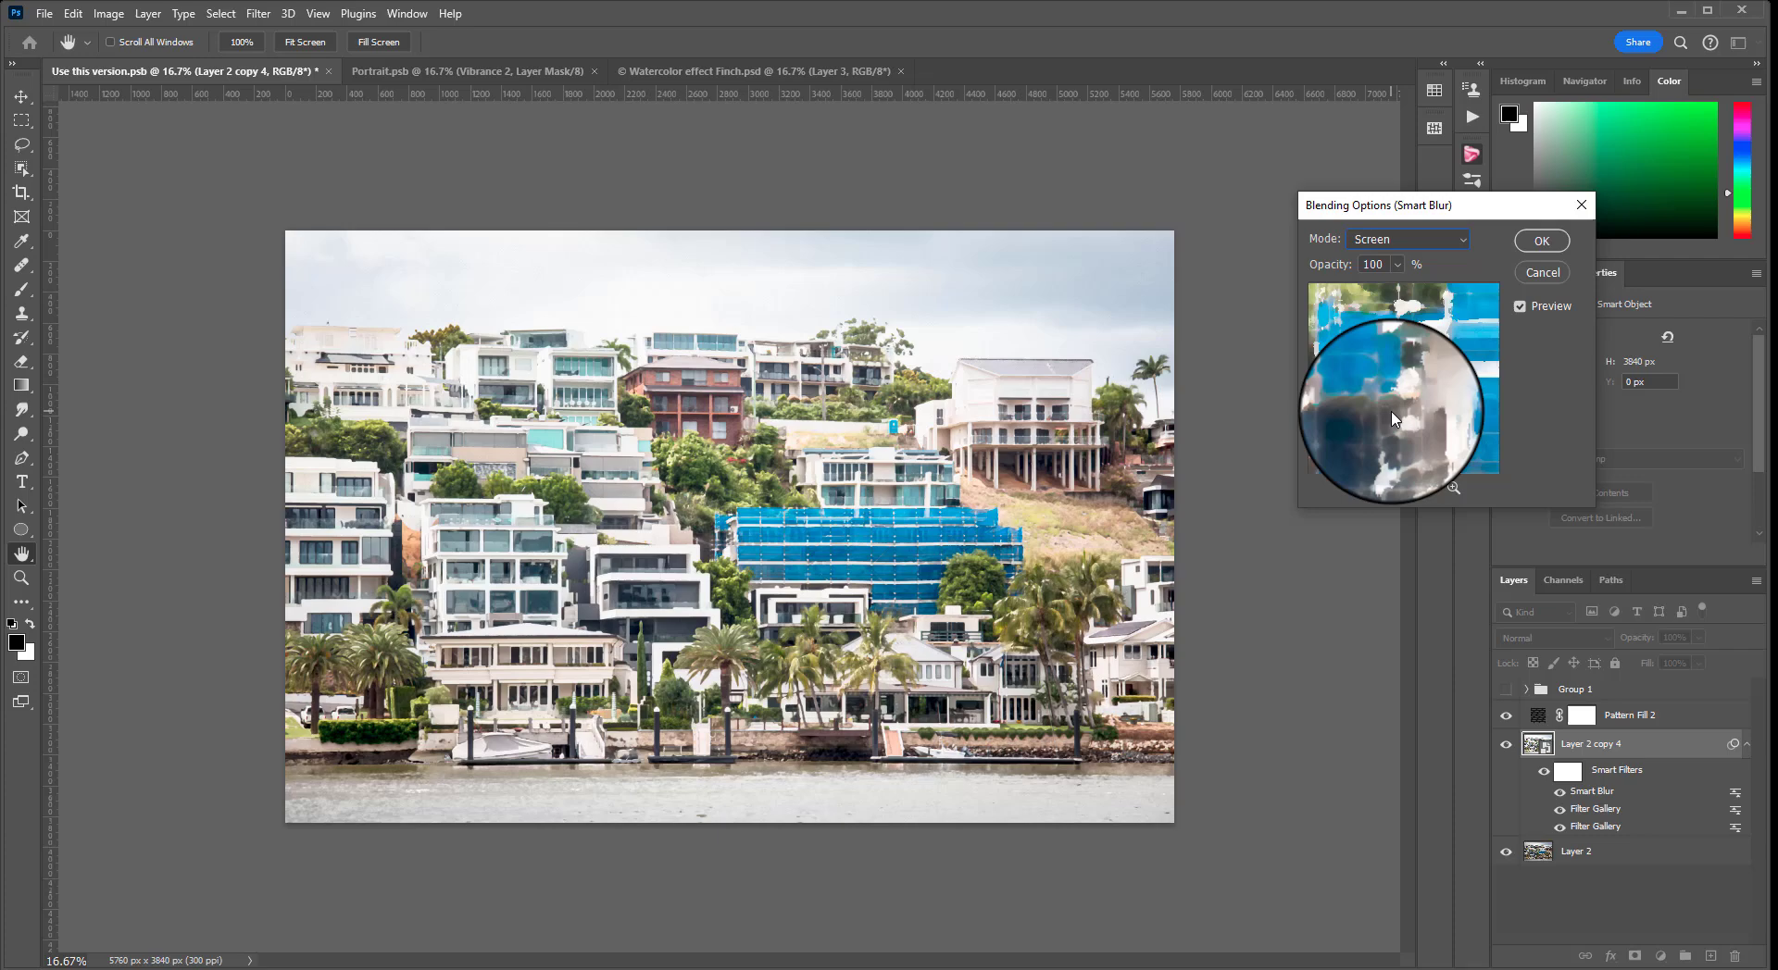
{"action": "left_click_drag", "start_coordinate": [1395, 419], "coordinate": [1421, 330]}
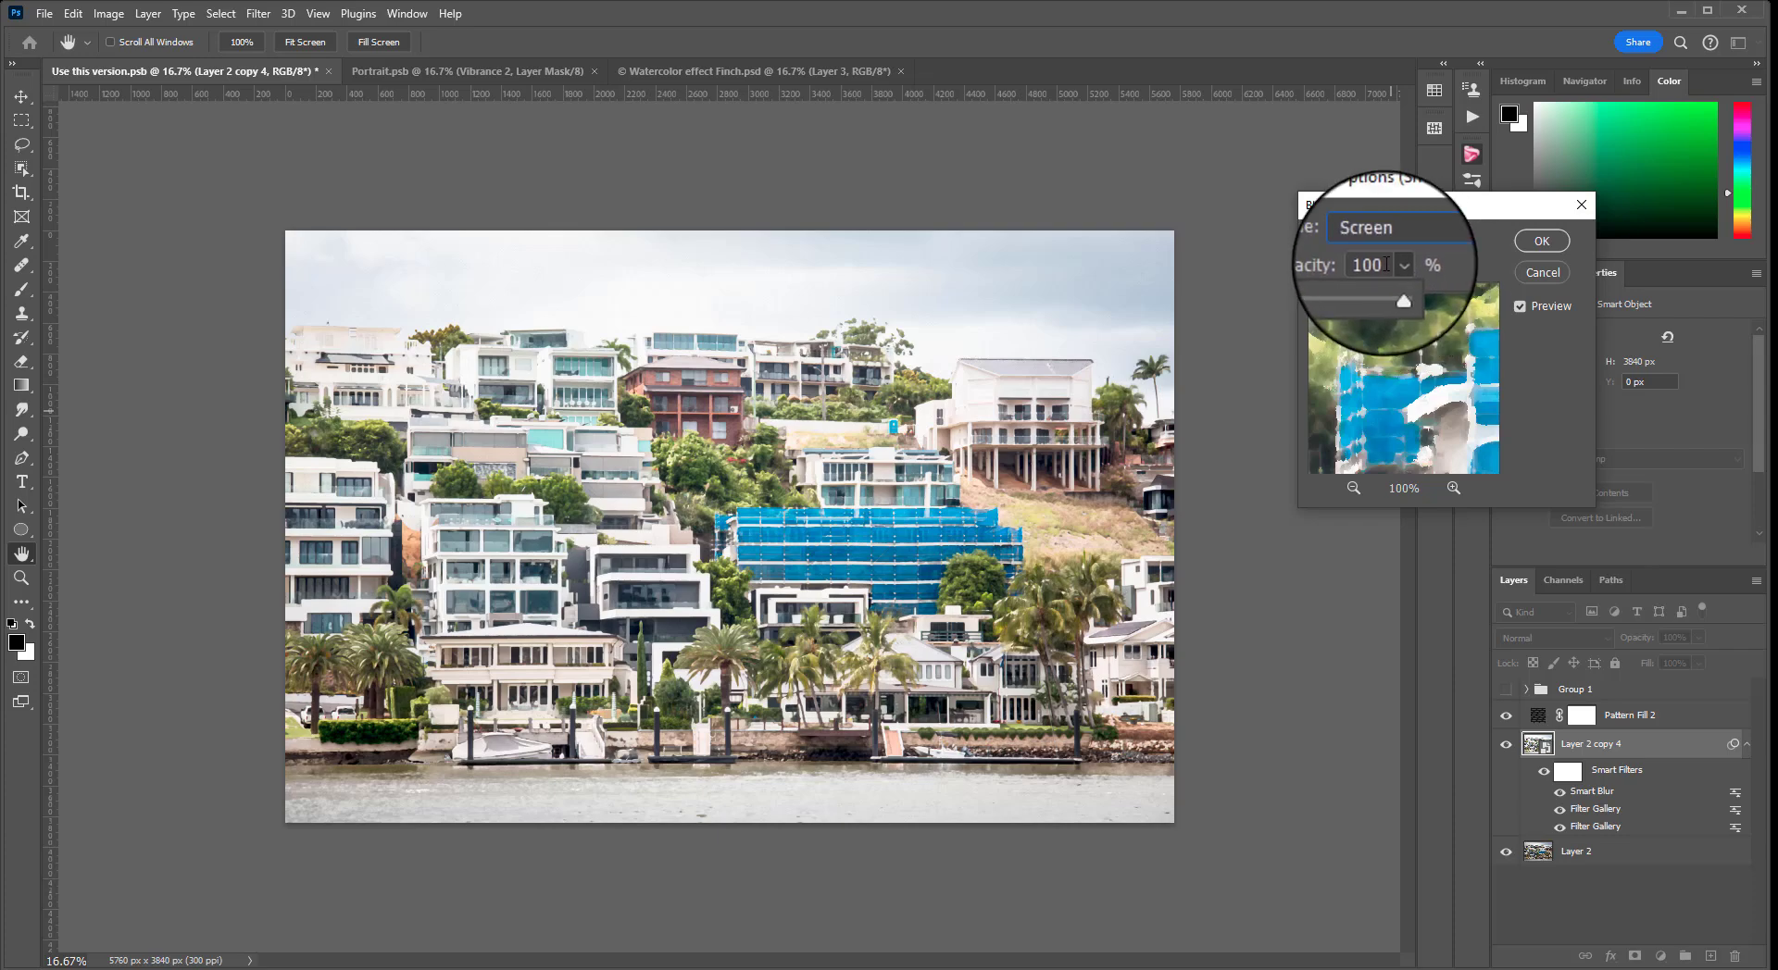
{"action": "left_click_drag", "start_coordinate": [1394, 265], "coordinate": [1351, 264]}
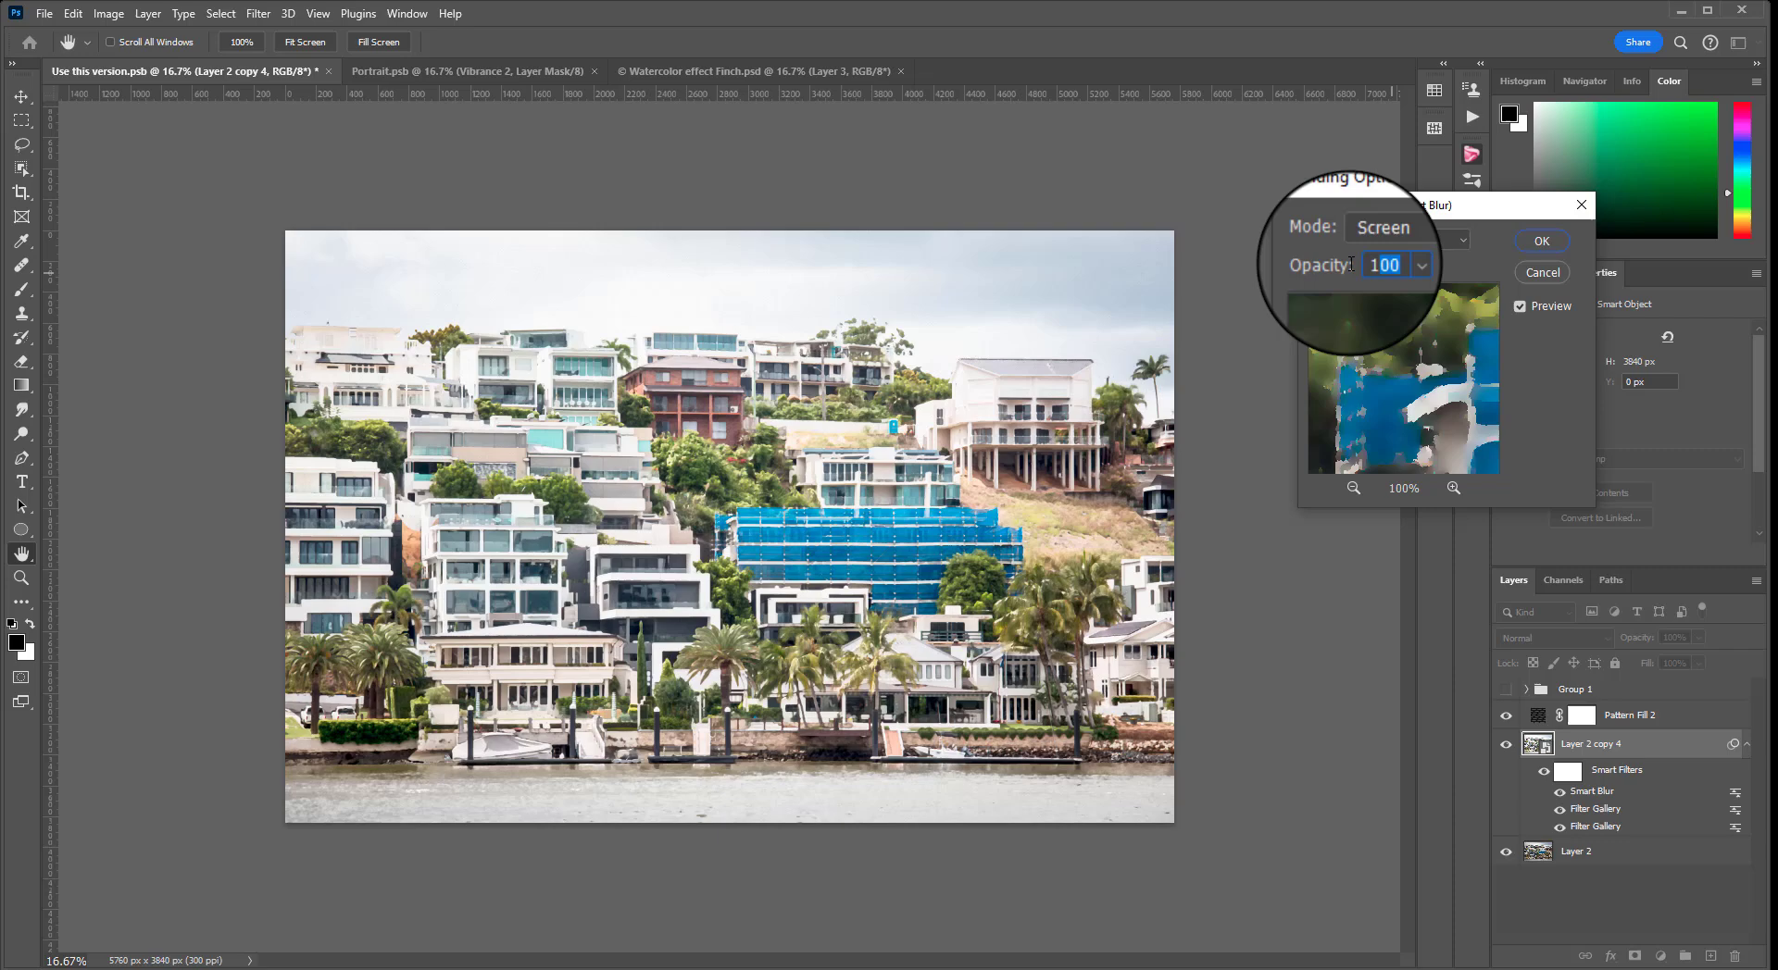
{"action": "type", "text": "50"}
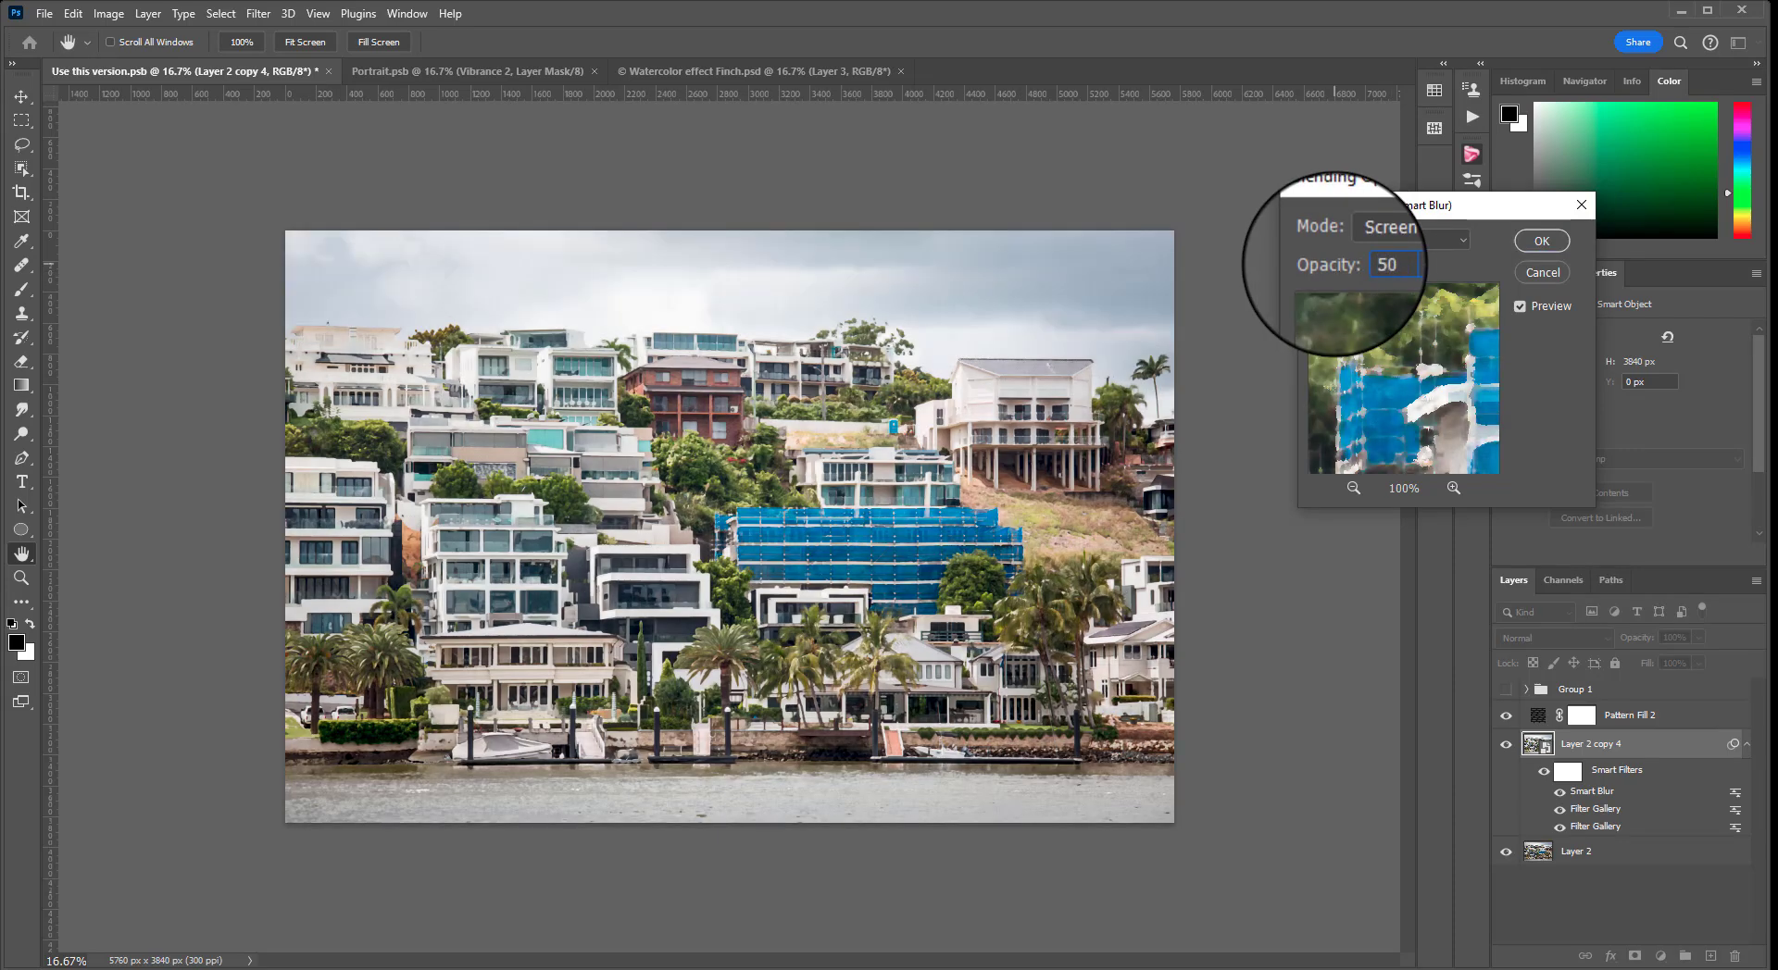
{"action": "left_click_drag", "start_coordinate": [1448, 372], "coordinate": [1349, 317]}
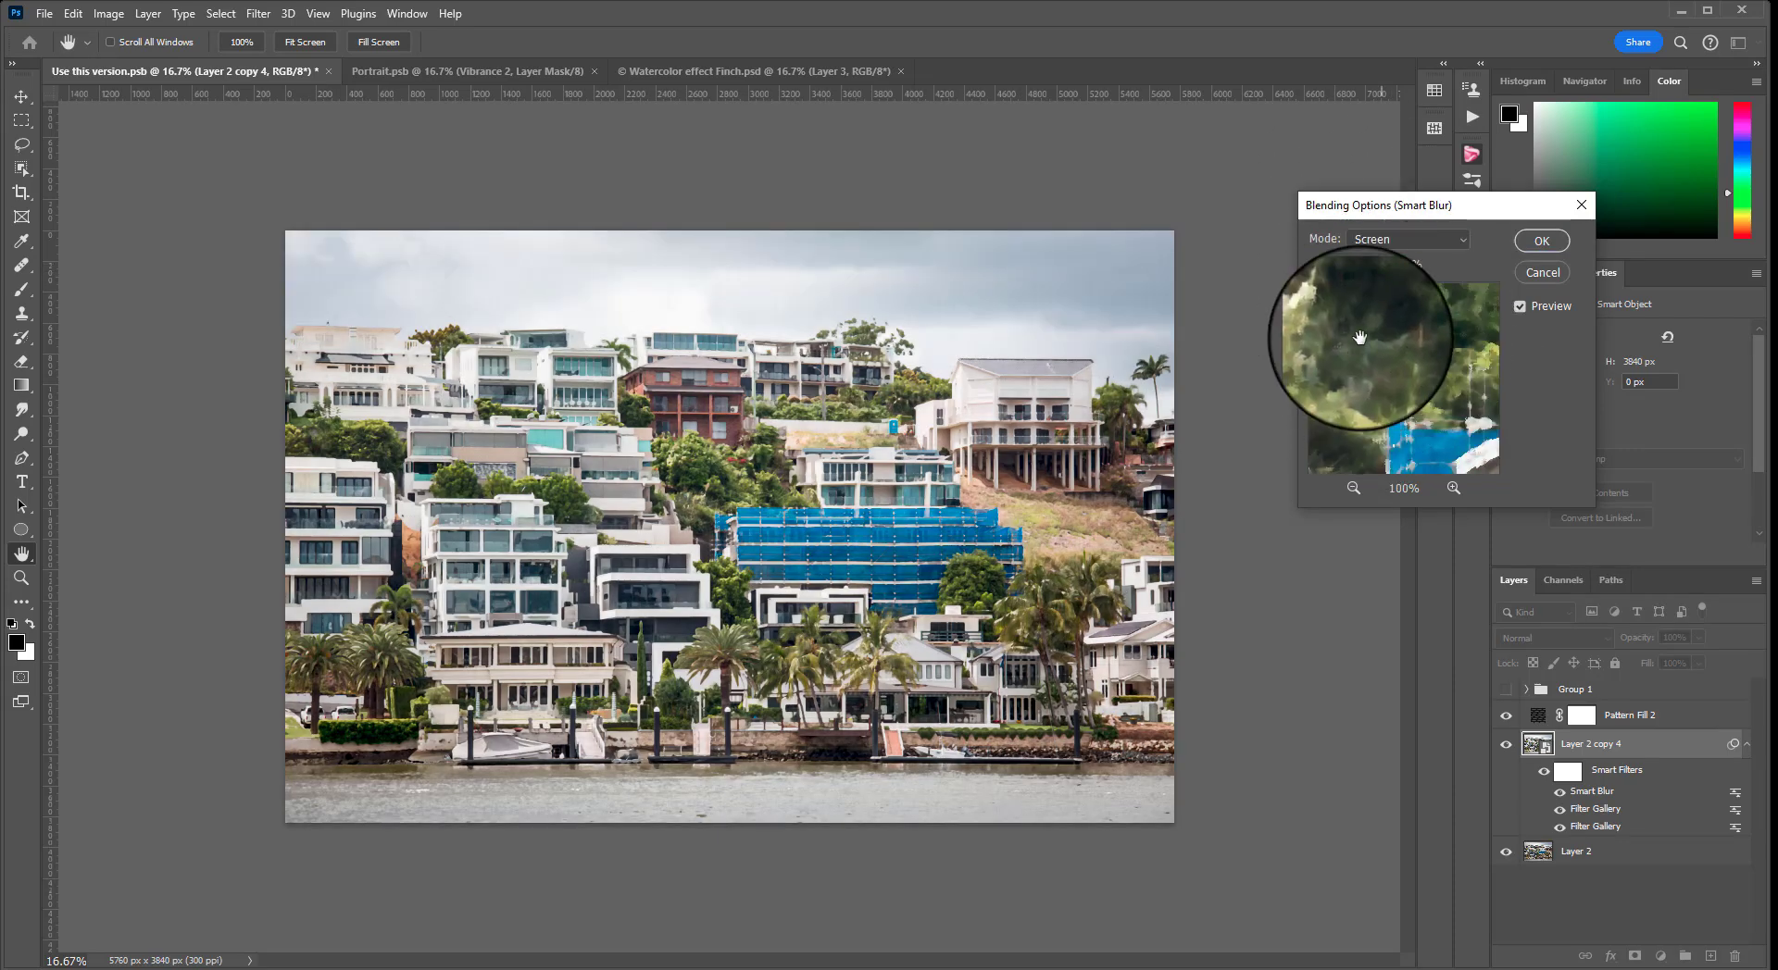
{"action": "left_click", "coordinate": [1542, 240]}
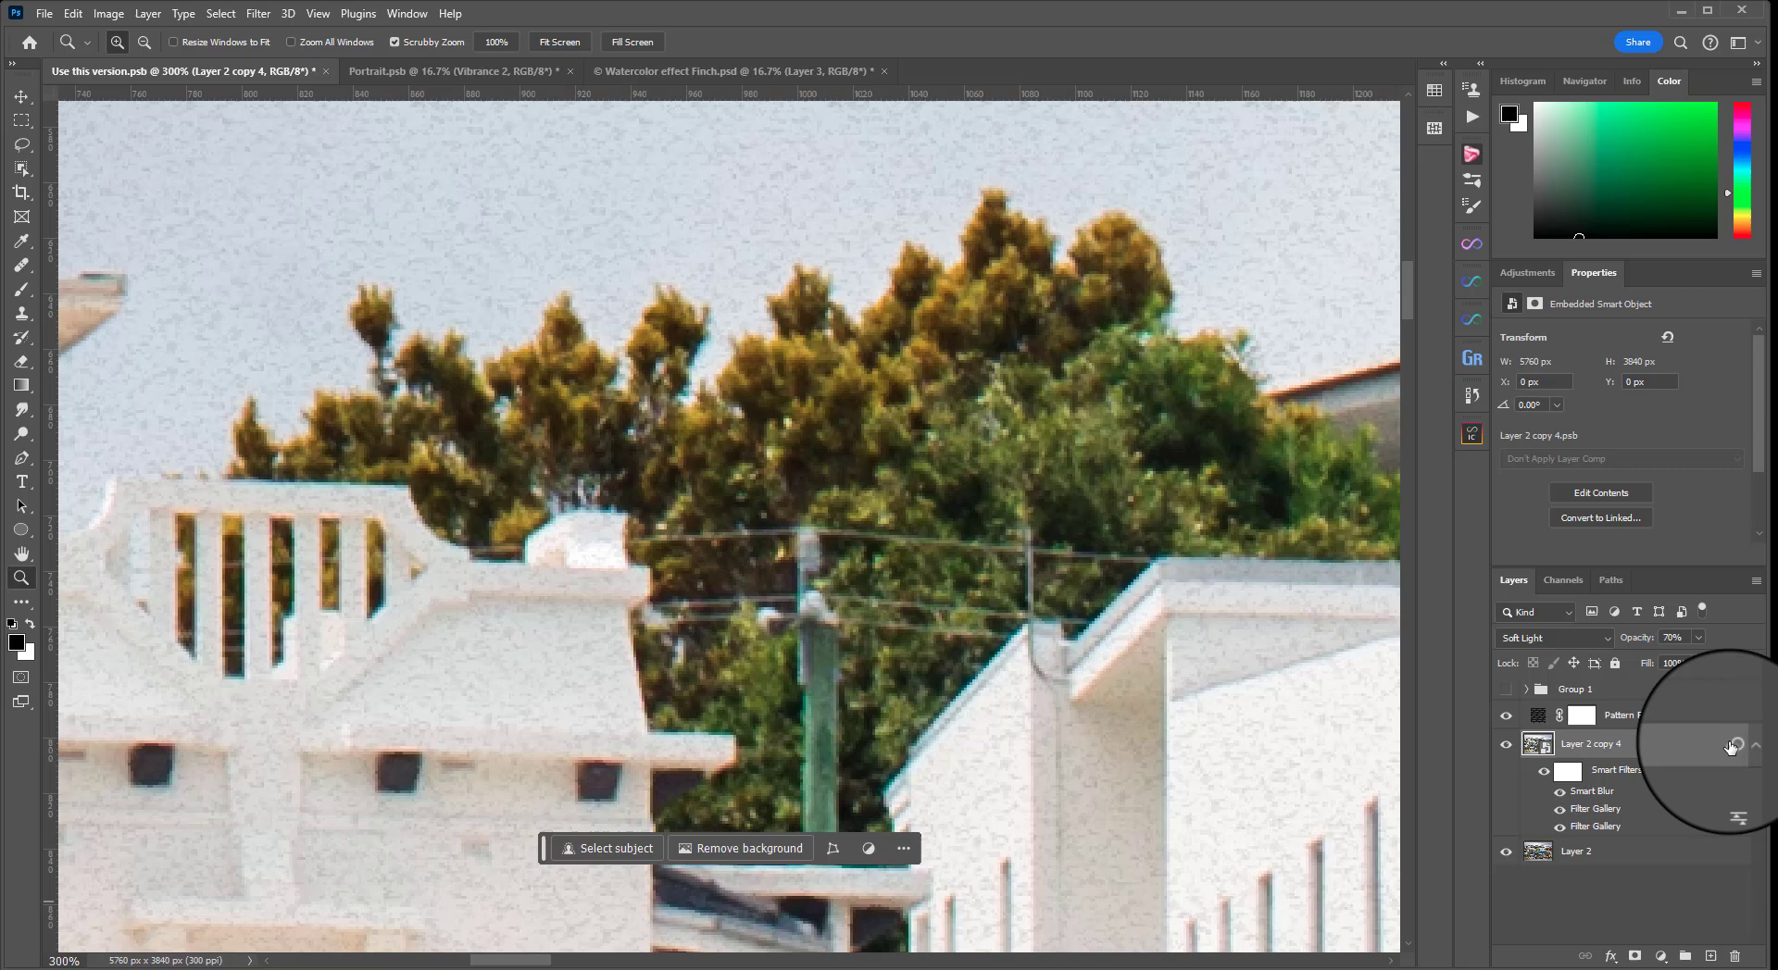
Duplicate Layer 2 as Layer 2 copy 5 and move it above Layer 2 copy 4
{"action": "left_click", "coordinate": [1601, 860]}
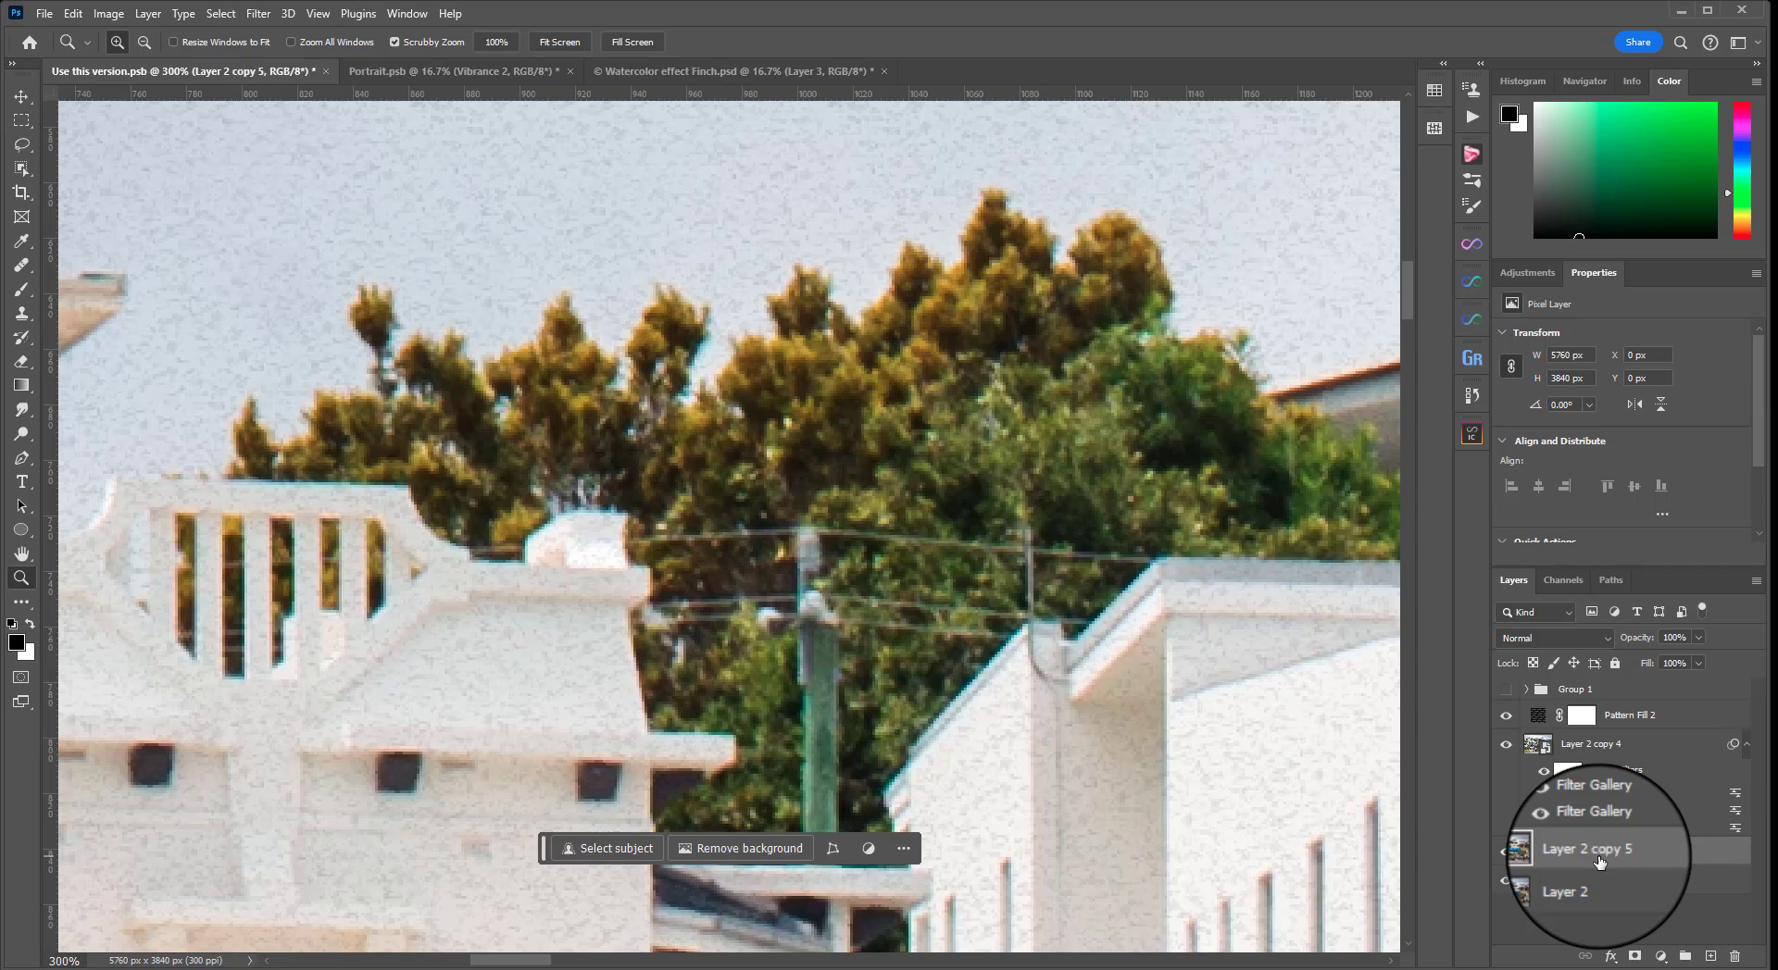
{"action": "left_click_drag", "start_coordinate": [1599, 861], "coordinate": [1625, 739]}
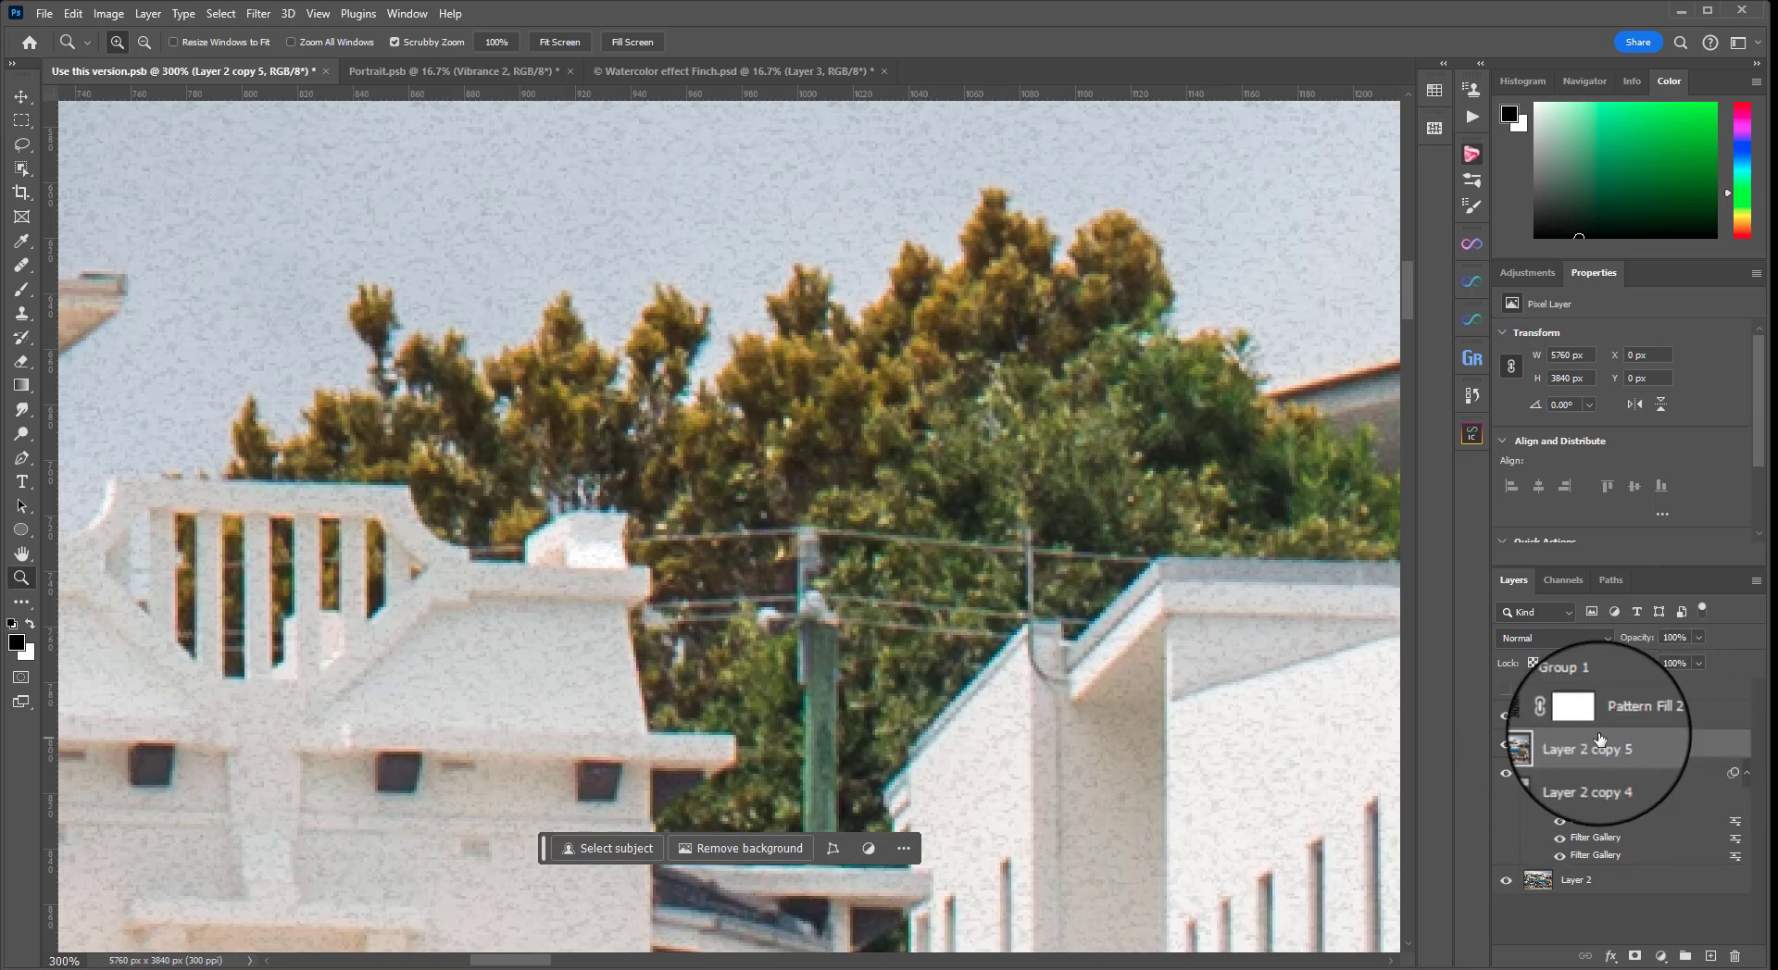
Turn Layer 2 copy 5 into outlines with the Find Edges filter
{"action": "left_click", "coordinate": [258, 13]}
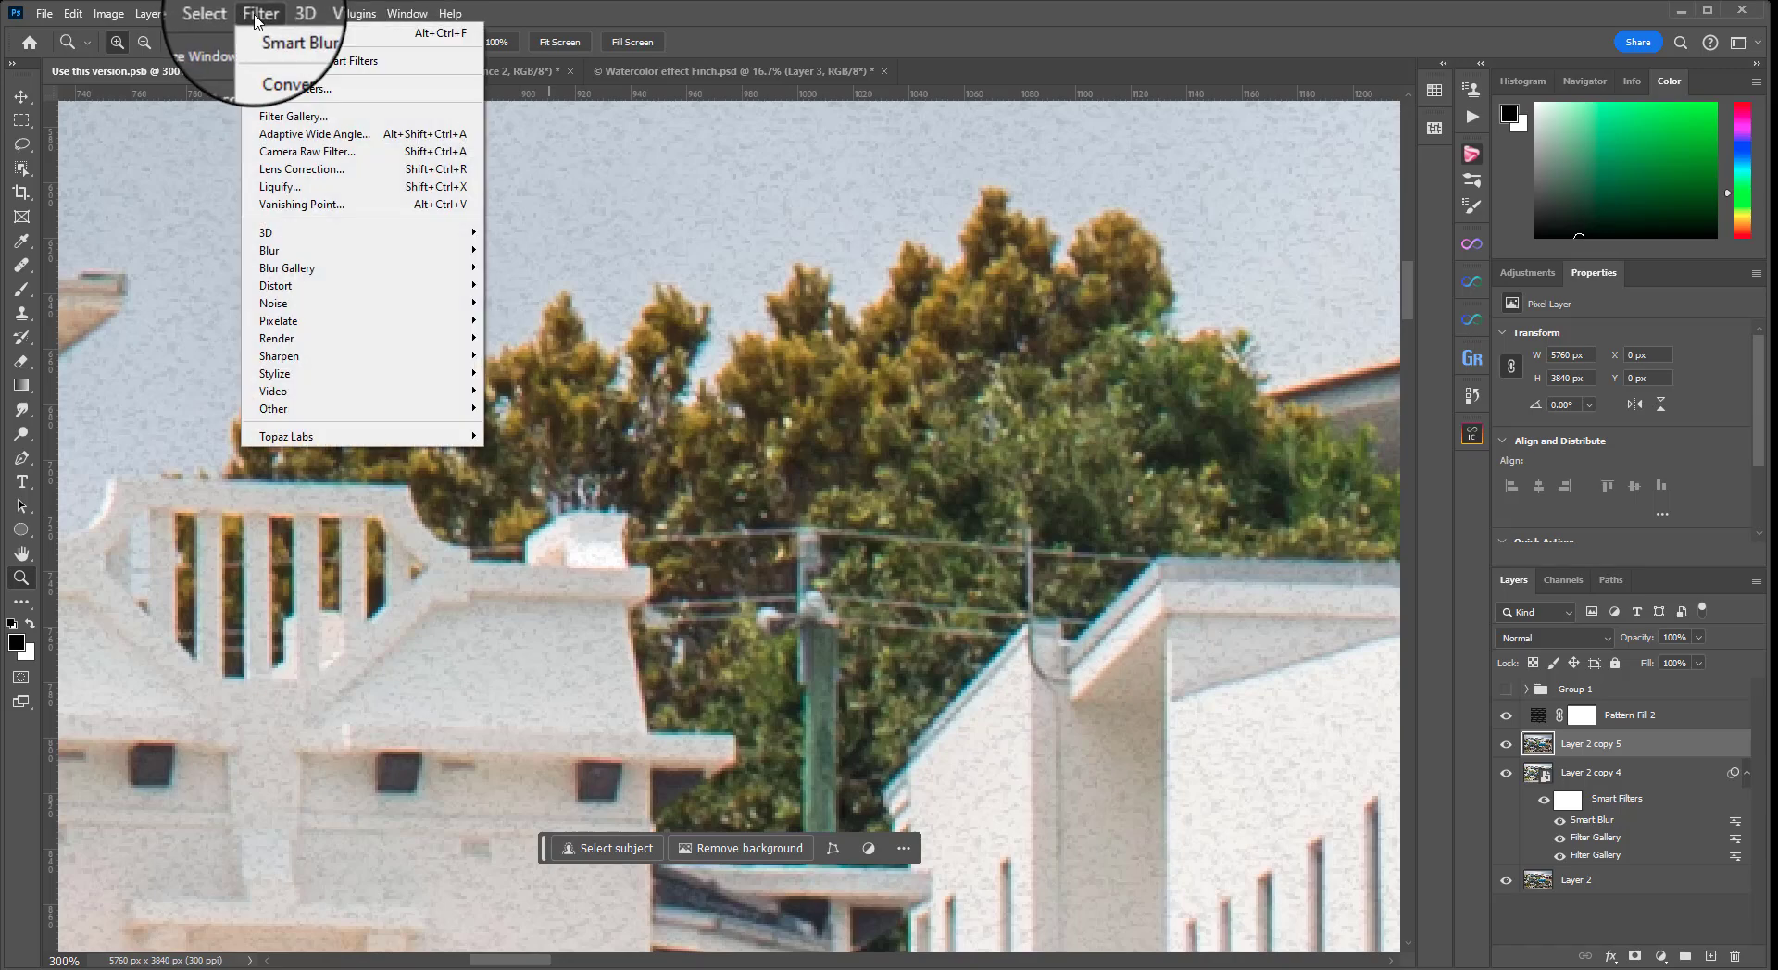
{"action": "mouse_move", "coordinate": [306, 378]}
{"action": "left_click", "coordinate": [563, 422]}
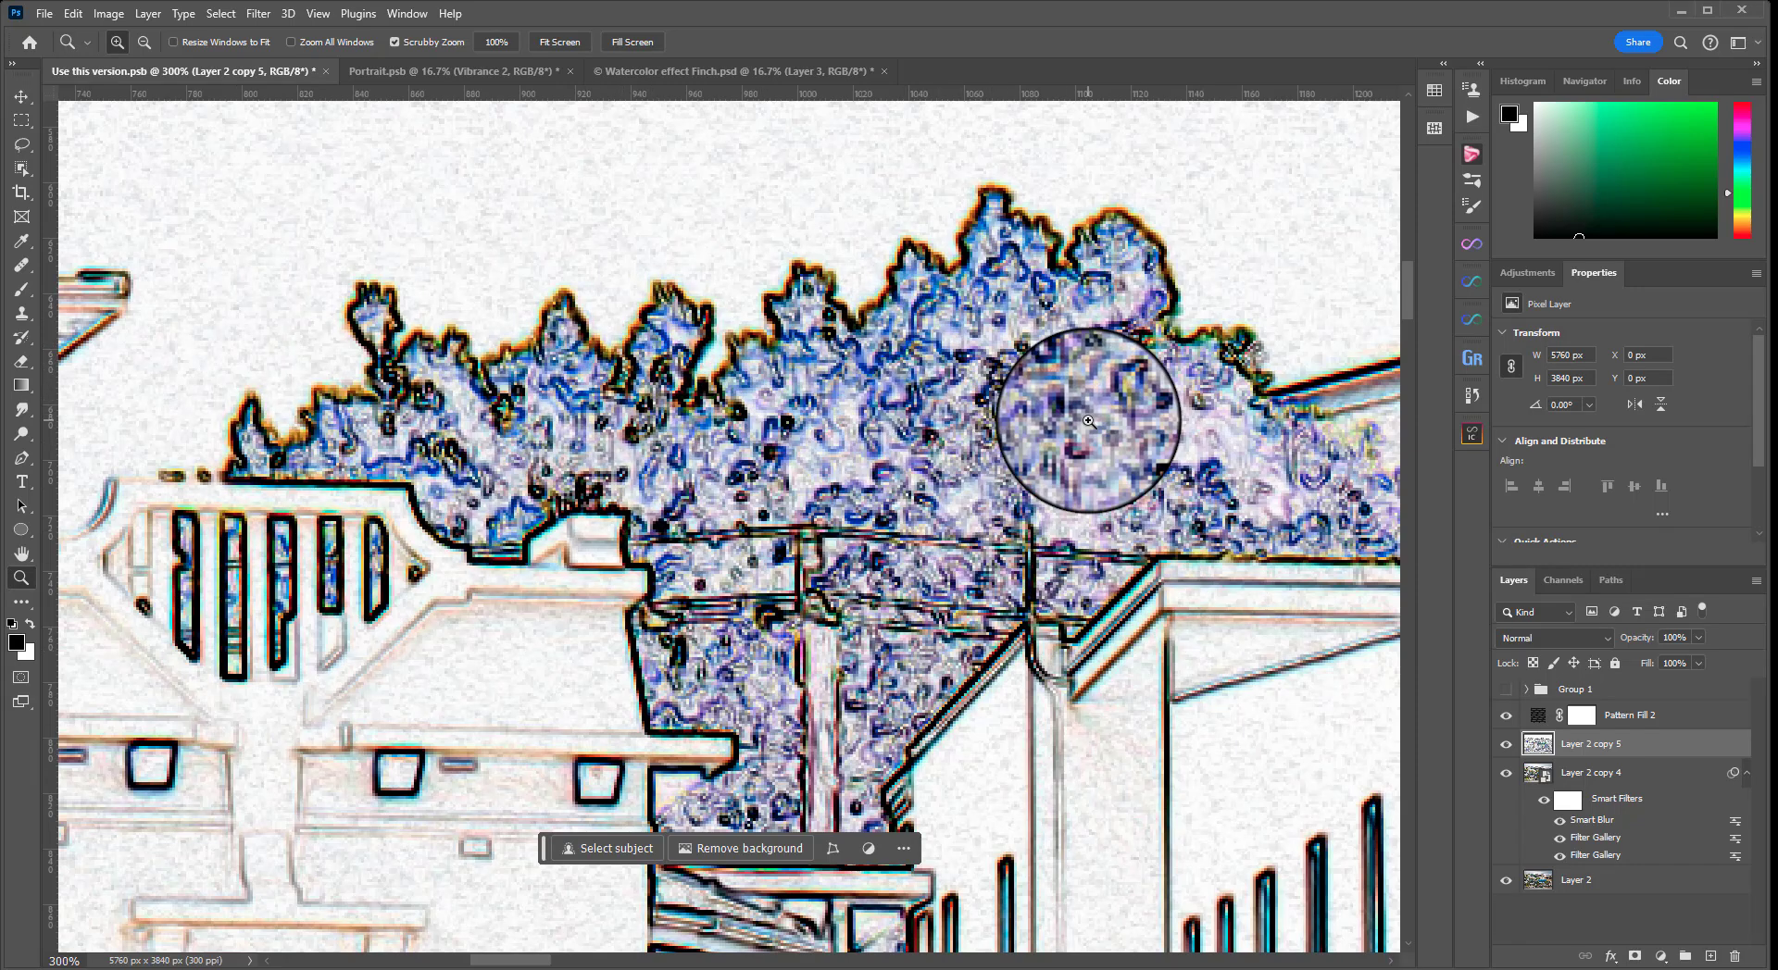
Desaturate the sketch layer with Hue/Saturation at Saturation -100
{"action": "left_click", "coordinate": [109, 14]}
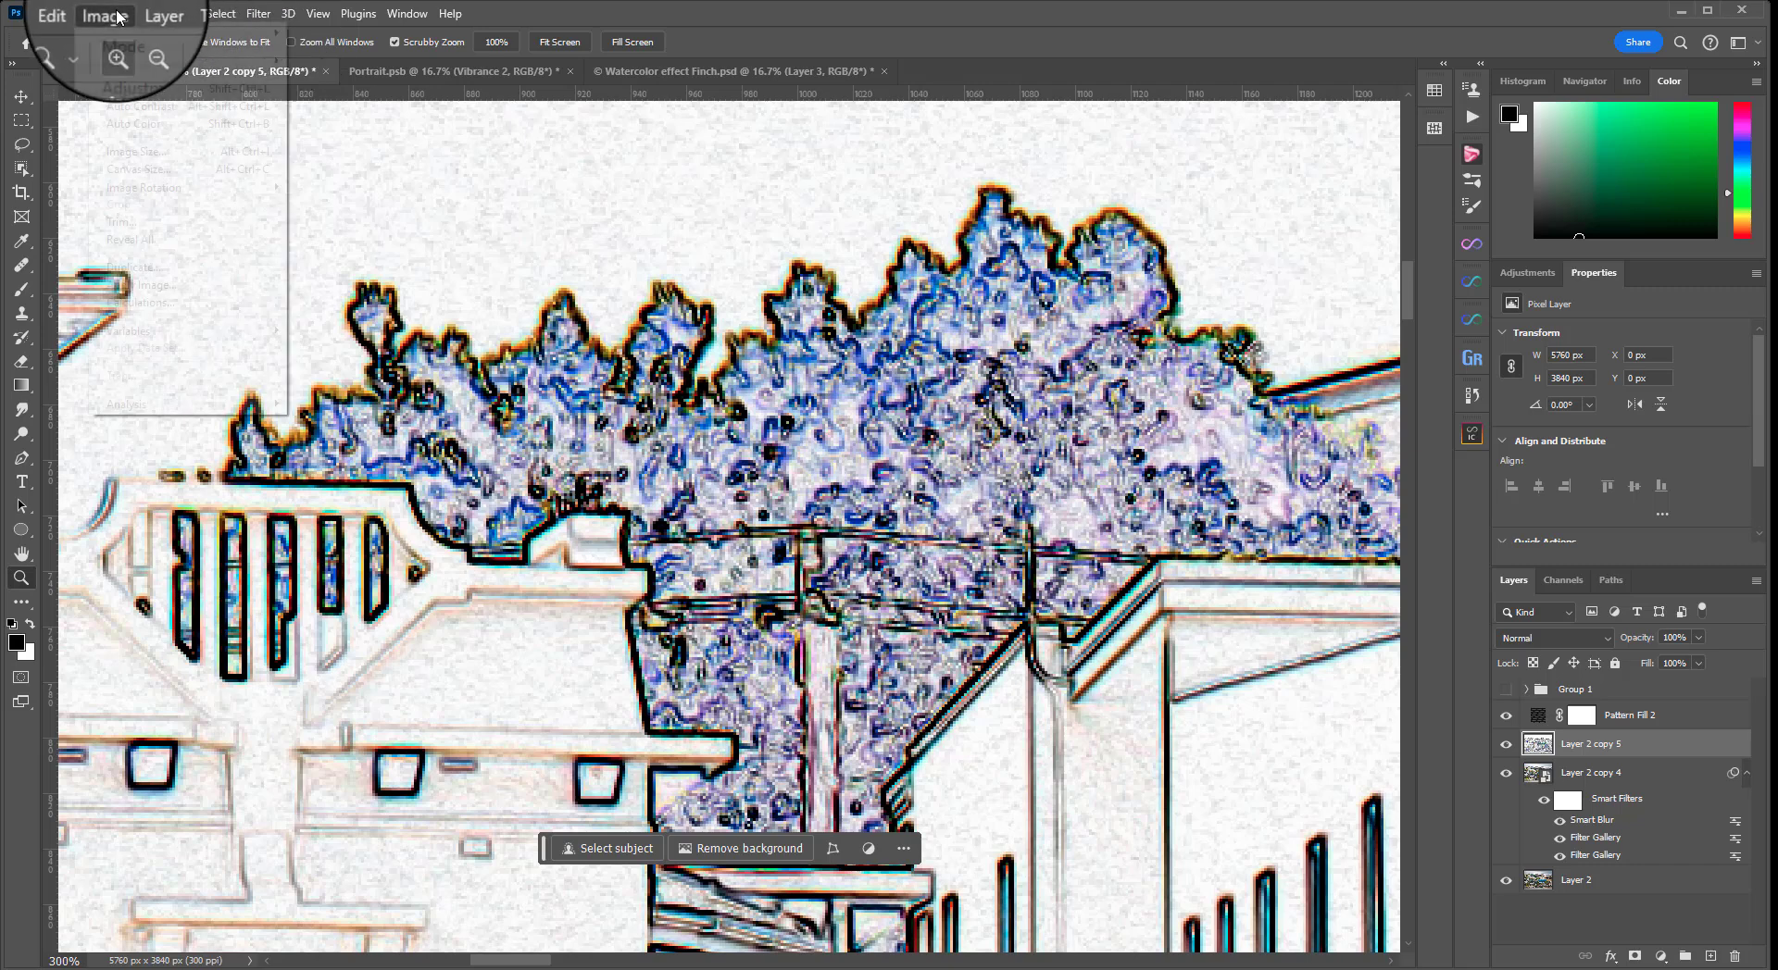
{"action": "mouse_move", "coordinate": [139, 61]}
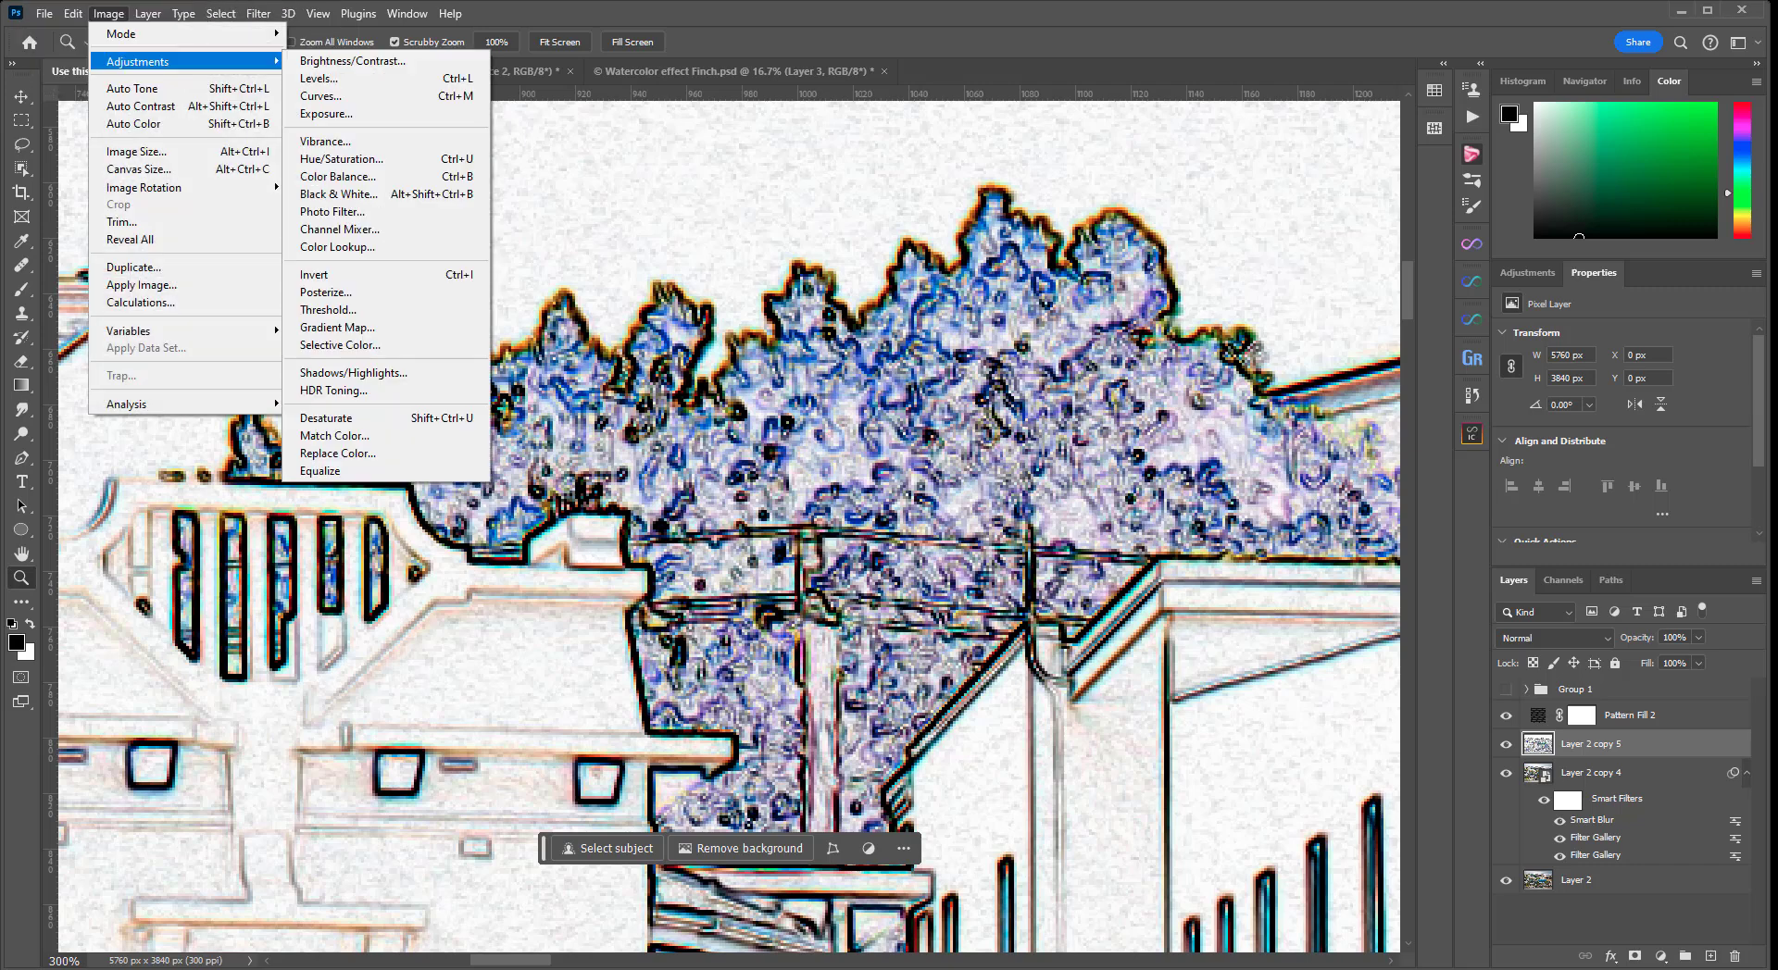
{"action": "left_click", "coordinate": [341, 159]}
{"action": "left_click", "coordinate": [1247, 641]}
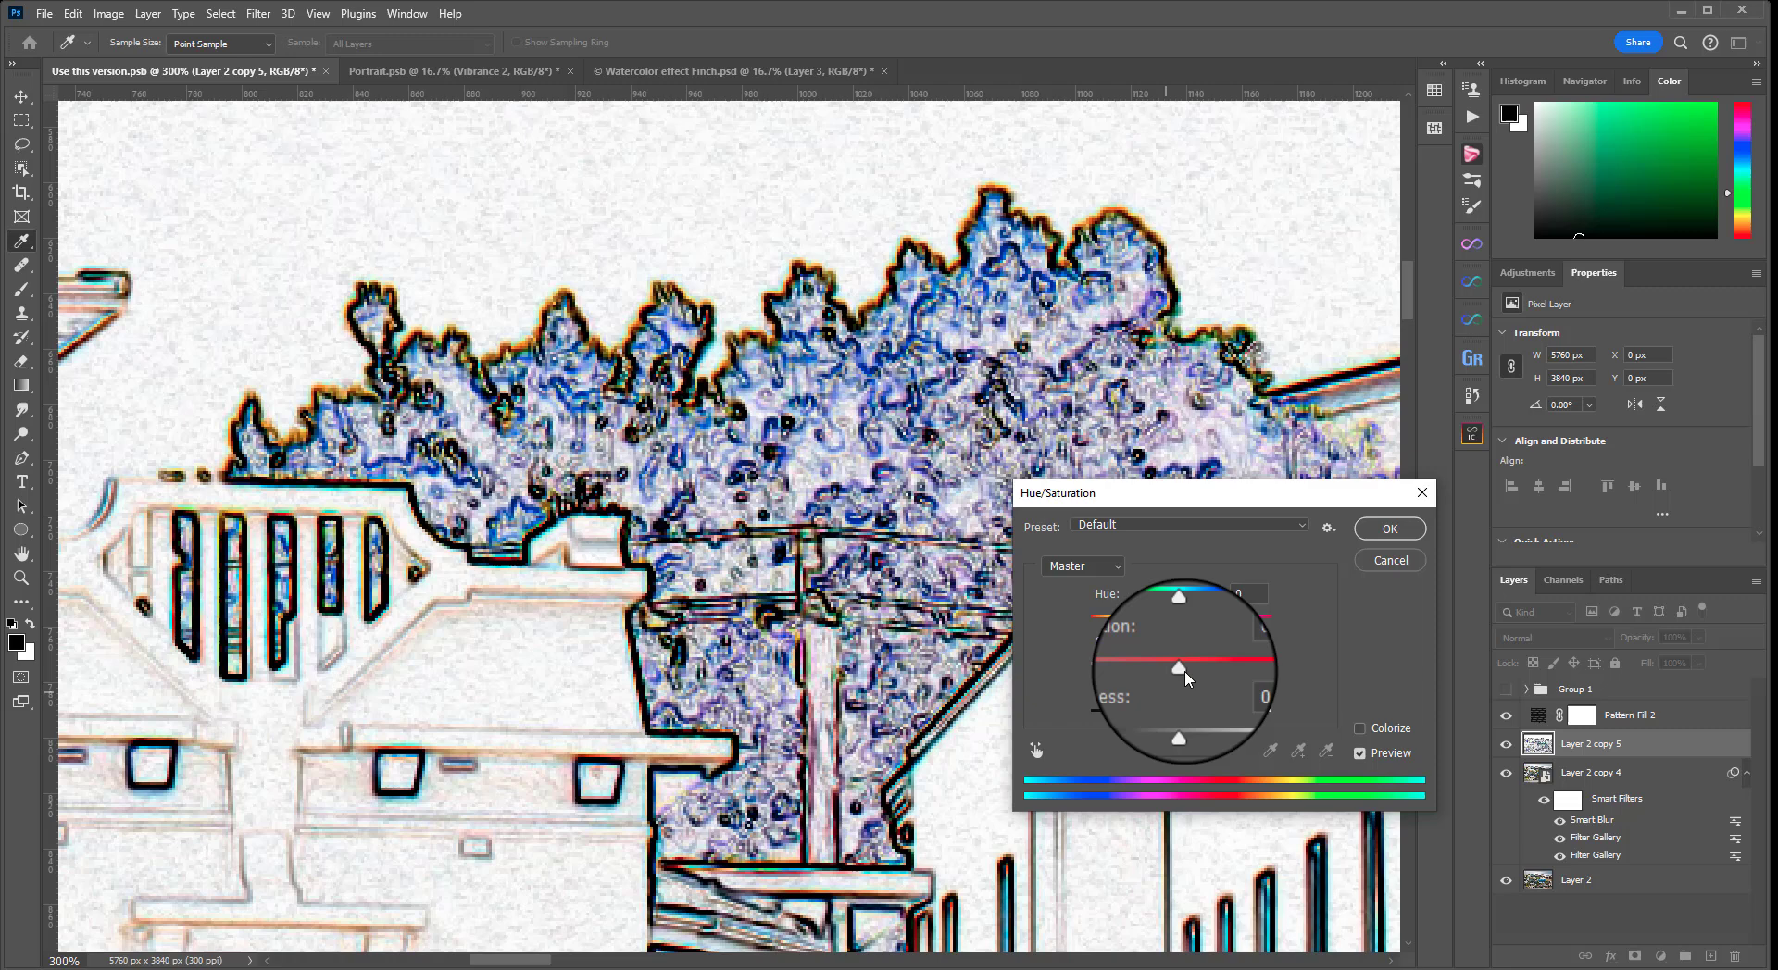
{"action": "type", "text": "-100"}
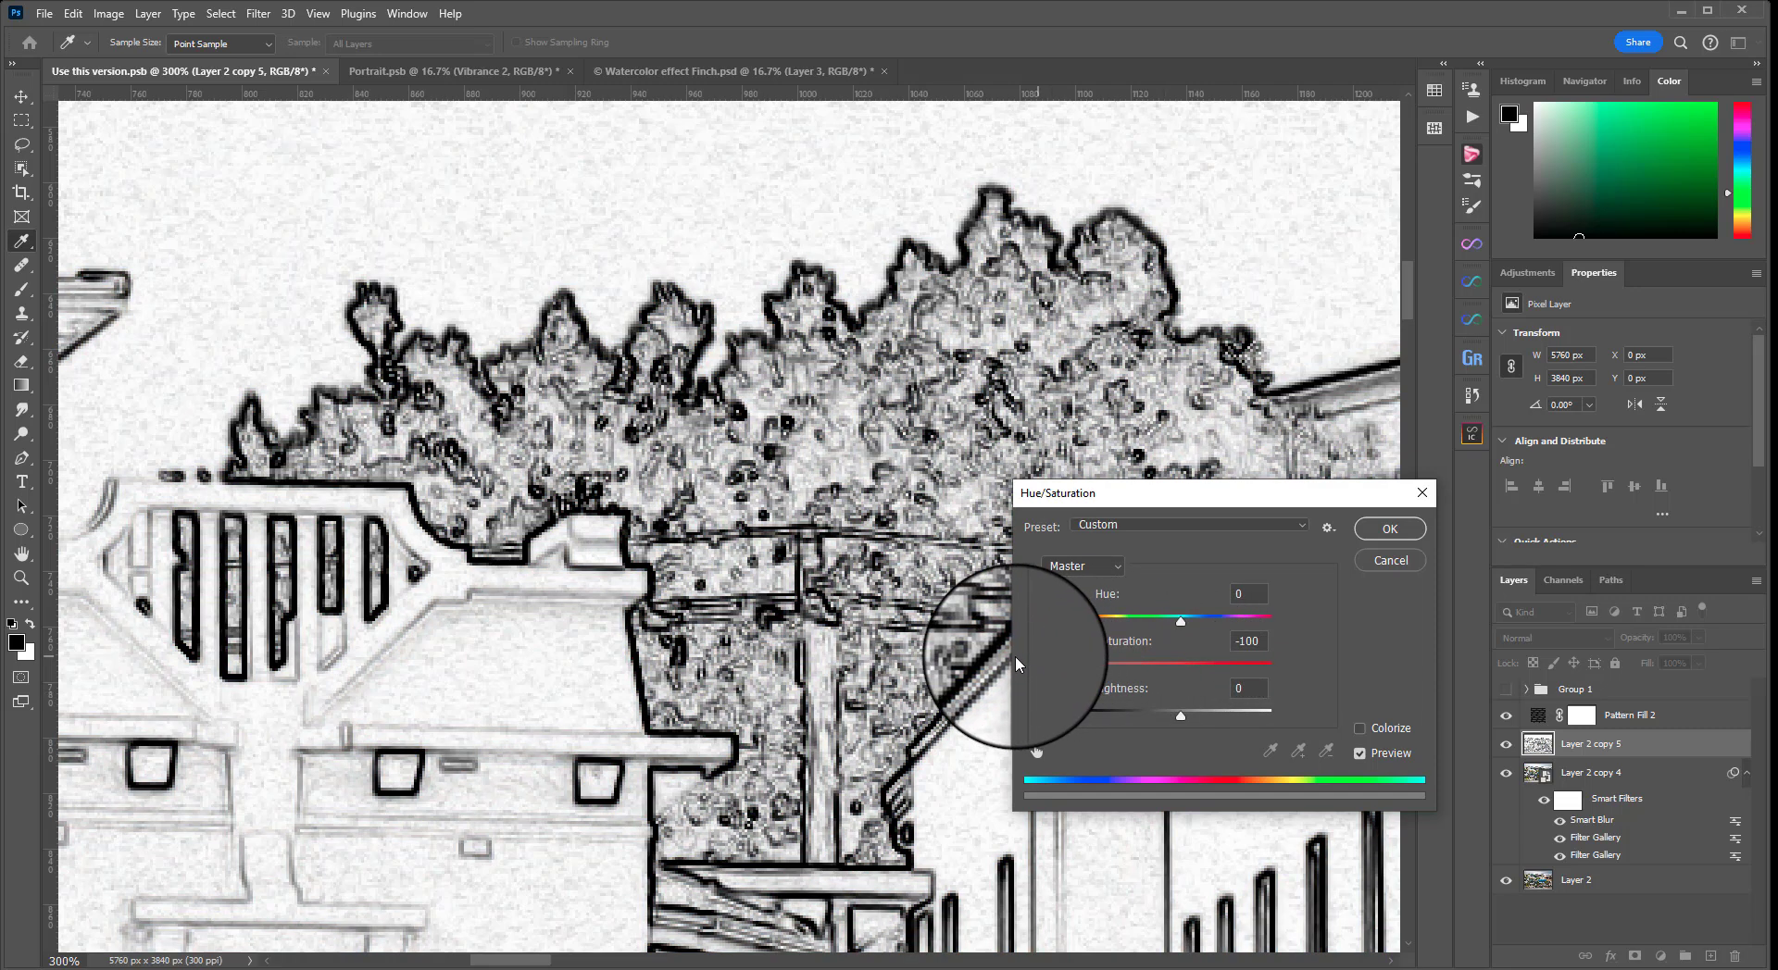
{"action": "left_click", "coordinate": [1383, 531]}
{"action": "key", "text": "z"}
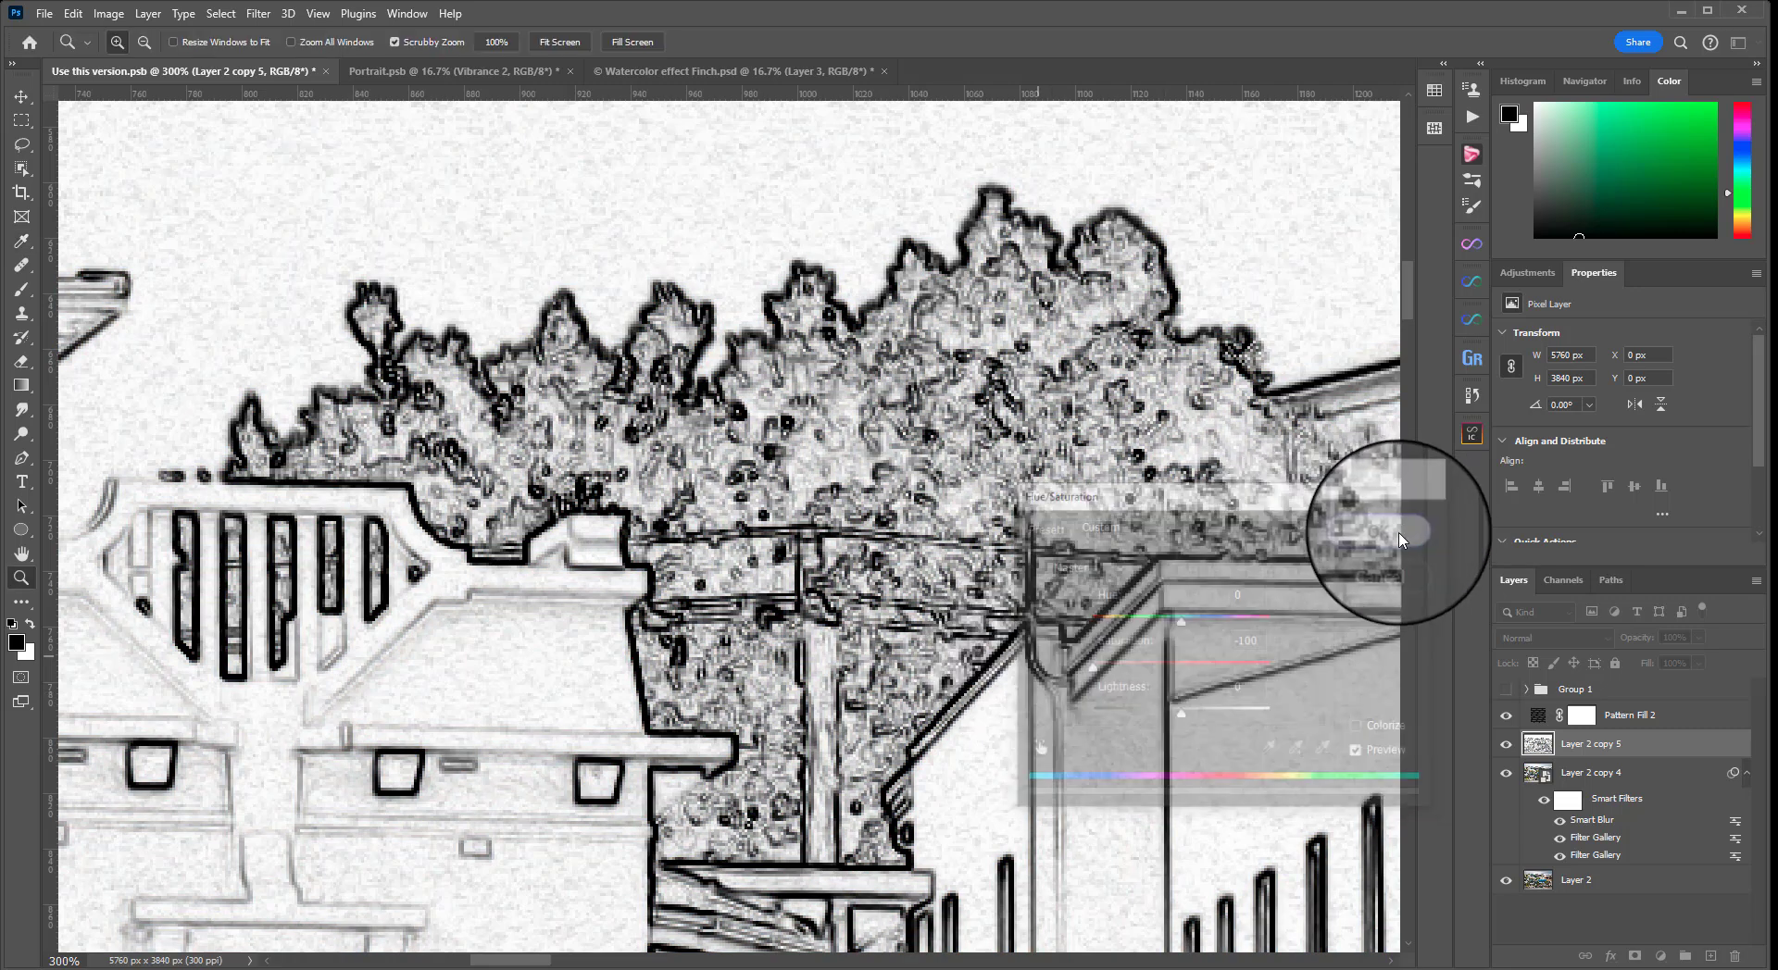
Set Layer 2 copy 5 to Soft Light blending at 70% opacity
{"action": "left_click", "coordinate": [1565, 637]}
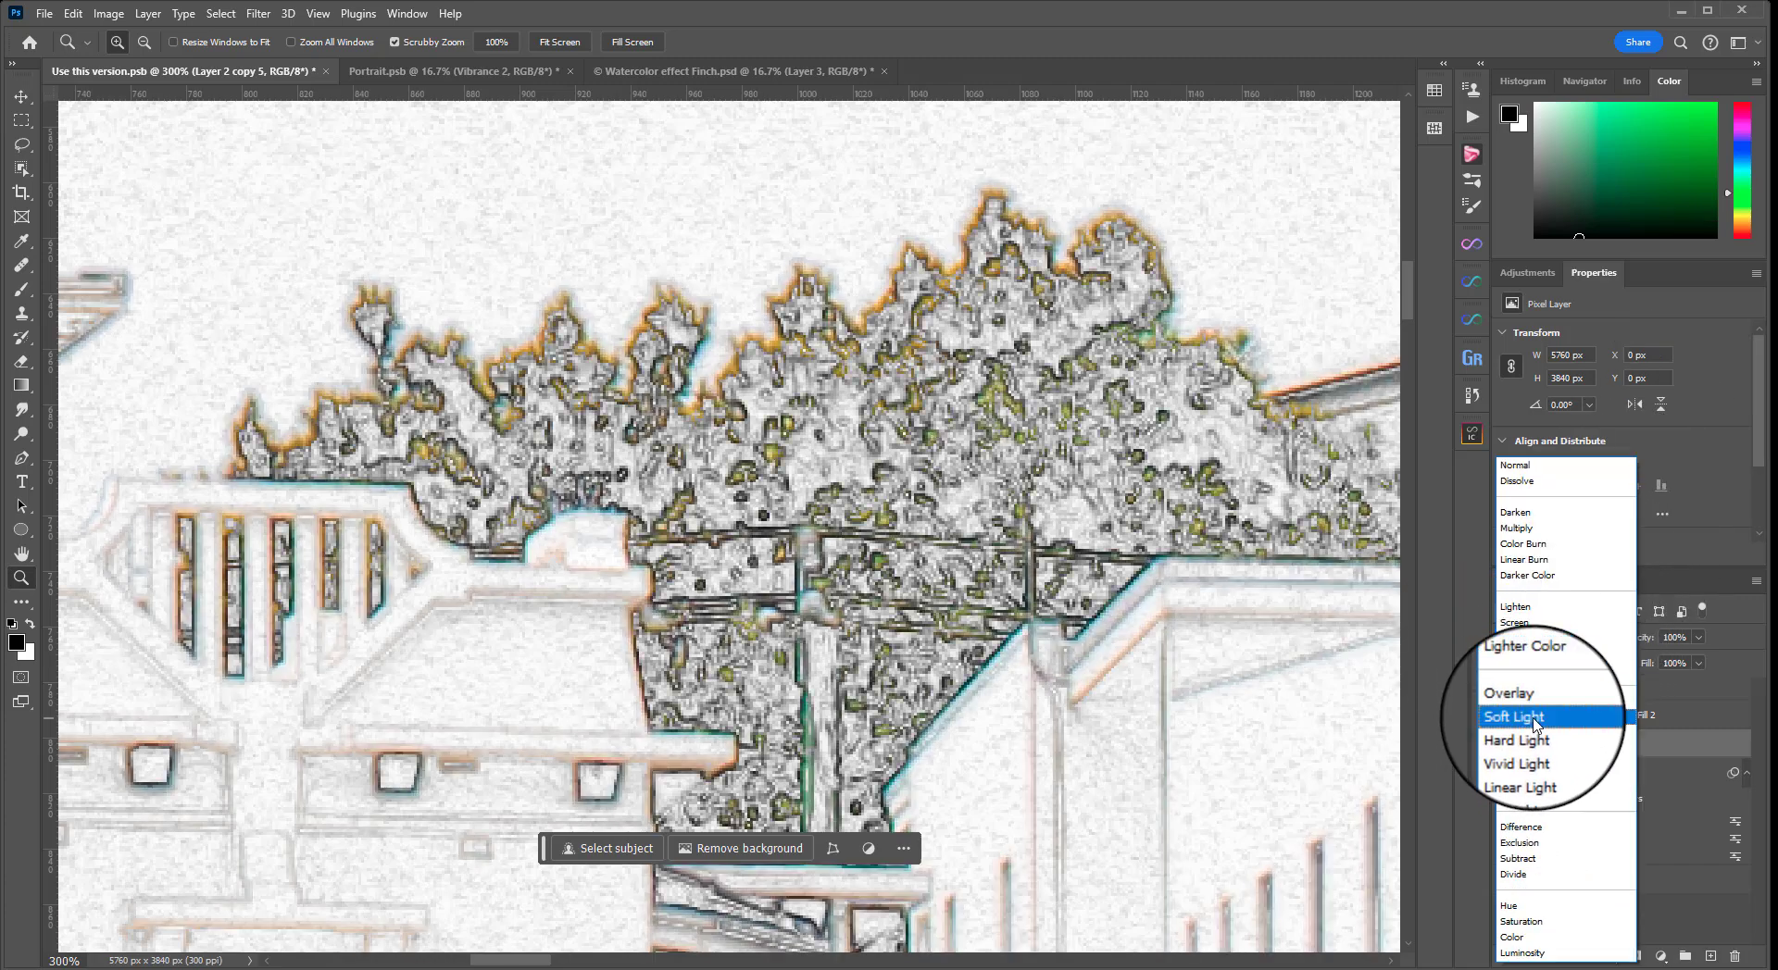
{"action": "left_click", "coordinate": [1518, 718]}
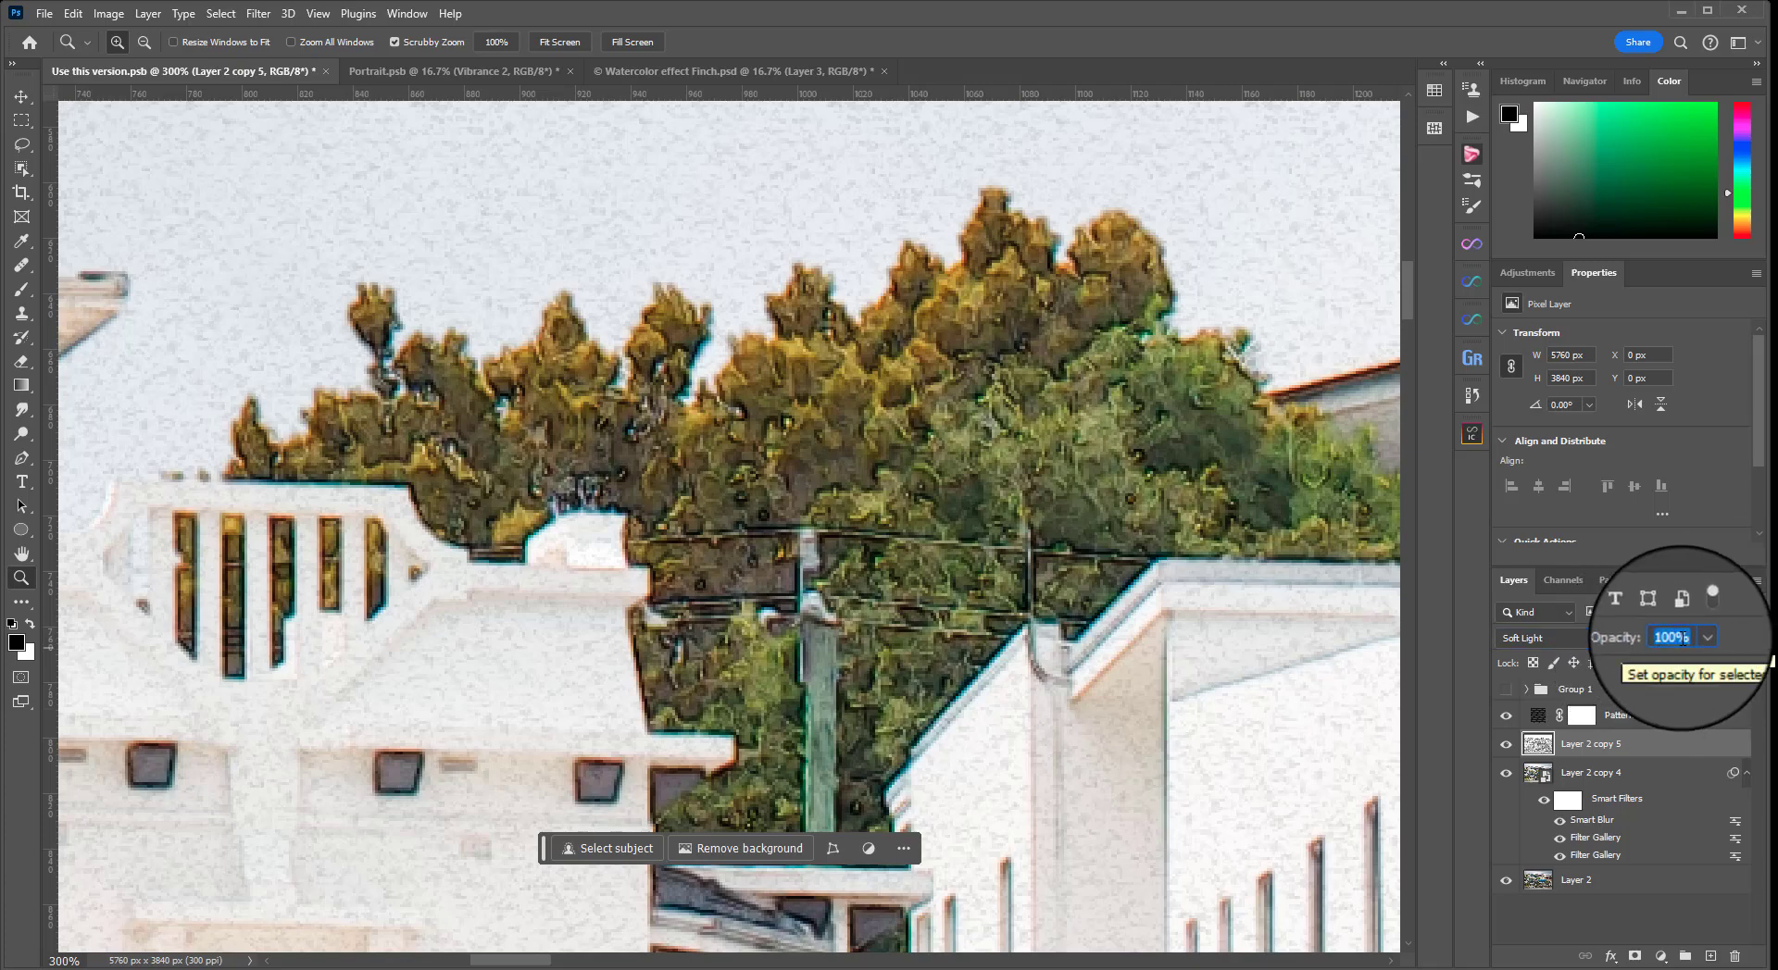
{"action": "type", "text": "0"}
{"action": "key", "text": "Return"}
Toggle Layer 2 copy 5 to compare, show the Pattern Fill 2 paper texture, and select Layer 2 copy 4
{"action": "left_click", "coordinate": [1507, 745]}
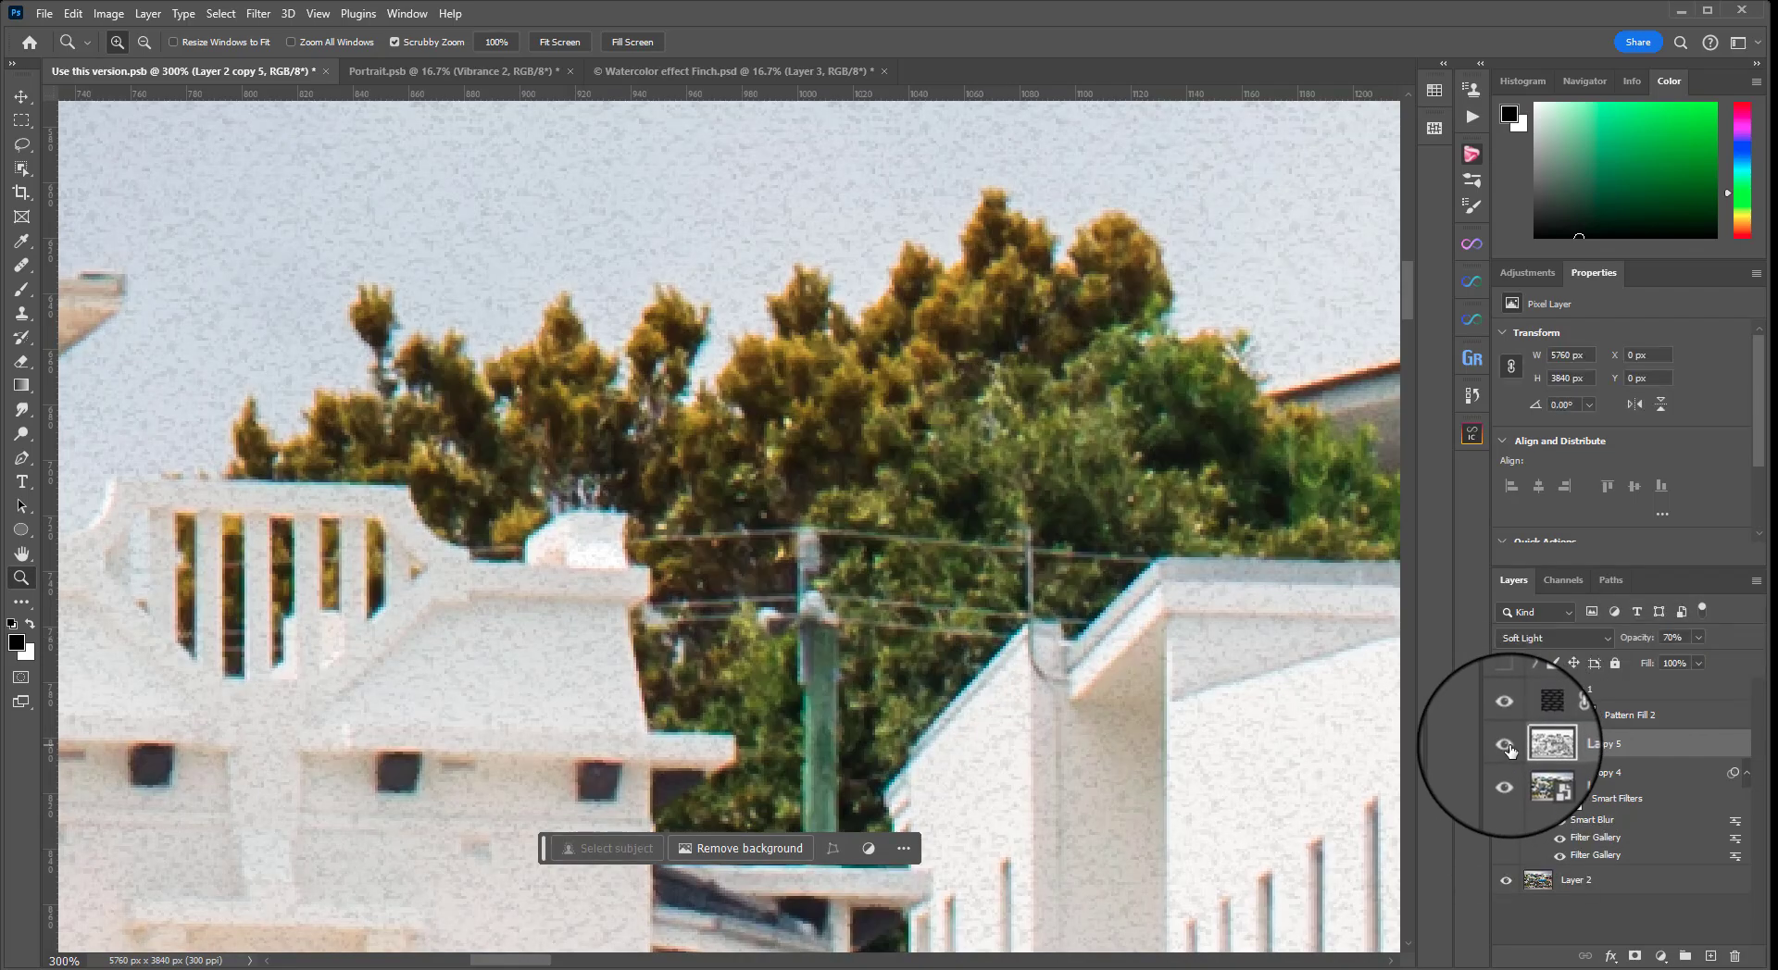
{"action": "left_click", "coordinate": [1507, 745]}
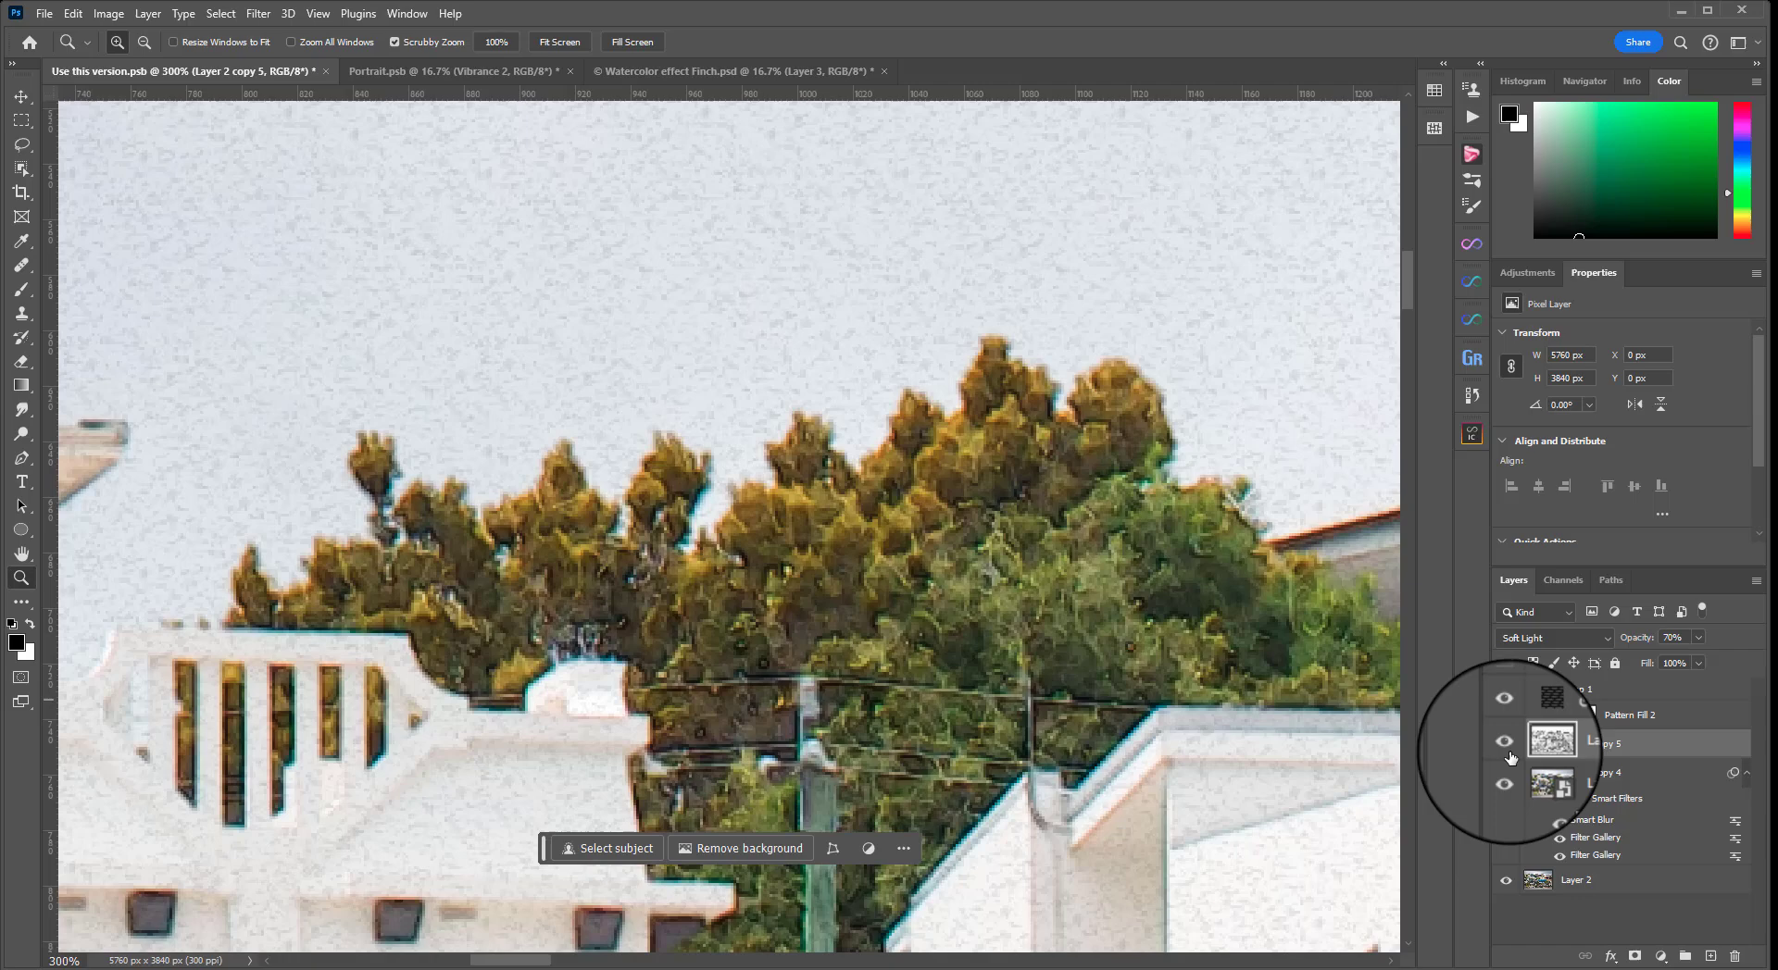
{"action": "left_click", "coordinate": [1506, 745]}
{"action": "left_click", "coordinate": [1509, 752]}
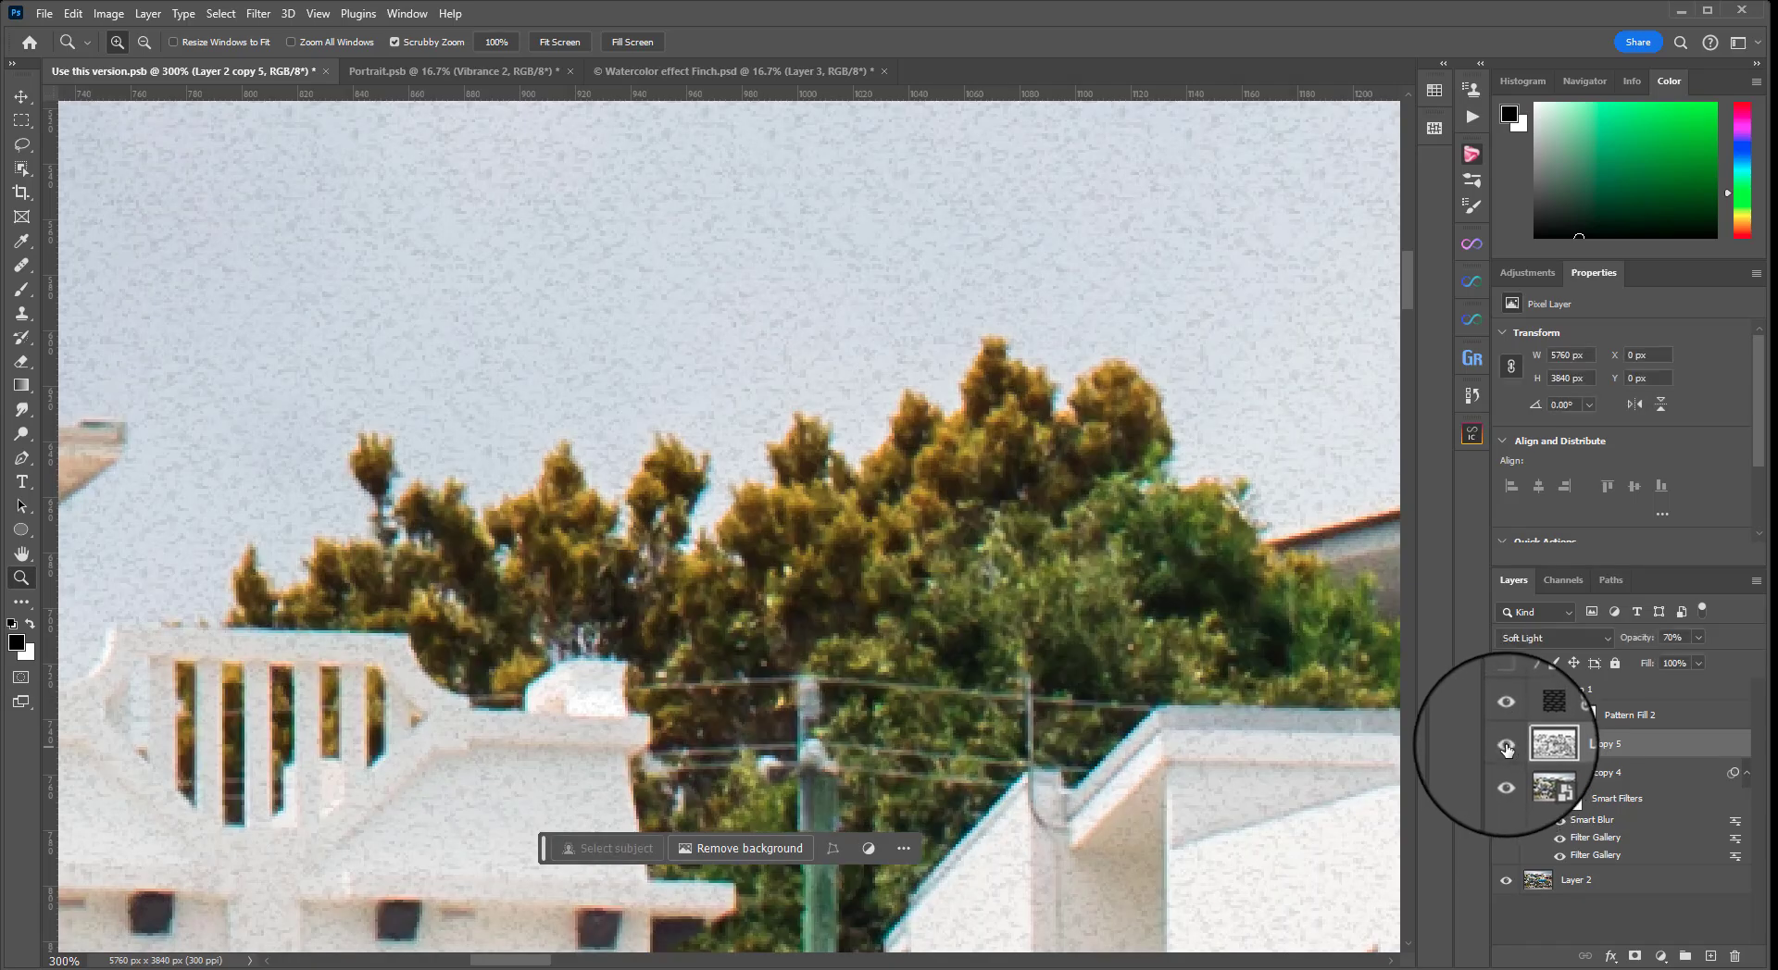
{"action": "left_click", "coordinate": [1507, 714]}
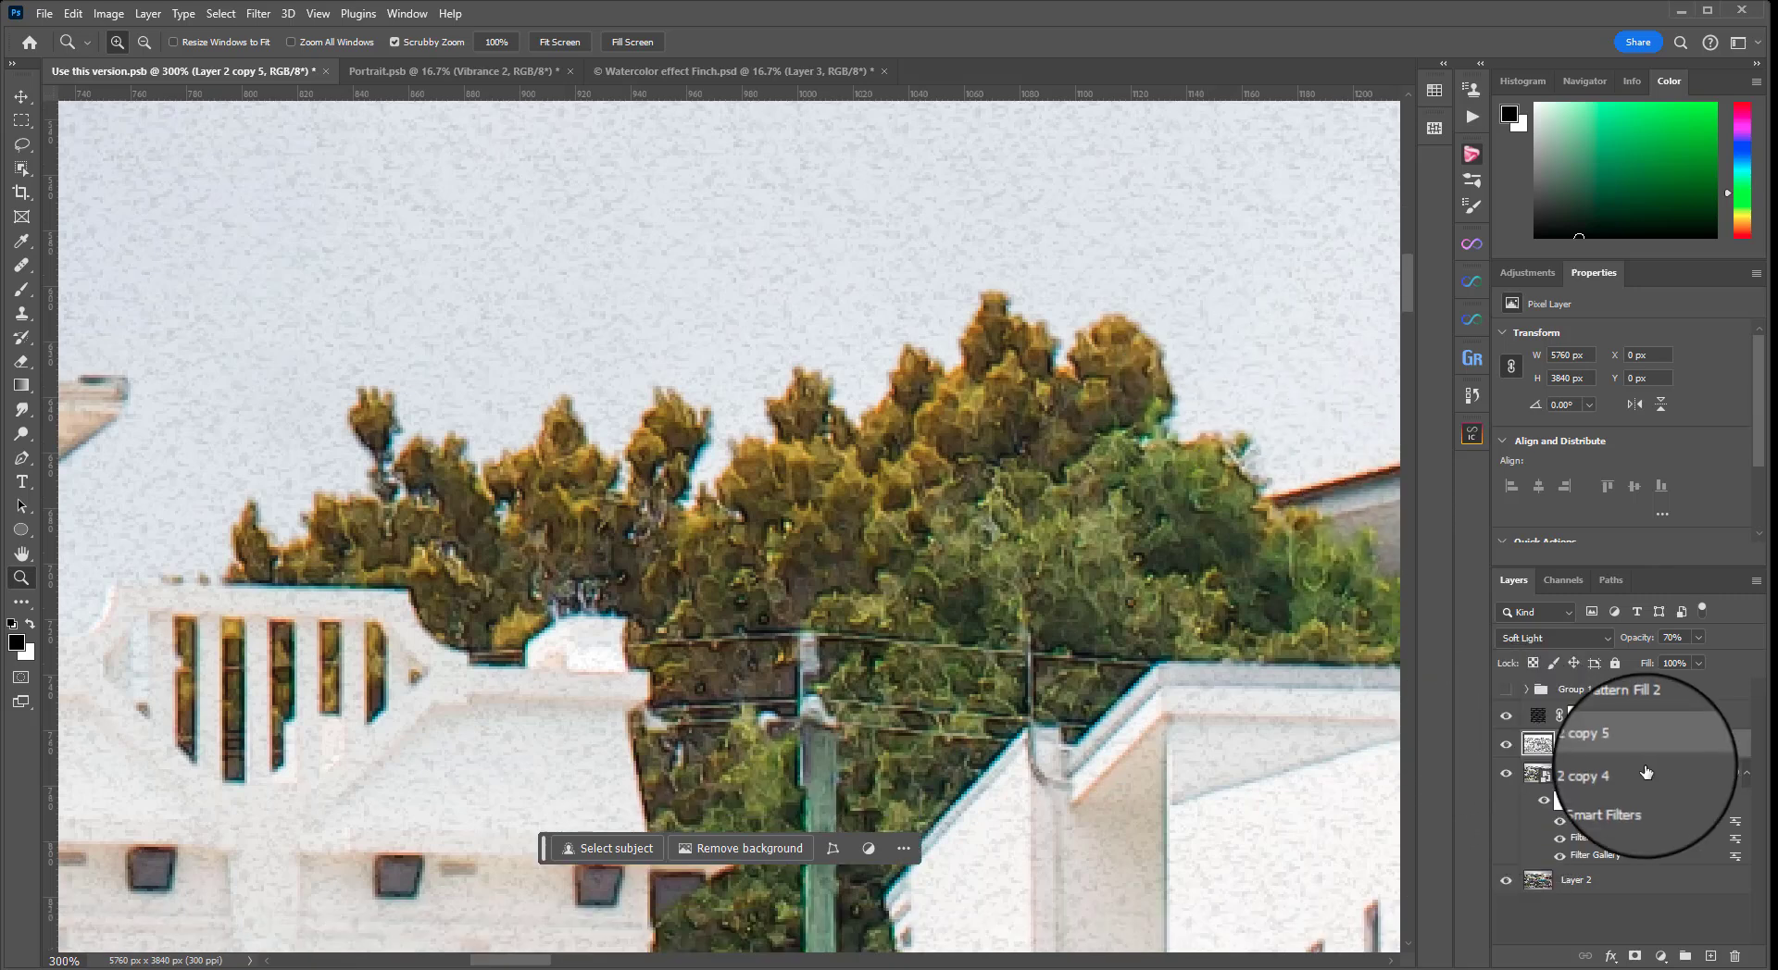
{"action": "left_click", "coordinate": [1565, 772]}
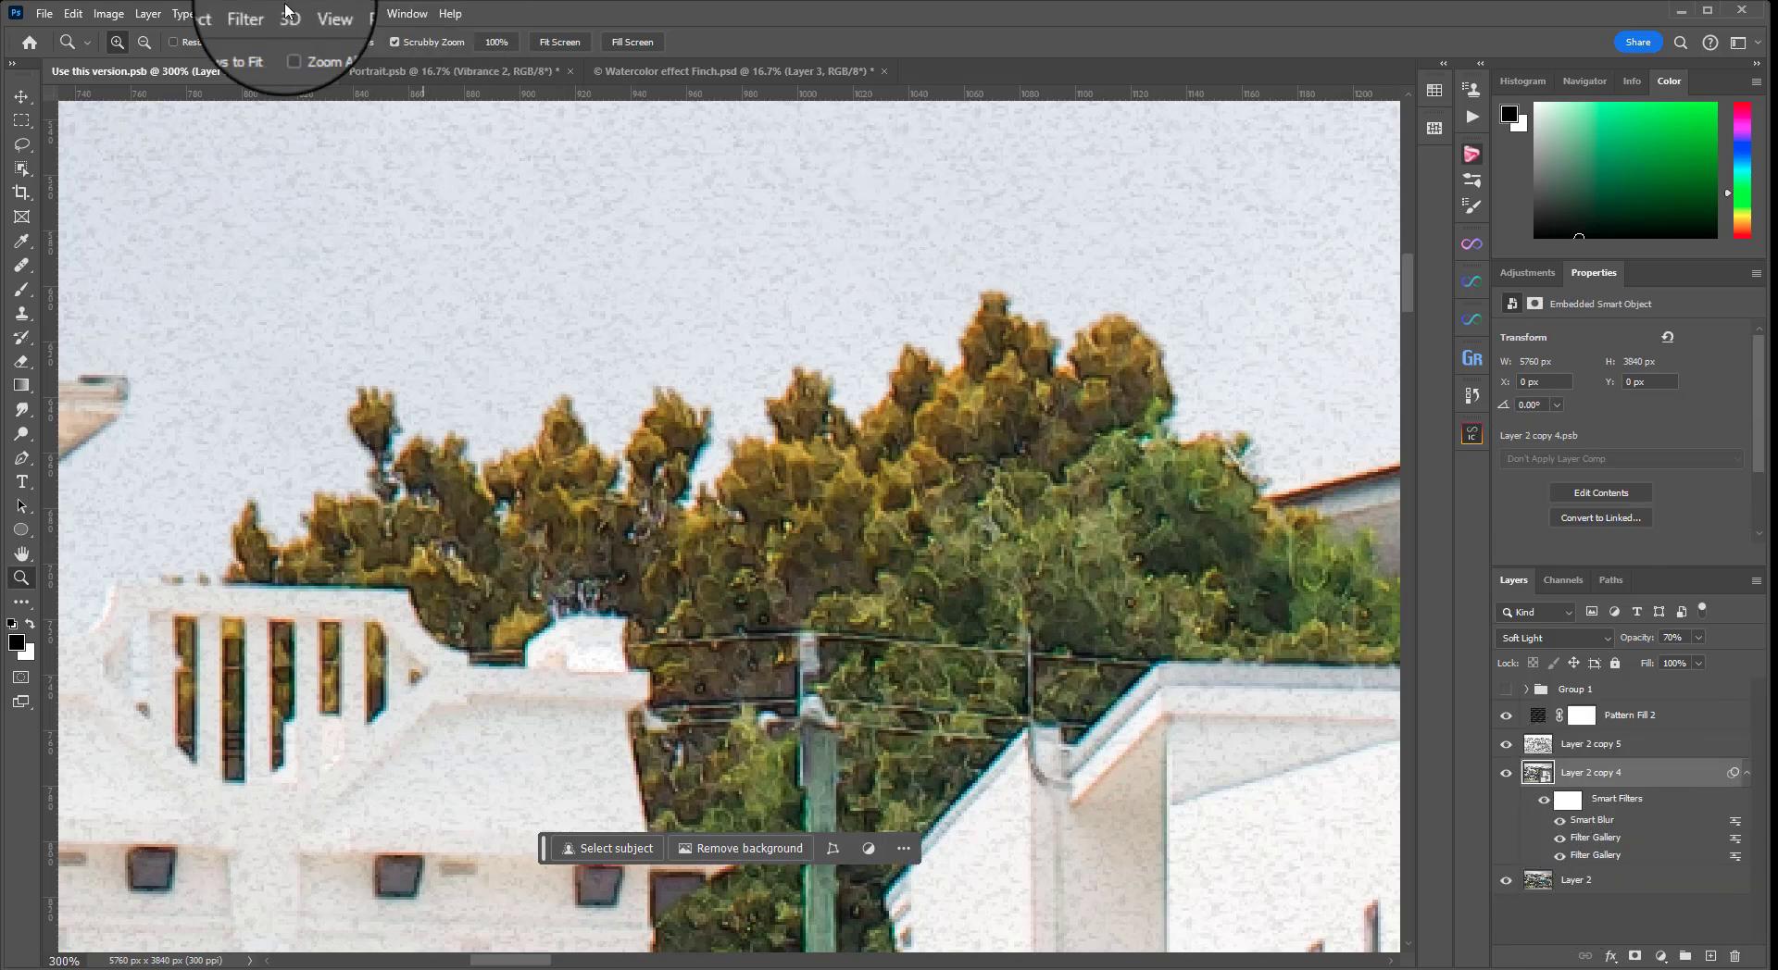
Apply a Filter Gallery Paint Daubs filter with the Wide Sharp brush type to Layer 2 copy 4
{"action": "left_click", "coordinate": [257, 13]}
{"action": "left_click", "coordinate": [276, 113]}
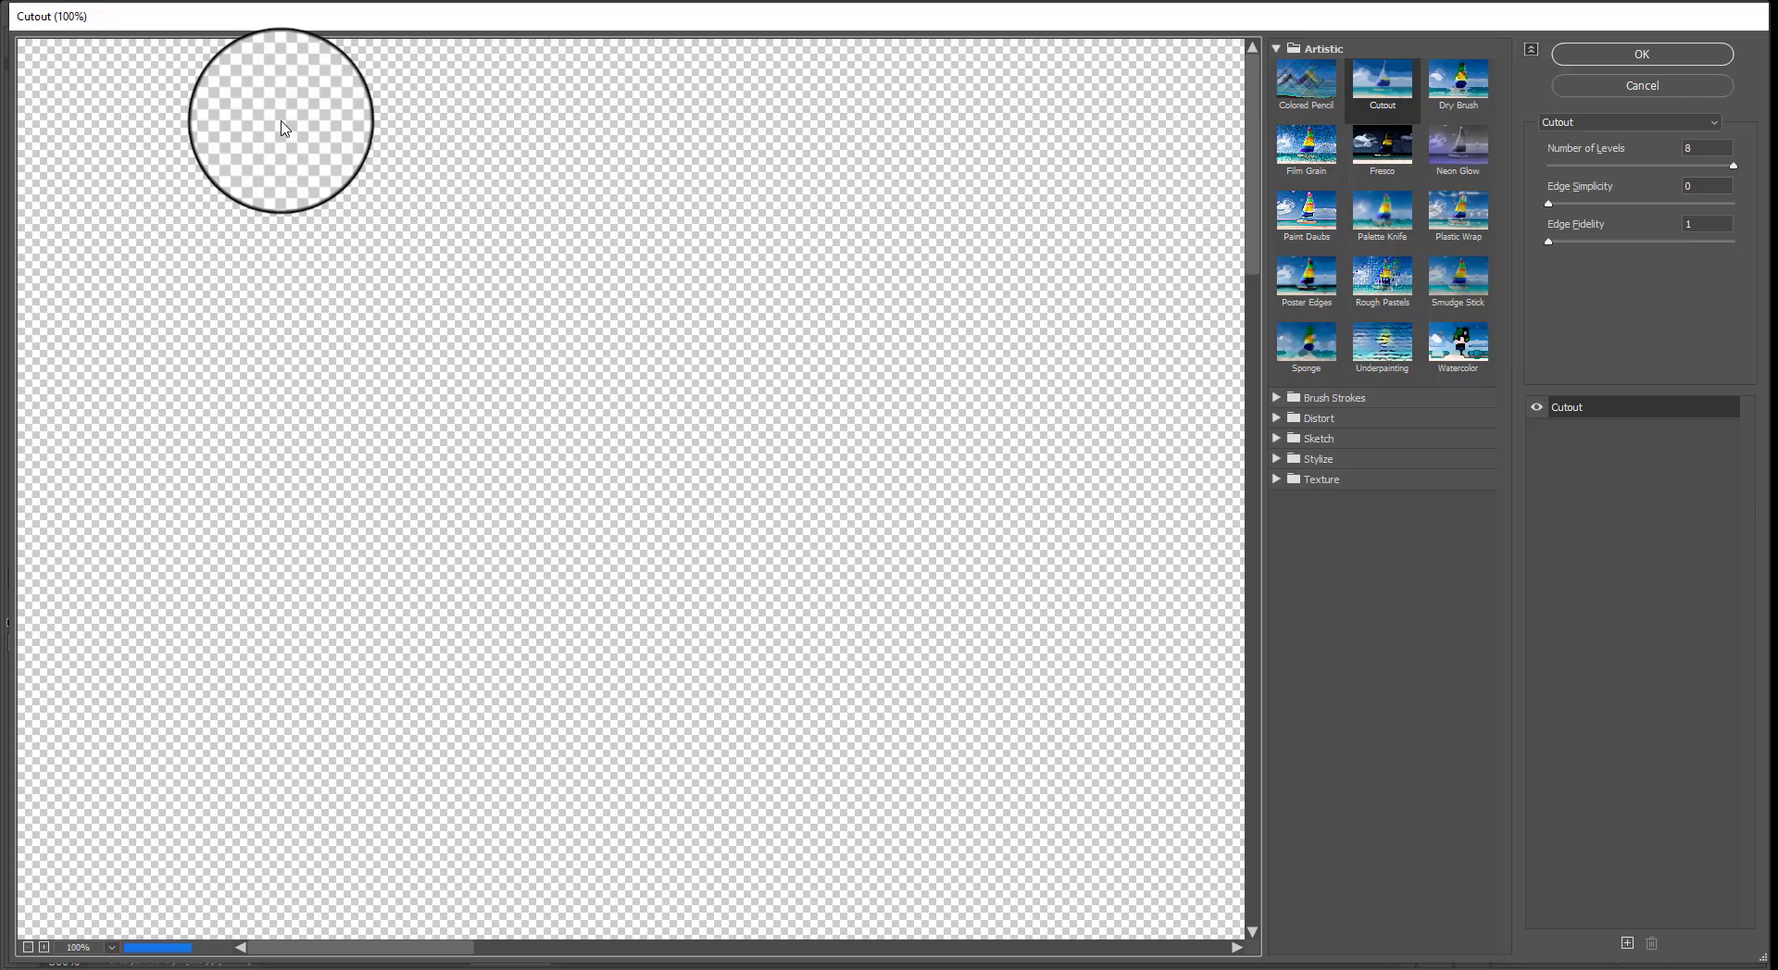
{"action": "left_click", "coordinate": [1300, 219]}
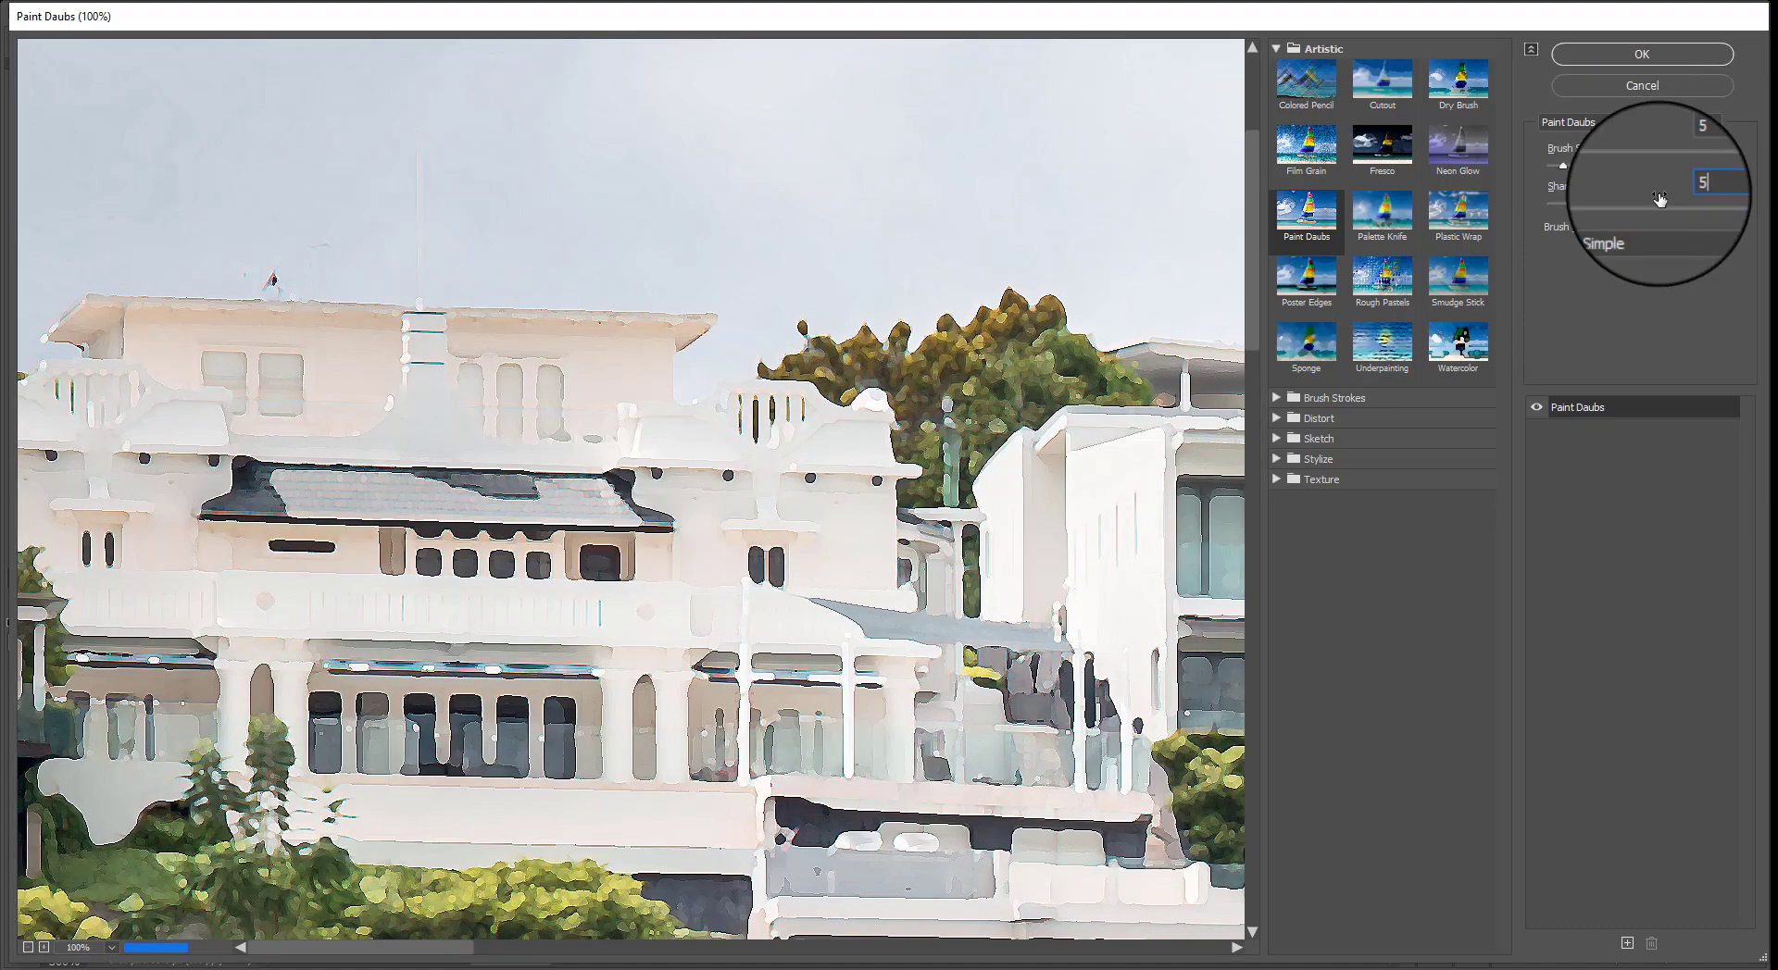
{"action": "left_click", "coordinate": [1653, 229]}
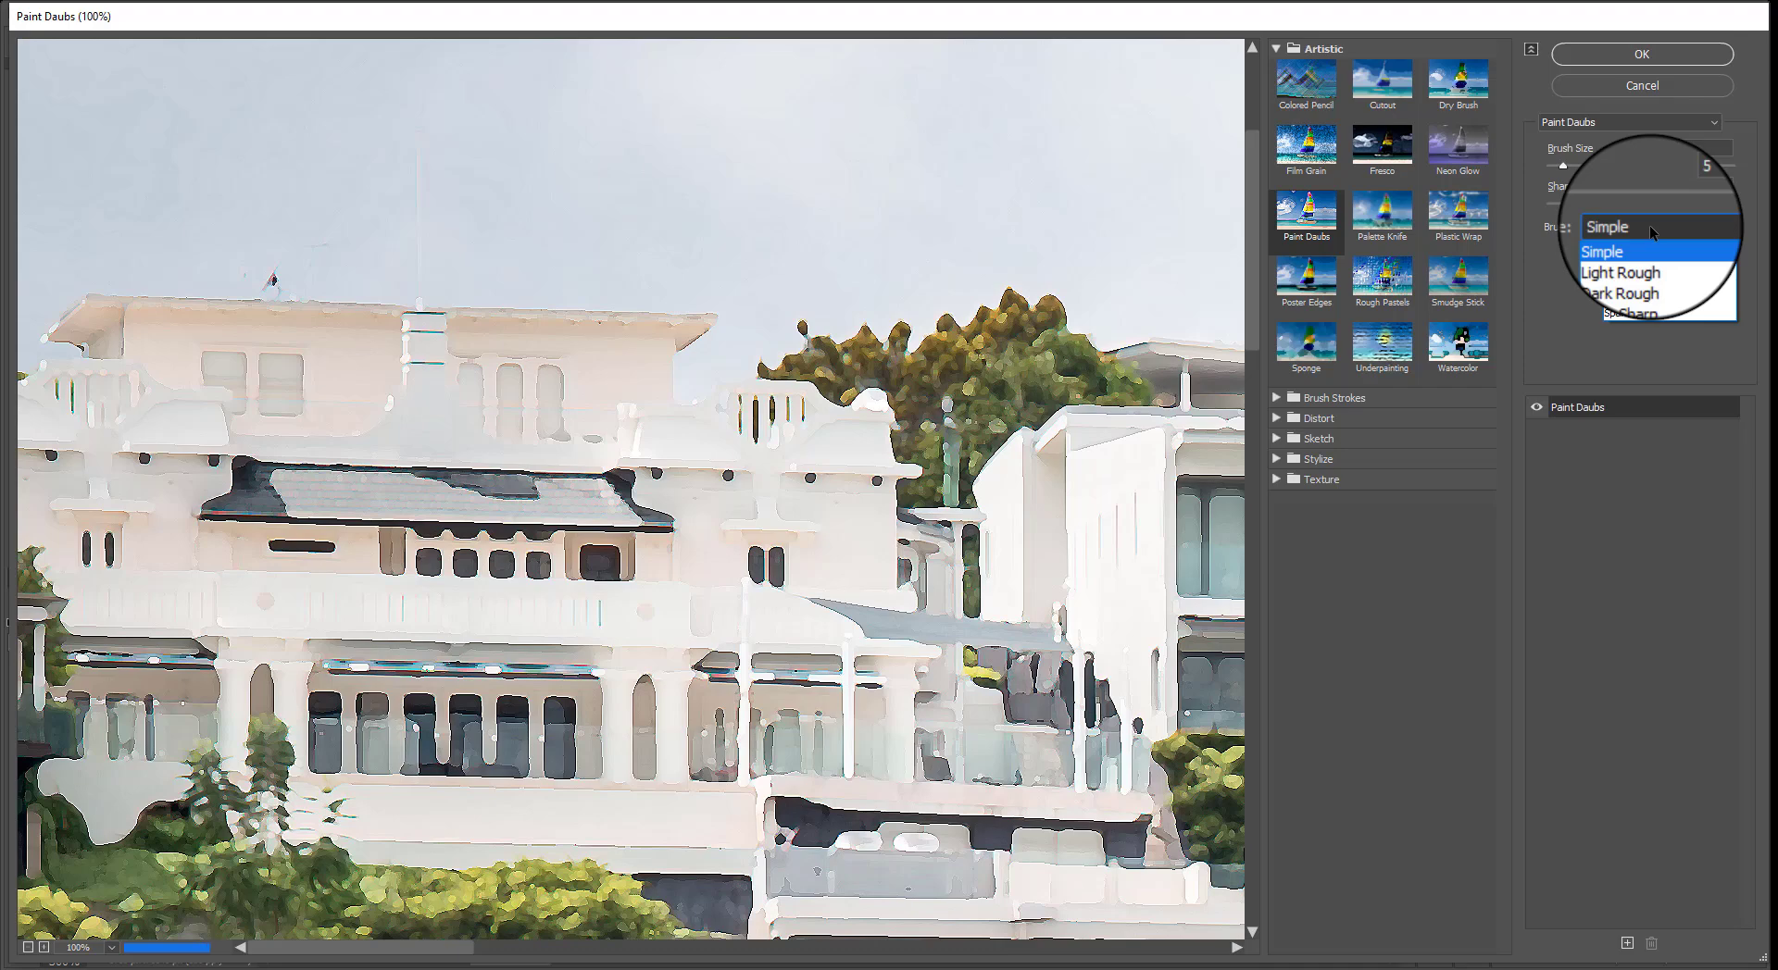
{"action": "left_click", "coordinate": [1636, 276]}
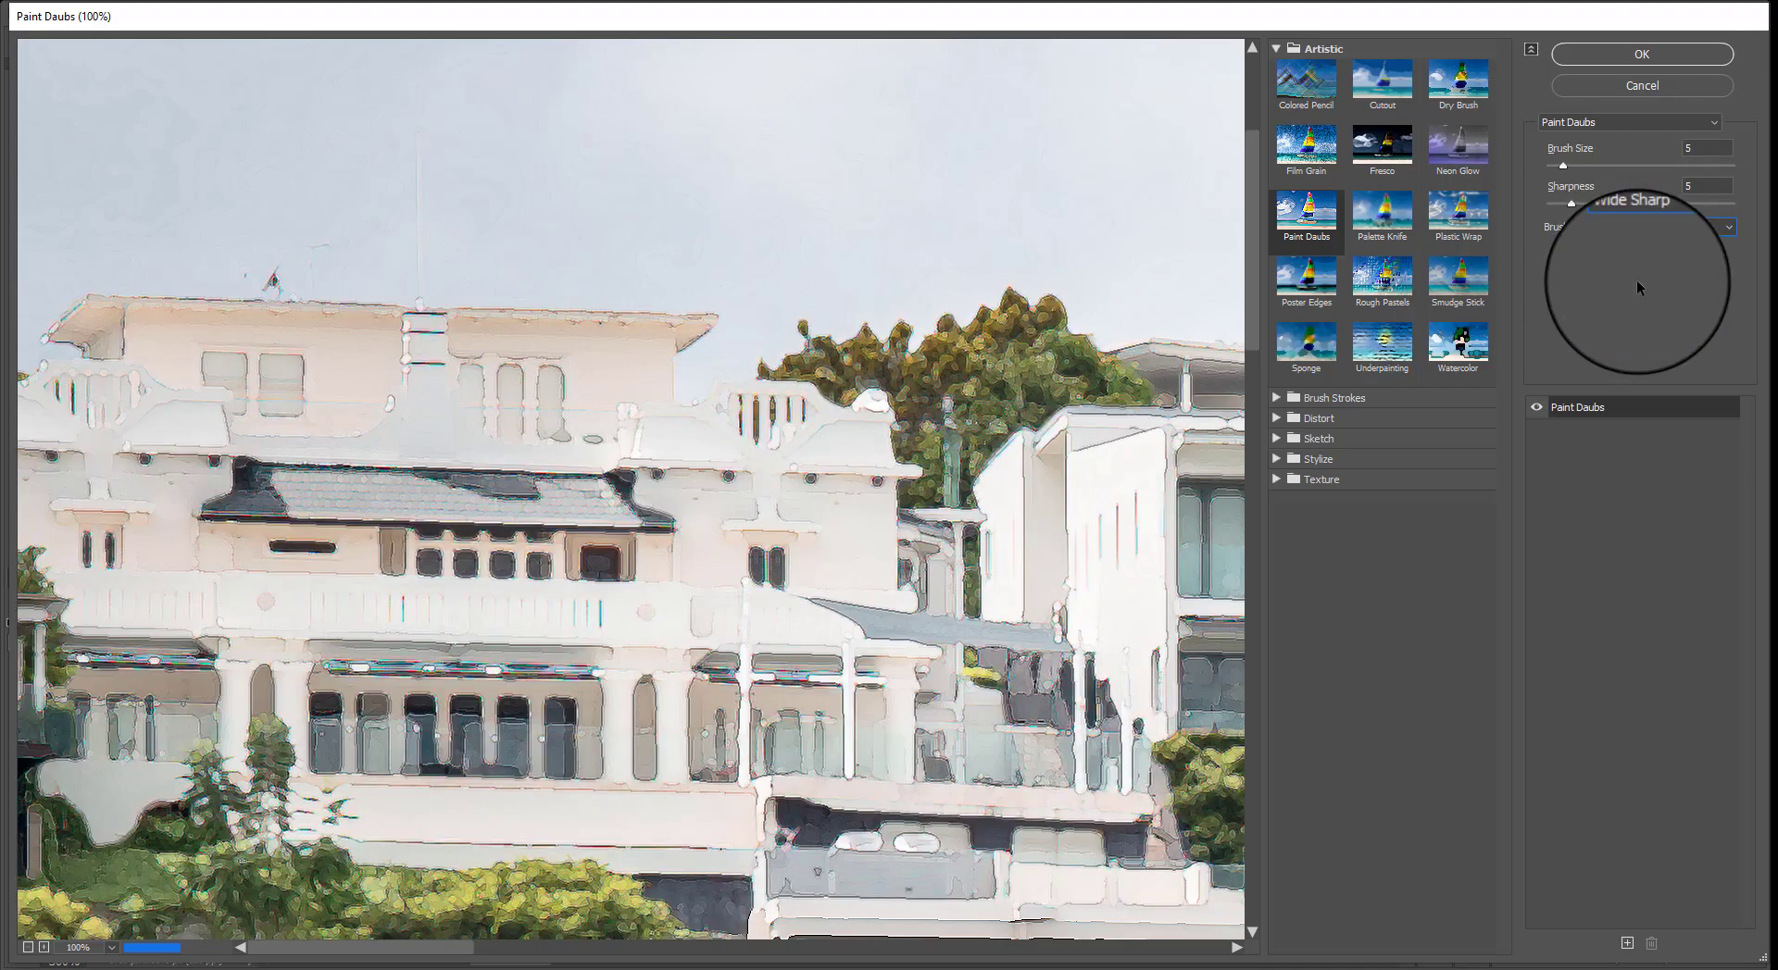
{"action": "left_click", "coordinate": [1536, 408]}
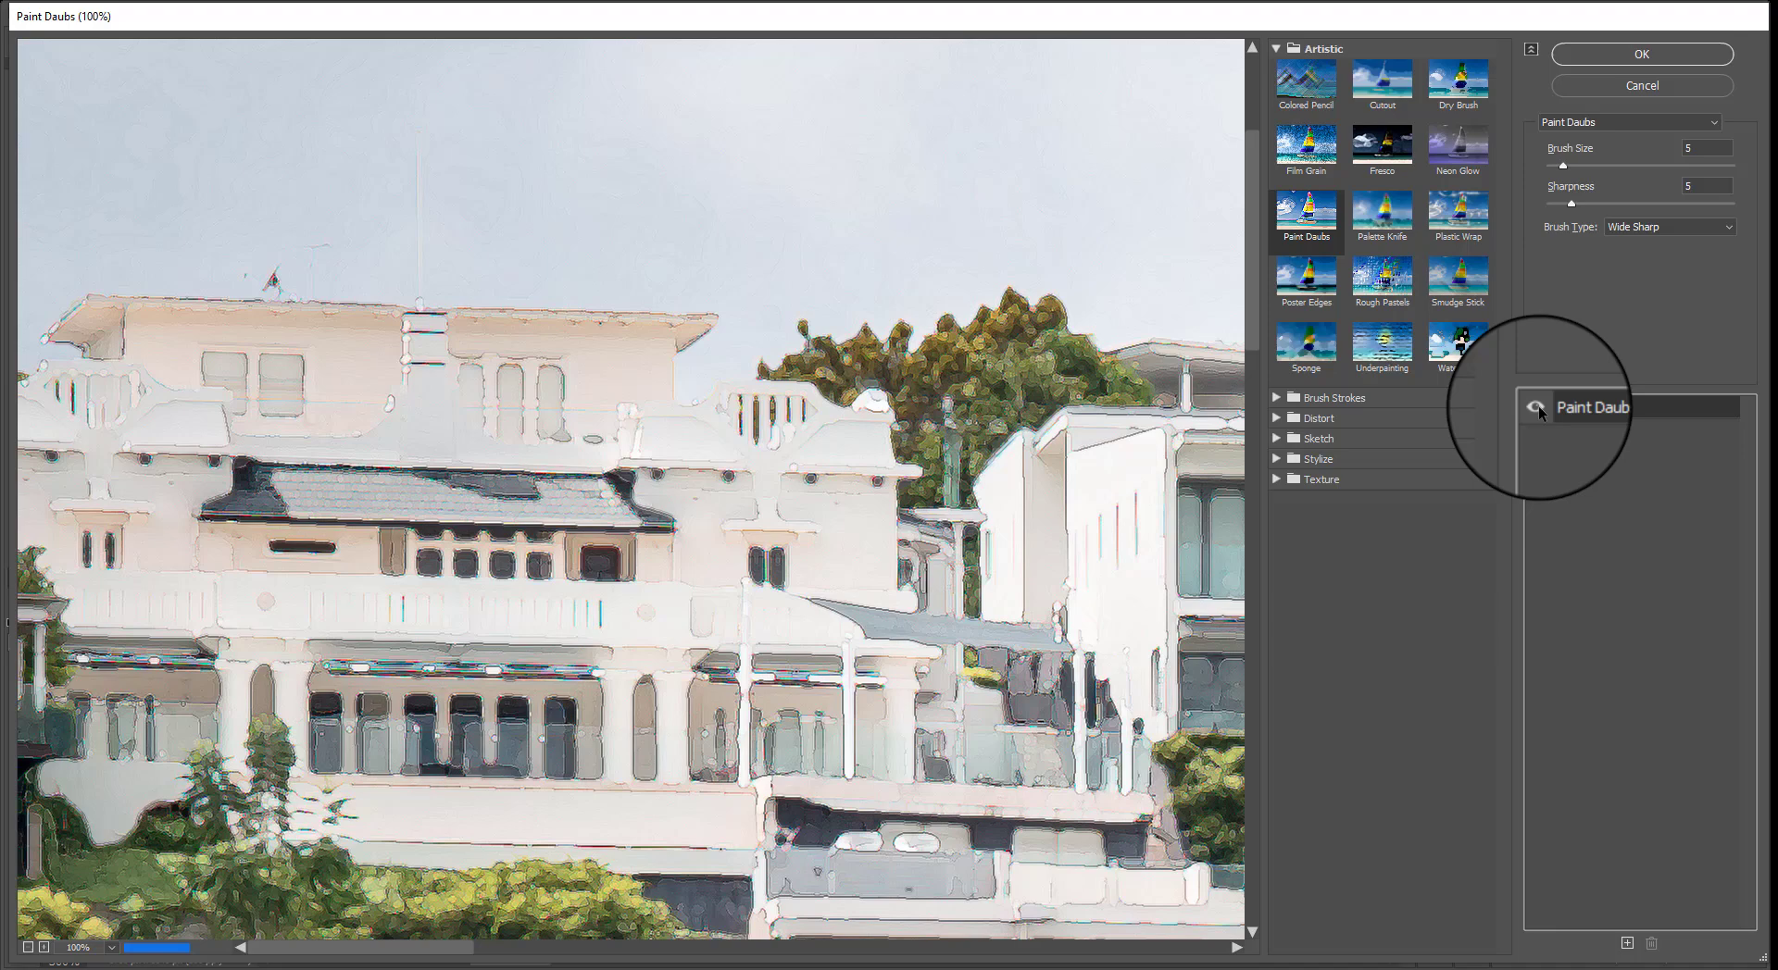
{"action": "left_click", "coordinate": [1539, 409]}
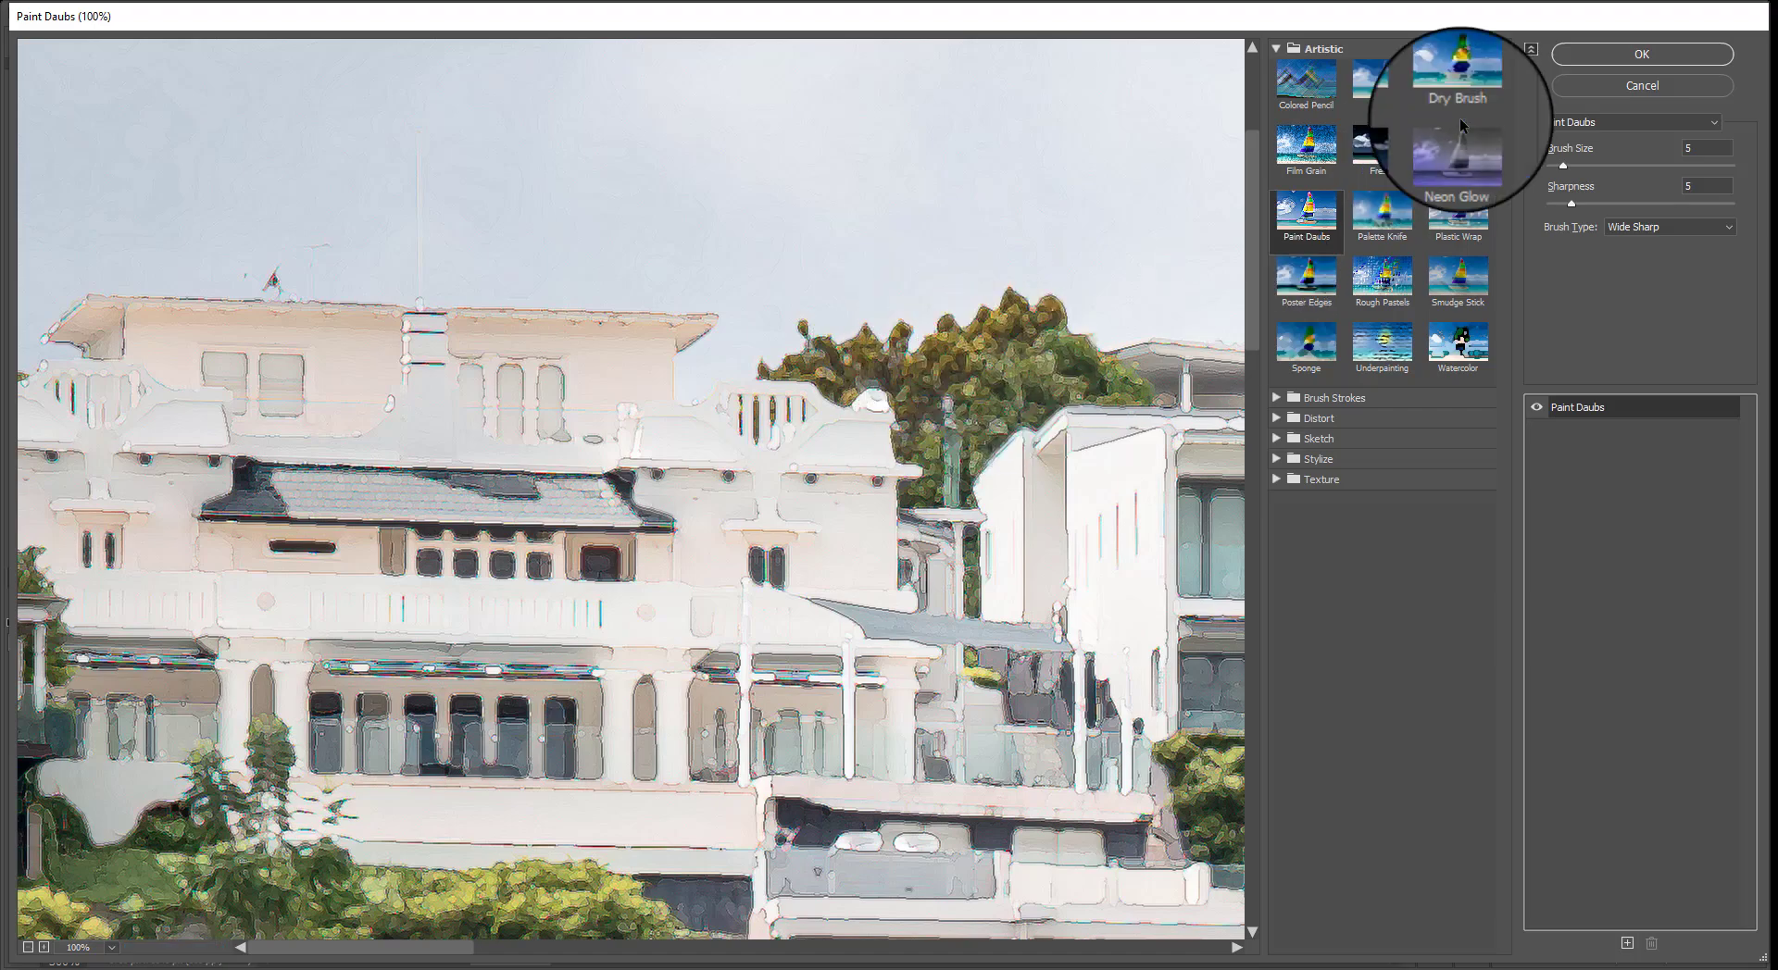
{"action": "left_click", "coordinate": [1631, 57]}
Collapse Group 1 and reselect Layer 2 copy 4 in the Layers panel
{"action": "scroll", "coordinate": [1666, 833], "scroll_direction": "up", "scroll_amount": 4}
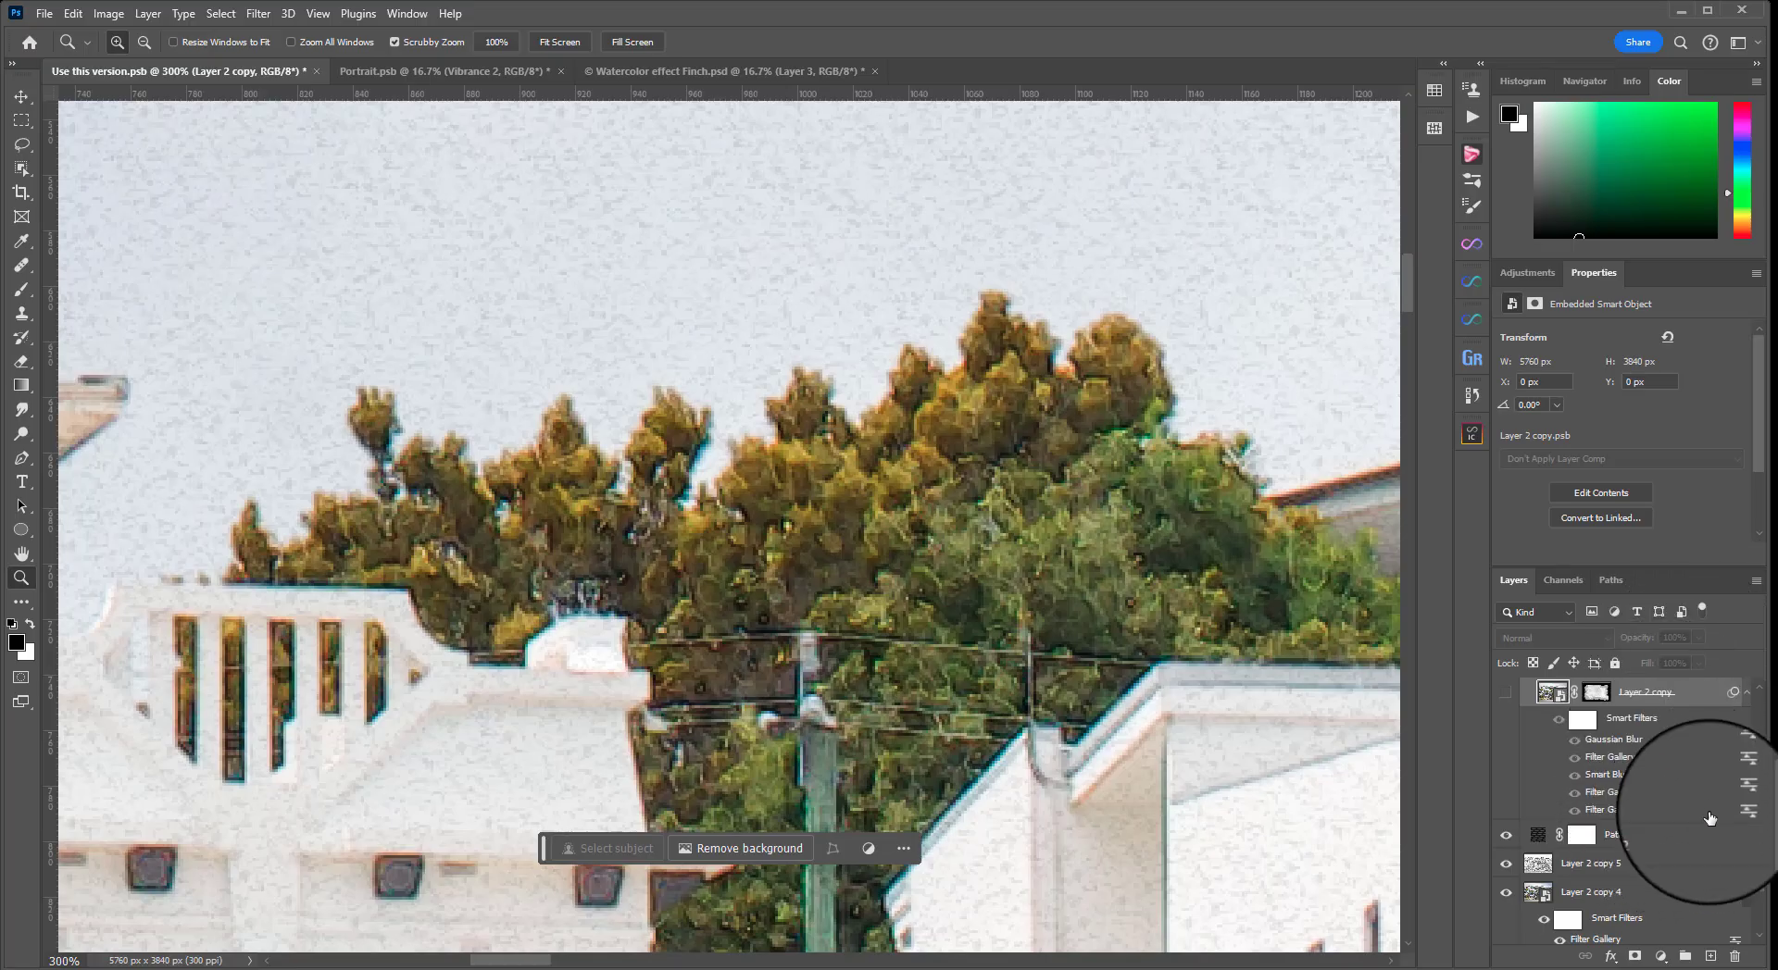
{"action": "scroll", "coordinate": [1613, 776], "scroll_direction": "up", "scroll_amount": 3}
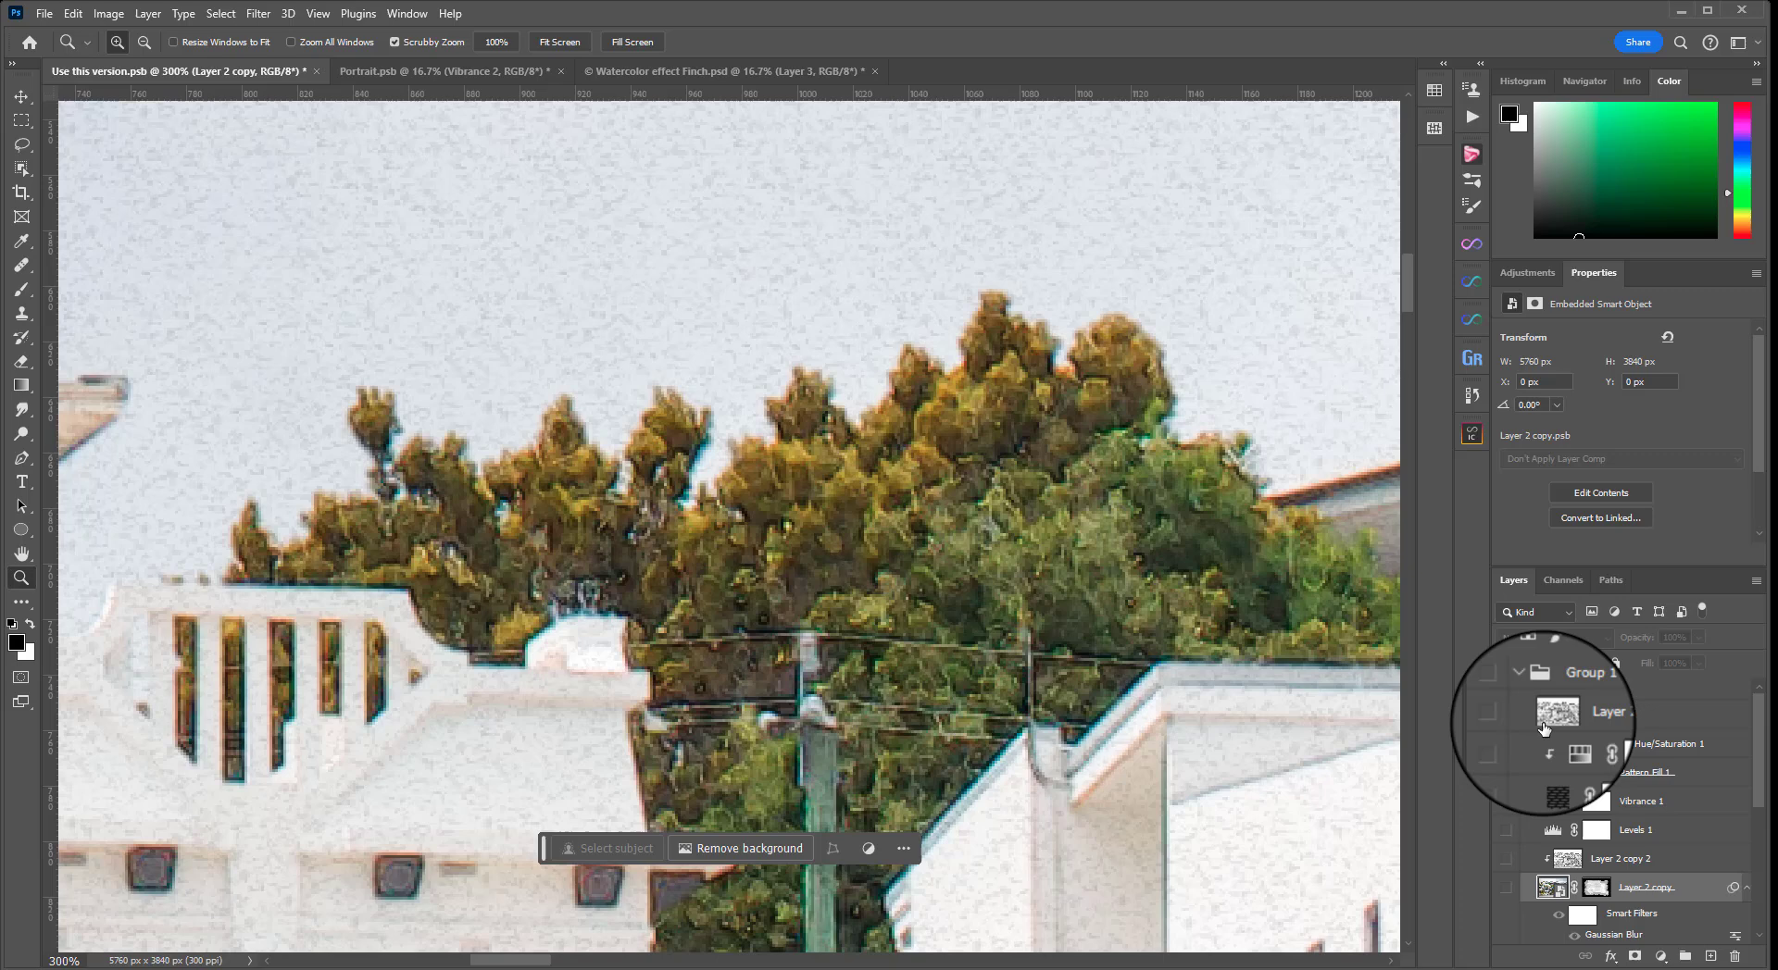
{"action": "left_click", "coordinate": [1526, 695]}
{"action": "left_click", "coordinate": [1722, 773]}
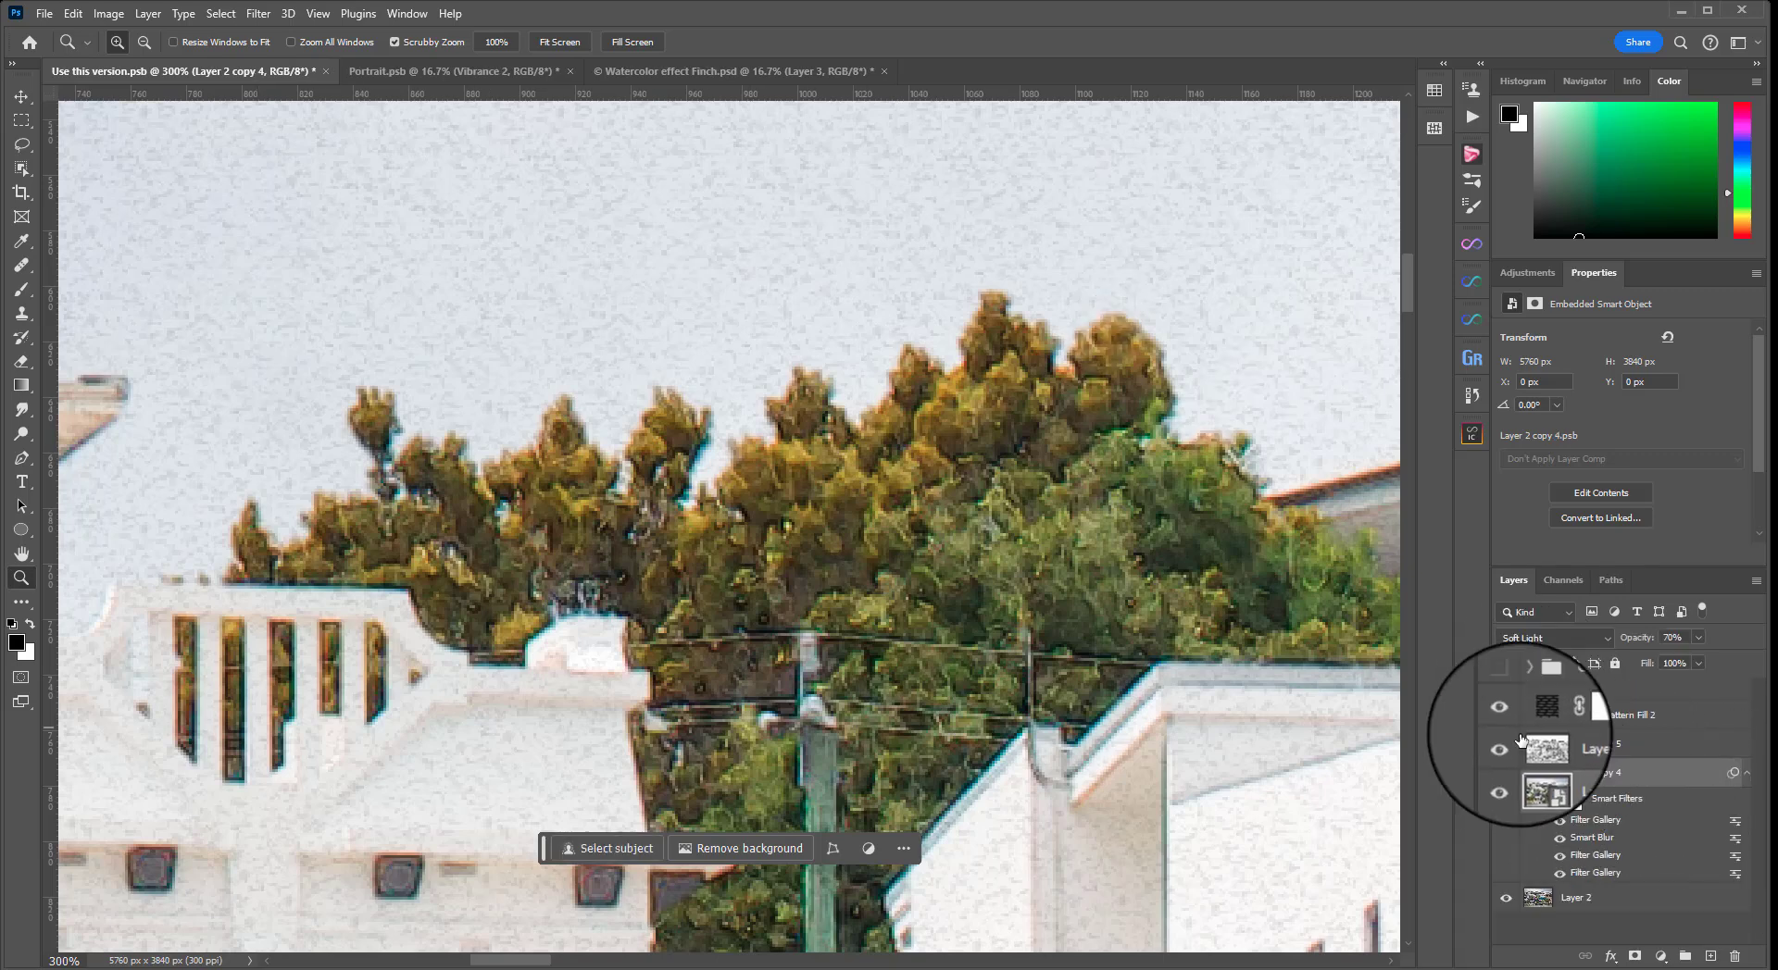
{"action": "left_click", "coordinate": [258, 14]}
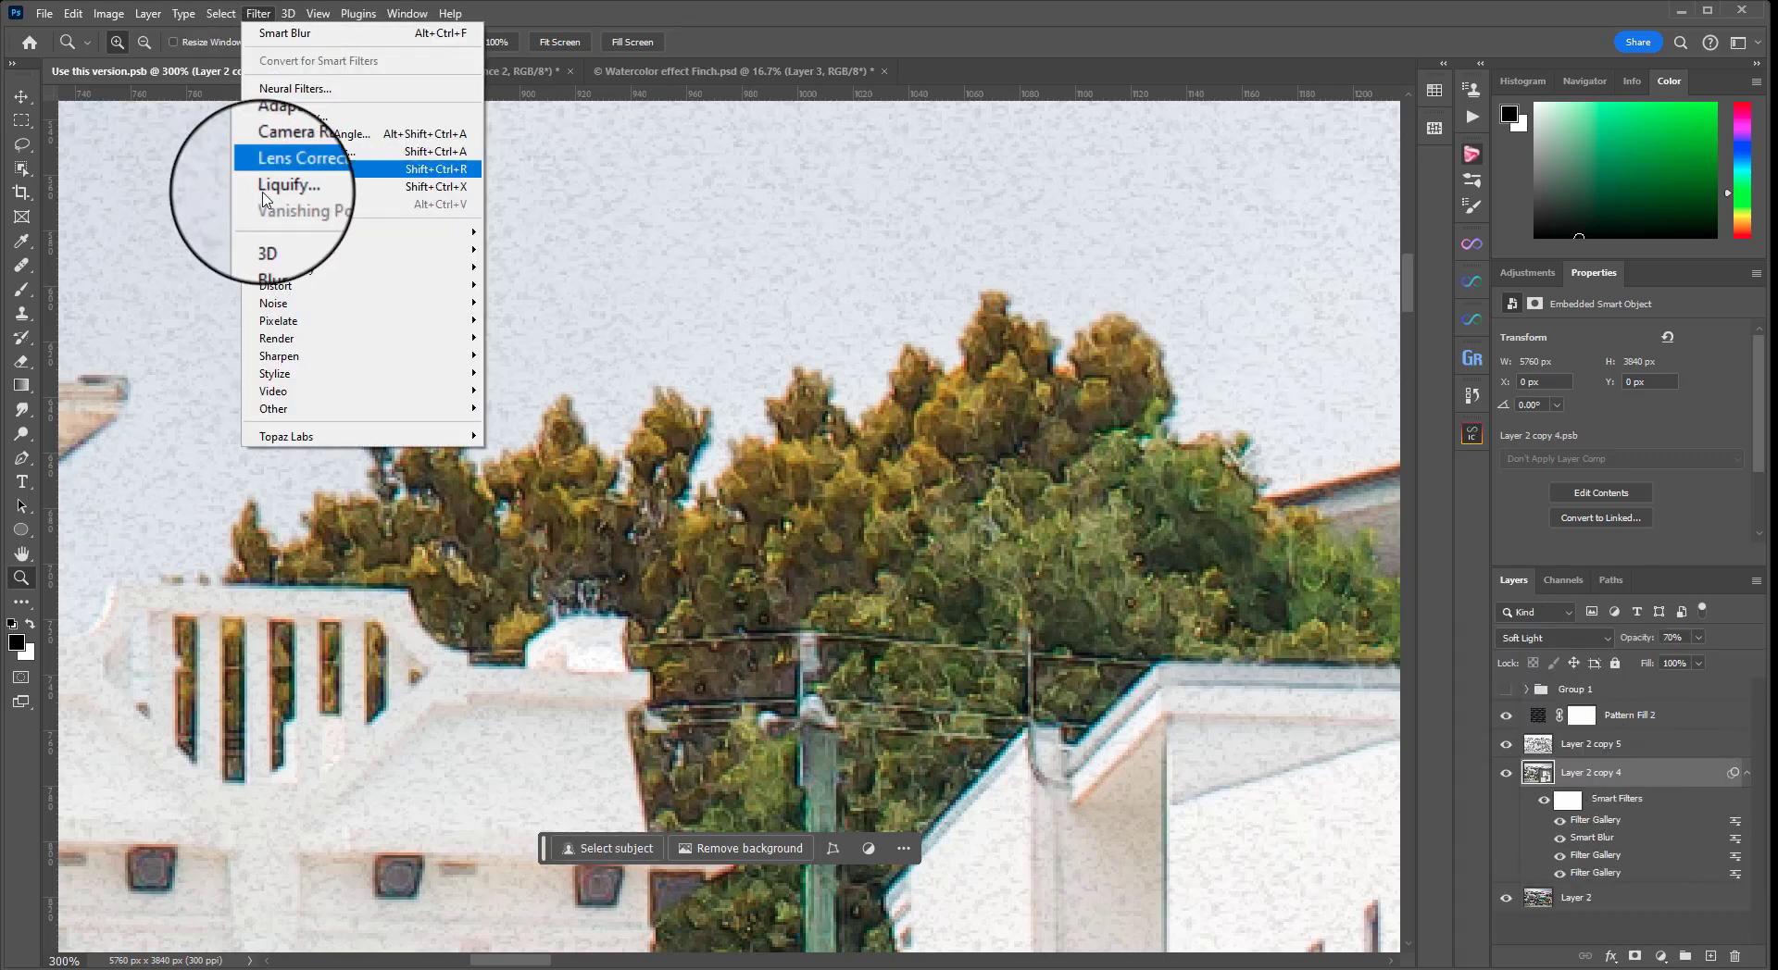
Apply a Gaussian Blur with a radius of 100 to Layer 2 copy 4
{"action": "mouse_move", "coordinate": [268, 250]}
{"action": "left_click", "coordinate": [521, 321]}
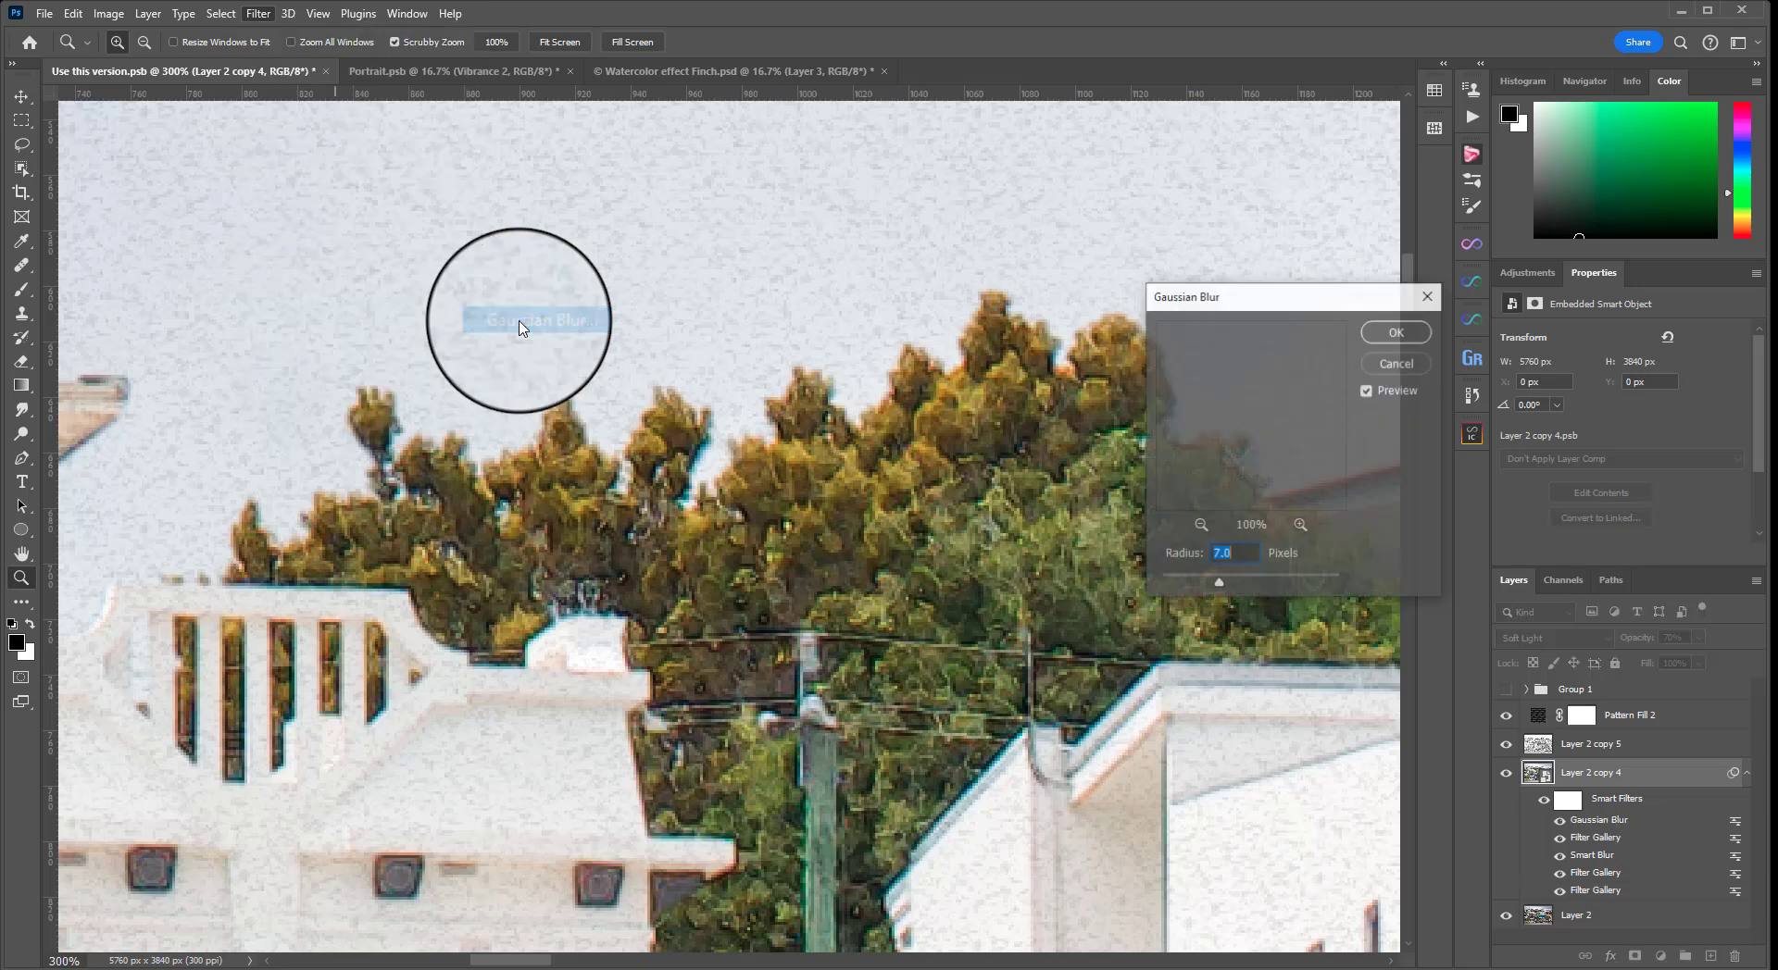
{"action": "double_click", "coordinate": [1239, 553]}
{"action": "type", "text": "100"}
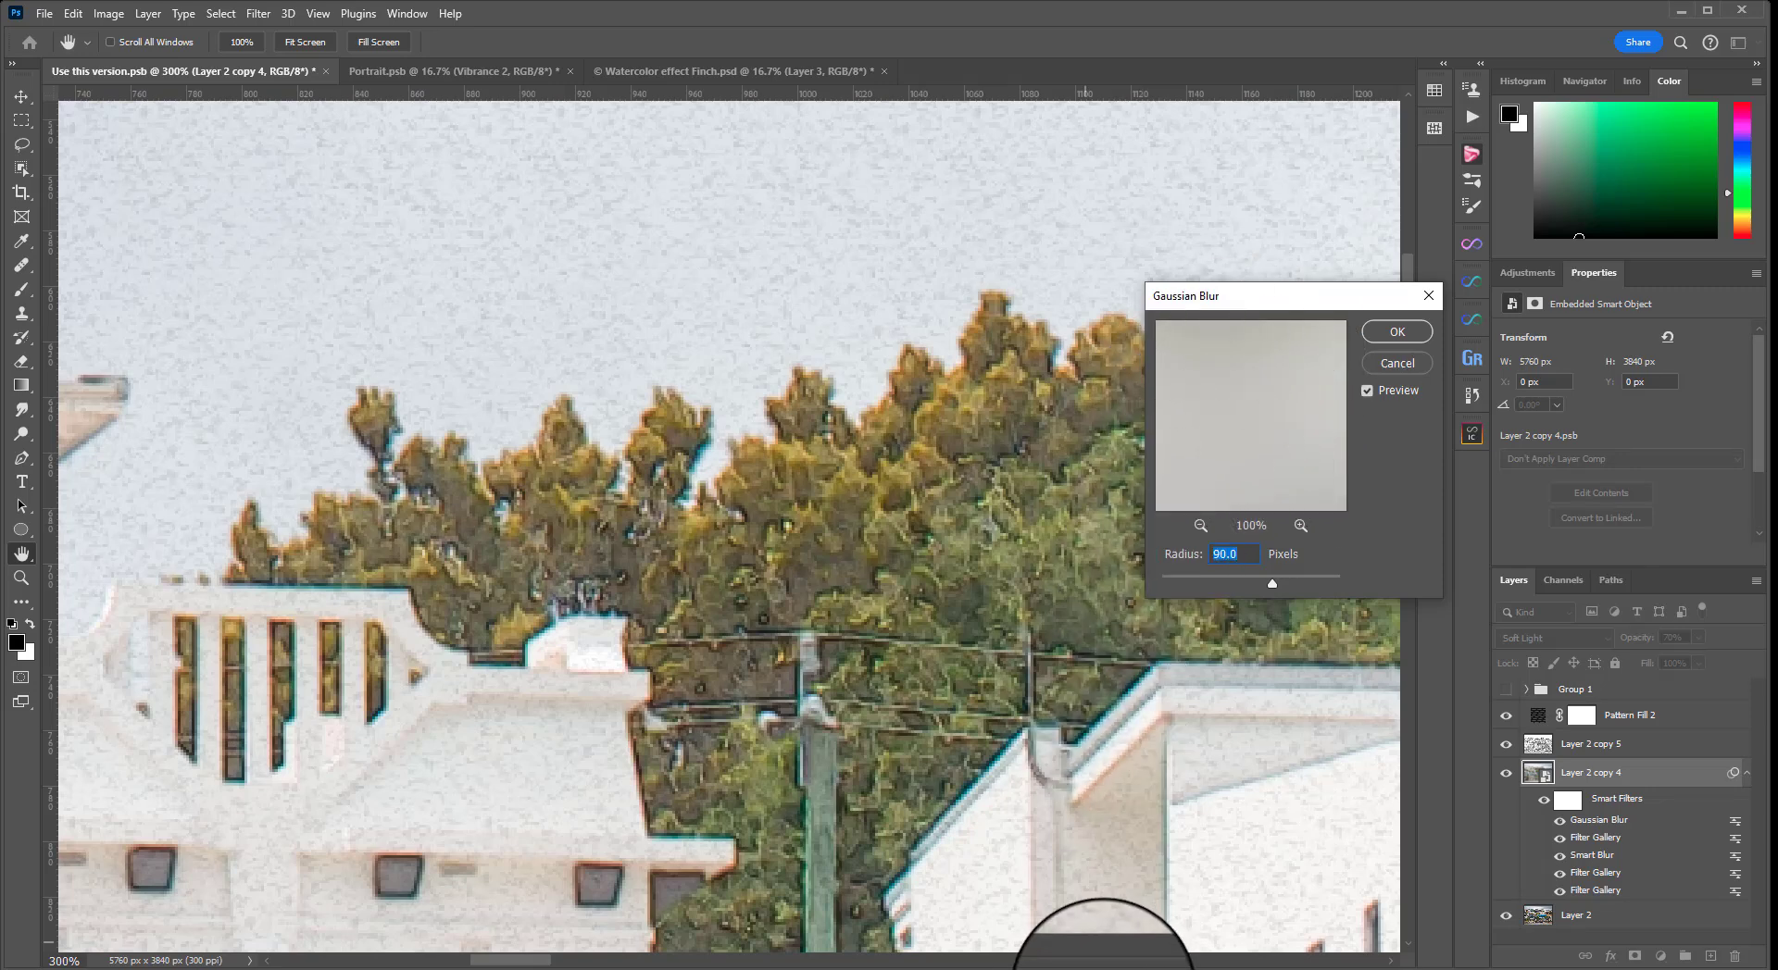
{"action": "left_click", "coordinate": [1400, 336]}
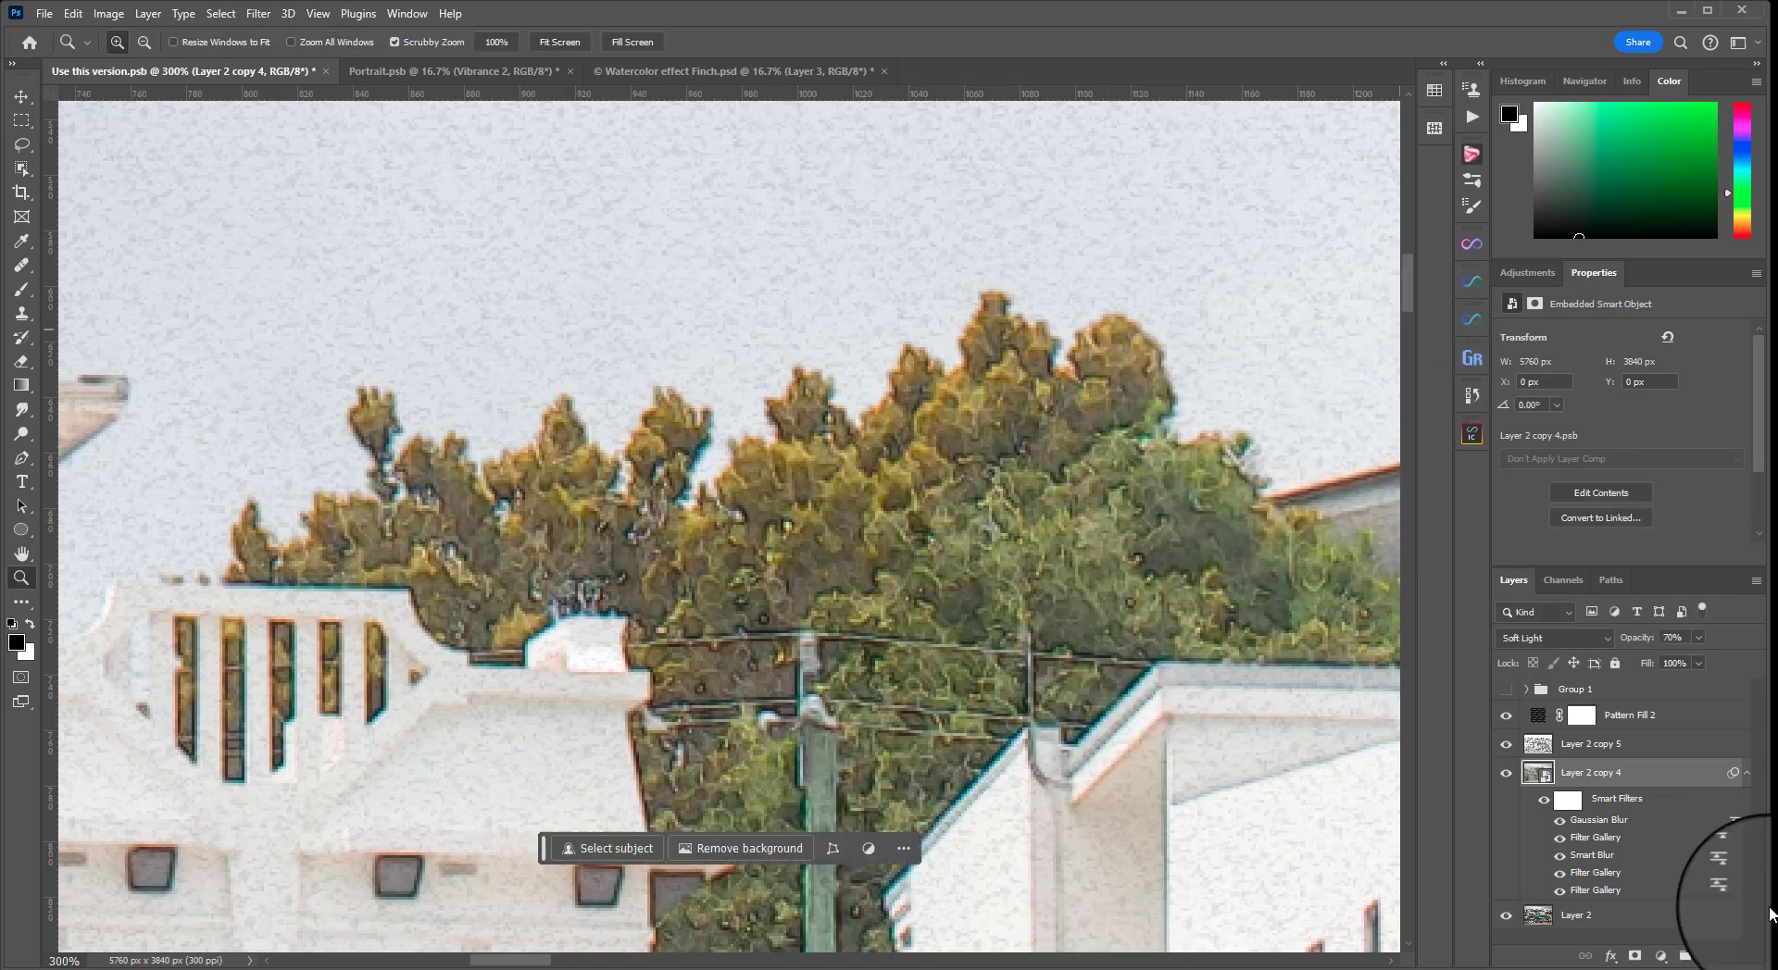
Set the Gaussian Blur's blending options to Soft Light at 74% opacity
{"action": "double_click", "coordinate": [1736, 823]}
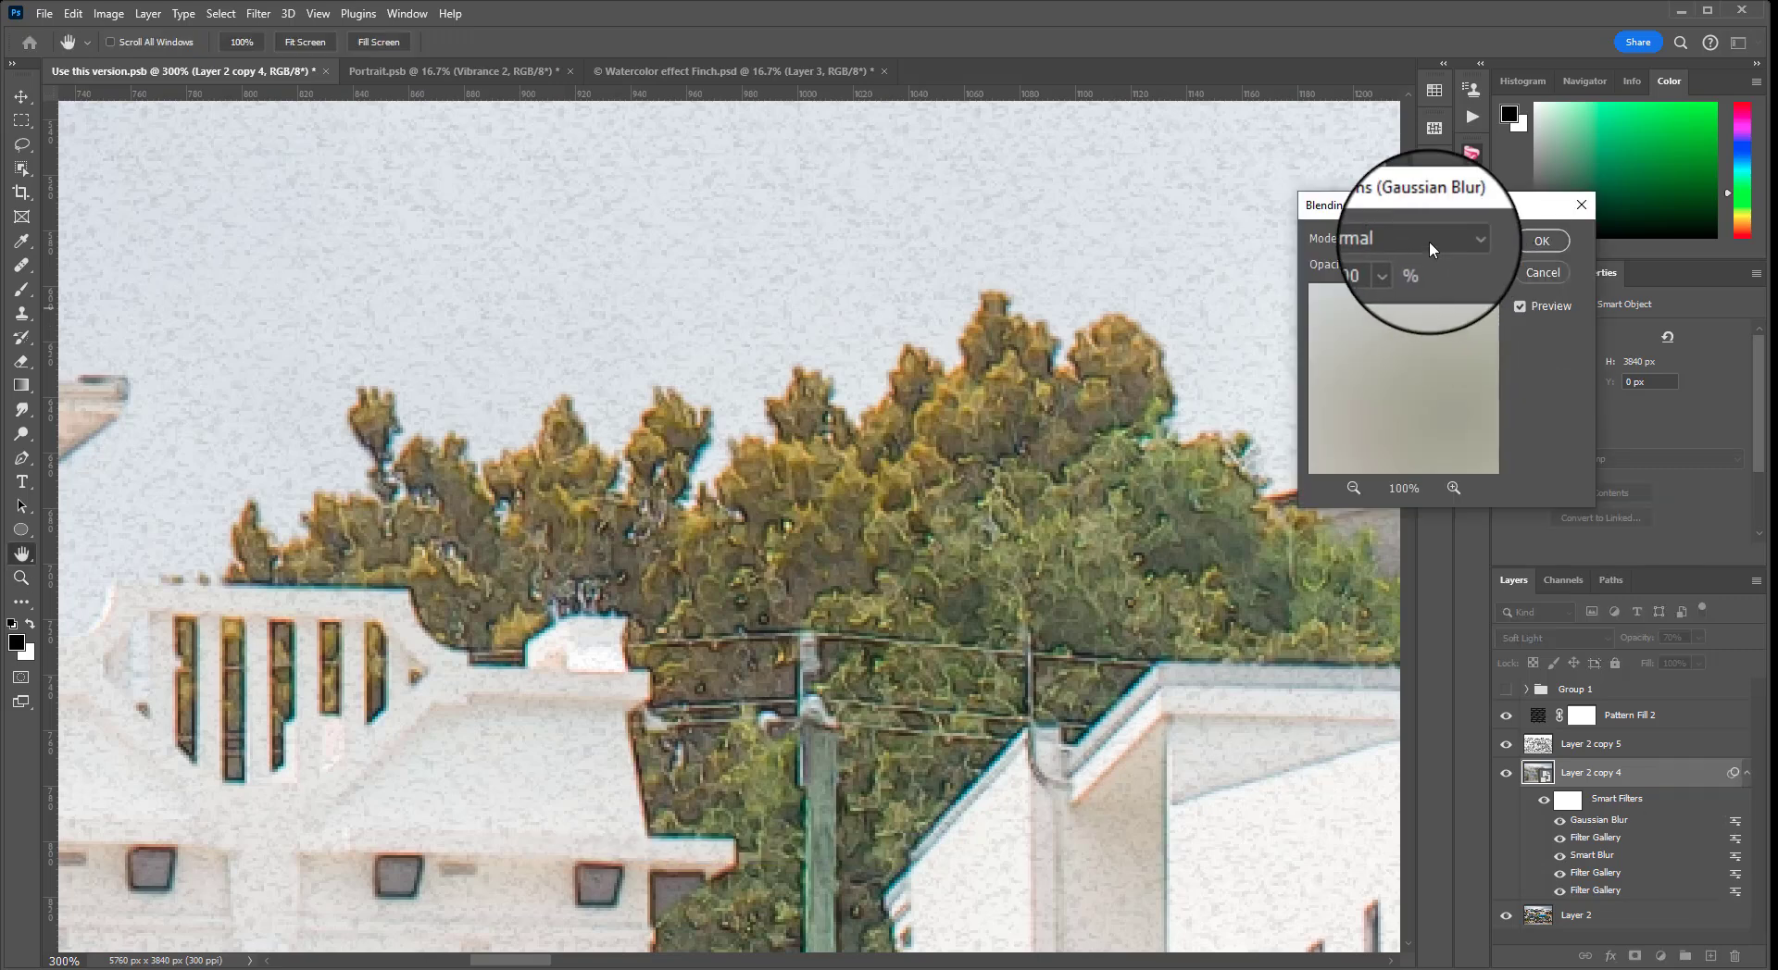
{"action": "left_click", "coordinate": [1426, 239]}
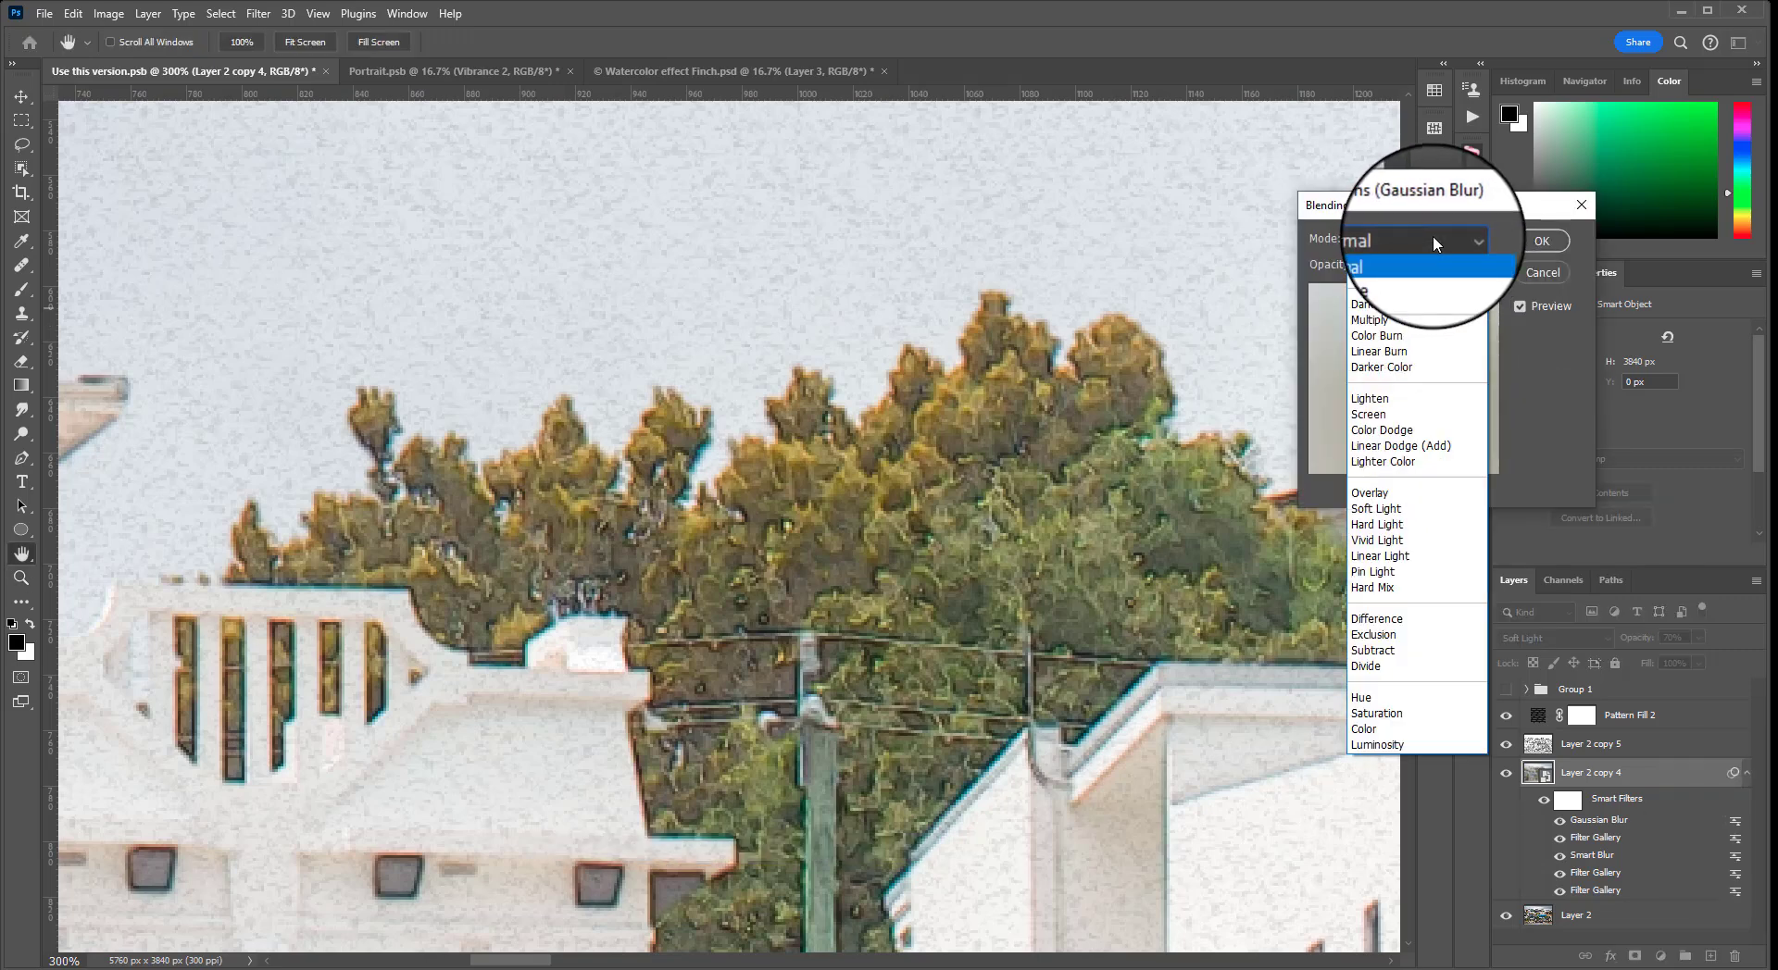
{"action": "left_click", "coordinate": [1389, 517]}
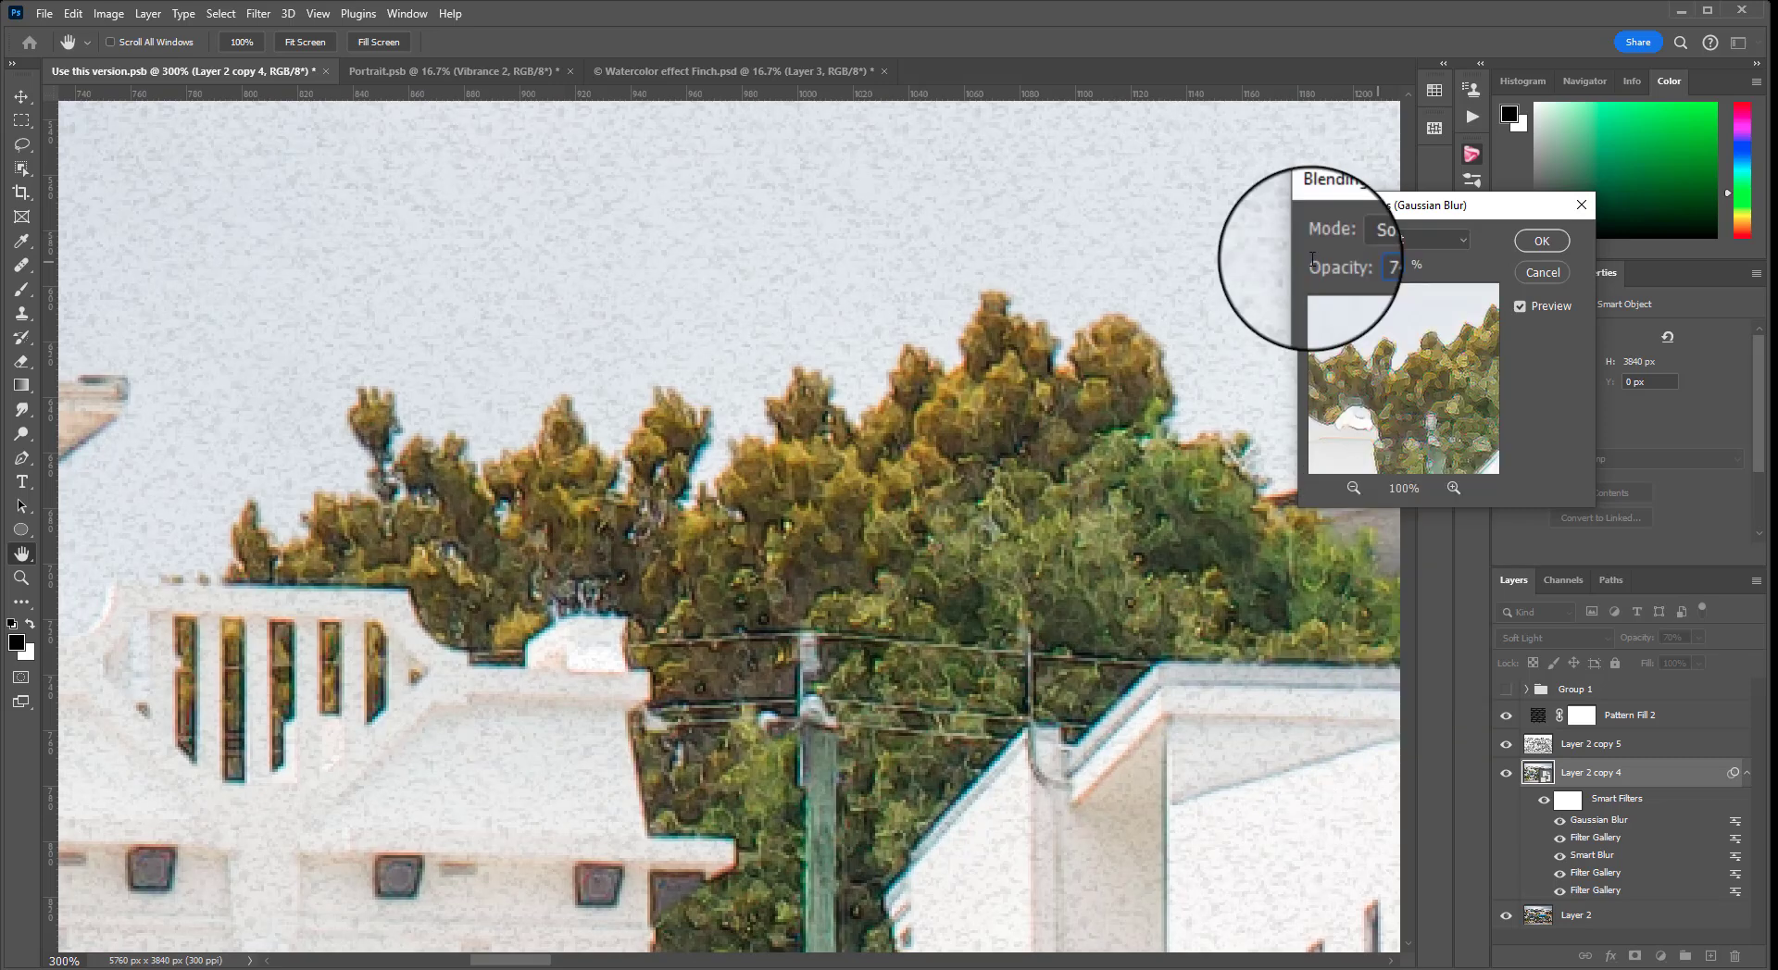
{"action": "left_click", "coordinate": [1520, 306]}
{"action": "left_click", "coordinate": [1520, 306]}
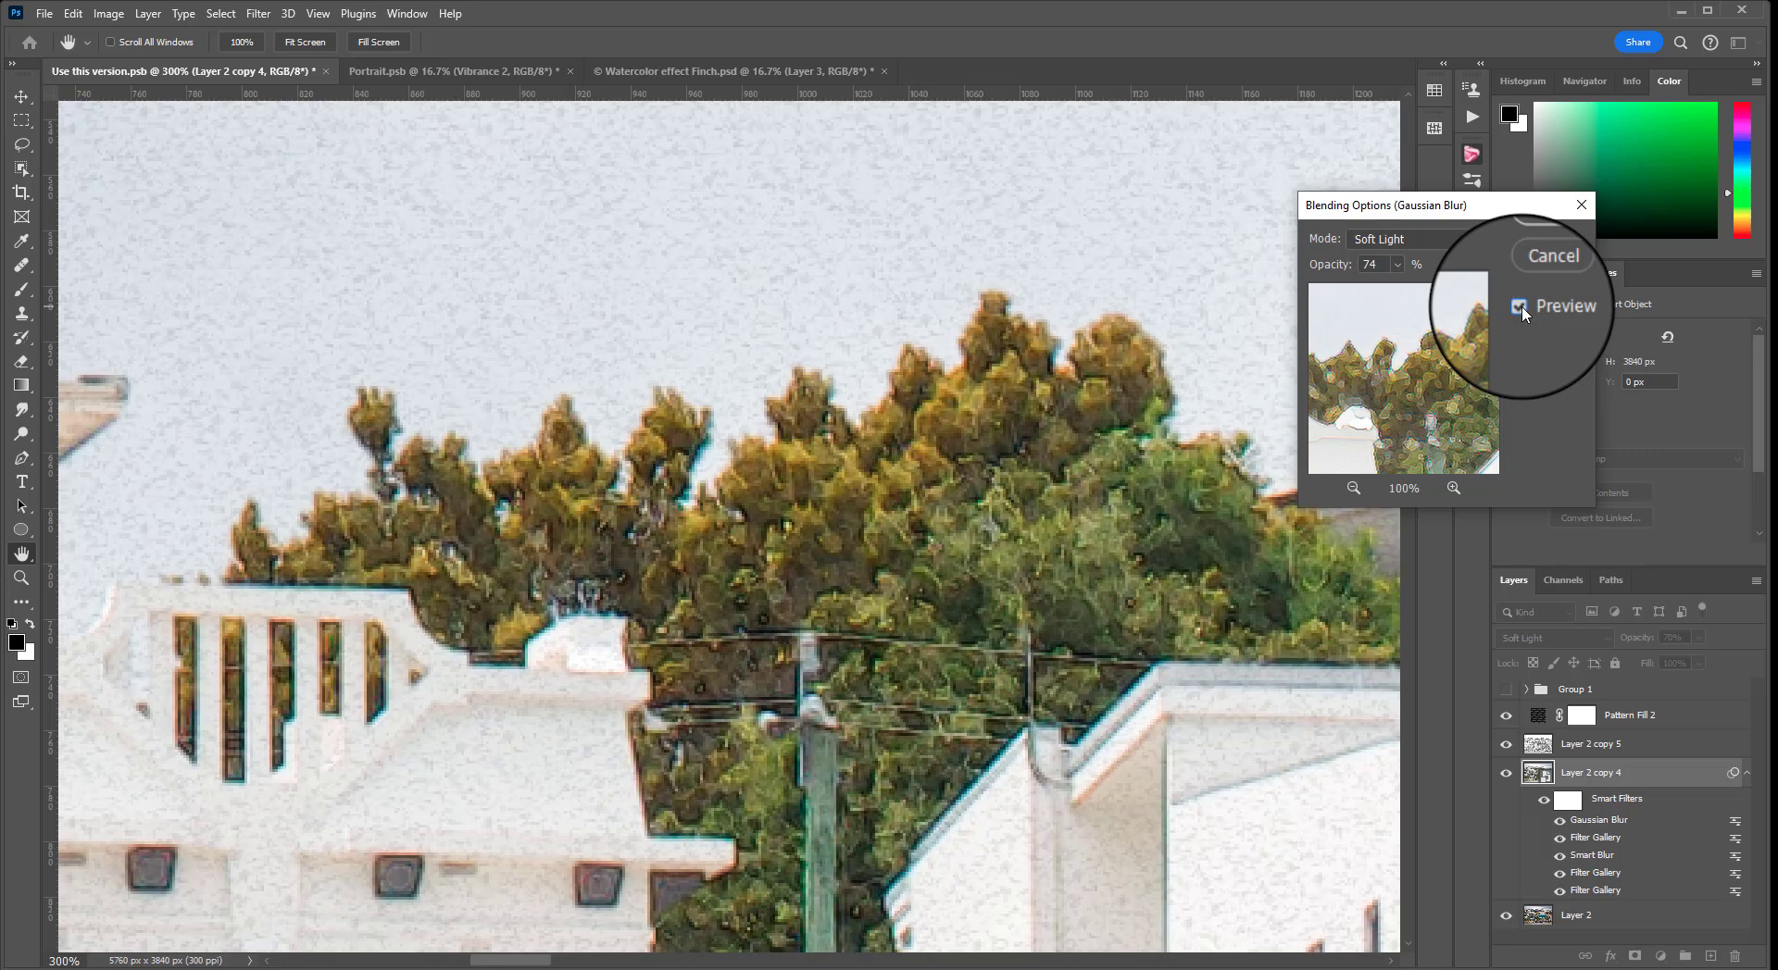
{"action": "key", "text": "Return"}
Zoom in to 100% on the brick building and pan across it
{"action": "key", "text": "z"}
{"action": "key", "text": "ctrl+minus"}
{"action": "key", "text": "ctrl+minus"}
{"action": "key", "text": "ctrl+minus"}
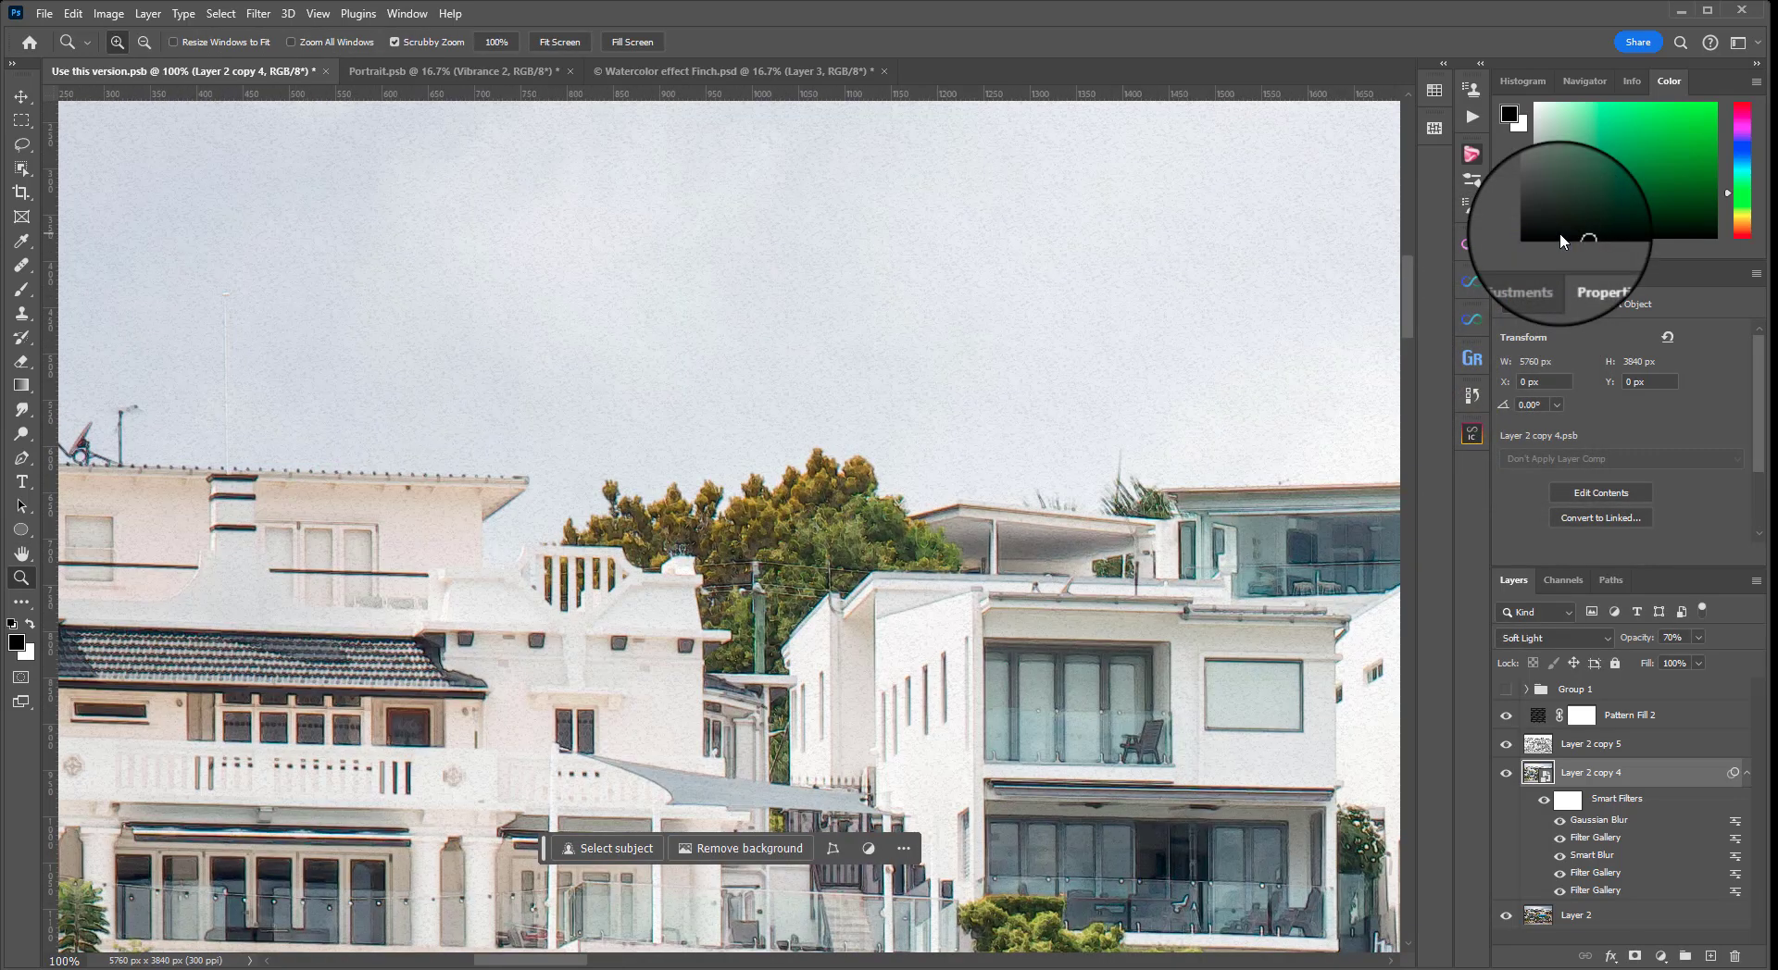
{"action": "key", "text": "ctrl+minus"}
{"action": "key", "text": "ctrl+minus"}
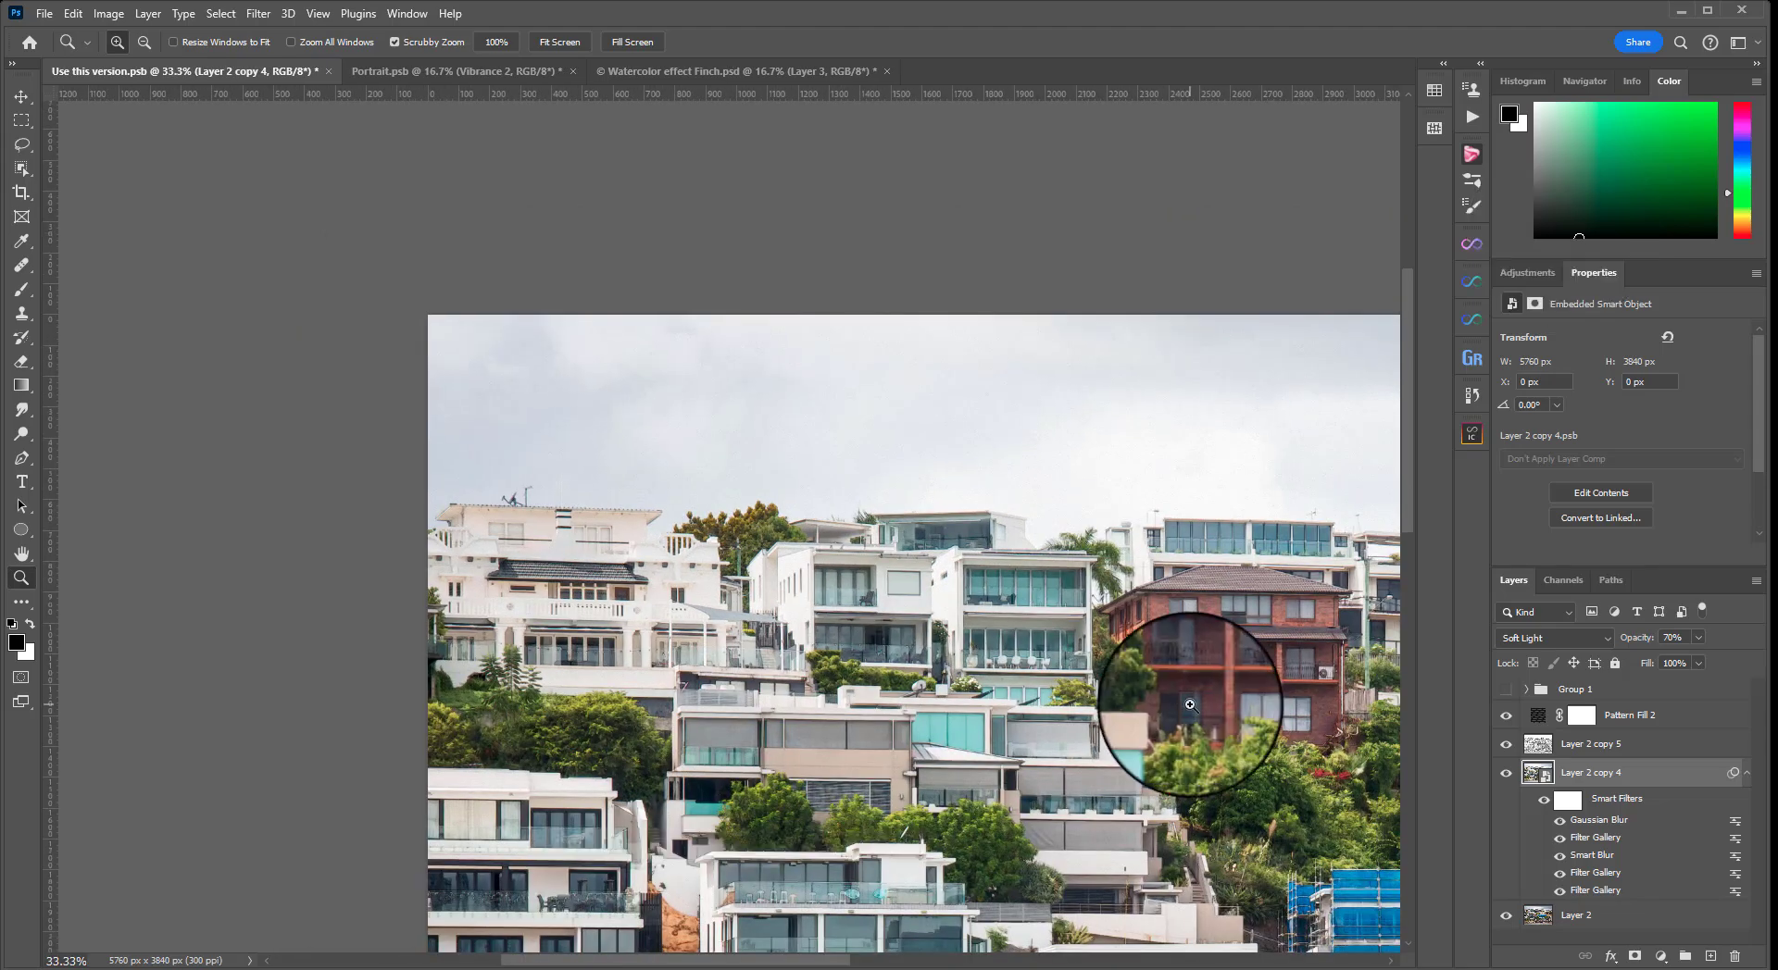
{"action": "left_click", "coordinate": [1190, 705]}
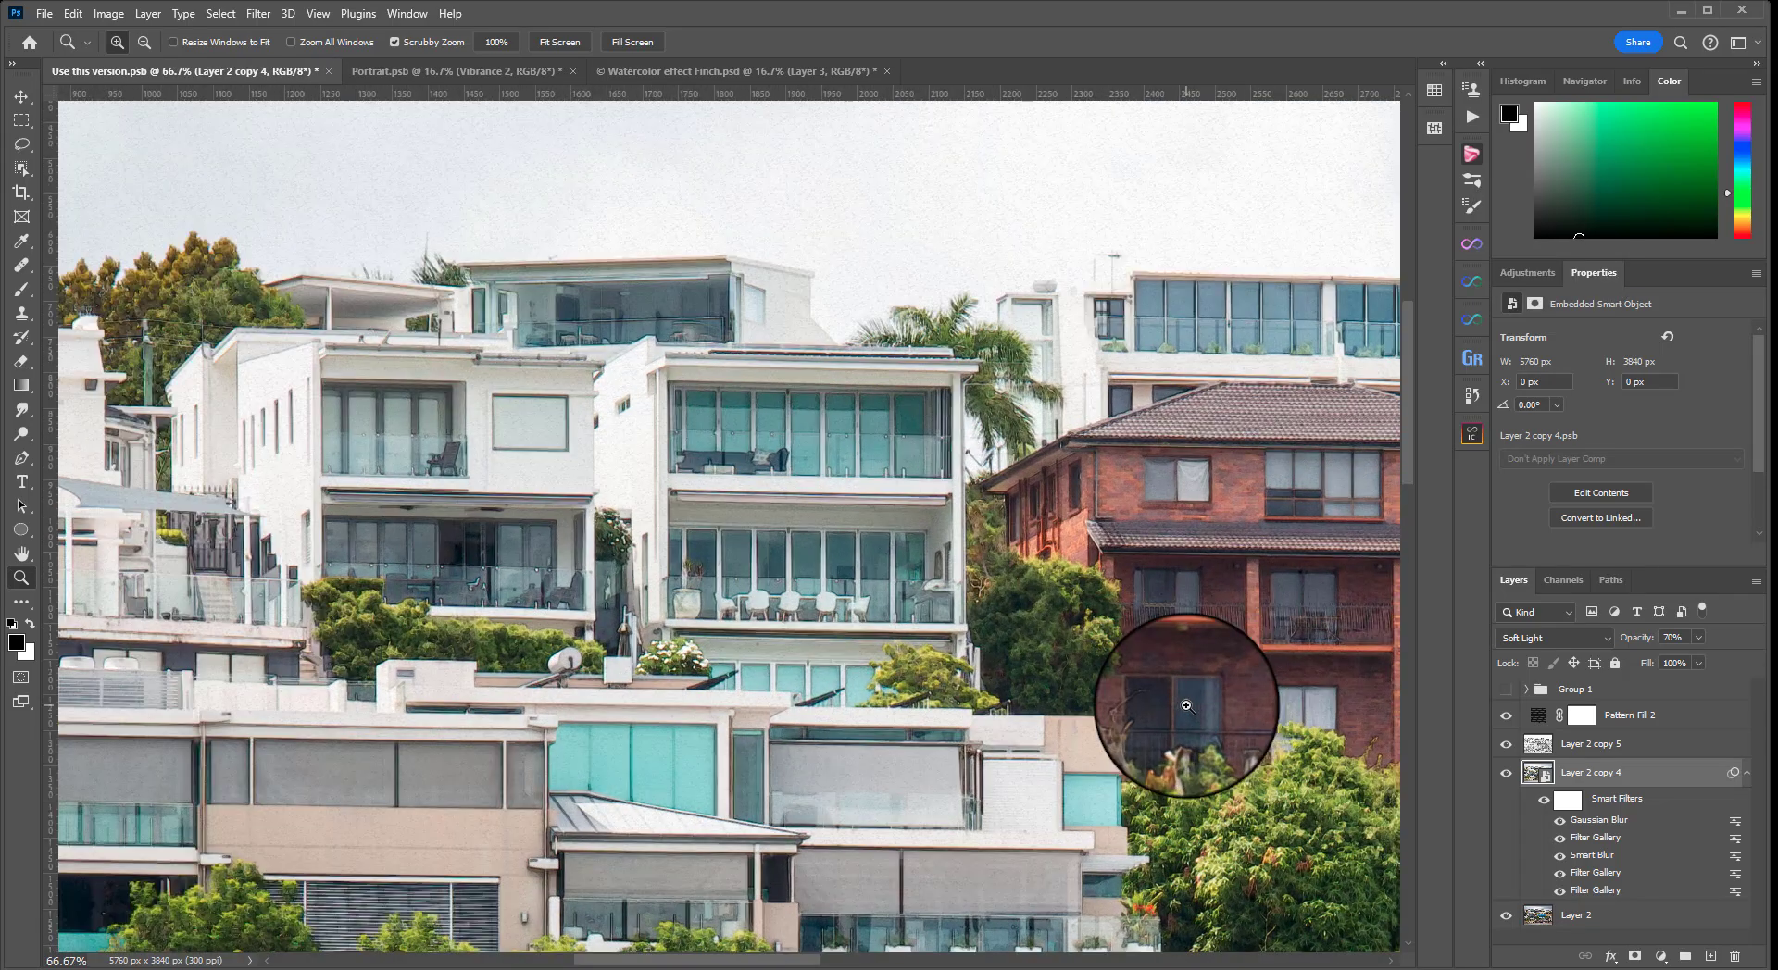
{"action": "left_click", "coordinate": [1186, 705]}
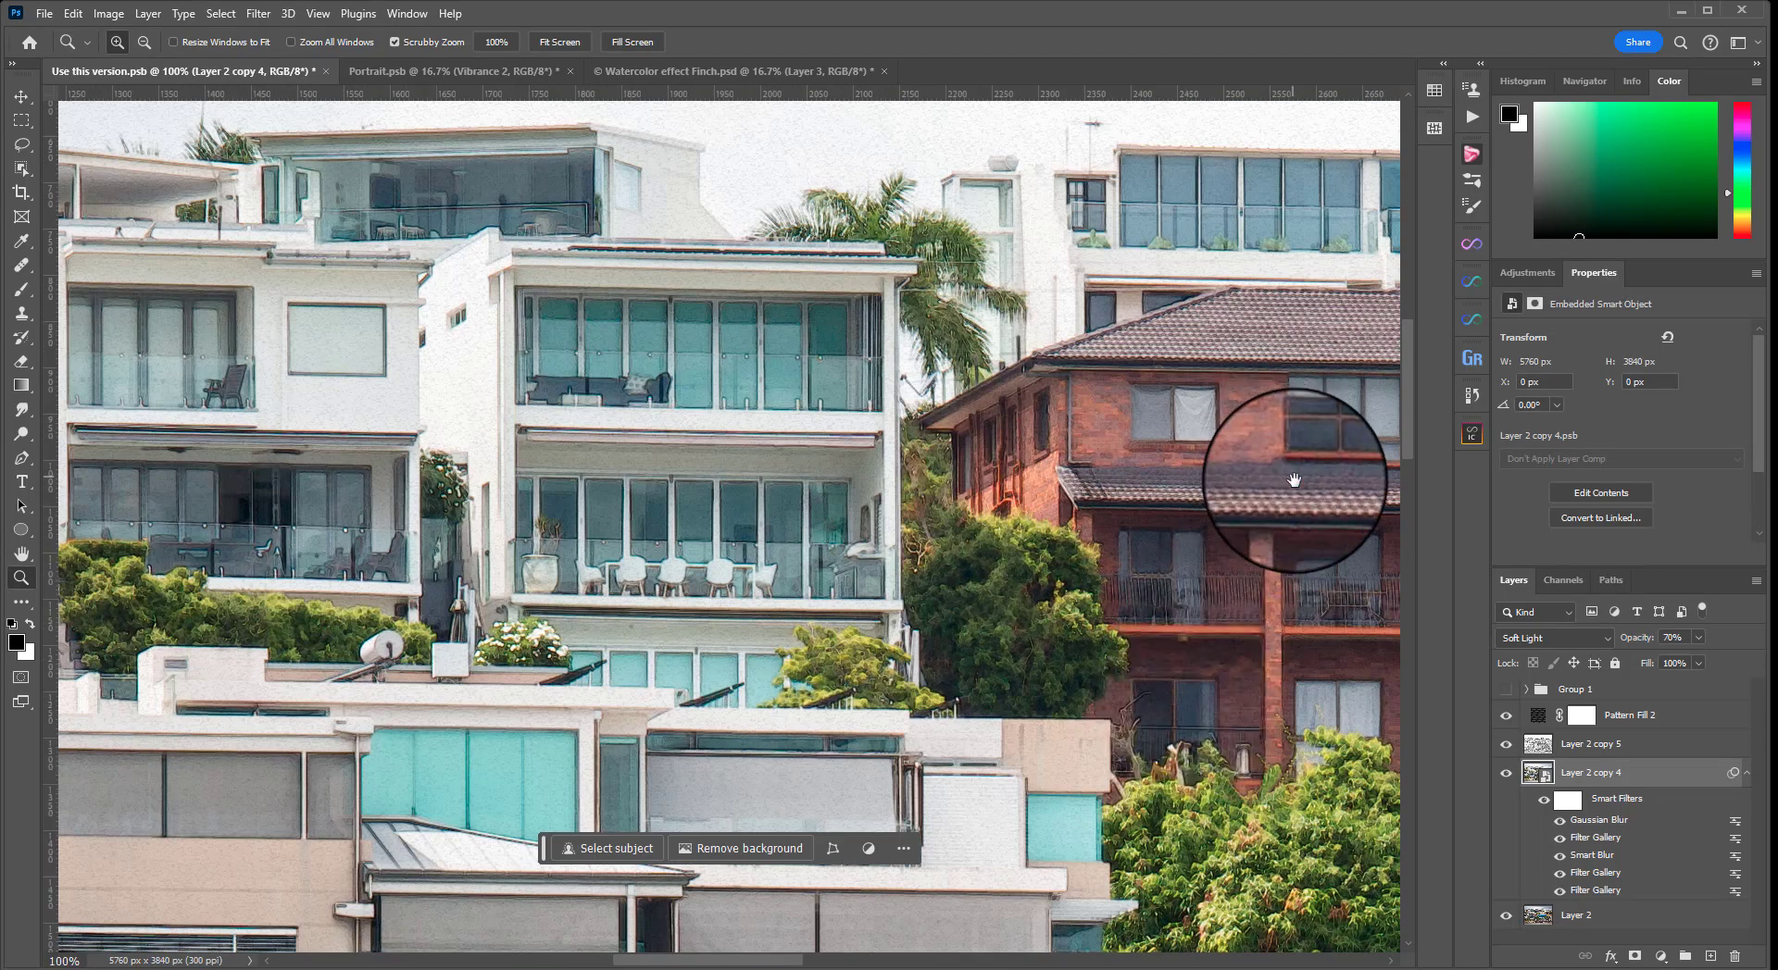
{"action": "left_click_drag", "start_coordinate": [1287, 470], "coordinate": [957, 454]}
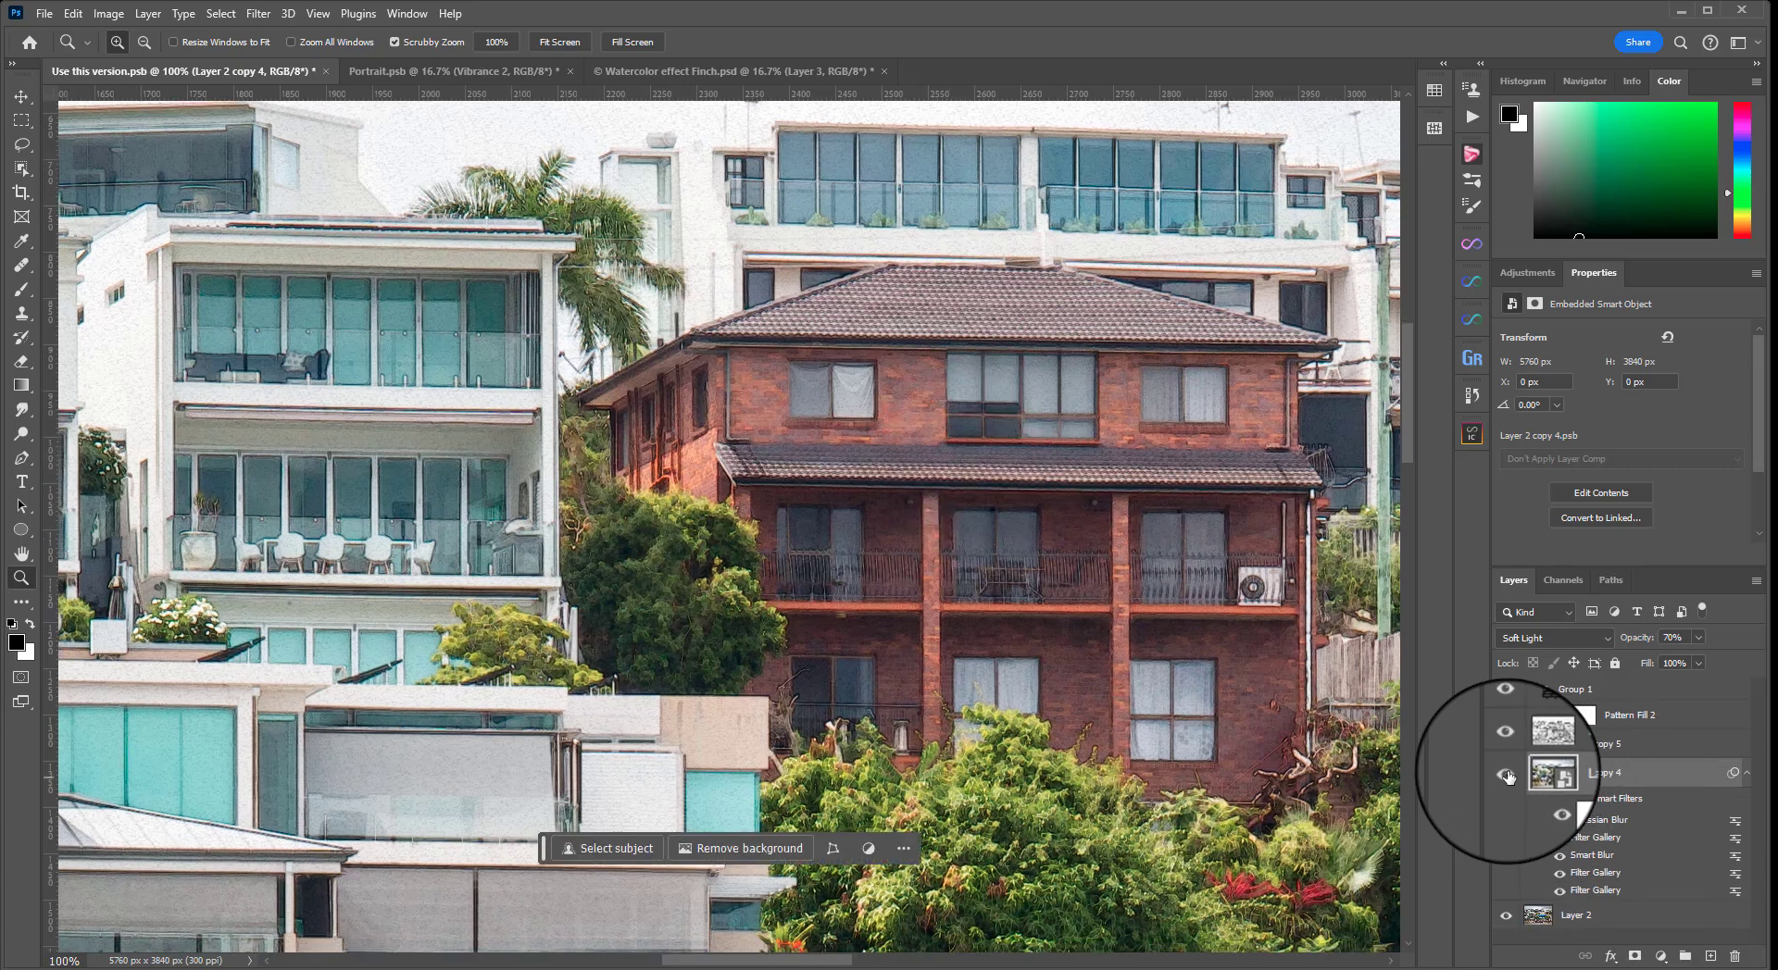
Keep original Layer 2 hidden after comparing, then show and select the Layer 2 copy 5 sketch layer
{"action": "mouse_move", "coordinate": [1506, 776]}
{"action": "left_mouse_down"}
{"action": "mouse_move", "coordinate": [1506, 693]}
{"action": "mouse_move", "coordinate": [1509, 748]}
{"action": "left_mouse_up"}
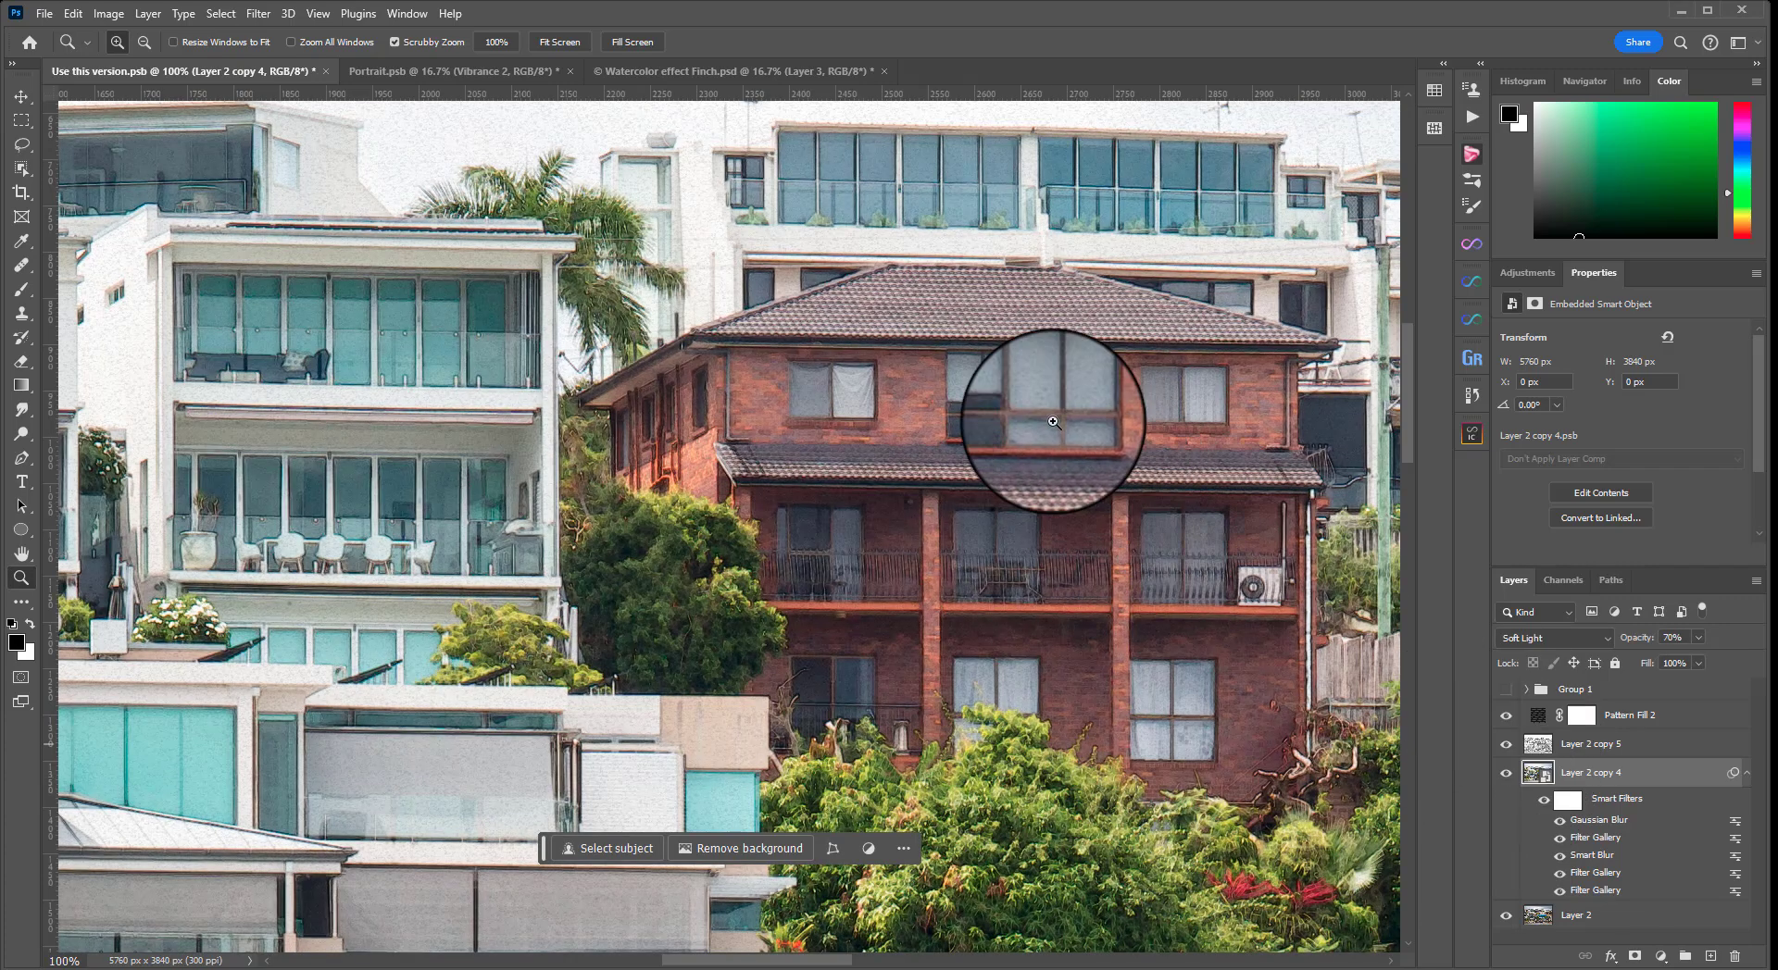
{"action": "left_click", "coordinate": [1041, 483], "text": "alt"}
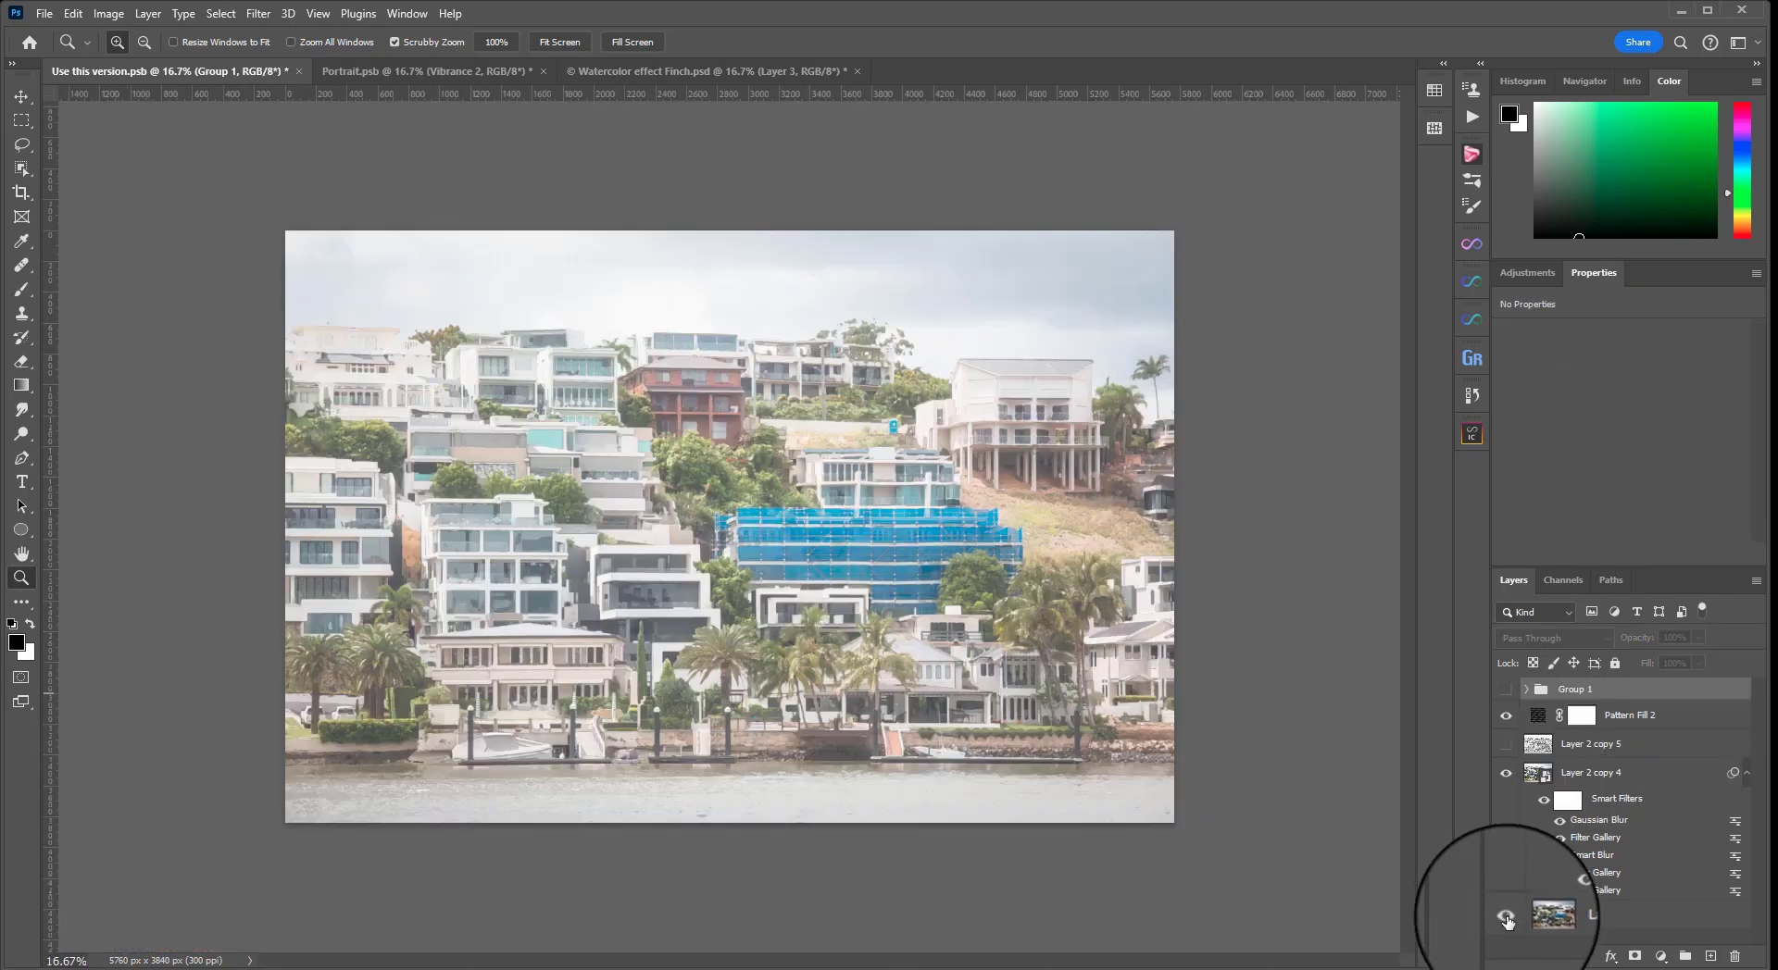
{"action": "left_click", "coordinate": [1506, 917]}
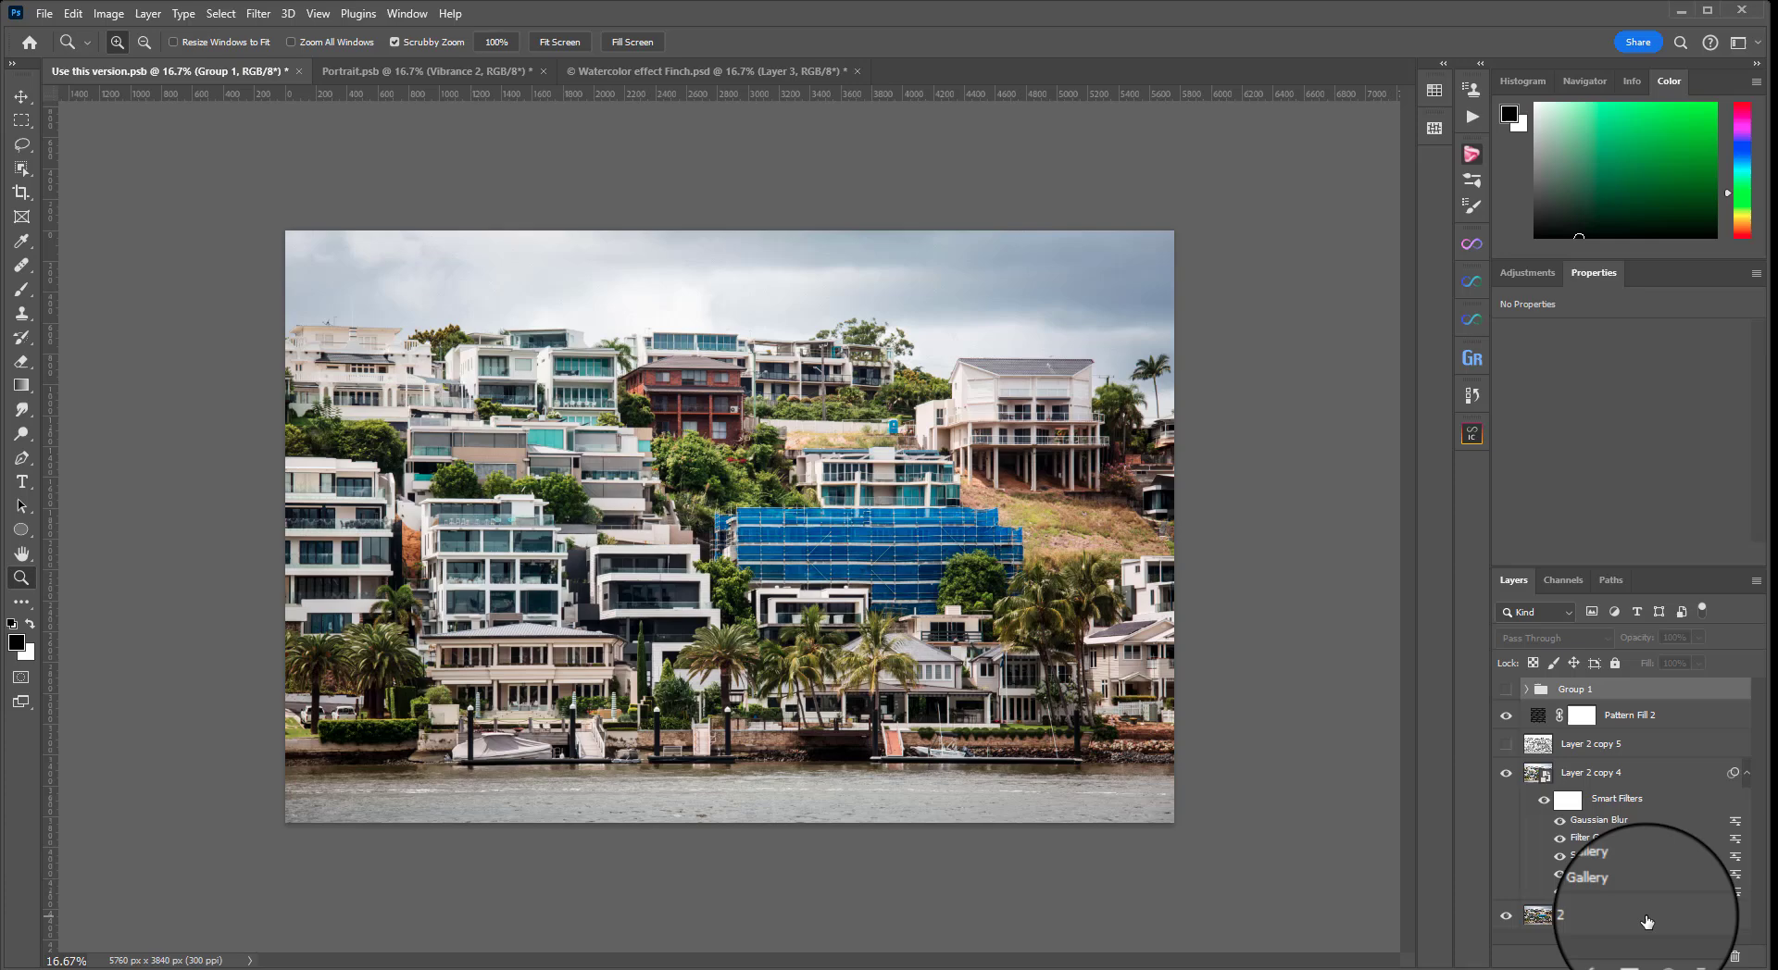
{"action": "left_click", "coordinate": [1506, 919]}
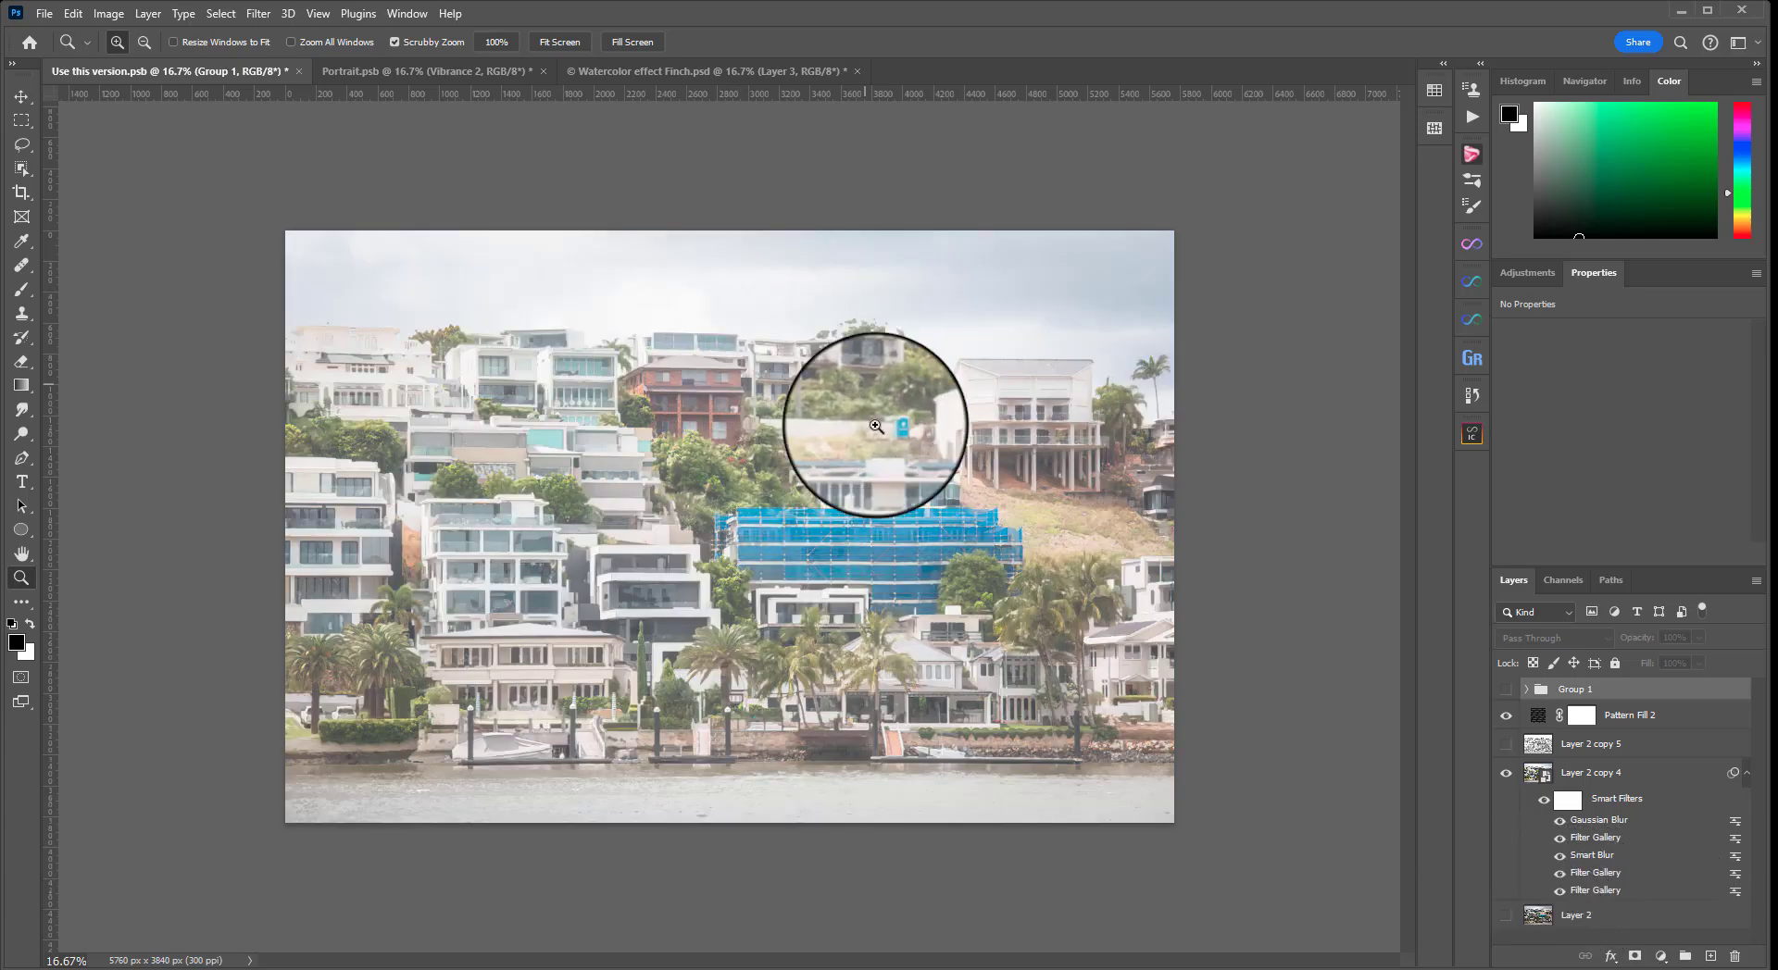
{"action": "left_click", "coordinate": [970, 437]}
{"action": "left_click", "coordinate": [971, 437], "text": "alt"}
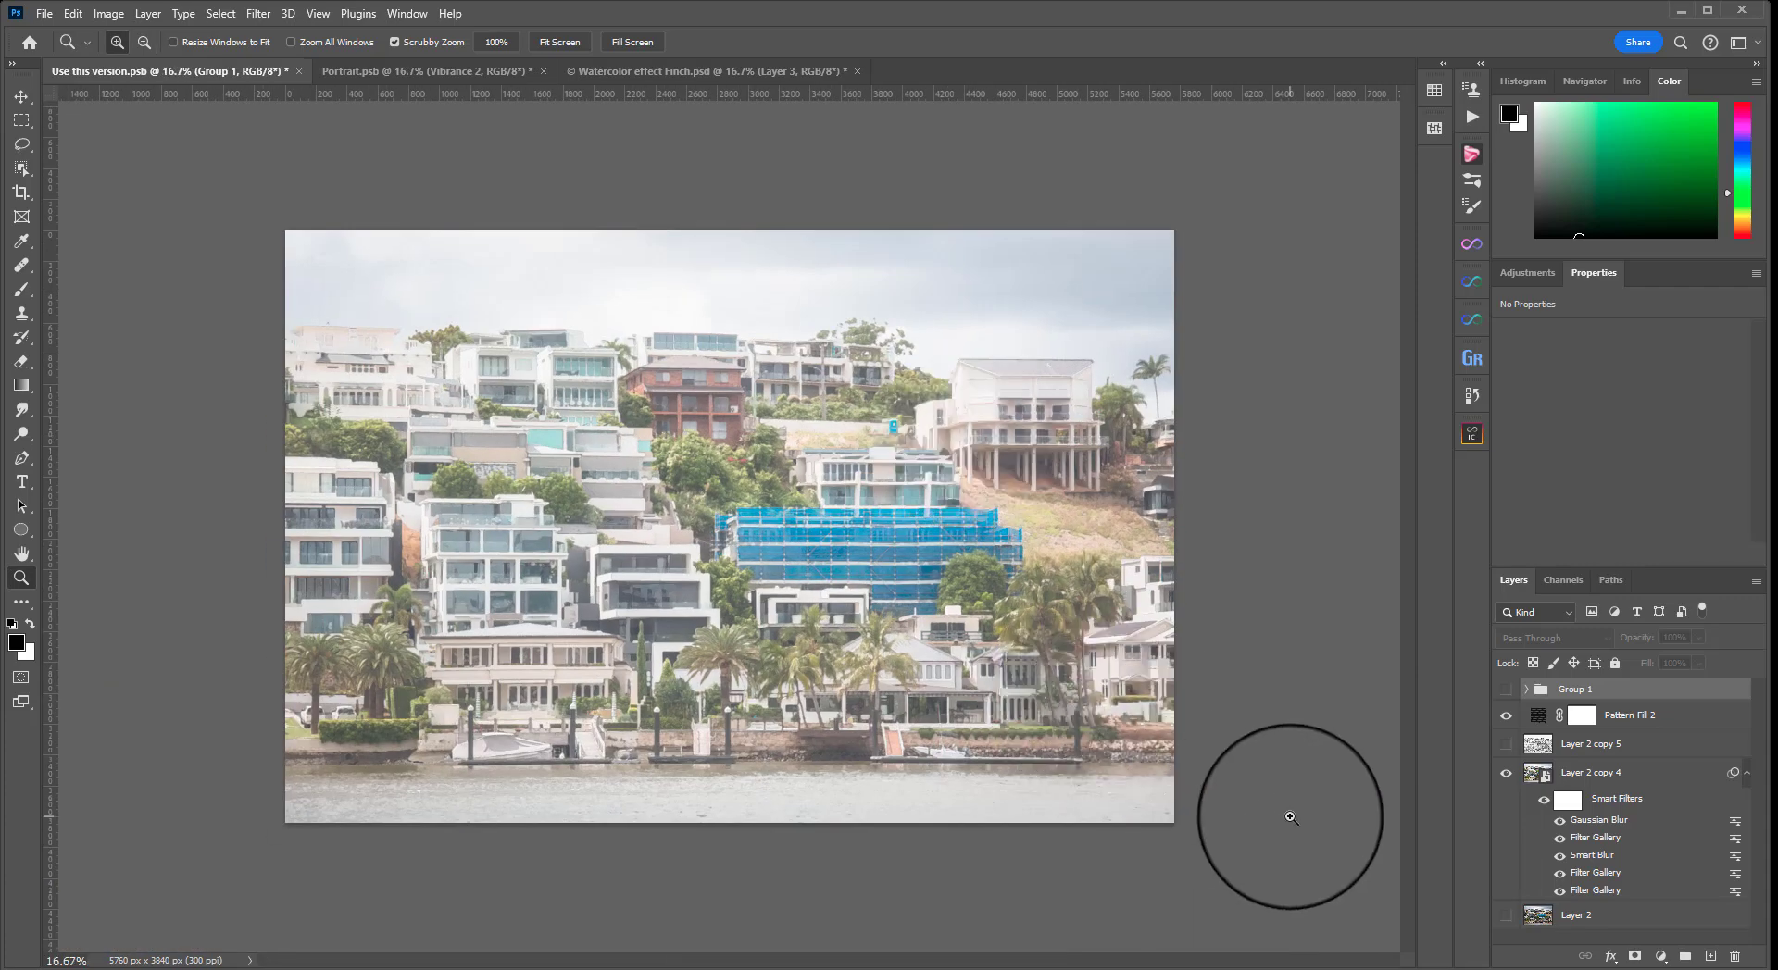
{"action": "left_click", "coordinate": [1505, 744]}
{"action": "left_click", "coordinate": [1537, 750]}
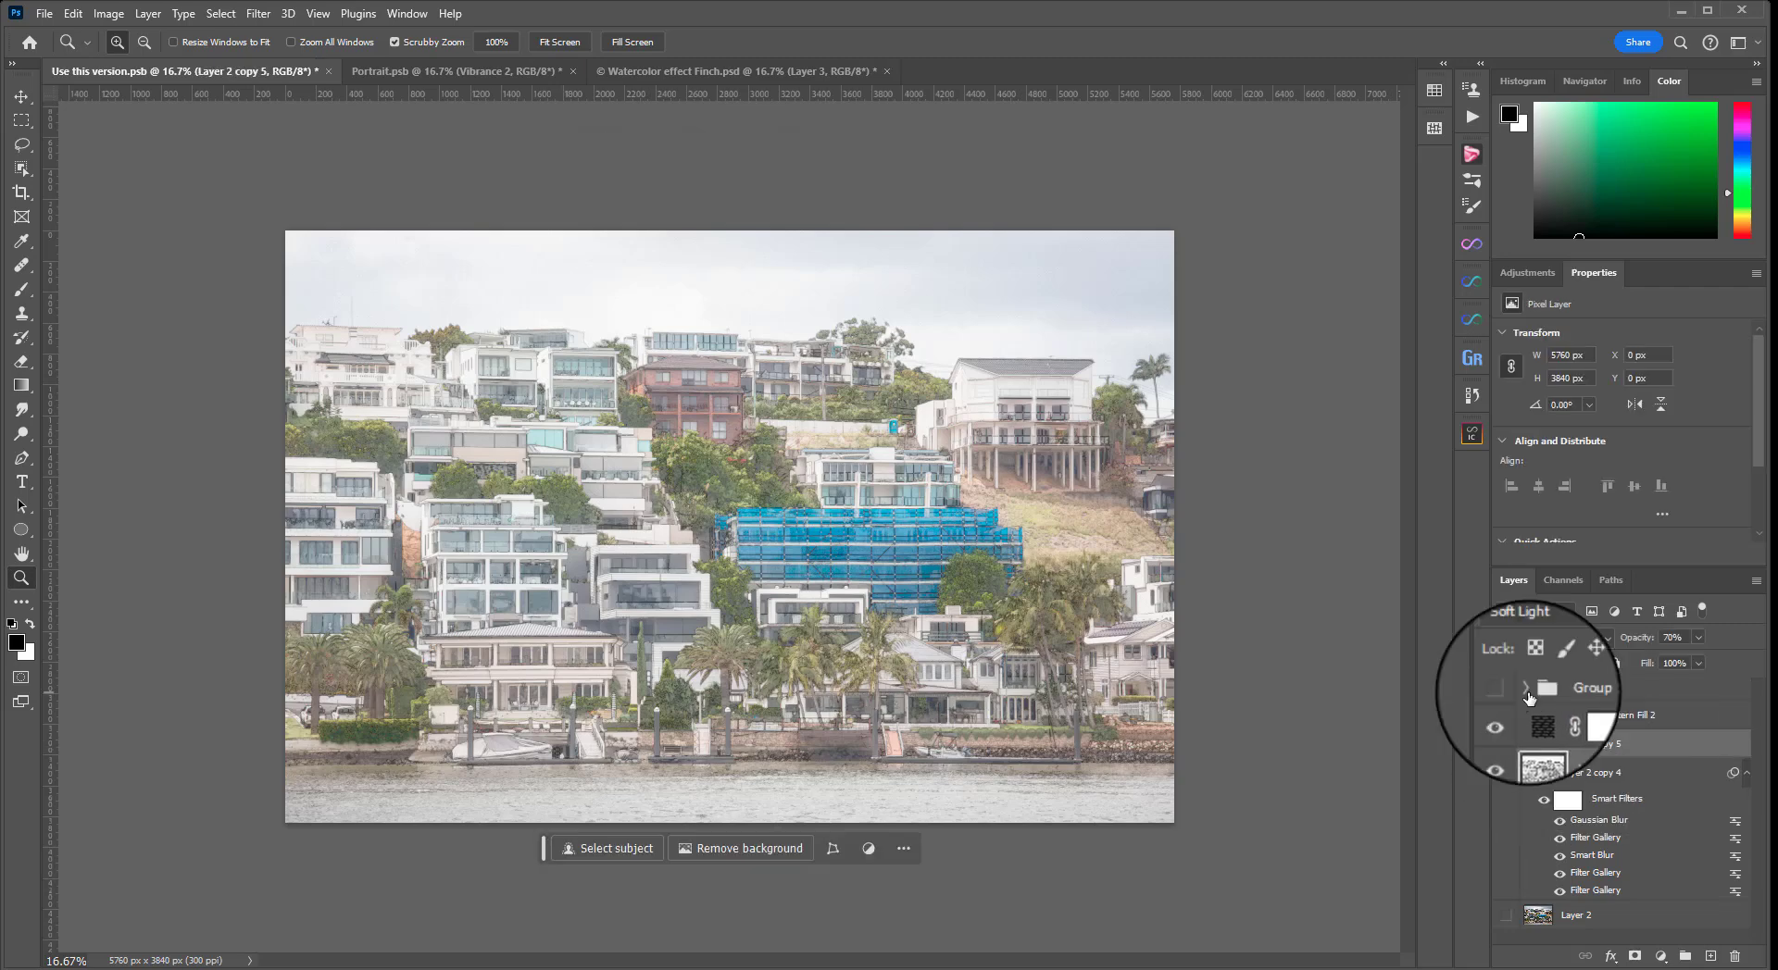
Add a Levels adjustment layer with the black input point raised to 27
{"action": "left_click", "coordinate": [1659, 959]}
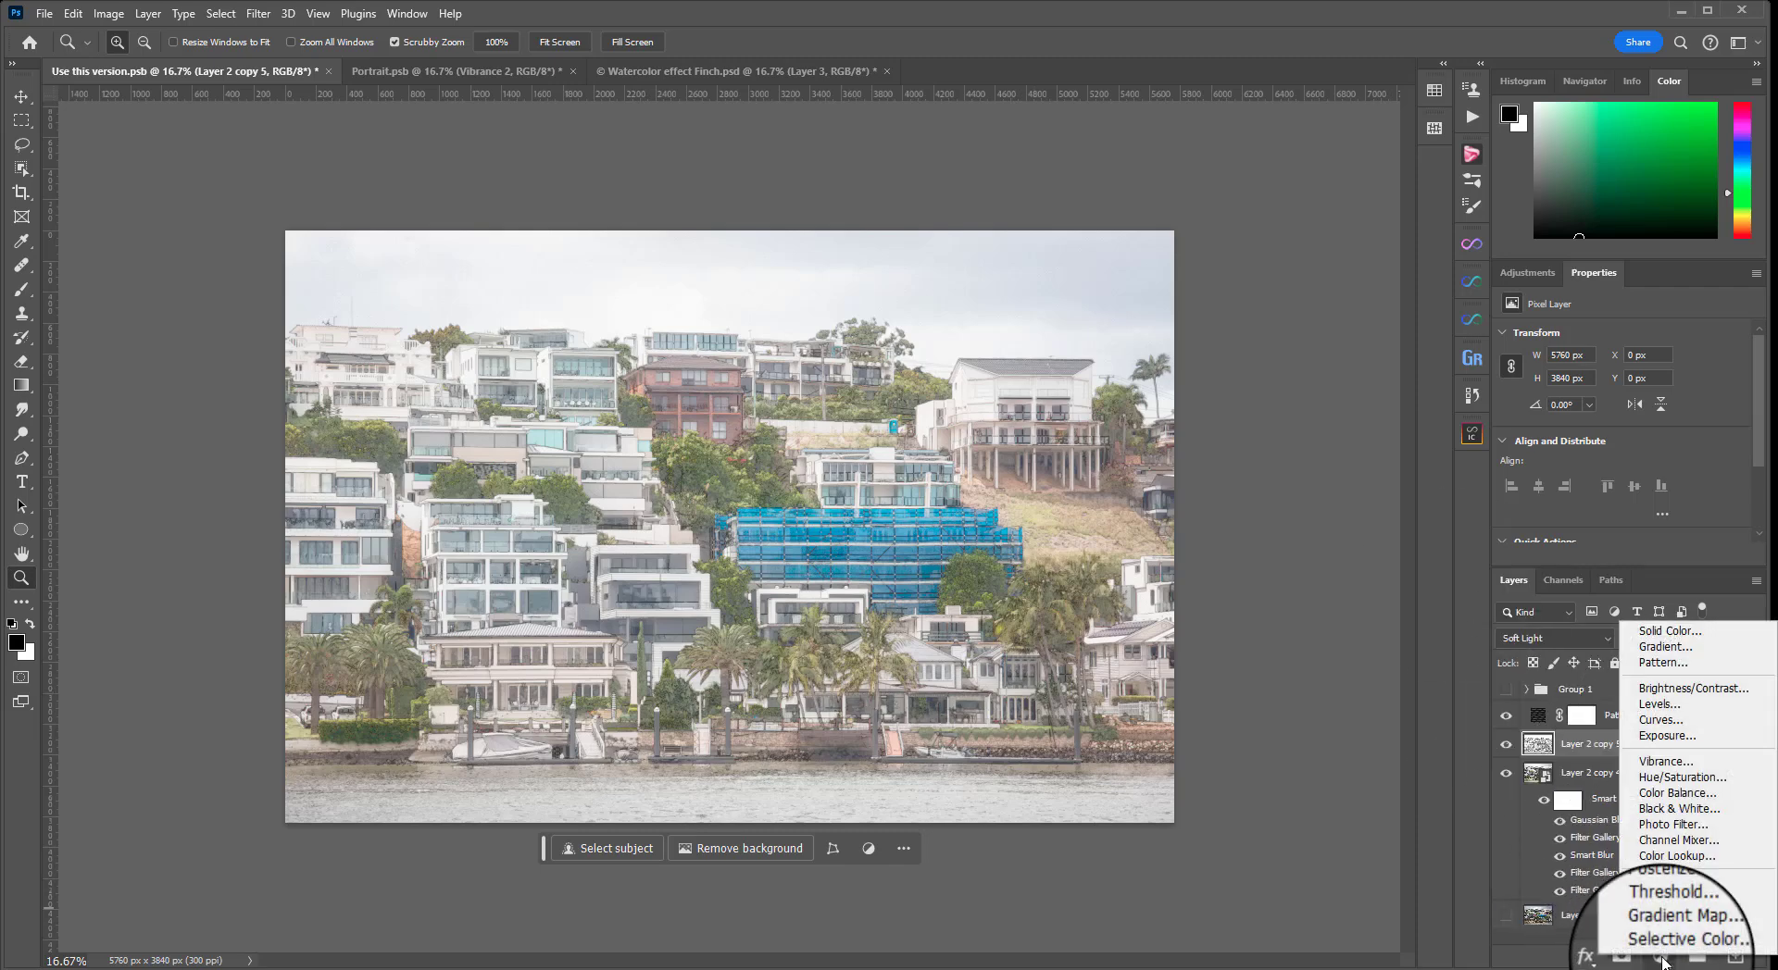
{"action": "left_click", "coordinate": [1676, 712]}
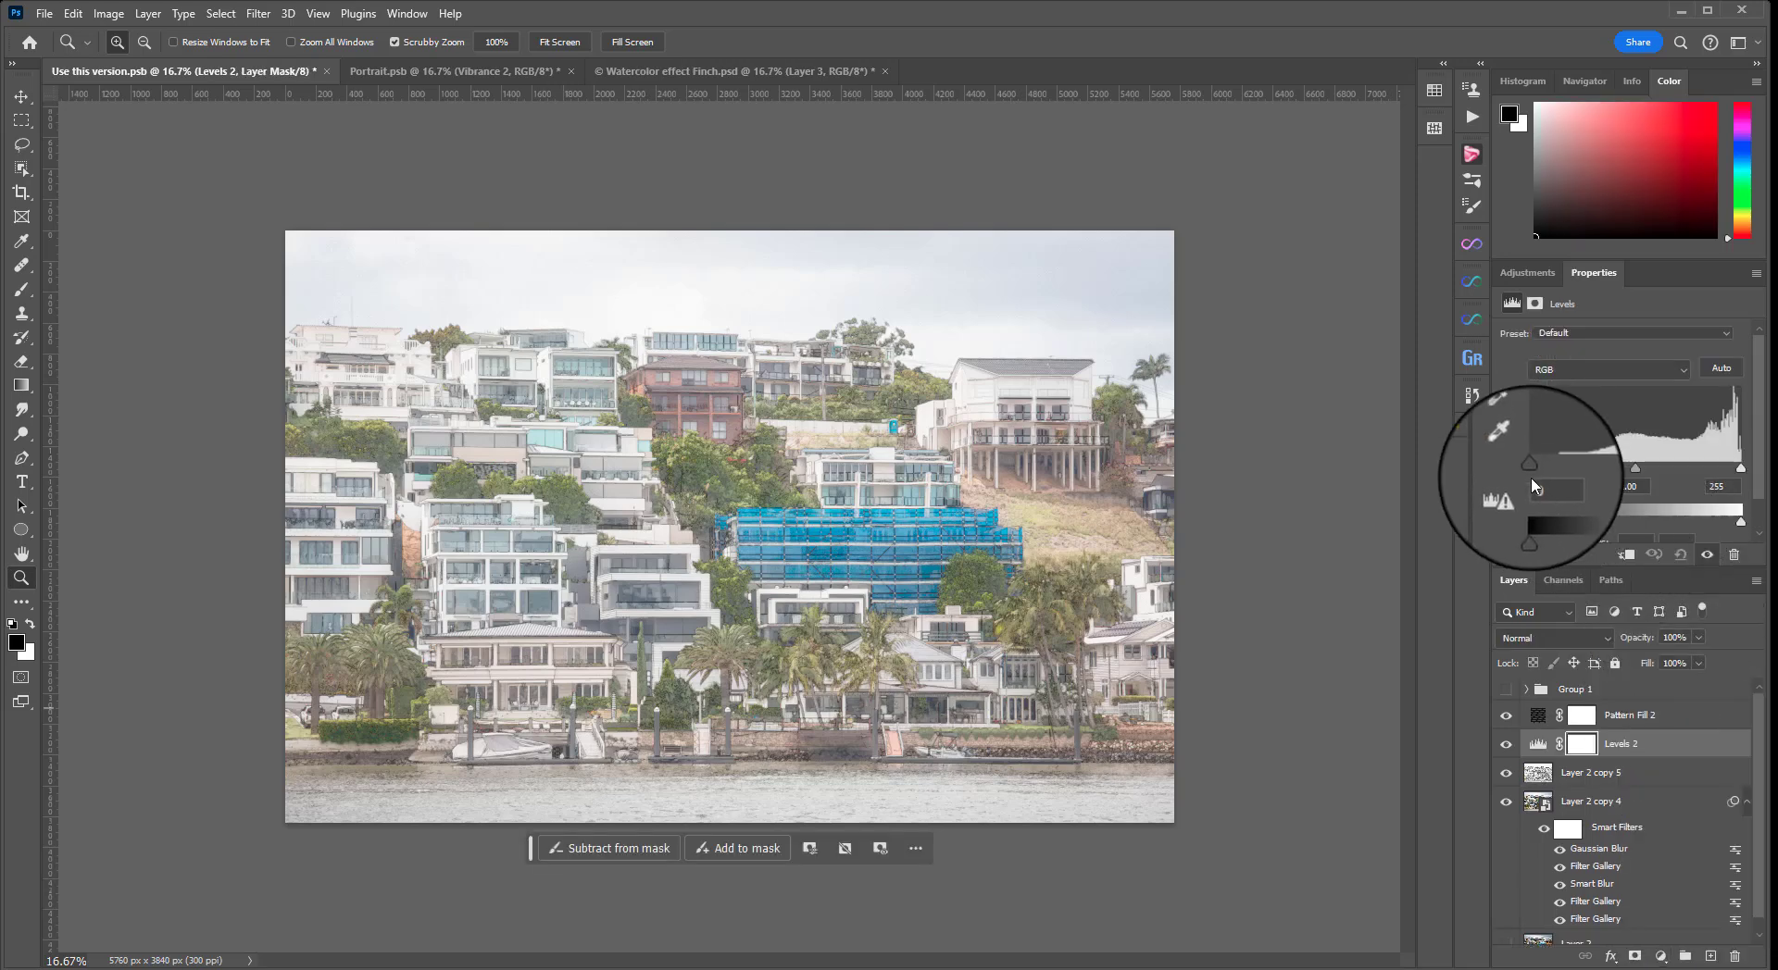
{"action": "left_click_drag", "start_coordinate": [1531, 468], "coordinate": [1552, 469]}
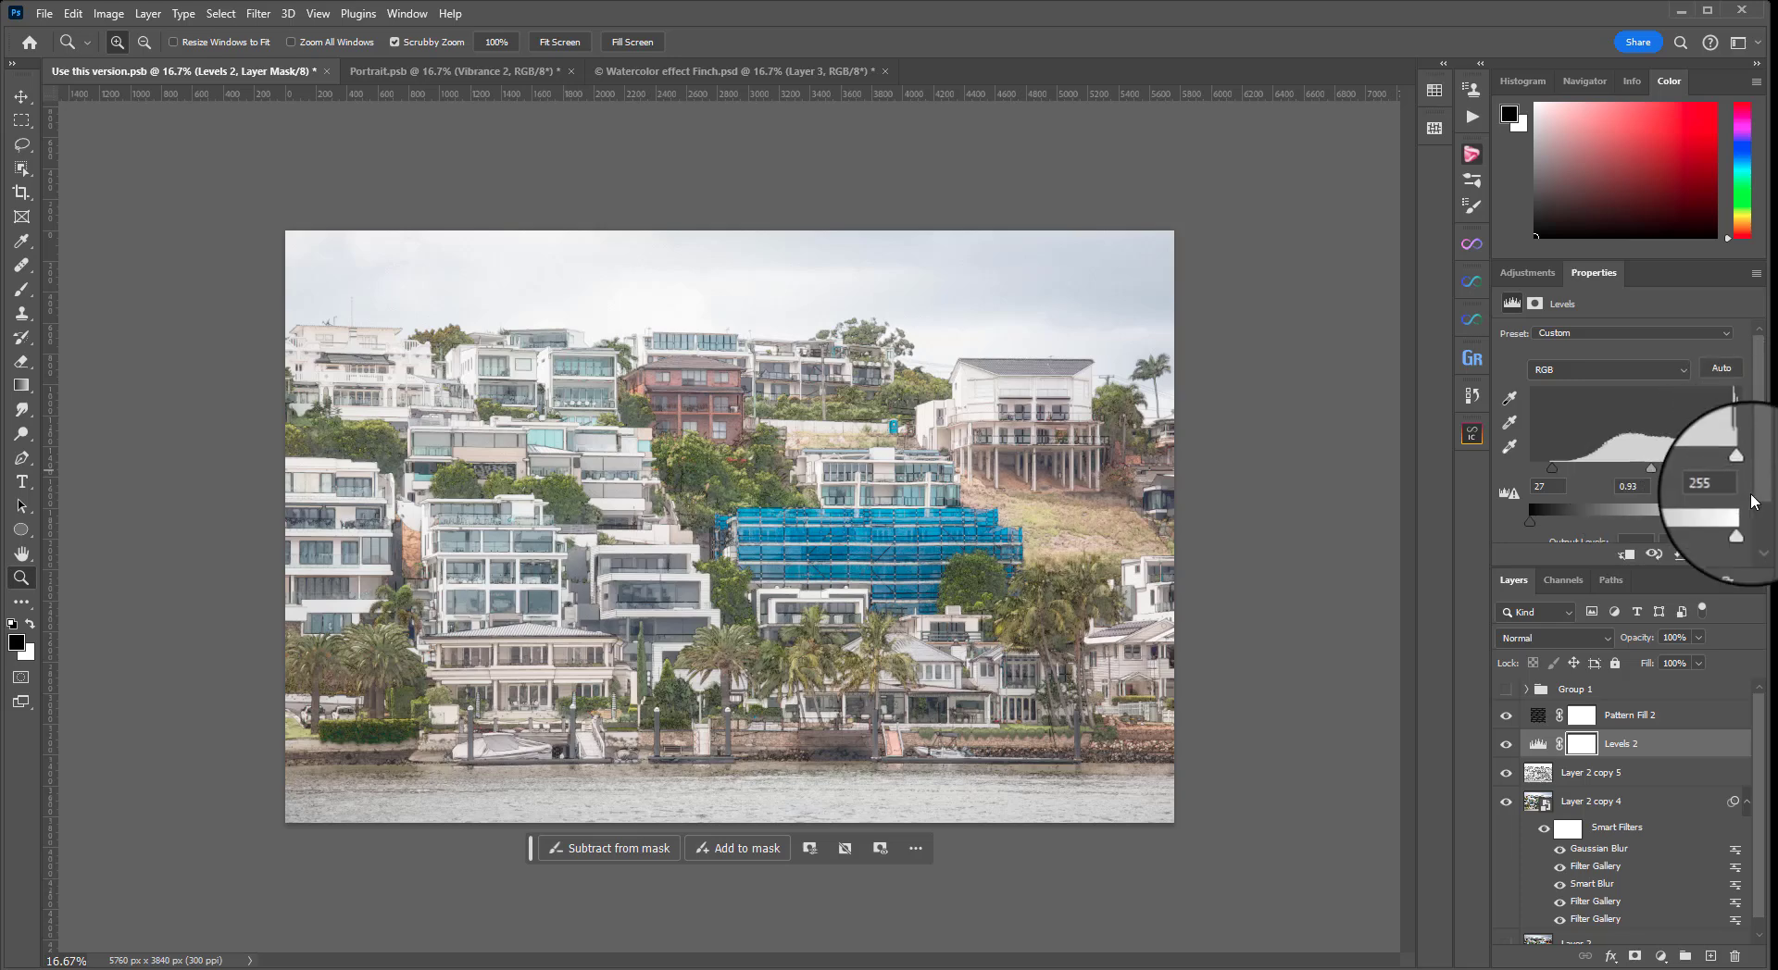
{"action": "left_click", "coordinate": [1510, 750]}
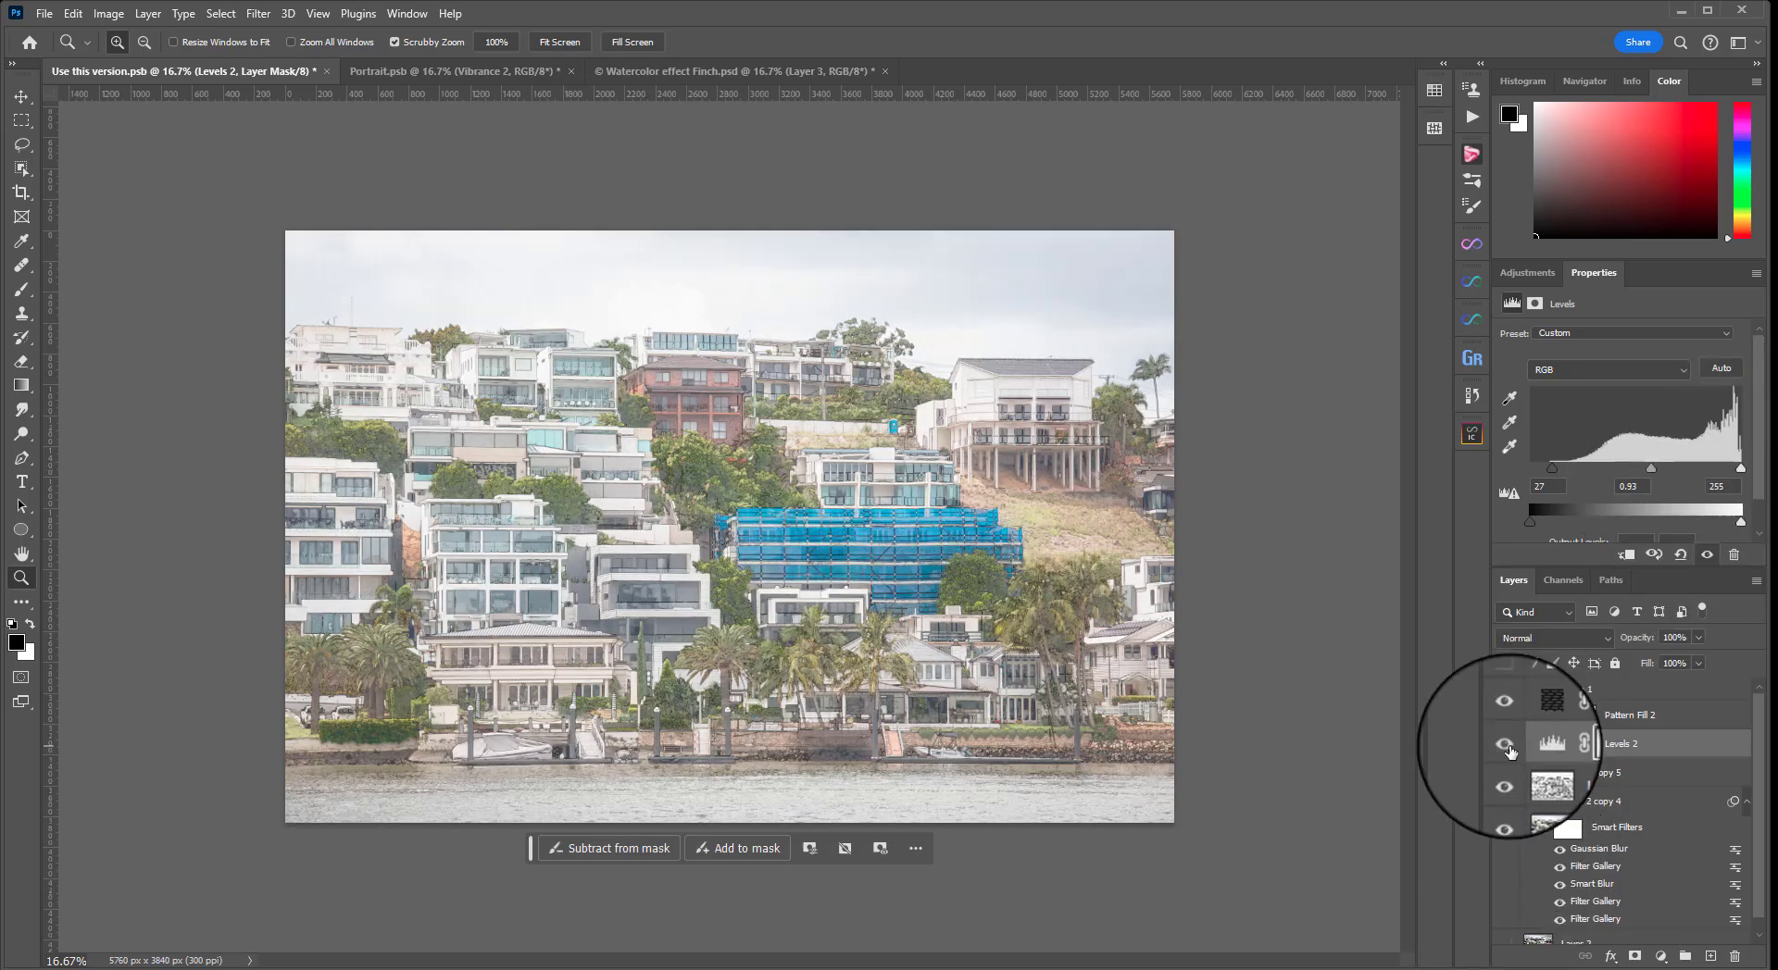
{"action": "left_click", "coordinate": [1510, 750]}
{"action": "key", "text": "alt+period"}
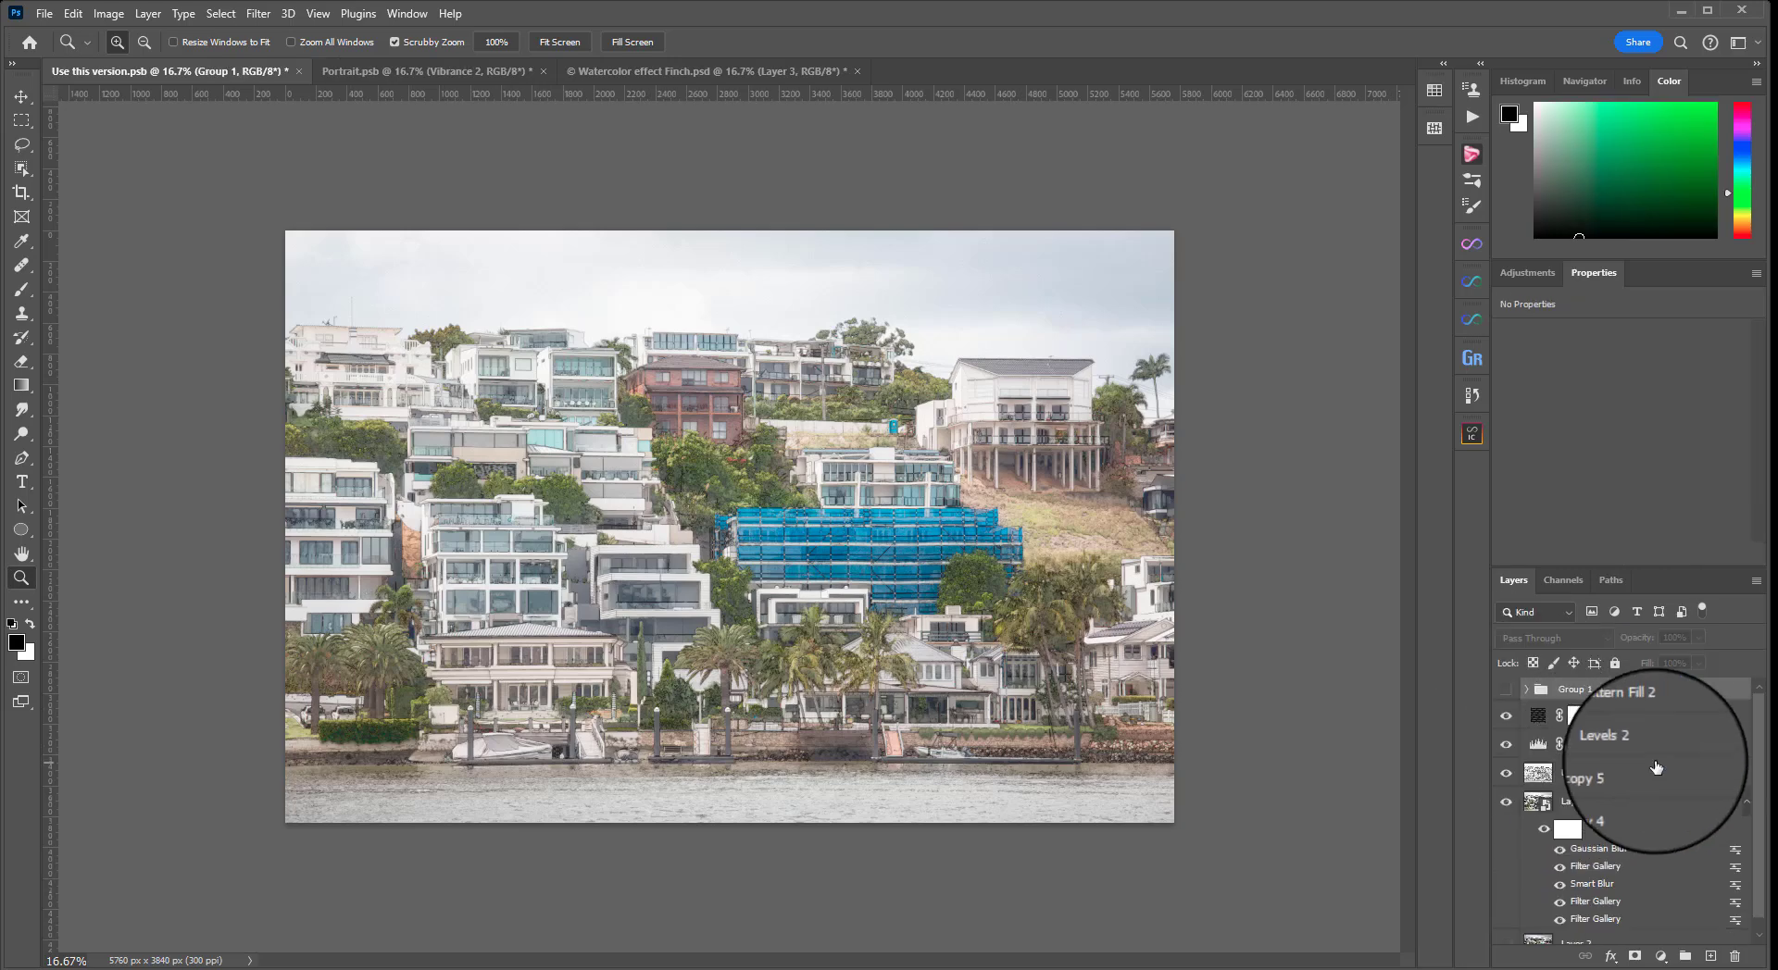
{"action": "left_click", "coordinate": [1711, 746]}
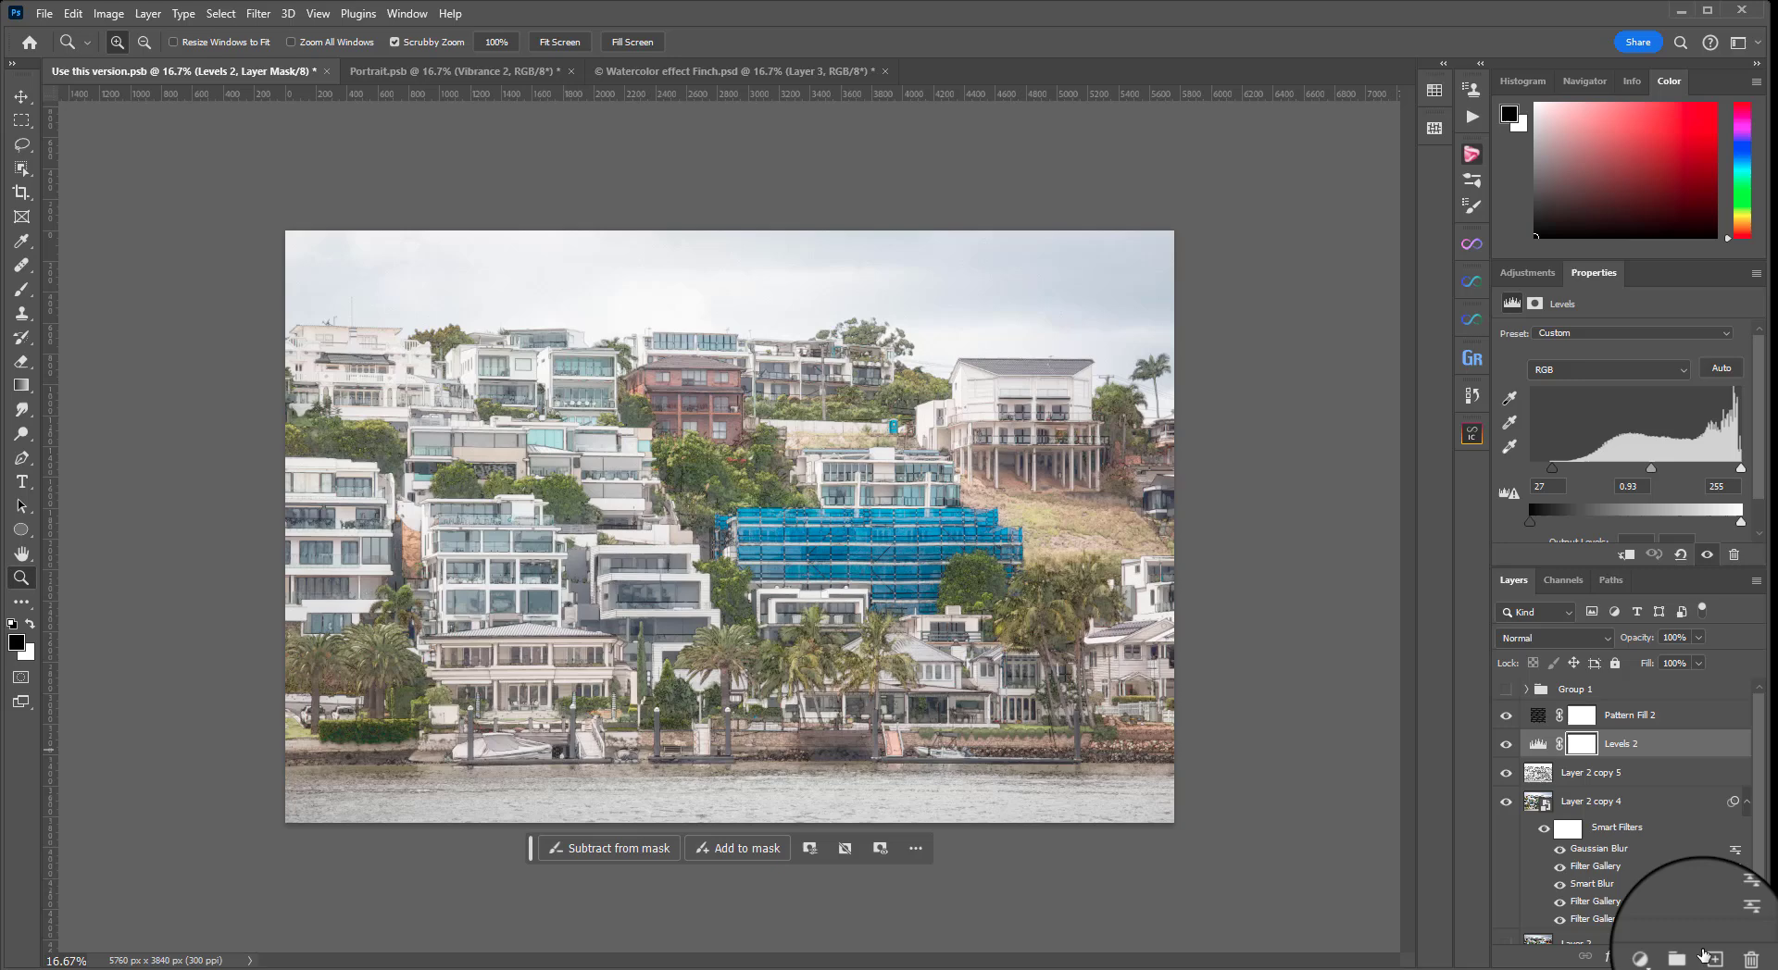
Add a Vibrance adjustment layer with Vibrance raised to +61
{"action": "left_click", "coordinate": [1663, 960]}
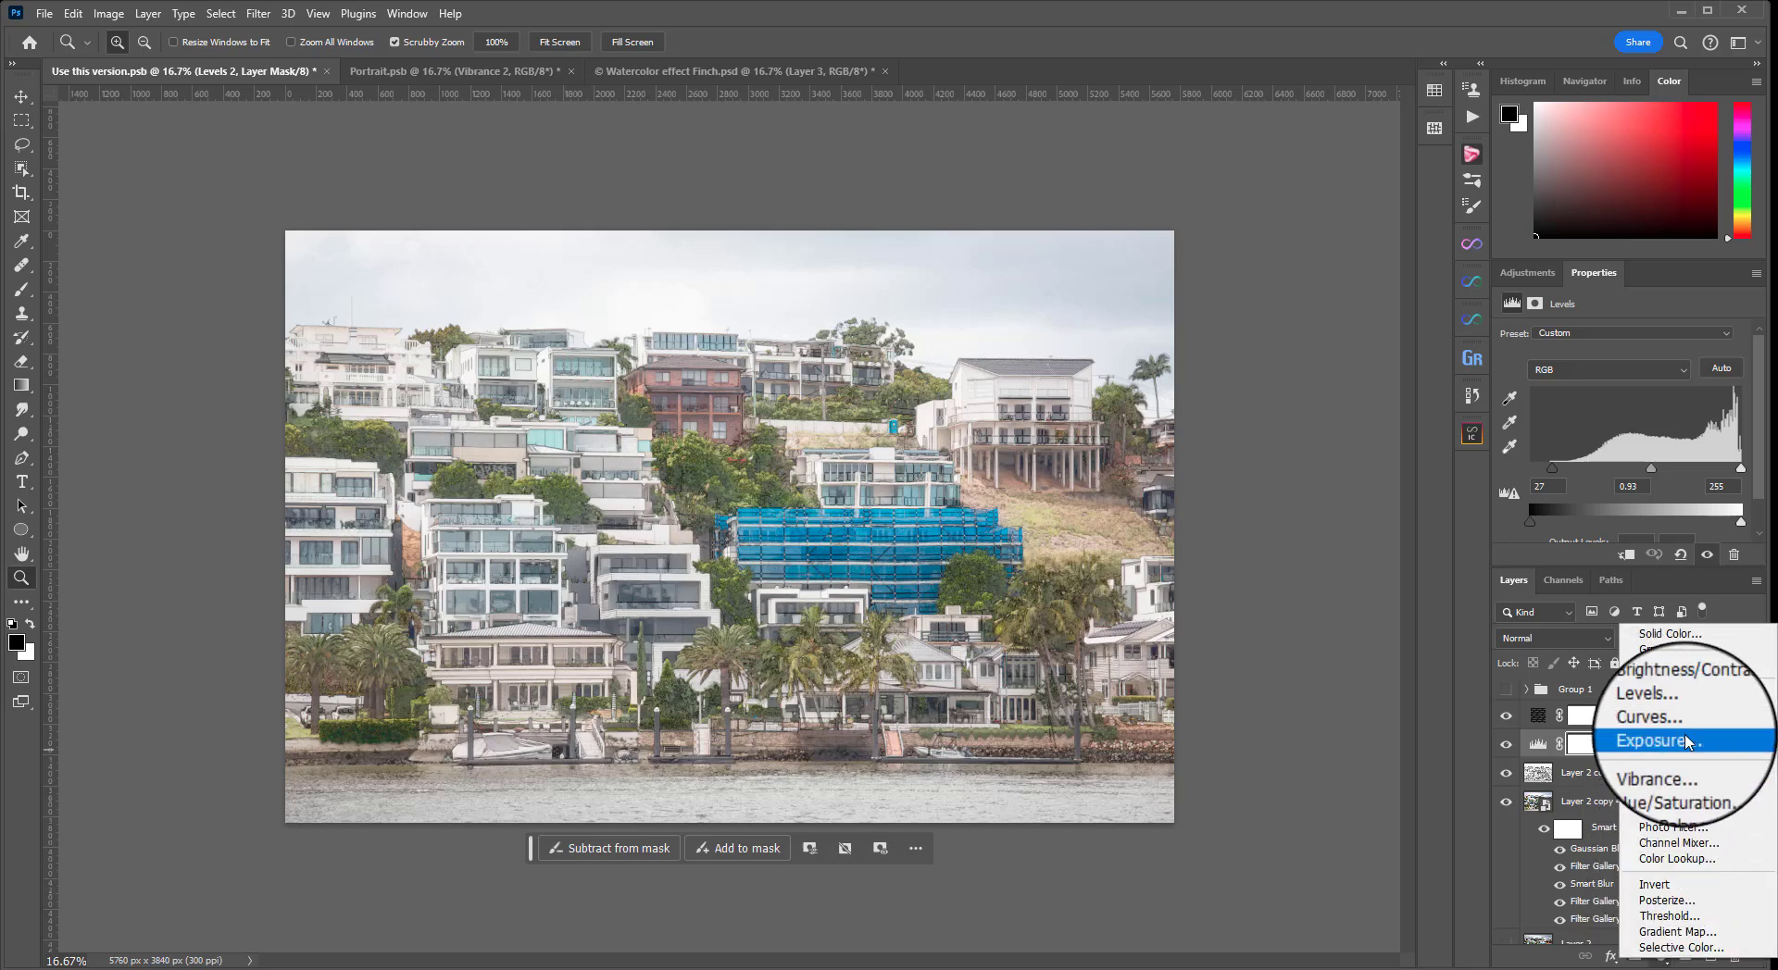
{"action": "left_click", "coordinate": [1680, 764]}
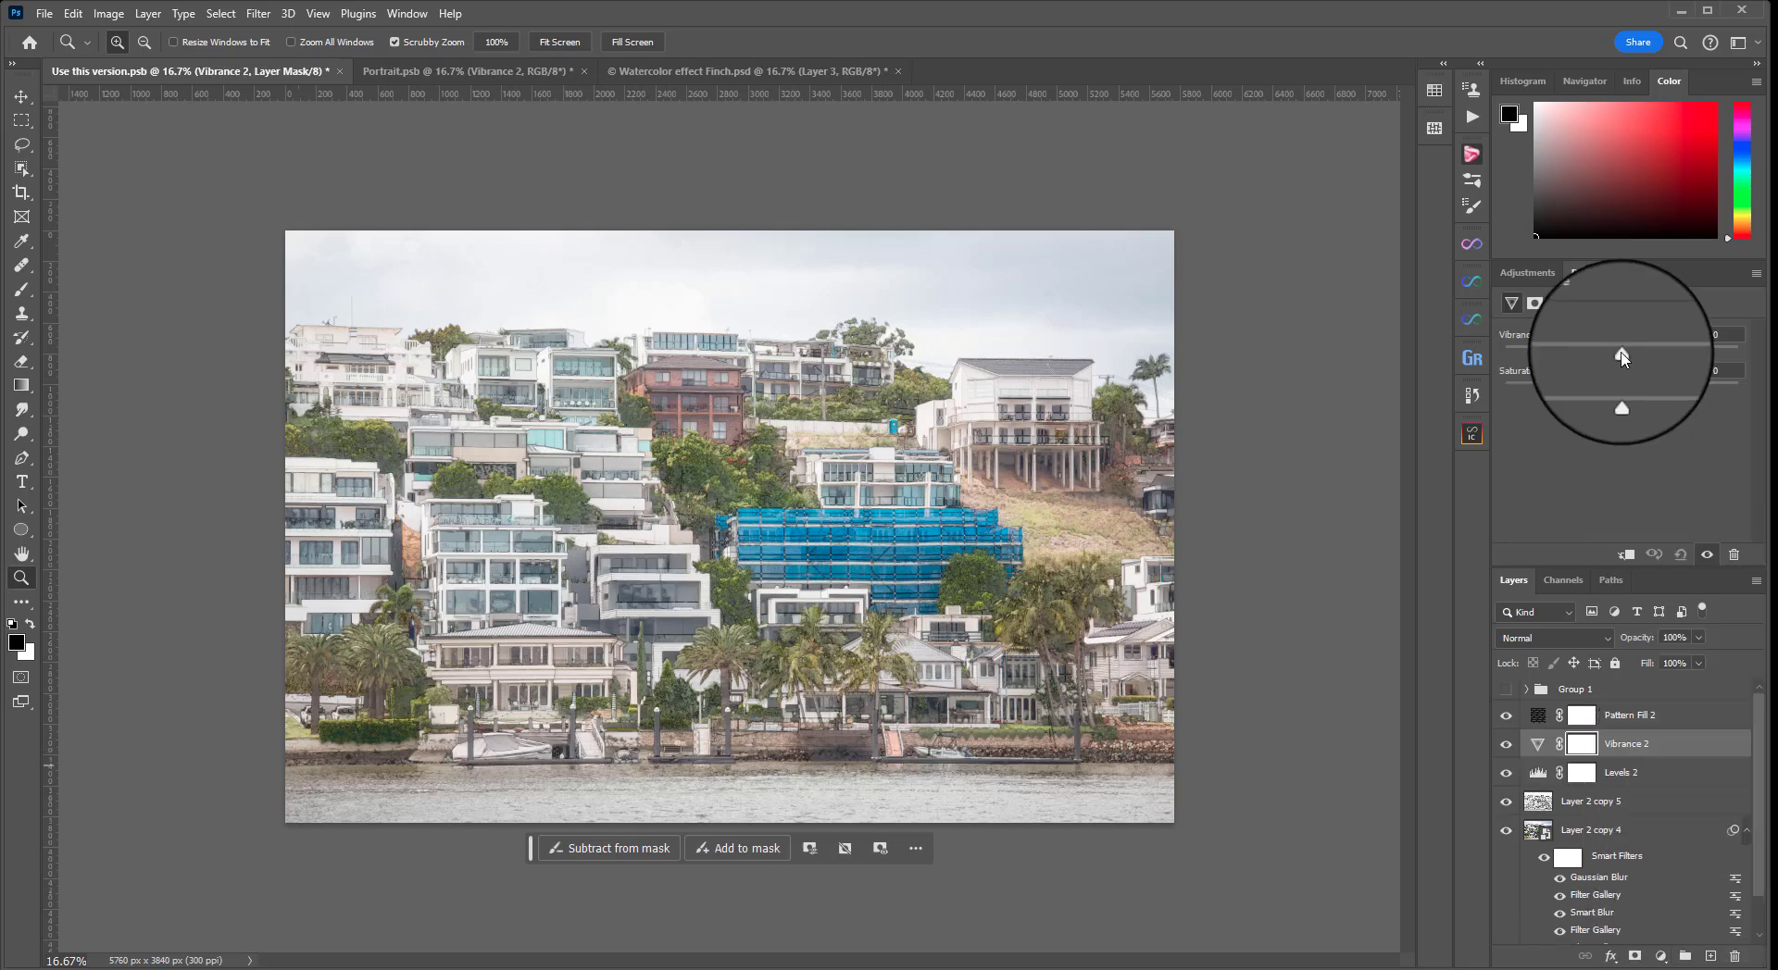
{"action": "left_click_drag", "start_coordinate": [1622, 353], "coordinate": [1694, 361]}
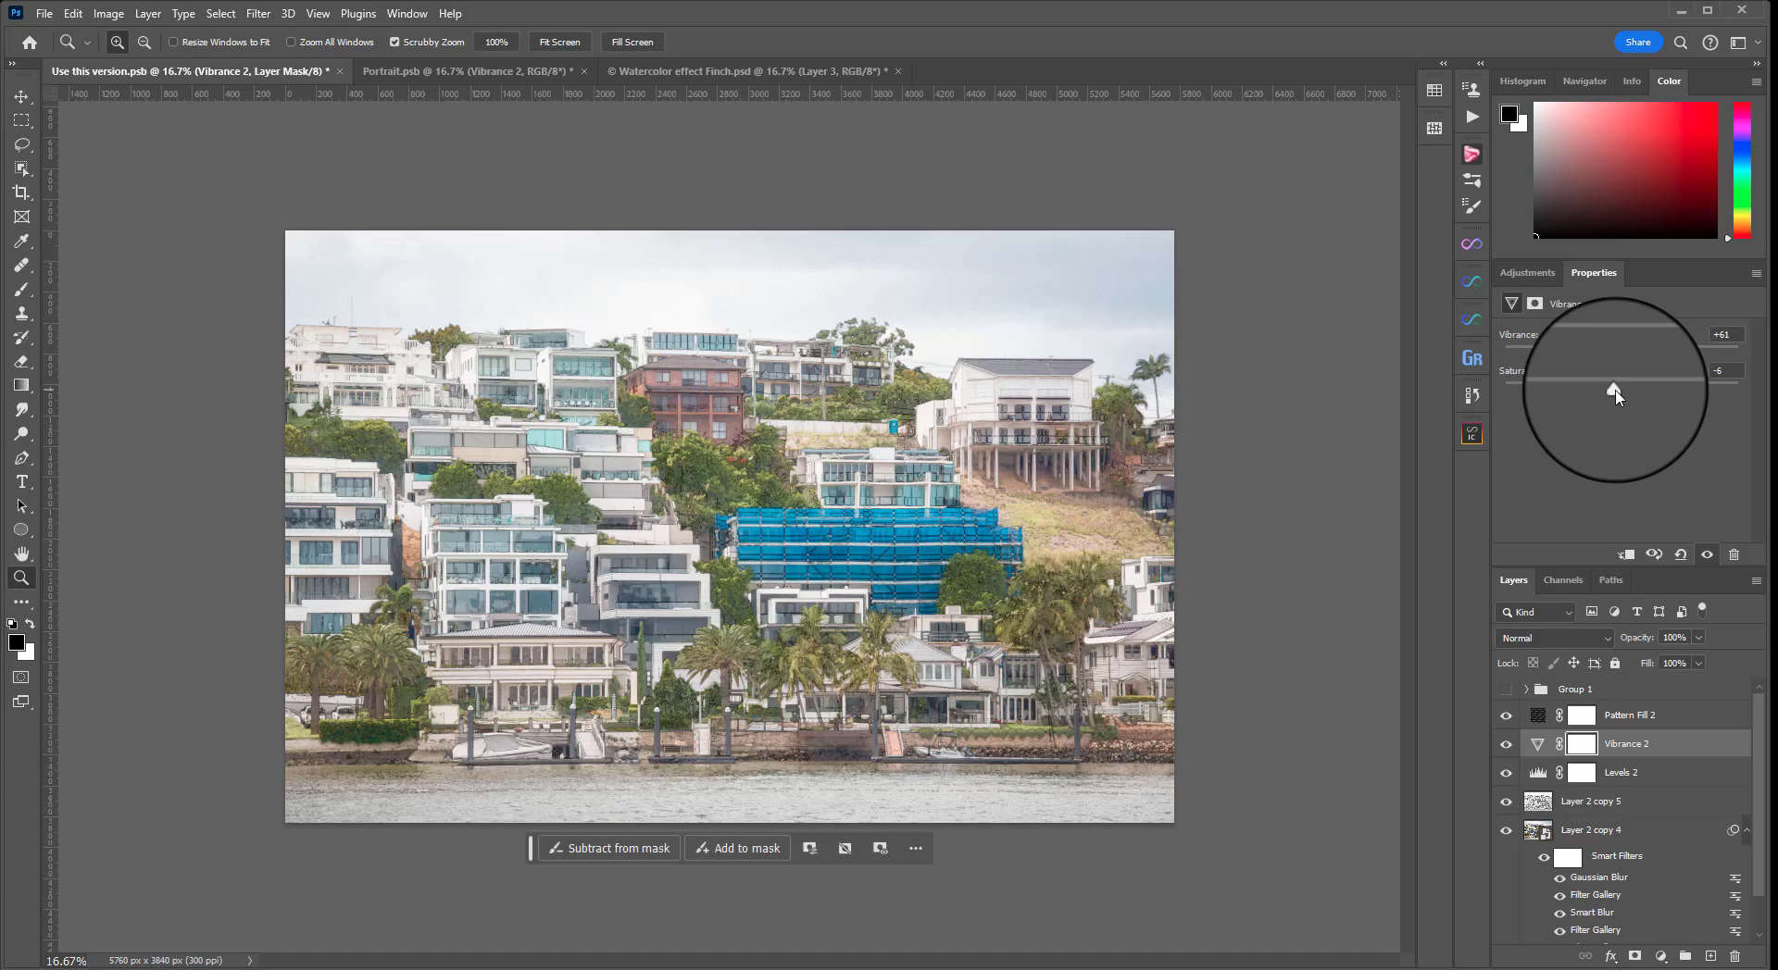
{"action": "left_click", "coordinate": [1649, 801]}
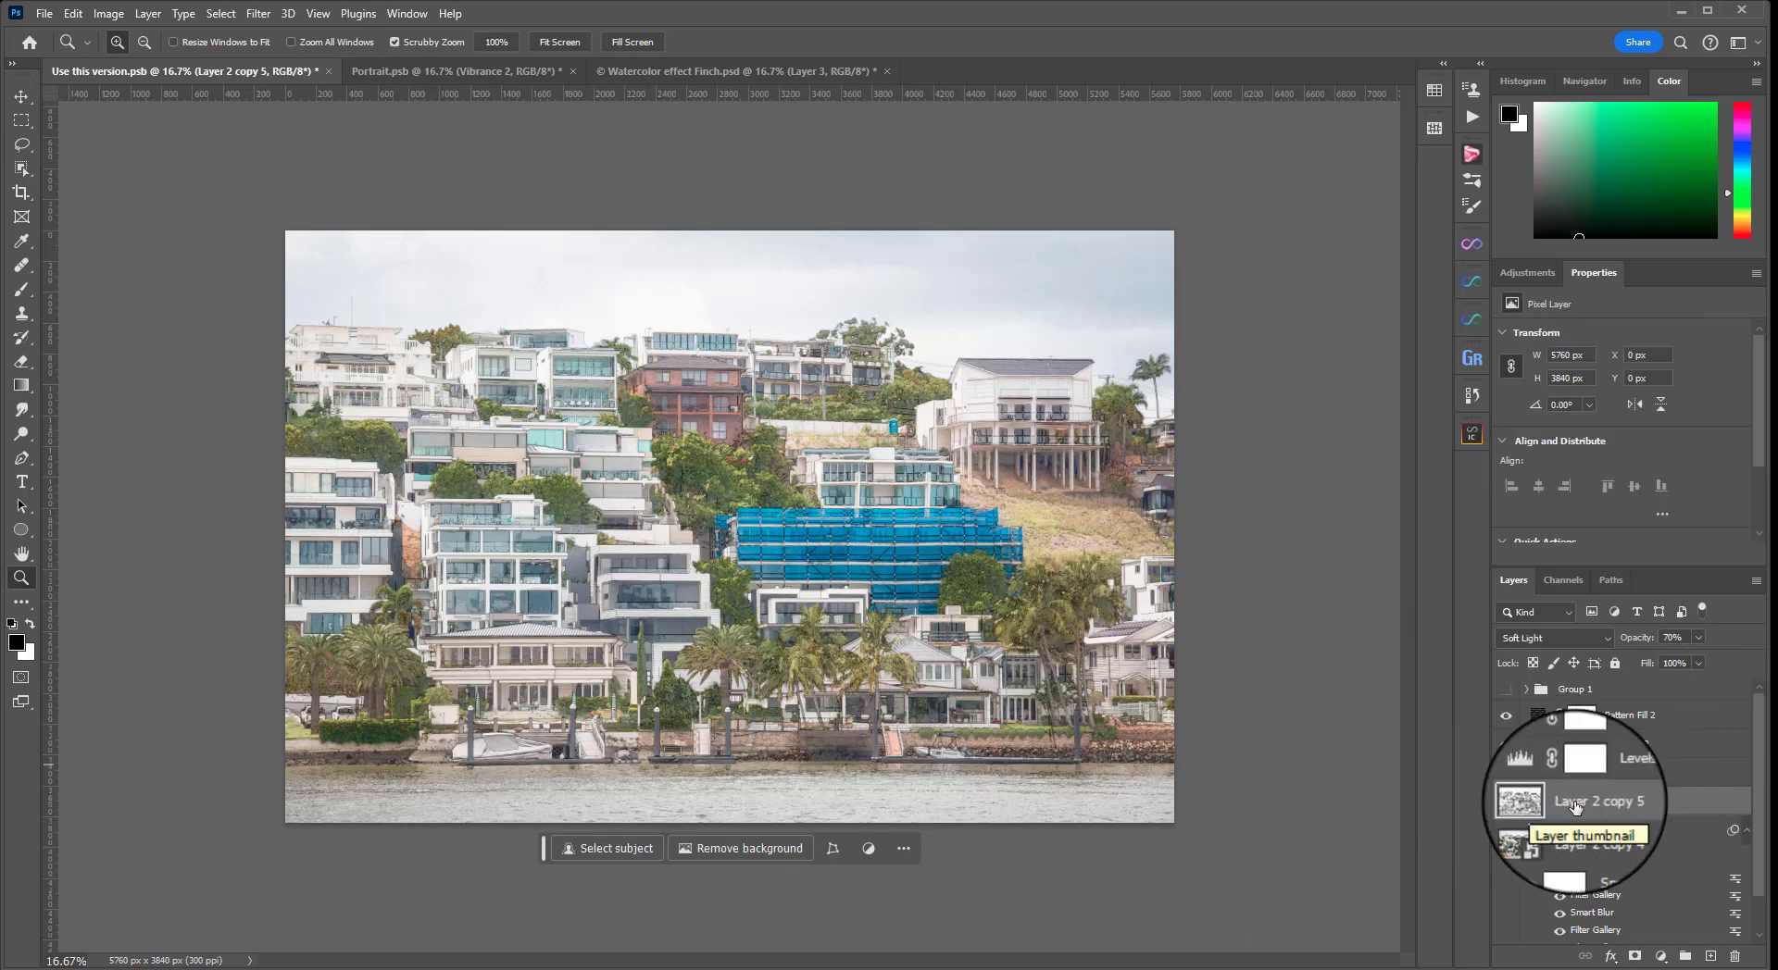
Show all layers, move Layer 2 copy 6 above Pattern Fill 2, and lower its opacity
{"action": "left_click", "coordinate": [1507, 806], "text": "alt"}
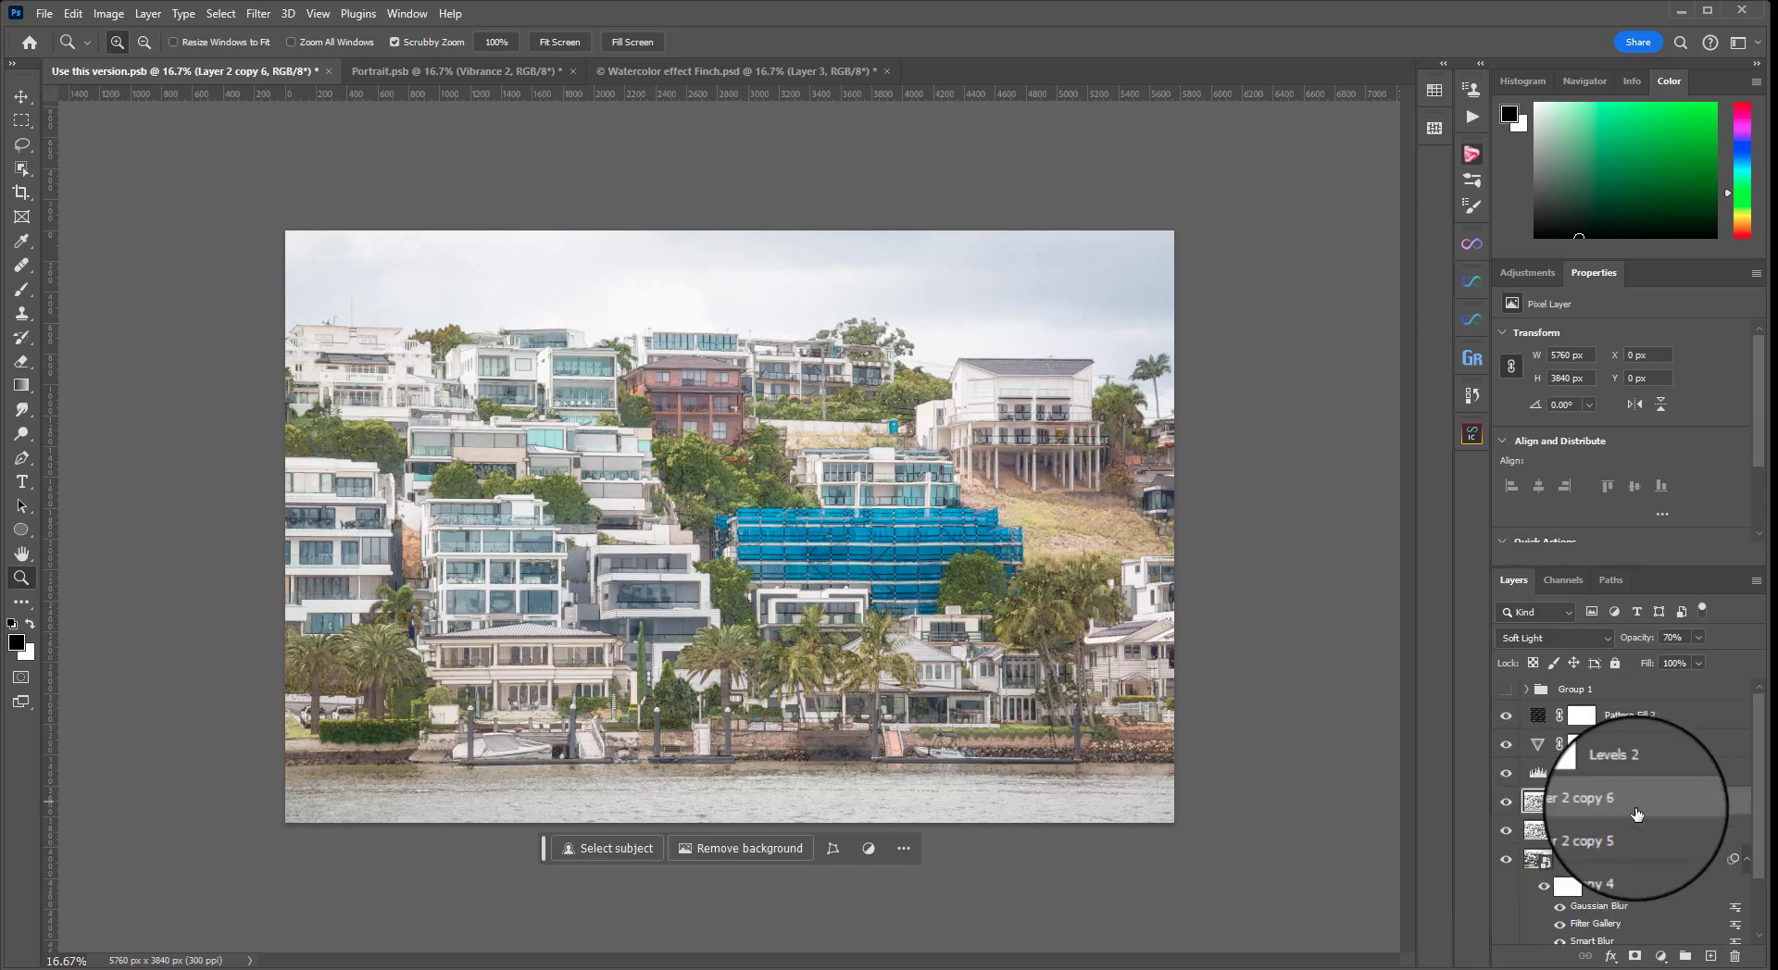
{"action": "left_click_drag", "start_coordinate": [1636, 814], "coordinate": [1630, 711]}
{"action": "left_click_drag", "start_coordinate": [1657, 643], "coordinate": [1639, 642]}
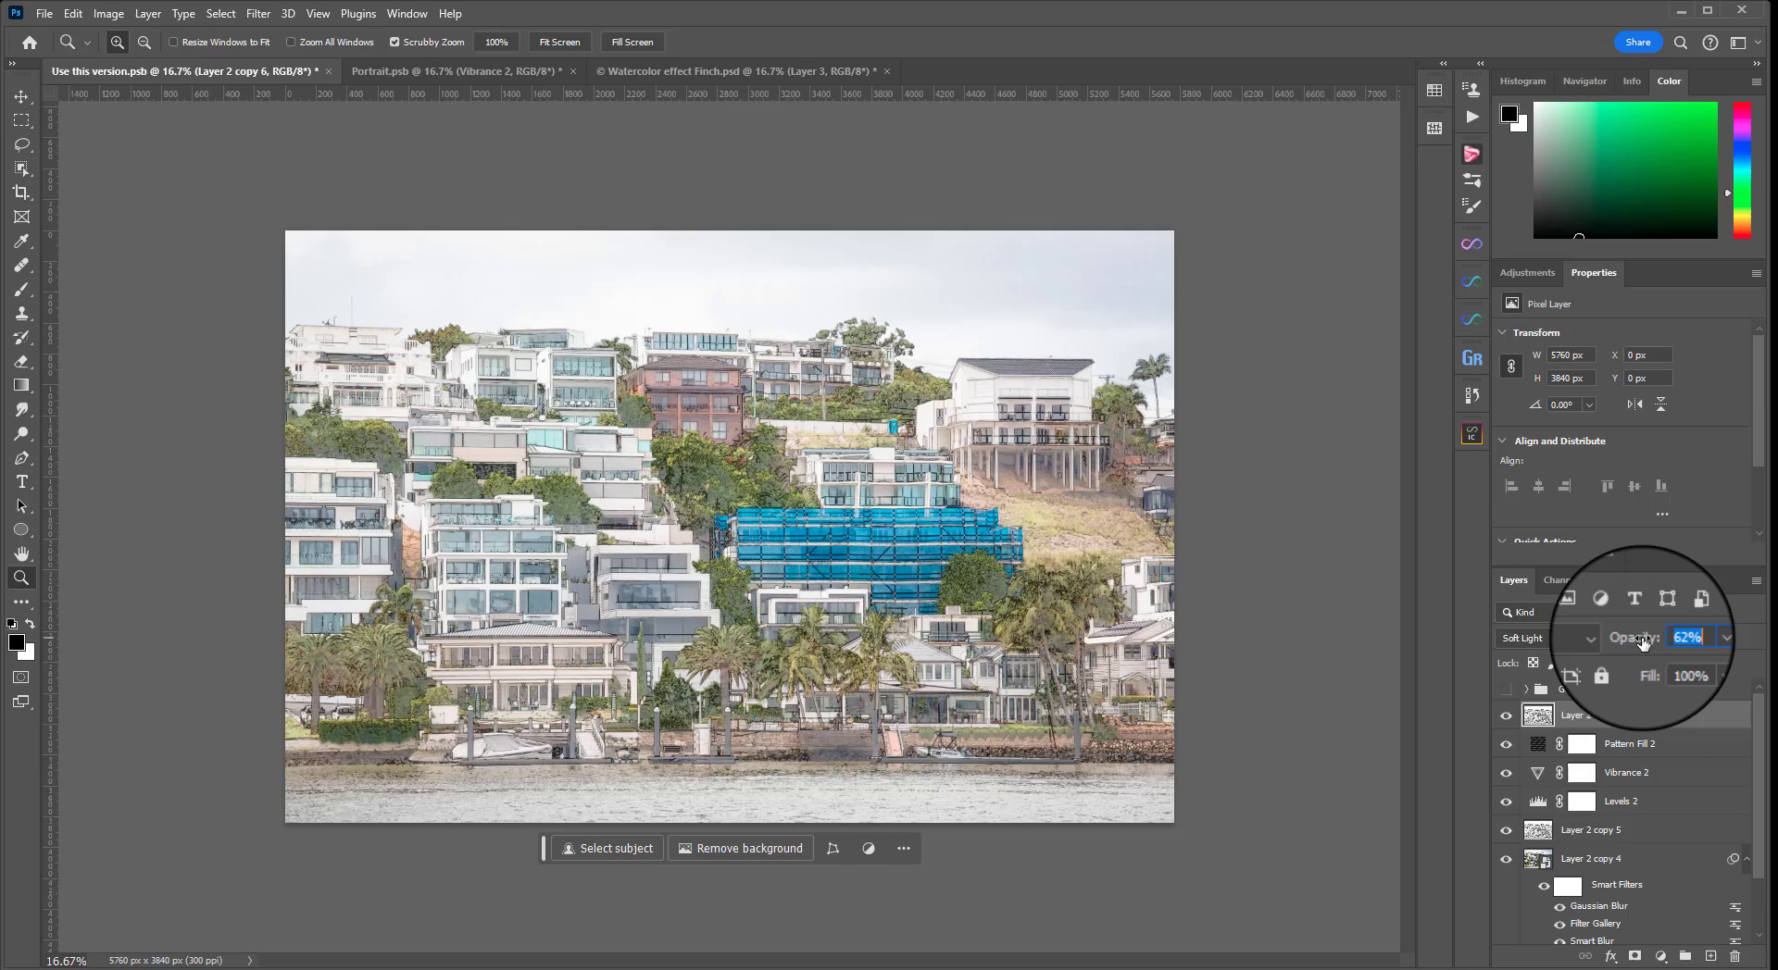
Compare Layer 2 copy 6 against the layers below and lower its opacity to 43%
{"action": "left_click", "coordinate": [1505, 714]}
{"action": "scroll", "coordinate": [1681, 814], "scroll_direction": "down", "scroll_amount": 1}
{"action": "left_click", "coordinate": [1626, 815]}
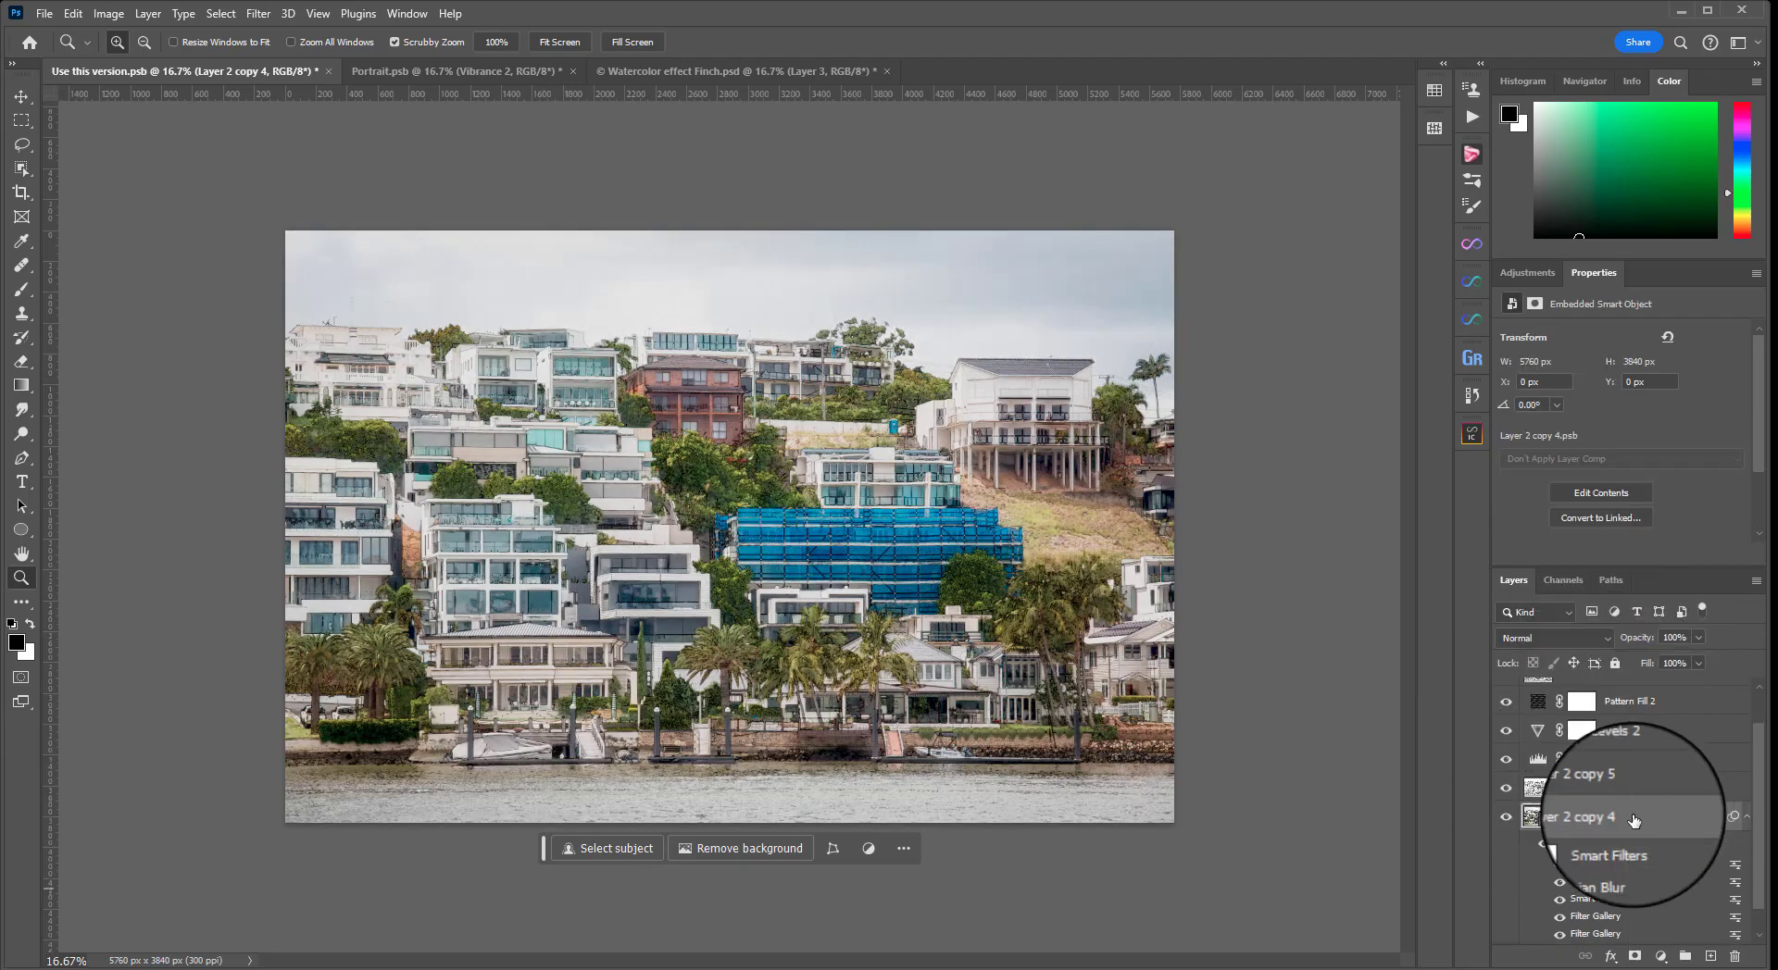
{"action": "left_click", "coordinate": [1610, 789]}
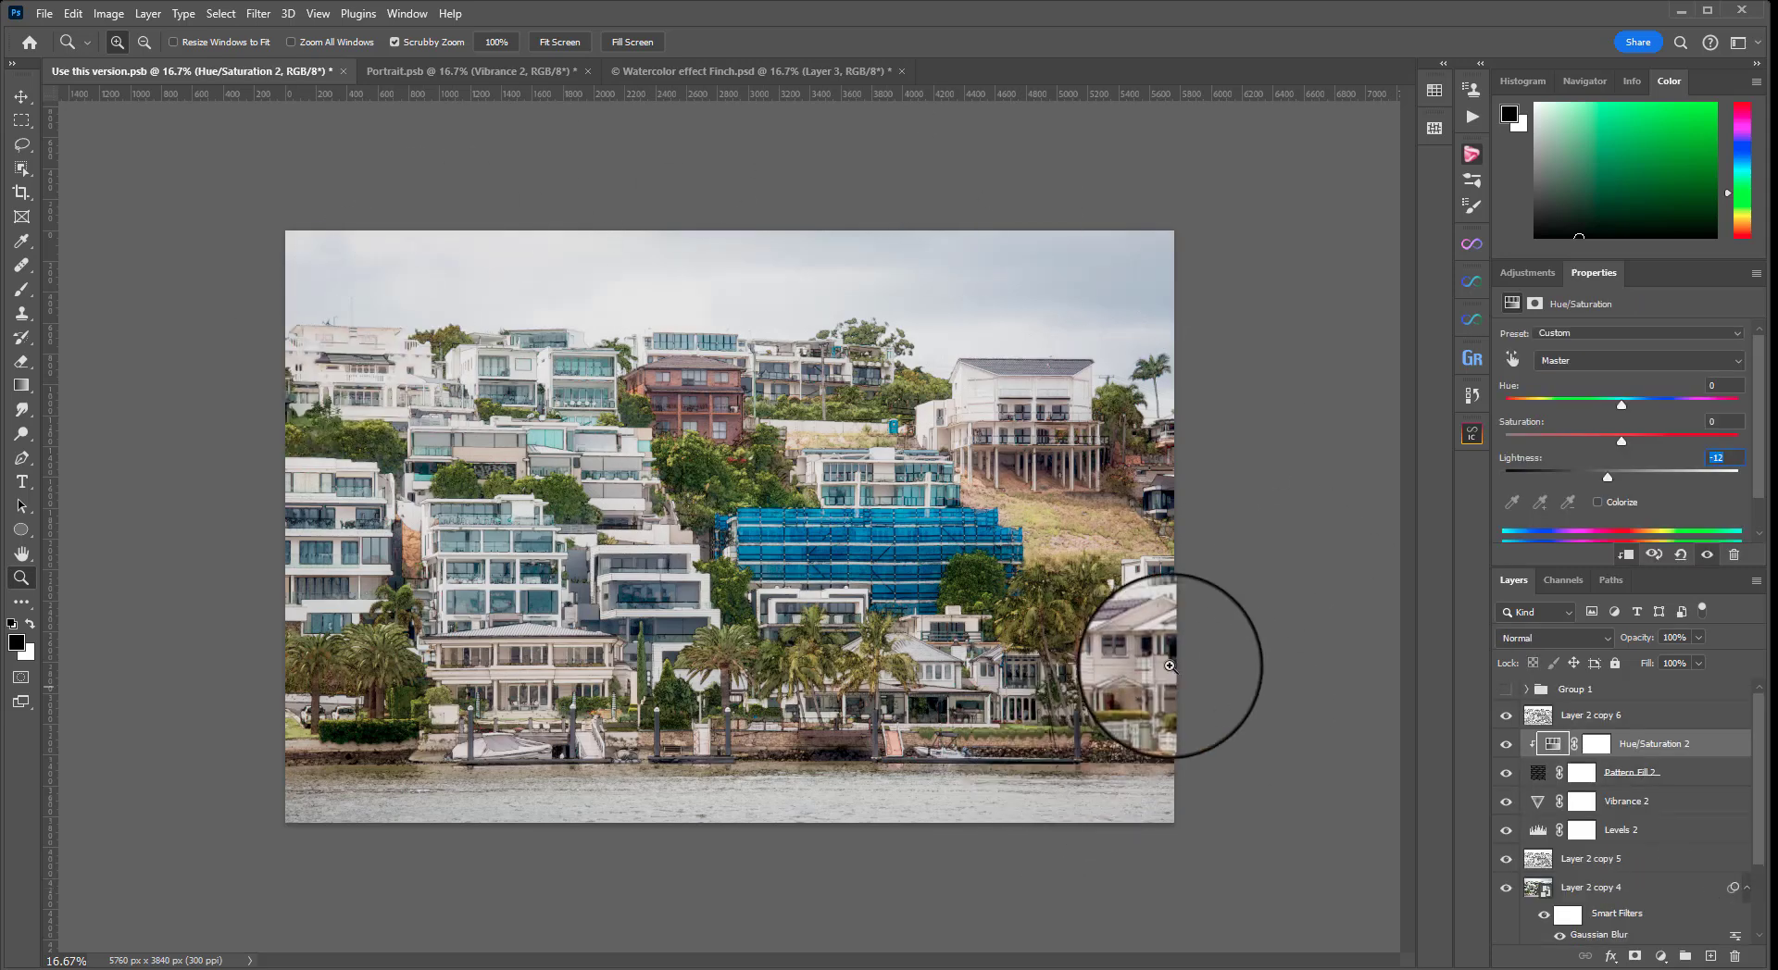
{"action": "left_click", "coordinate": [1588, 715]}
{"action": "left_click", "coordinate": [1507, 716]}
{"action": "left_click", "coordinate": [1506, 717]}
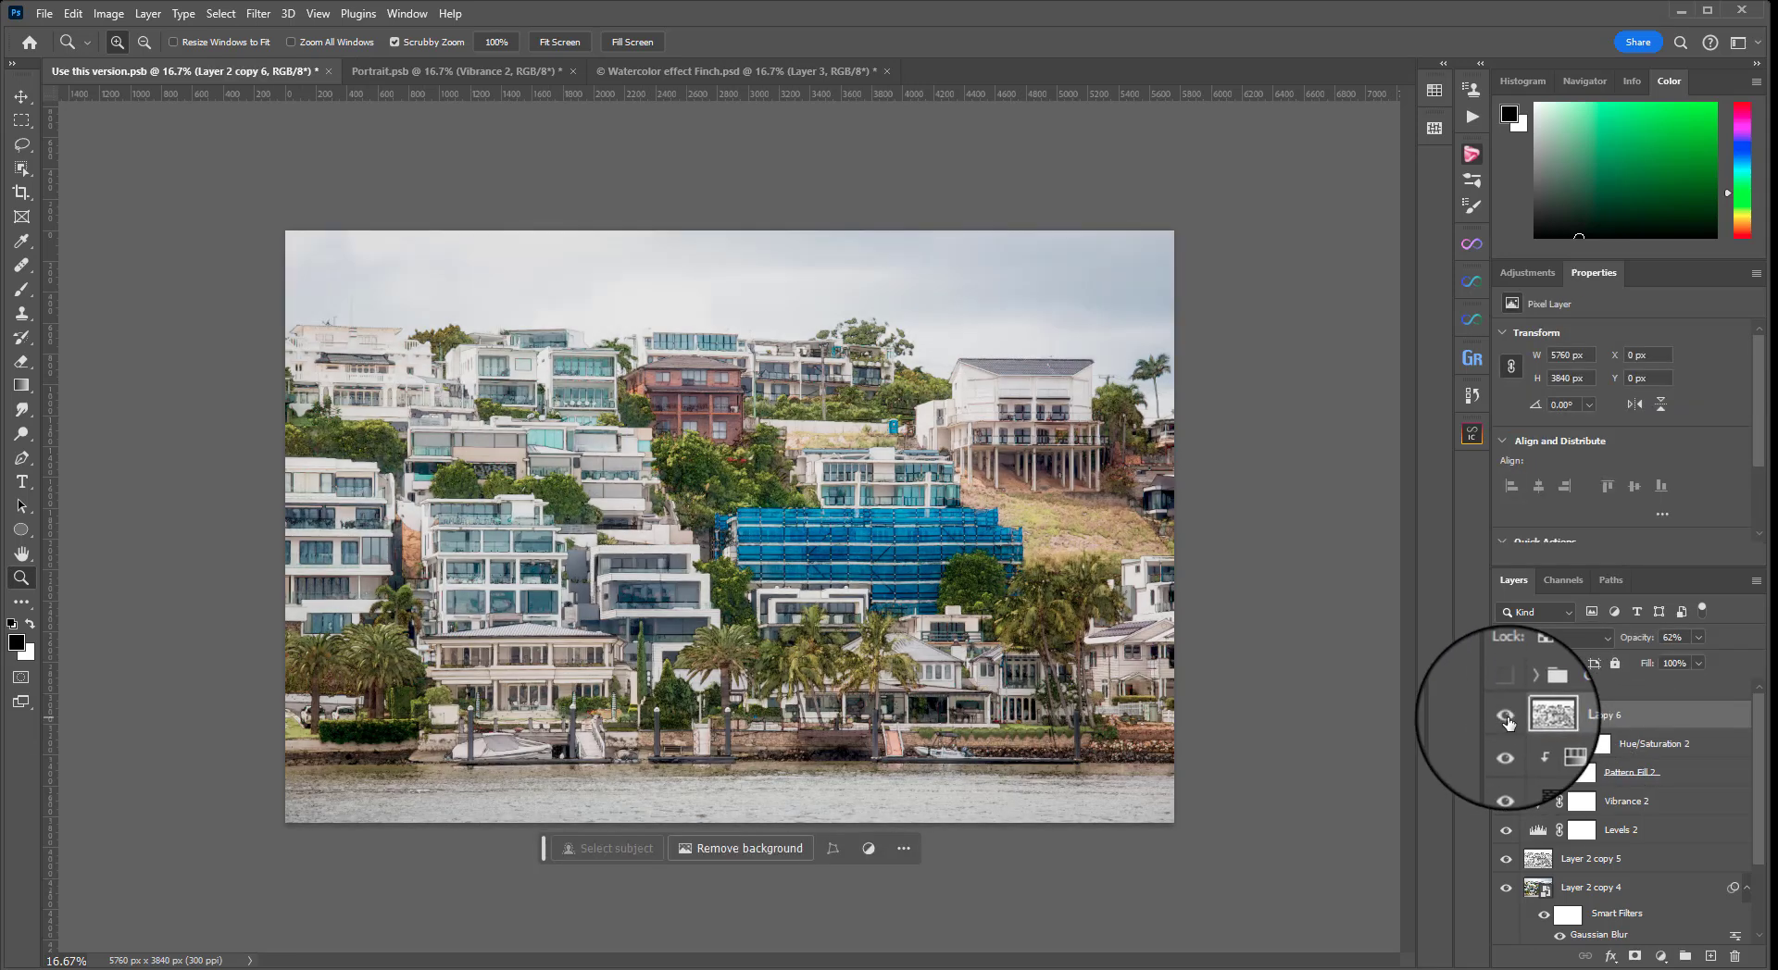
{"action": "left_click_drag", "start_coordinate": [1644, 639], "coordinate": [1632, 639]}
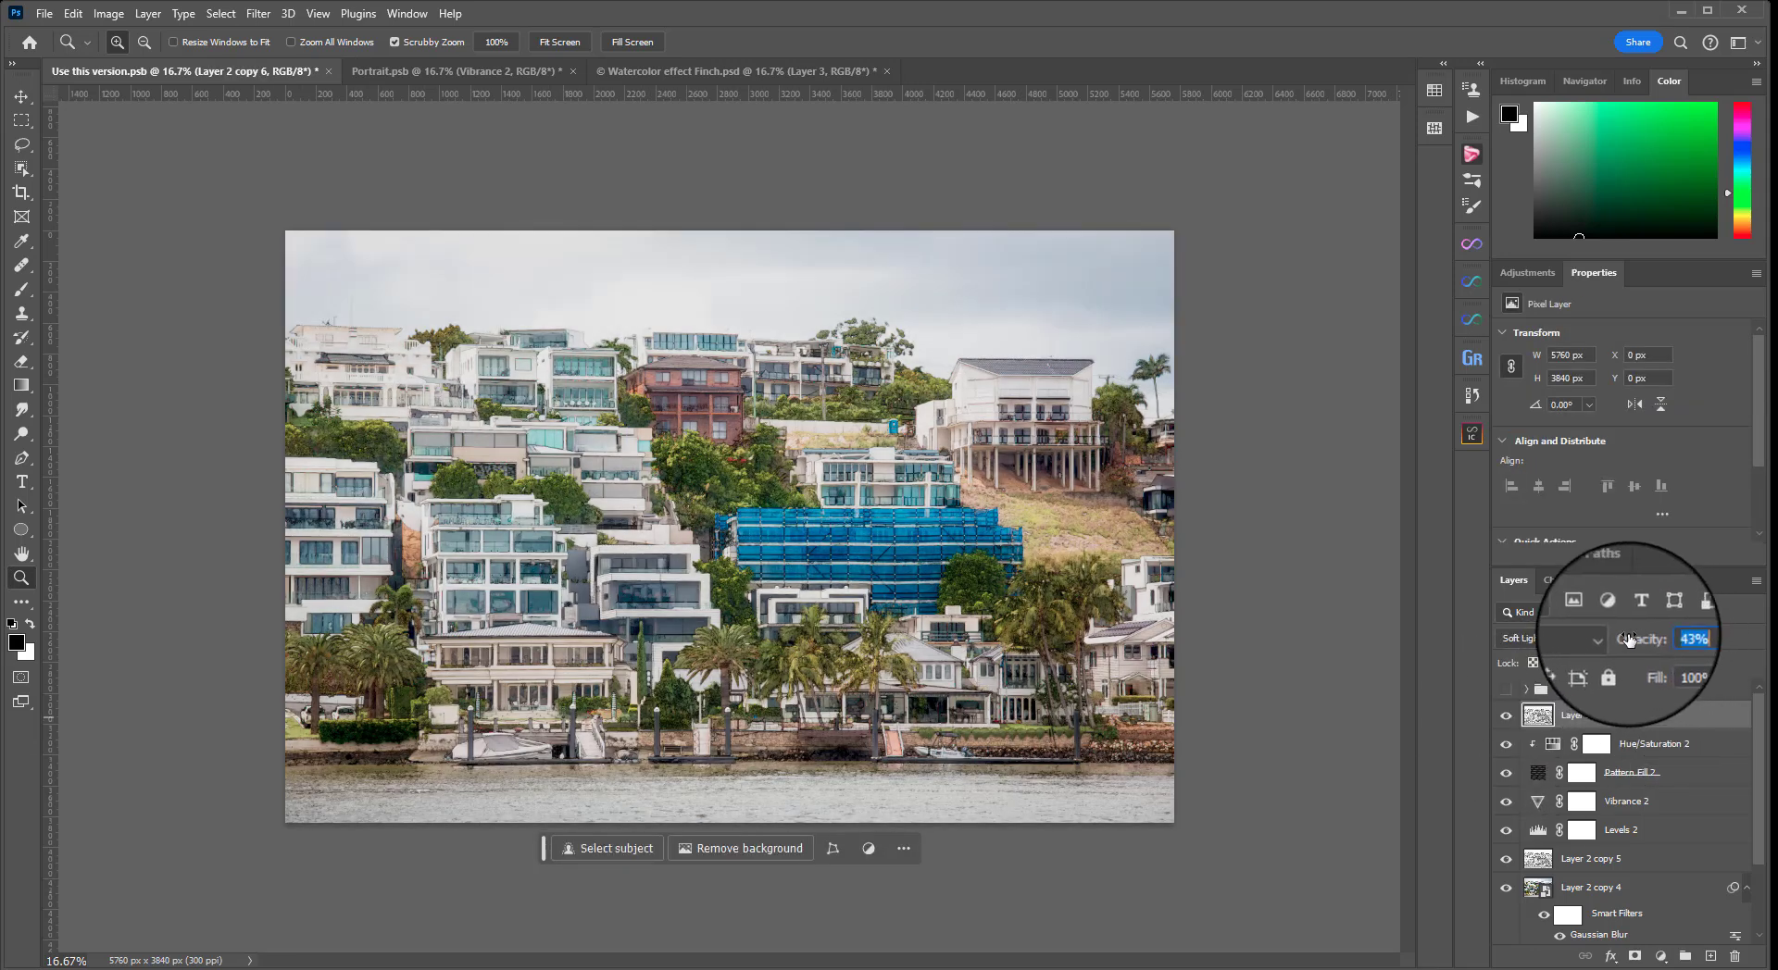
Check the Finch dog document, then return to 'Use this version.psb' zoomed out to the whole image
{"action": "left_click", "coordinate": [820, 491]}
{"action": "left_click_drag", "start_coordinate": [821, 491], "coordinate": [1115, 367]}
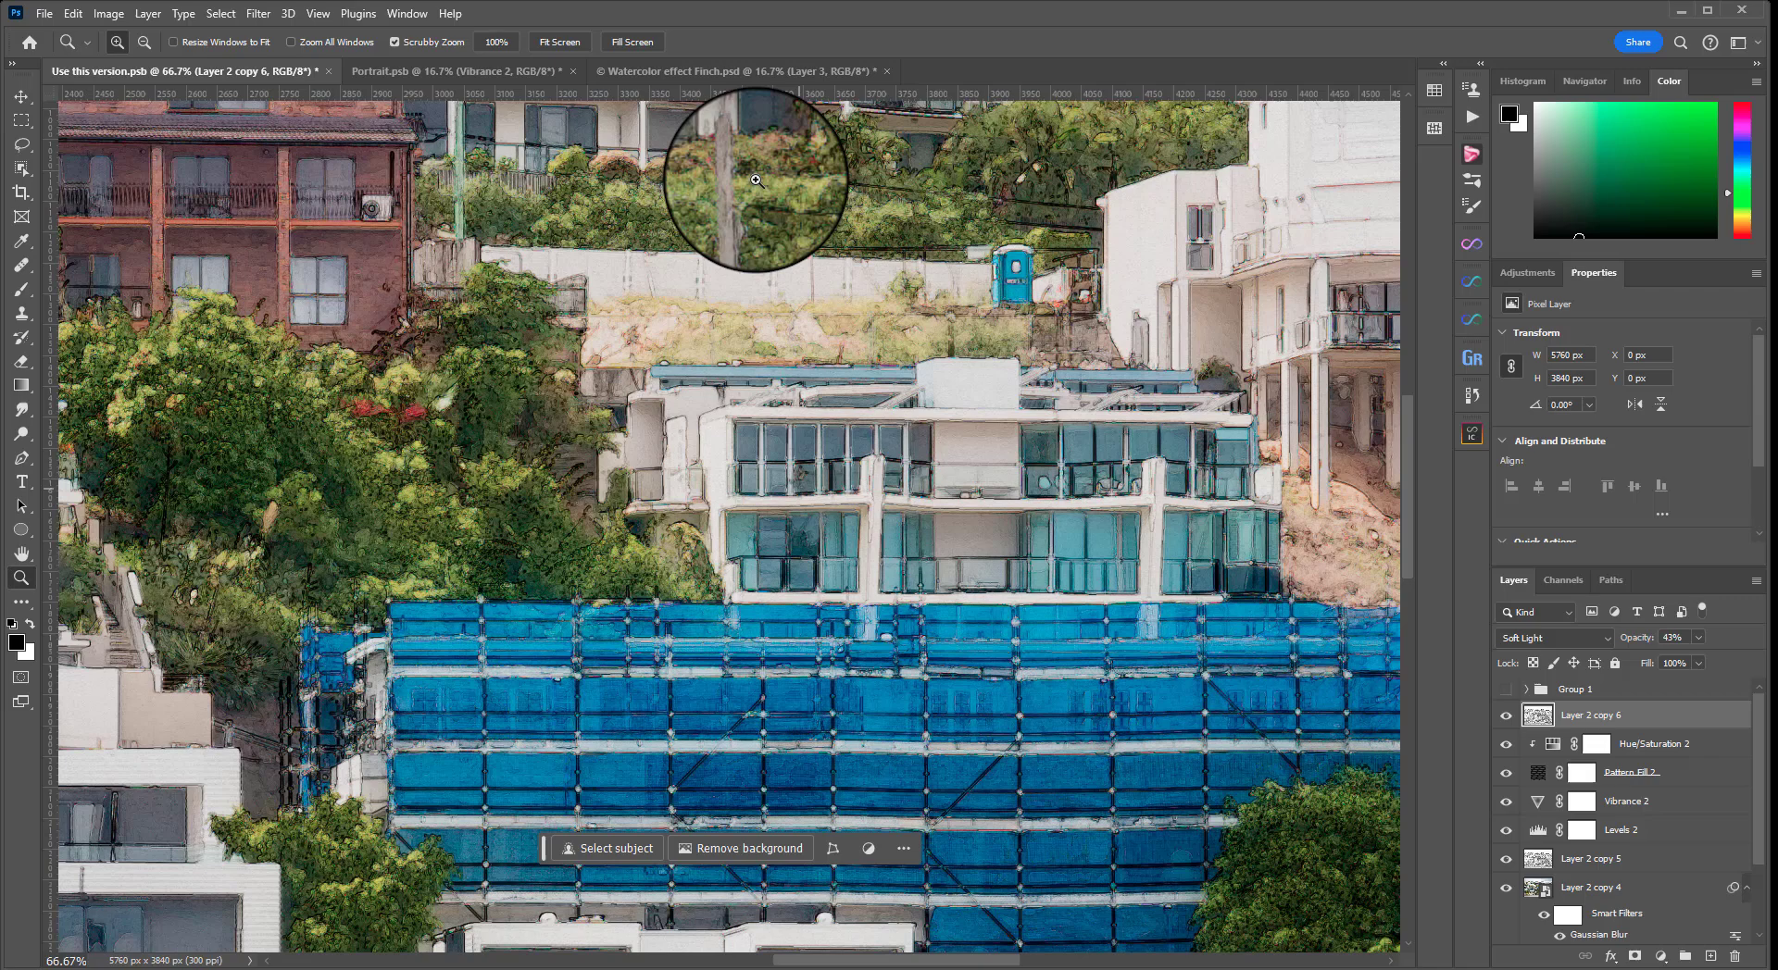
{"action": "left_click", "coordinate": [736, 71]}
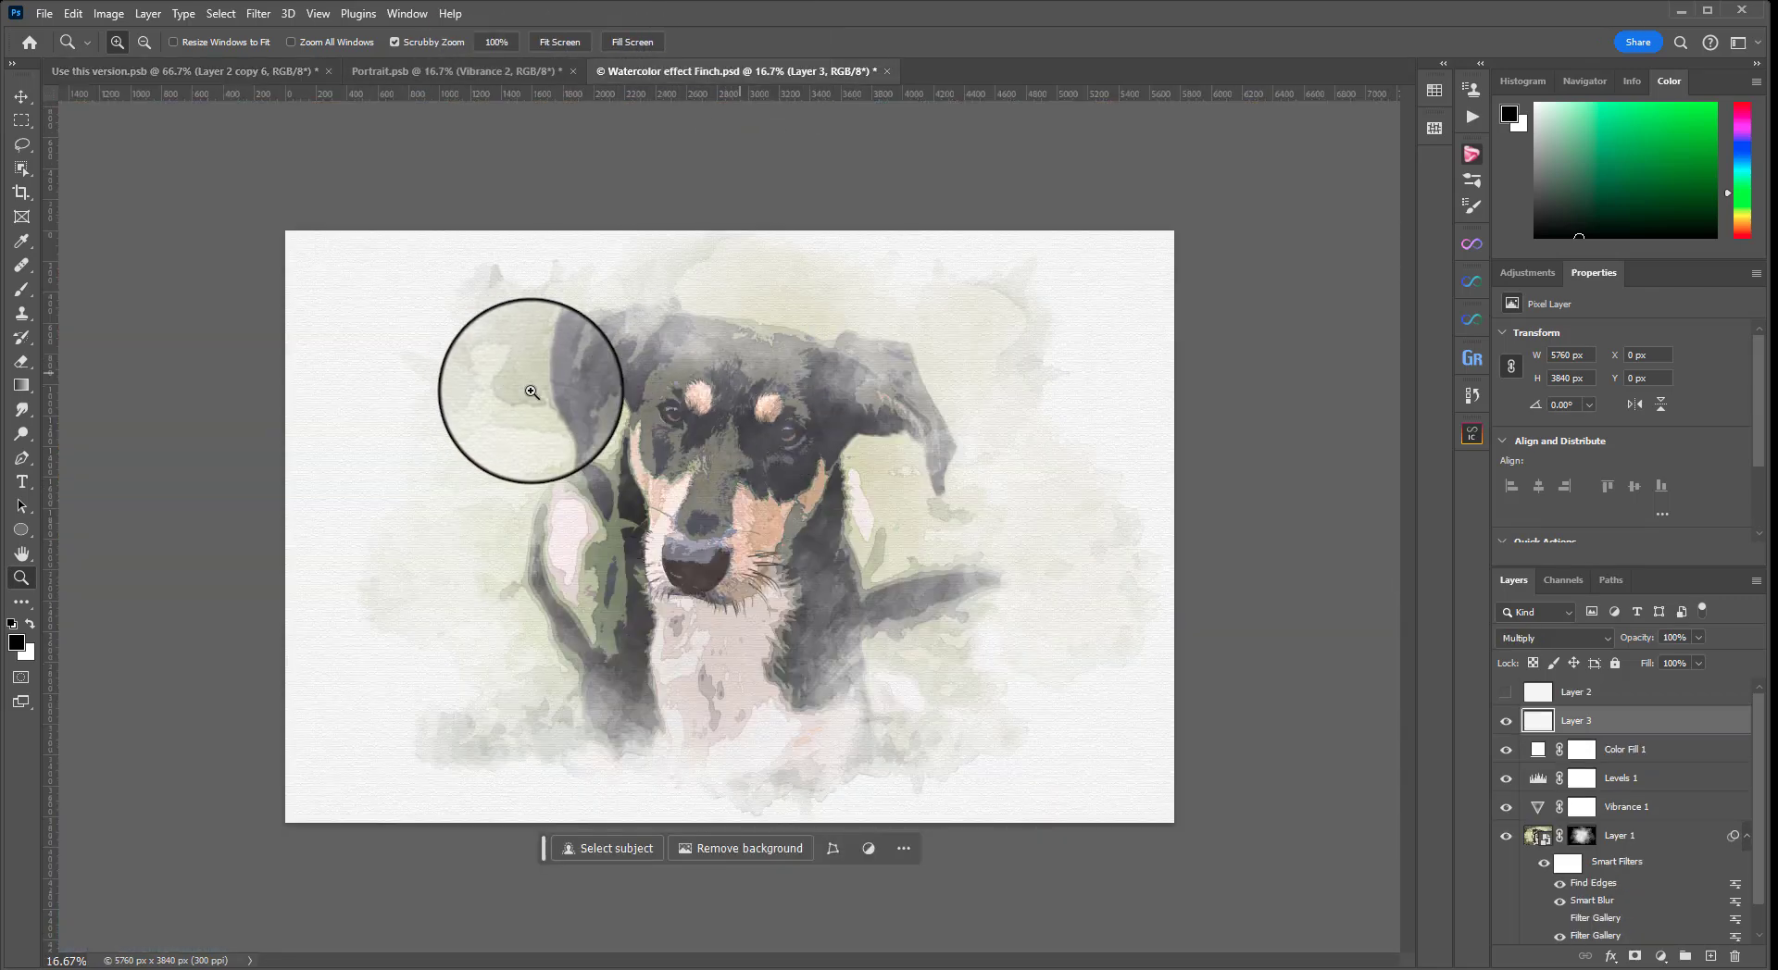
{"action": "left_click", "coordinate": [296, 71]}
{"action": "left_click", "coordinate": [864, 456], "text": "alt"}
{"action": "left_click", "coordinate": [864, 456], "text": "alt"}
{"action": "left_click", "coordinate": [864, 456], "text": "alt"}
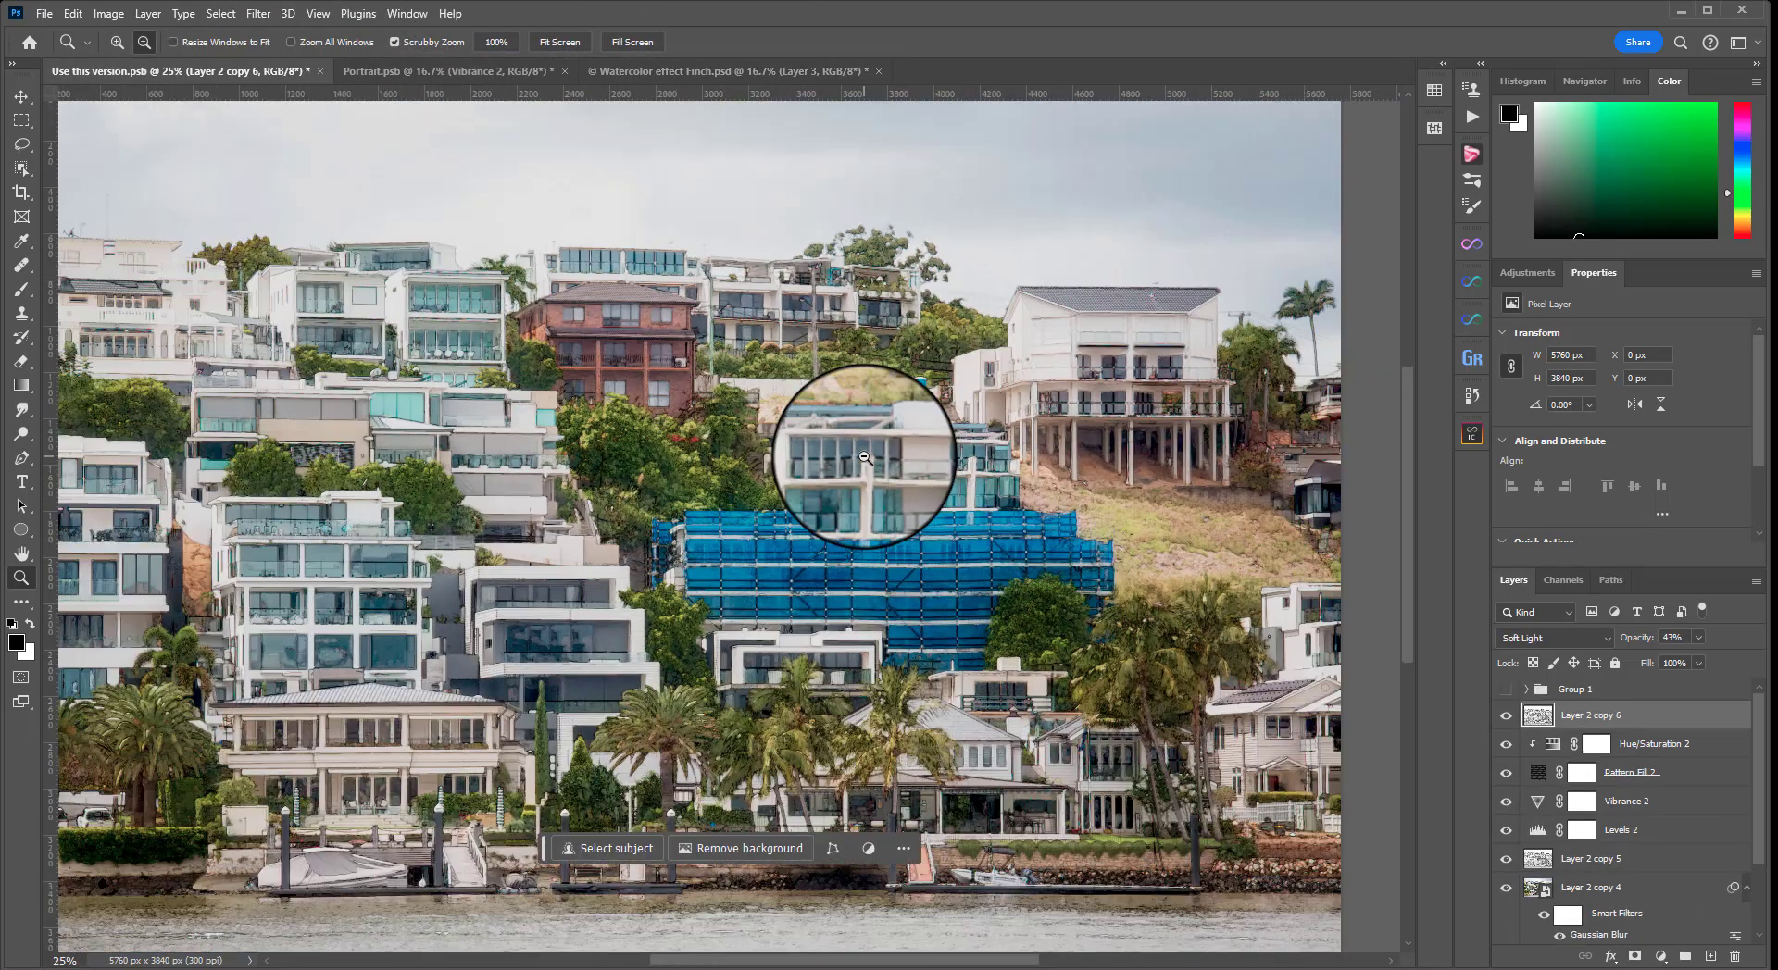
{"action": "left_click", "coordinate": [864, 456], "text": "alt"}
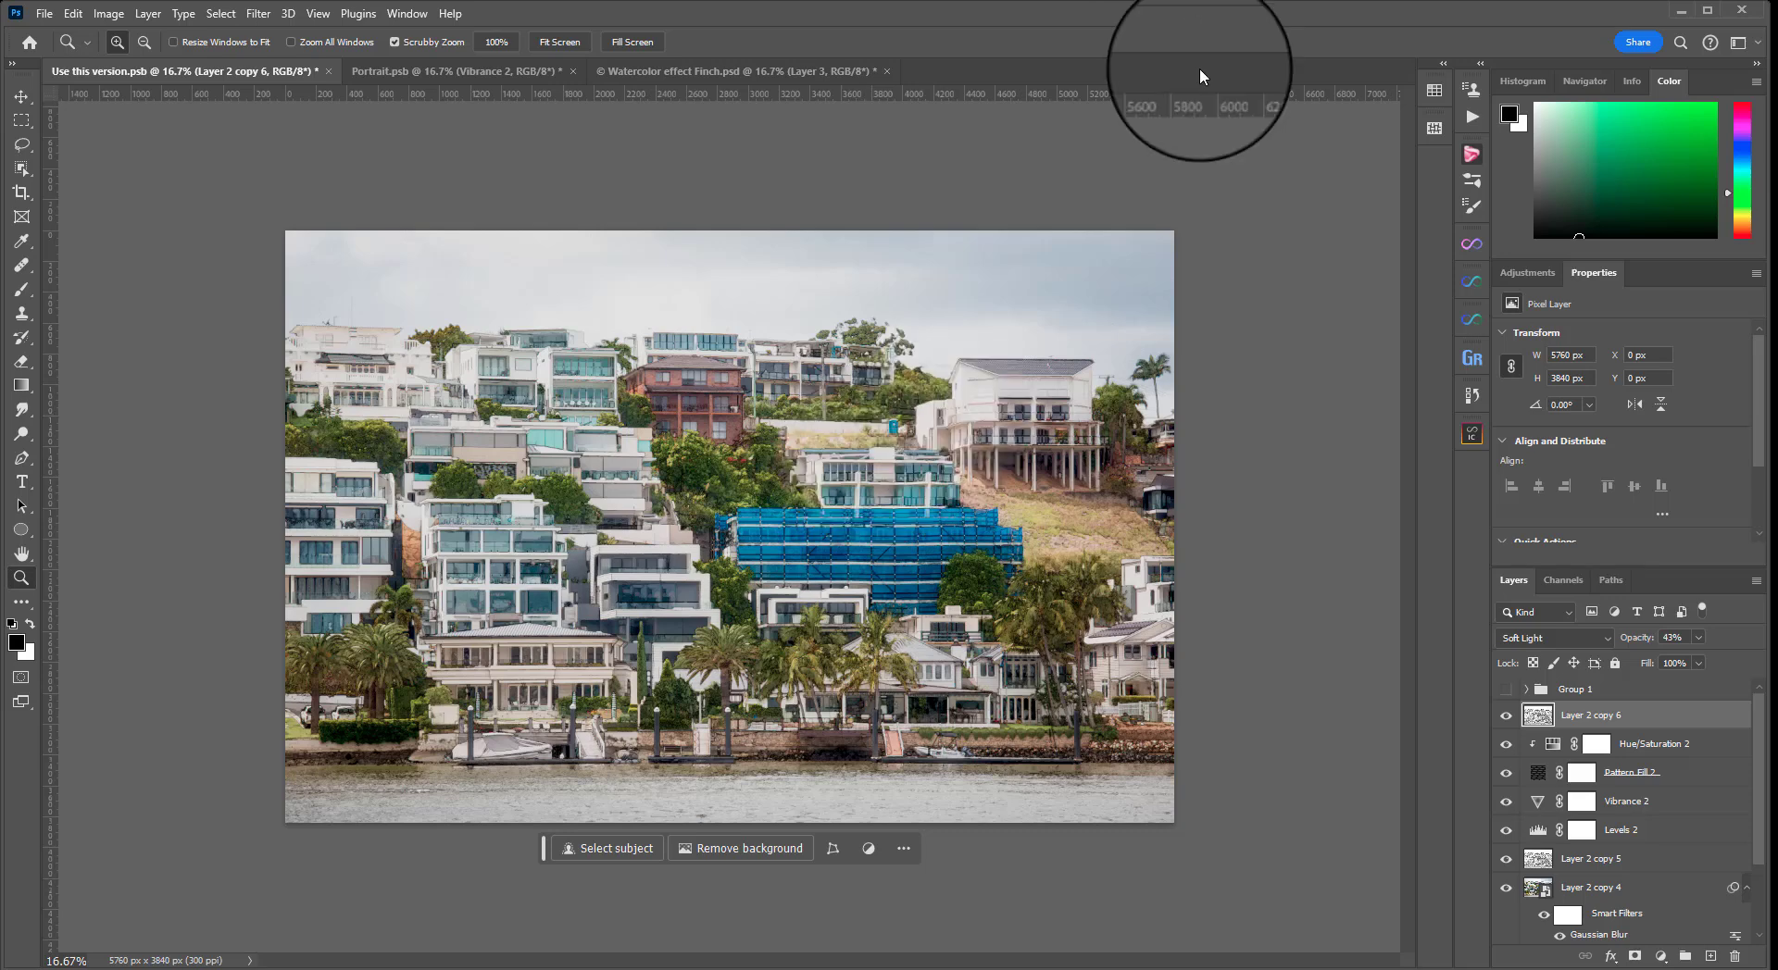
{"action": "scroll", "coordinate": [1603, 834], "scroll_direction": "down", "scroll_amount": 2}
Select Layer 2 copy 4 and add a layer mask to it
{"action": "left_click", "coordinate": [1521, 815]}
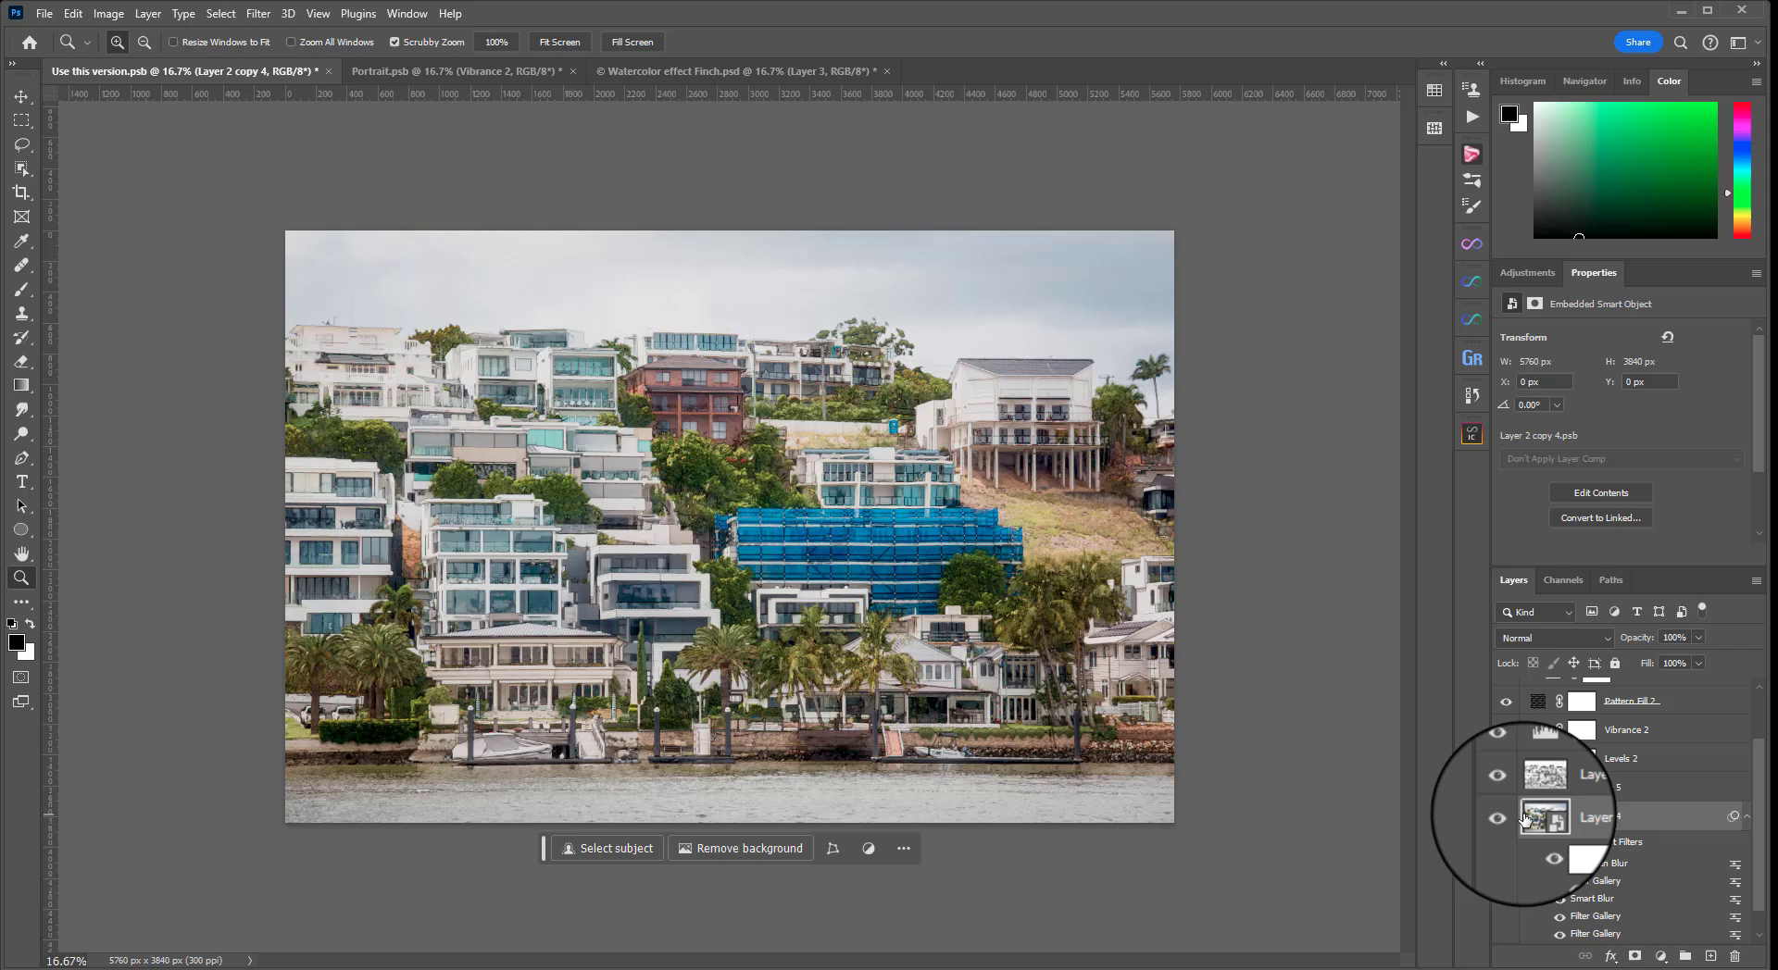
{"action": "left_click", "coordinate": [1635, 957]}
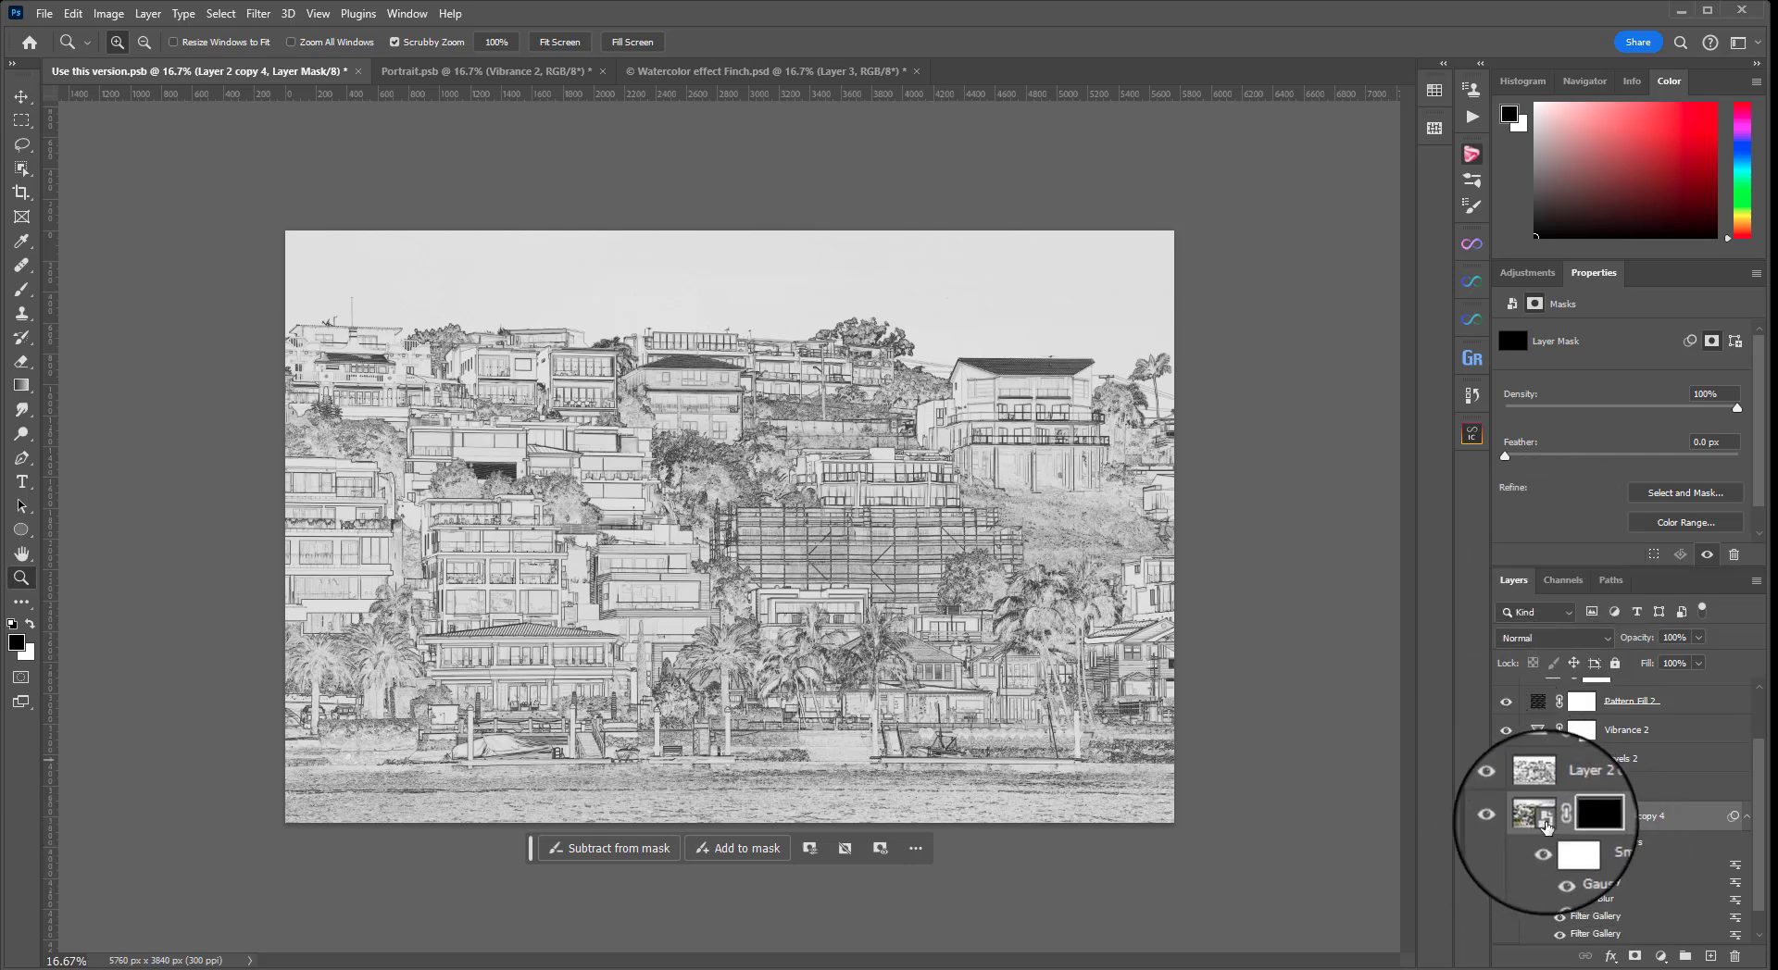
Clip Layer 2 copy 5 to the masked Layer 2 copy 4 and hide Layer 2 copy 6
{"action": "scroll", "coordinate": [1545, 825], "scroll_direction": "up", "scroll_amount": 2}
{"action": "left_click", "coordinate": [1540, 861]}
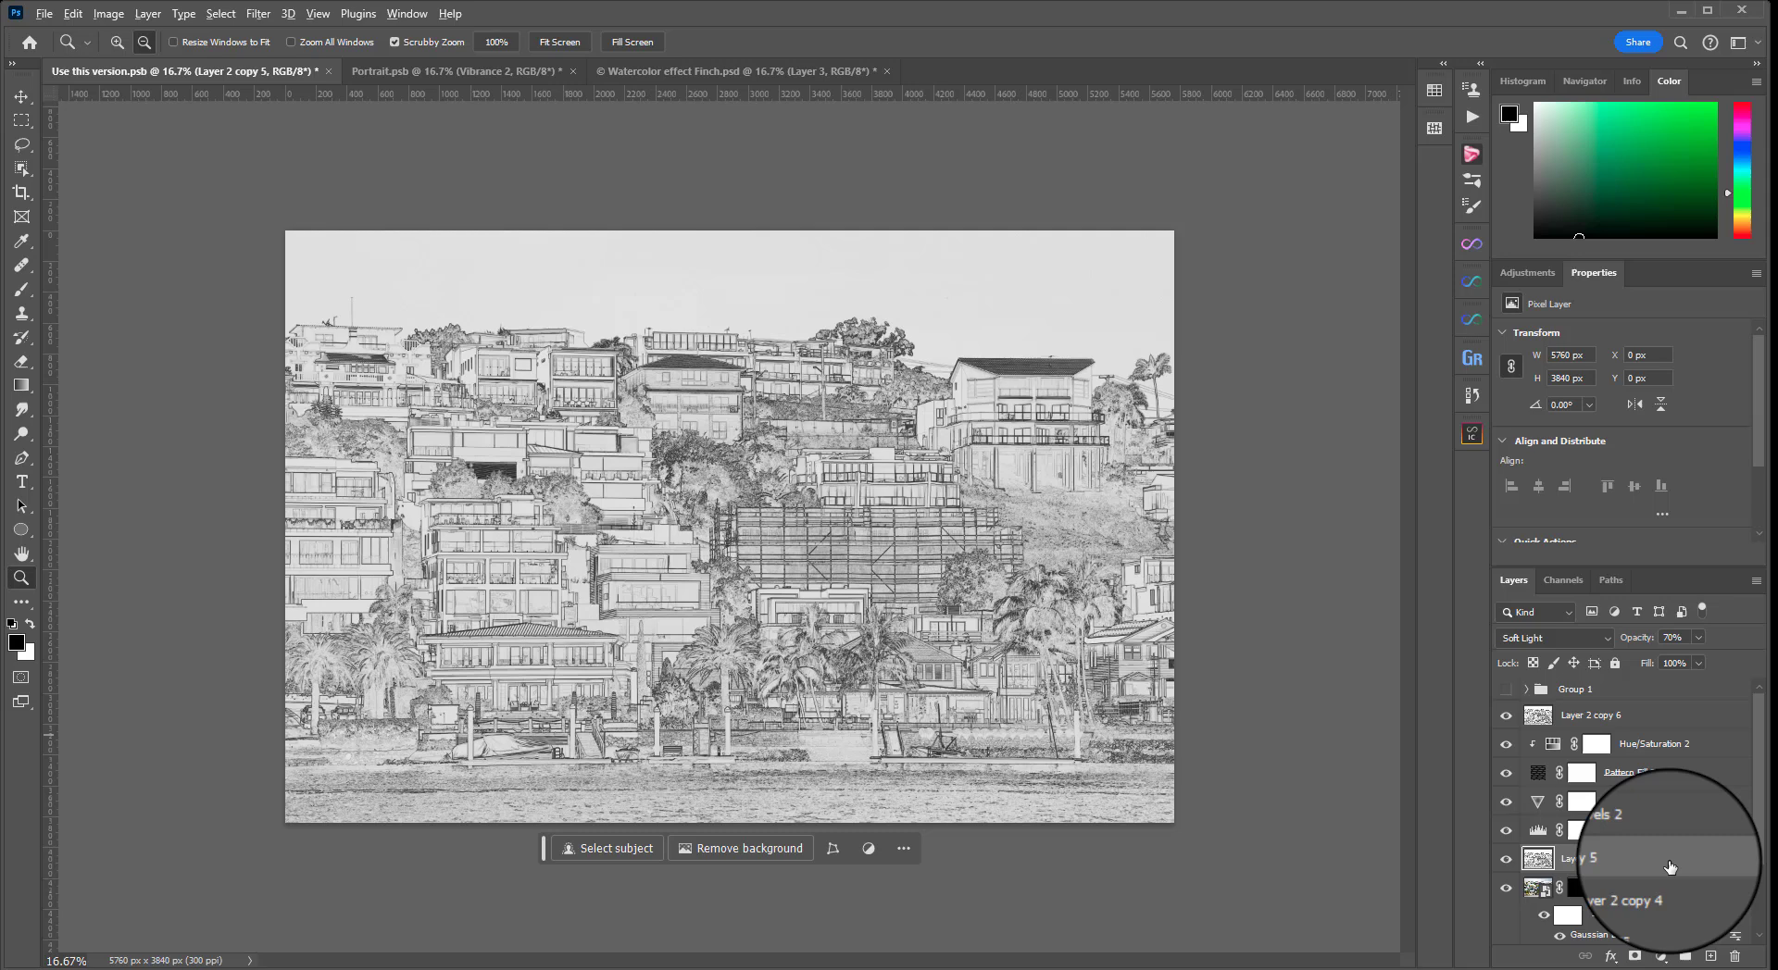
{"action": "left_click_drag", "start_coordinate": [1647, 861], "coordinate": [1545, 868]}
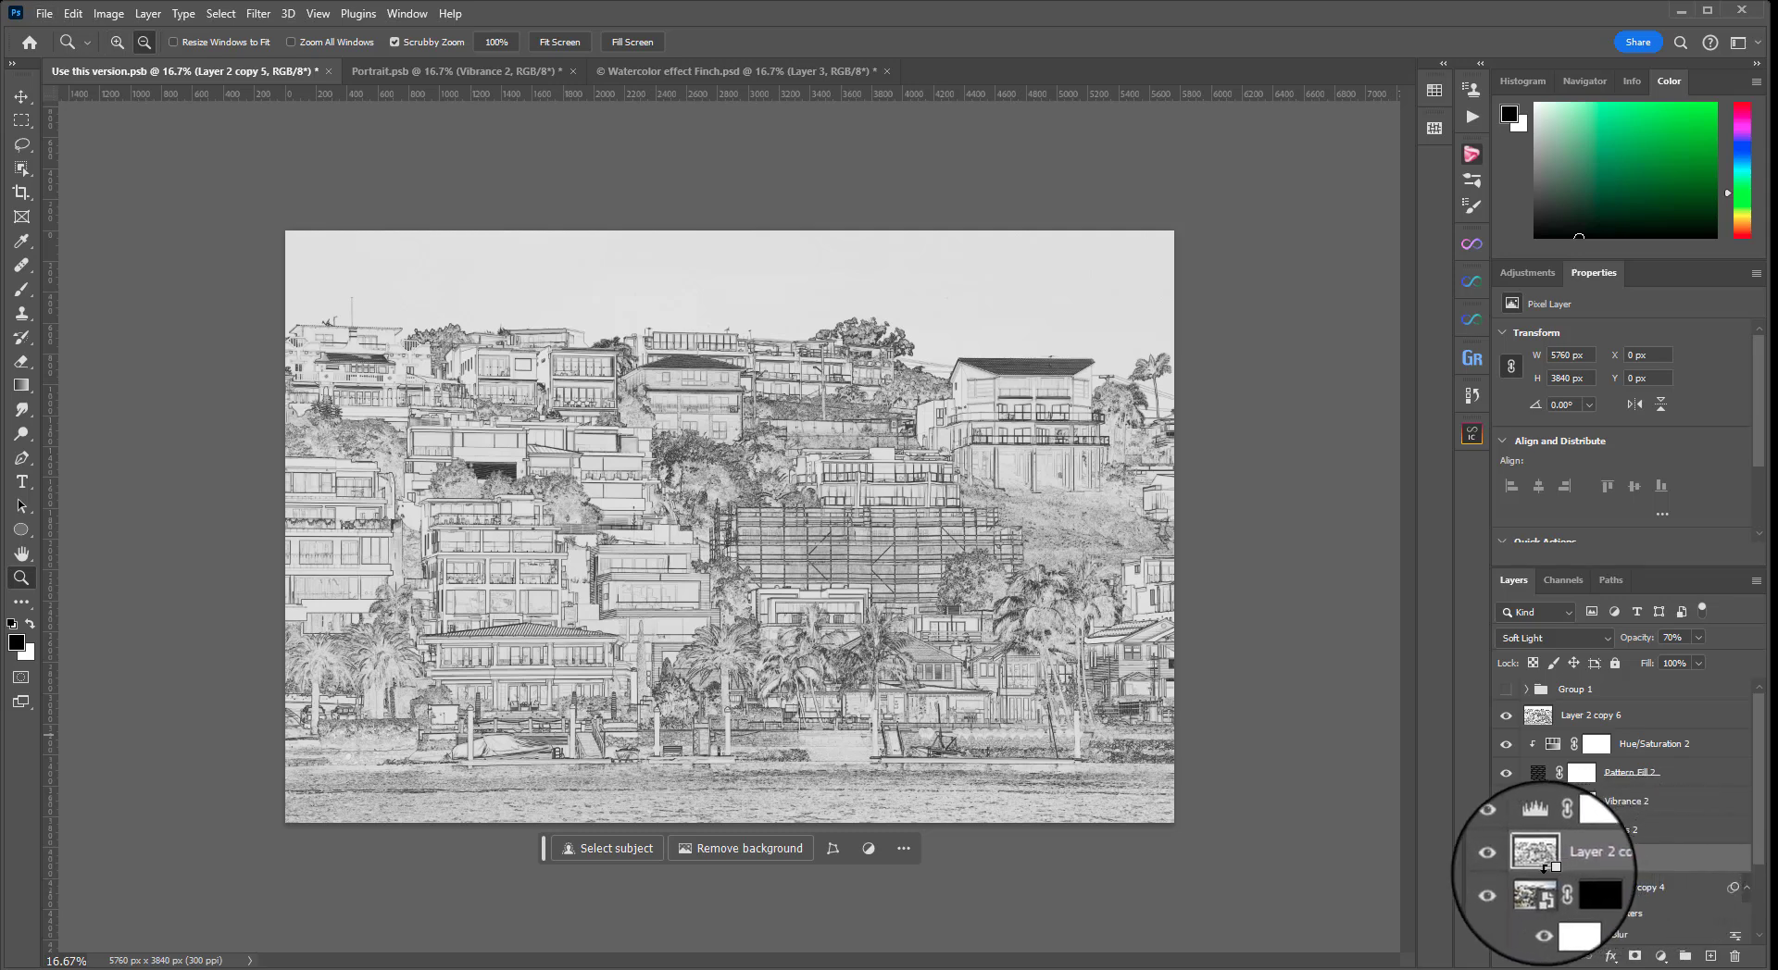
{"action": "left_click", "coordinate": [1542, 868], "text": "alt"}
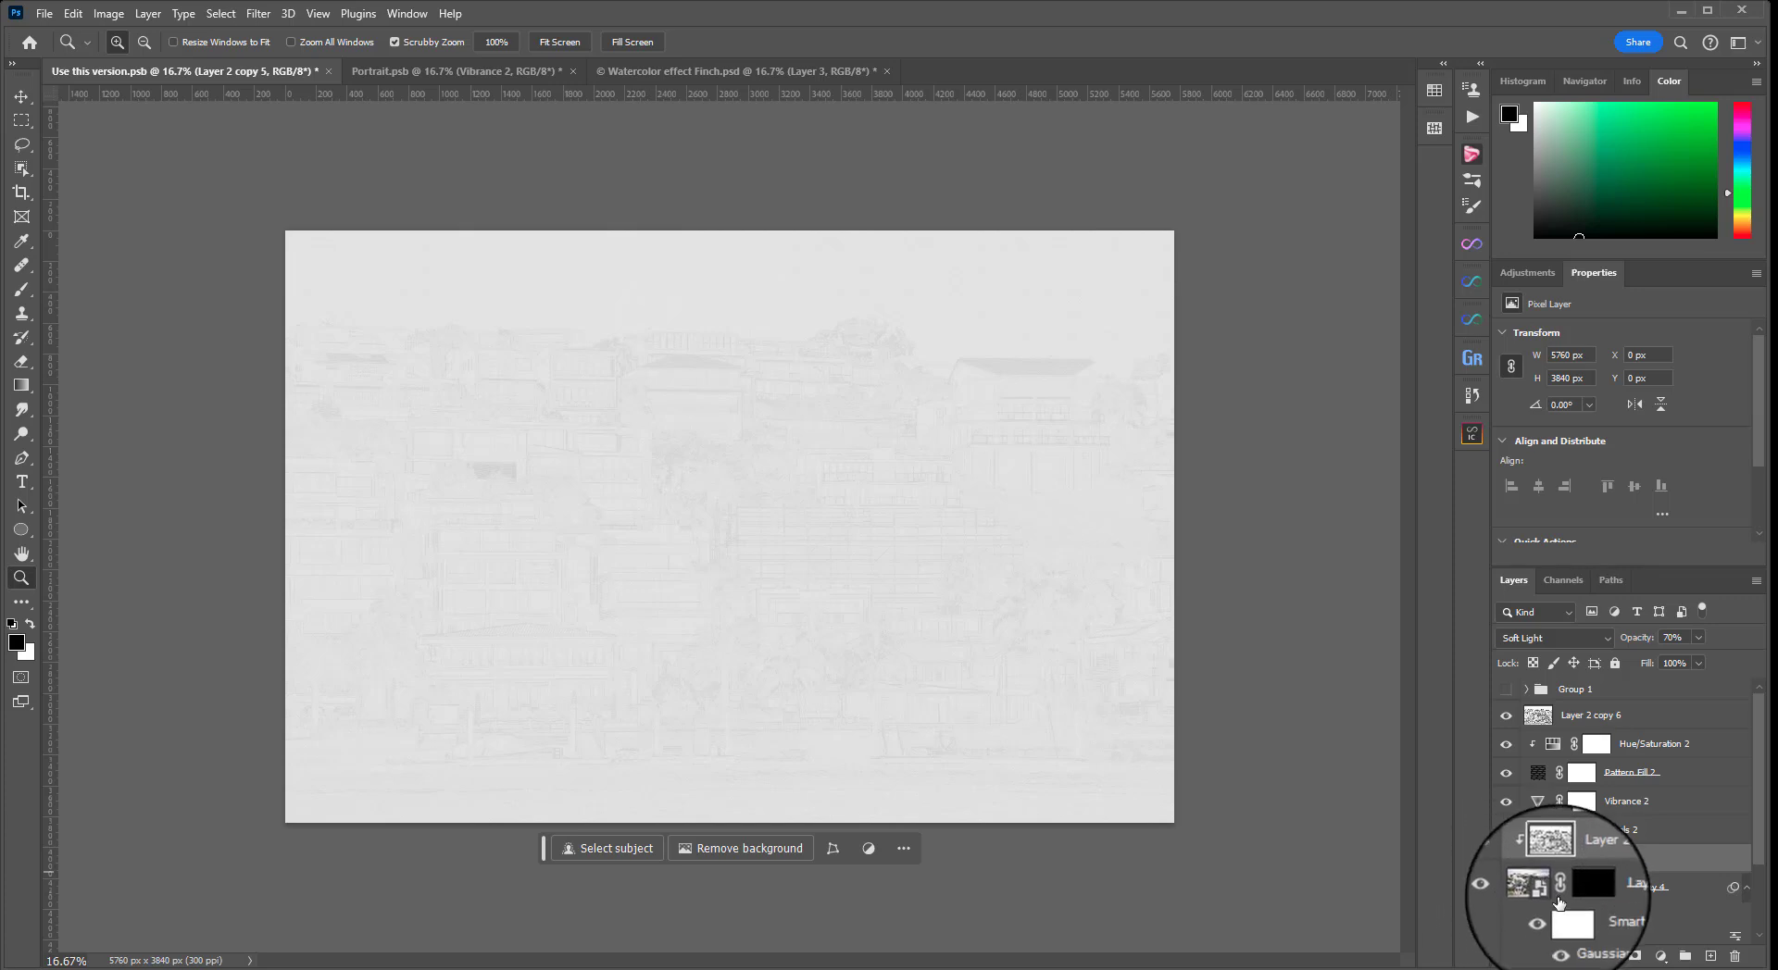
{"action": "left_click", "coordinate": [1615, 714]}
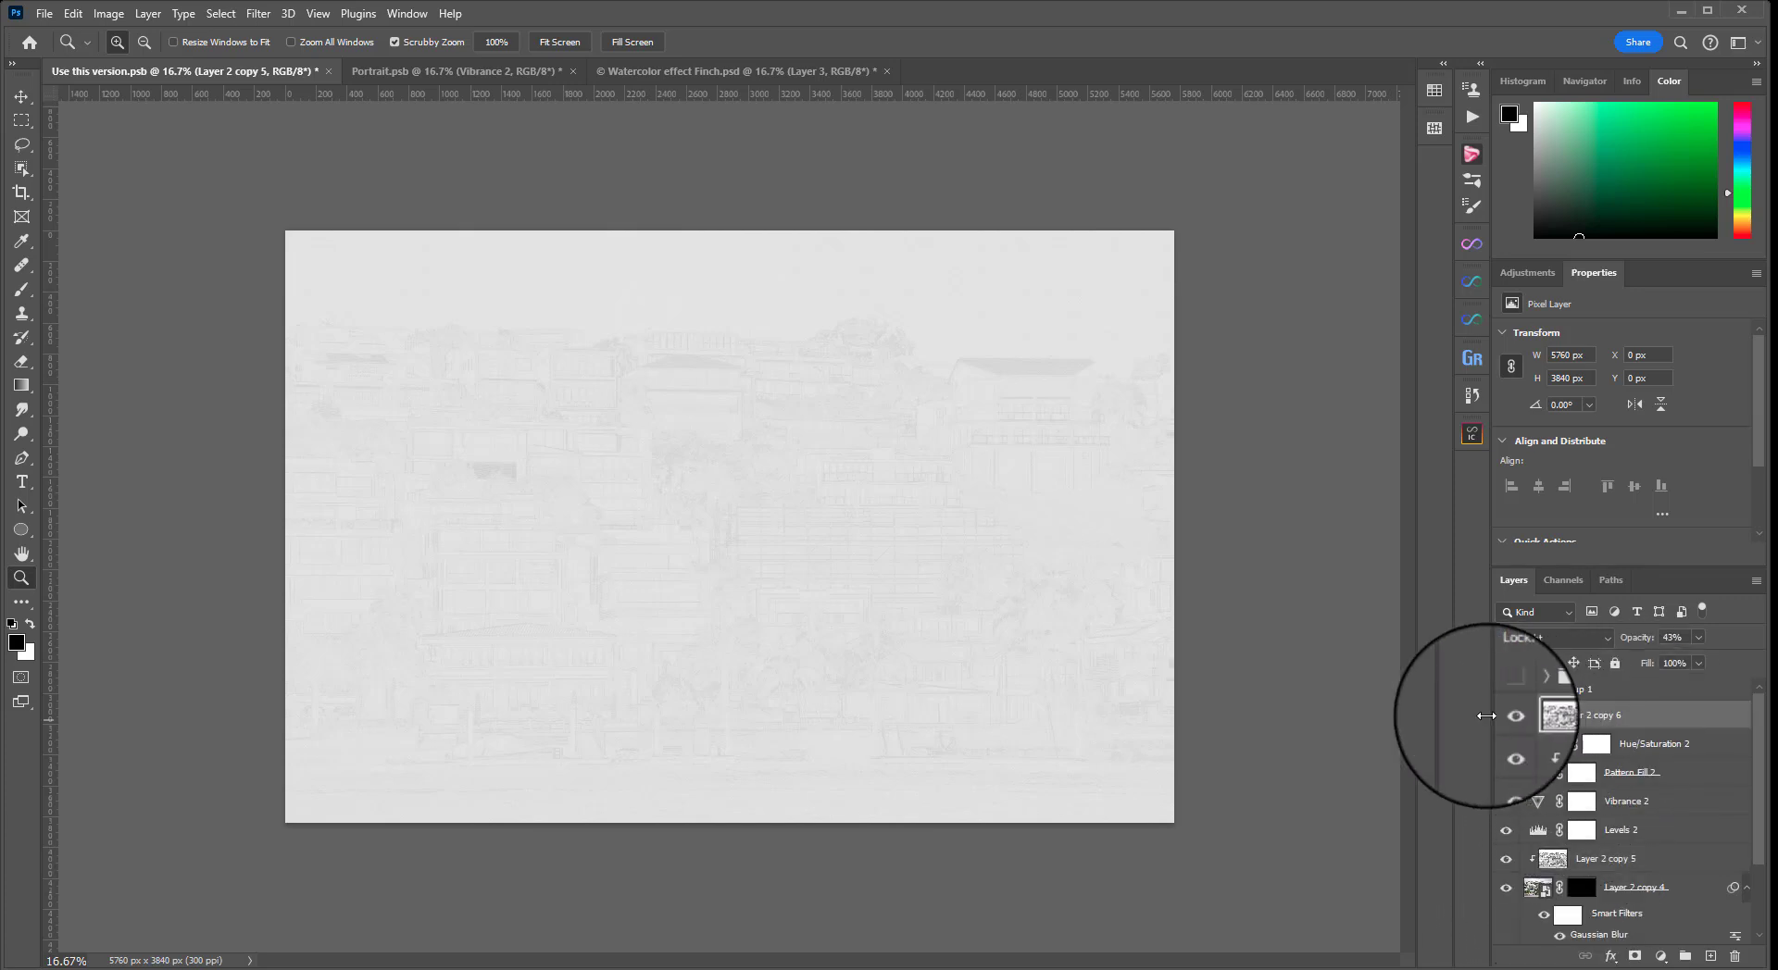
{"action": "left_click", "coordinate": [1504, 721]}
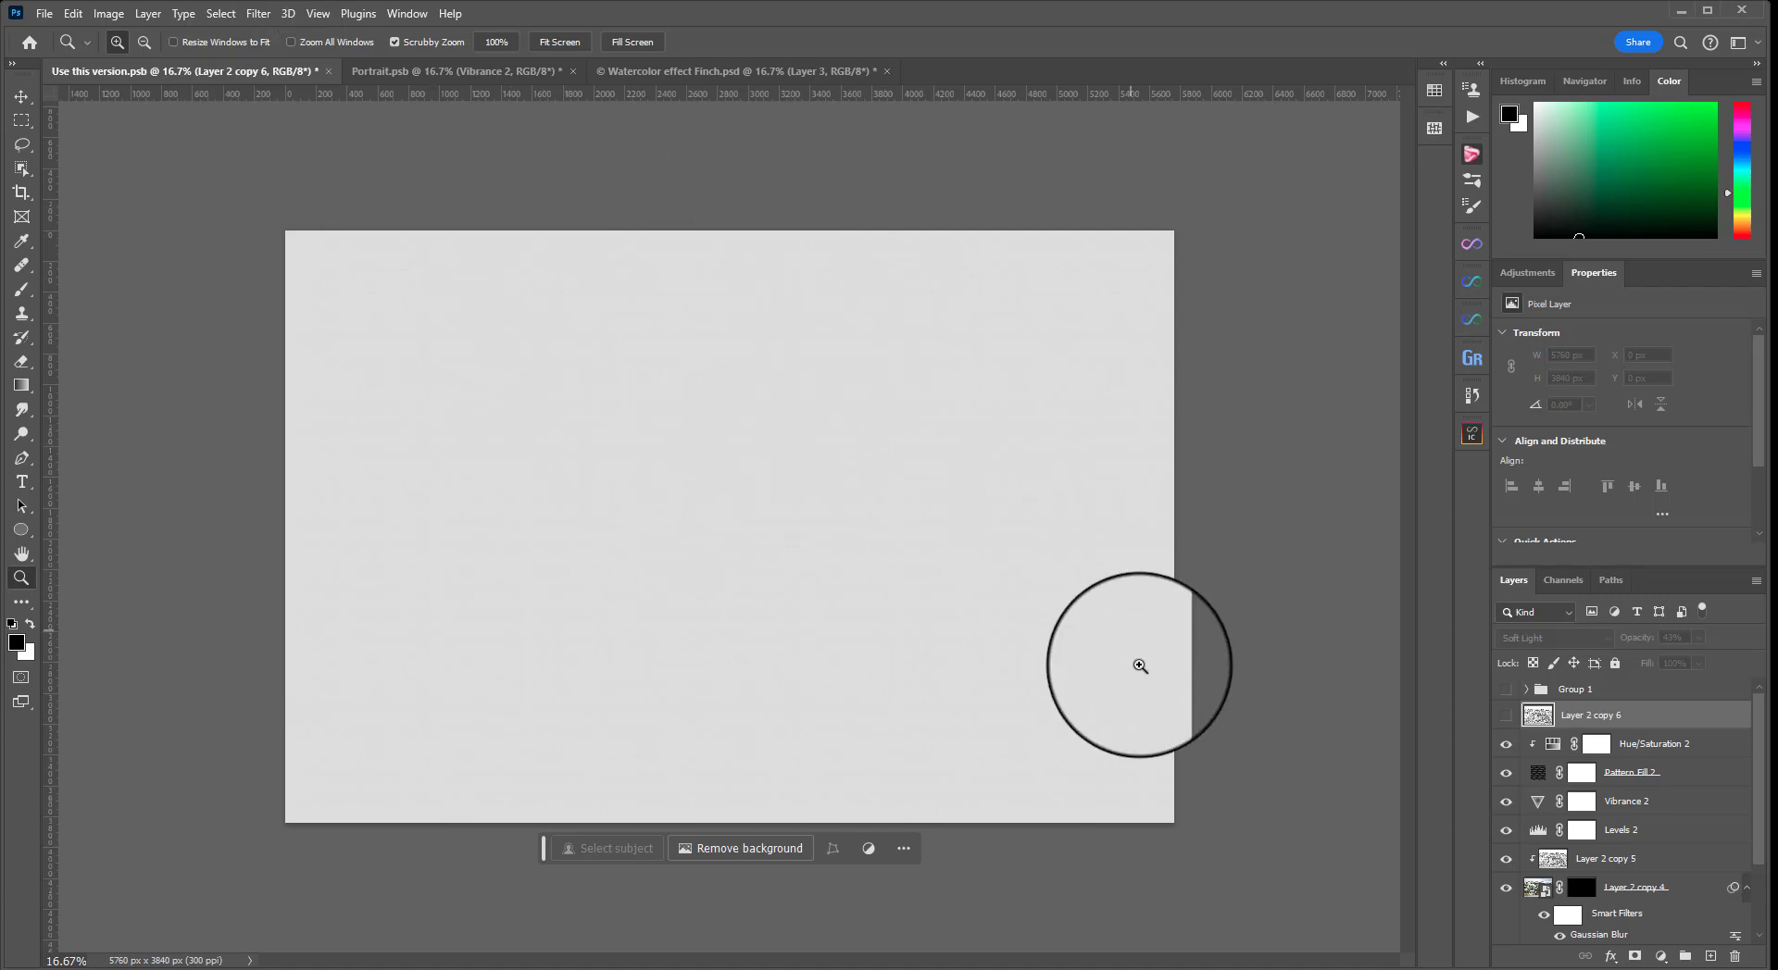
Target Layer 2 copy 4's layer mask and switch to the Brush tool
{"action": "scroll", "coordinate": [1620, 834], "scroll_direction": "down", "scroll_amount": 2}
{"action": "left_click", "coordinate": [1583, 814]}
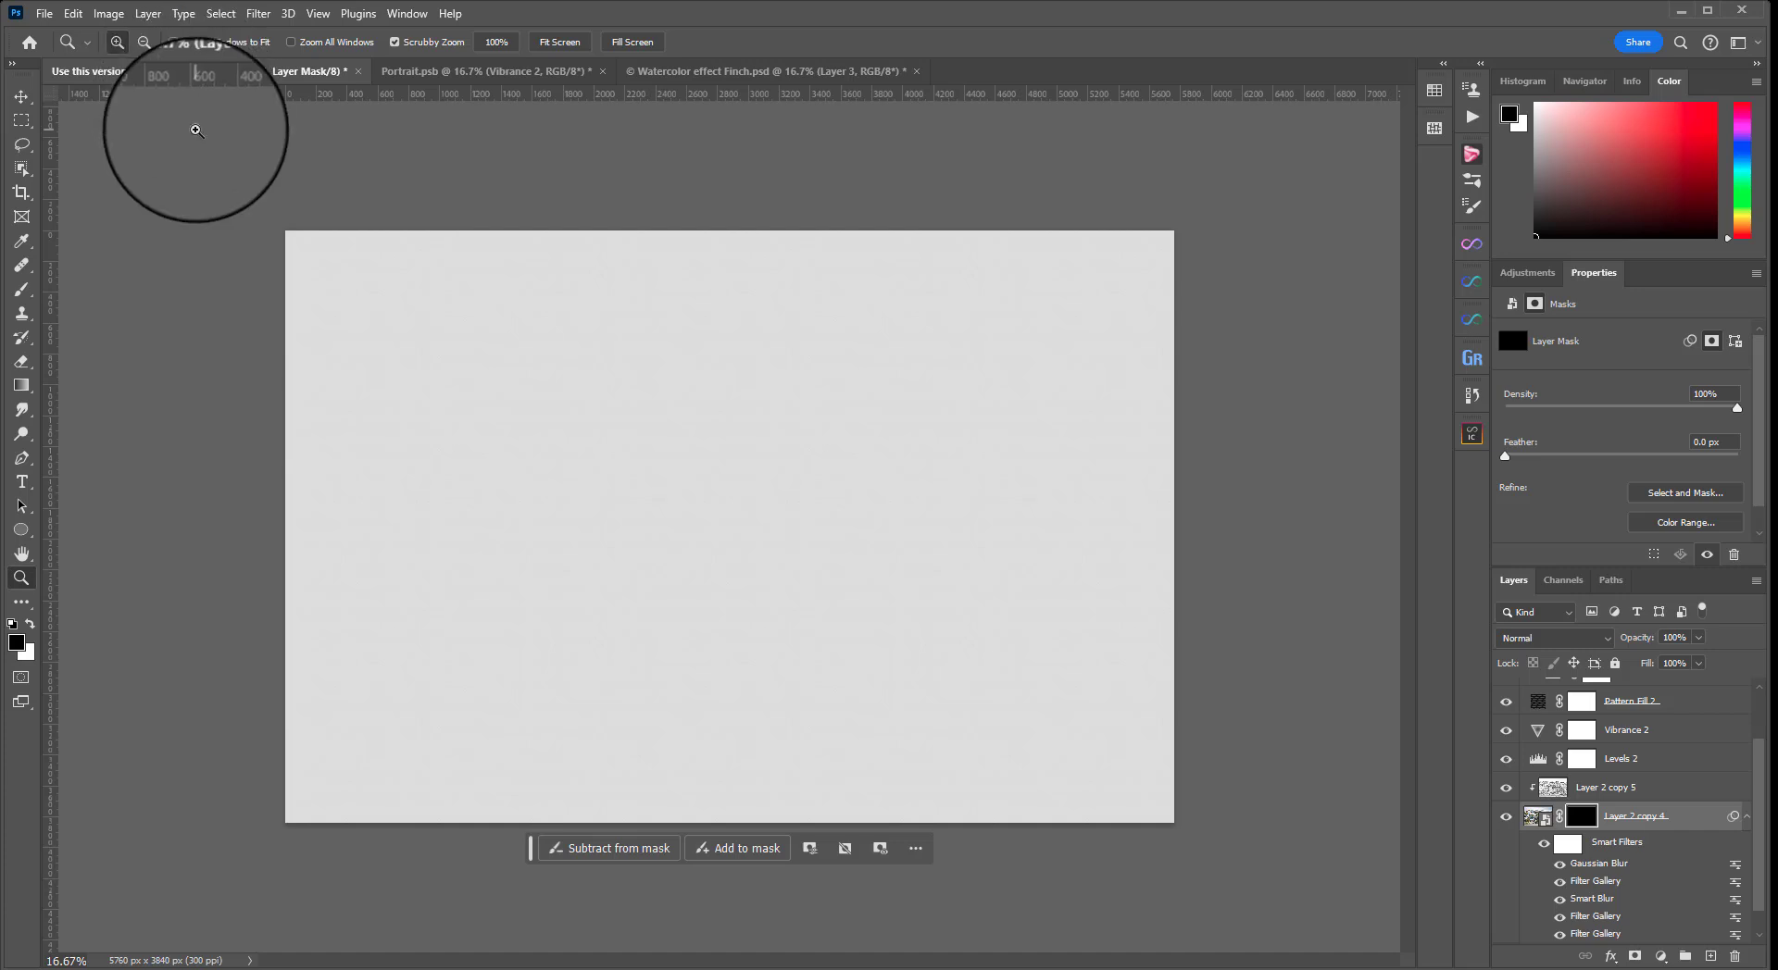
{"action": "left_click", "coordinate": [20, 292]}
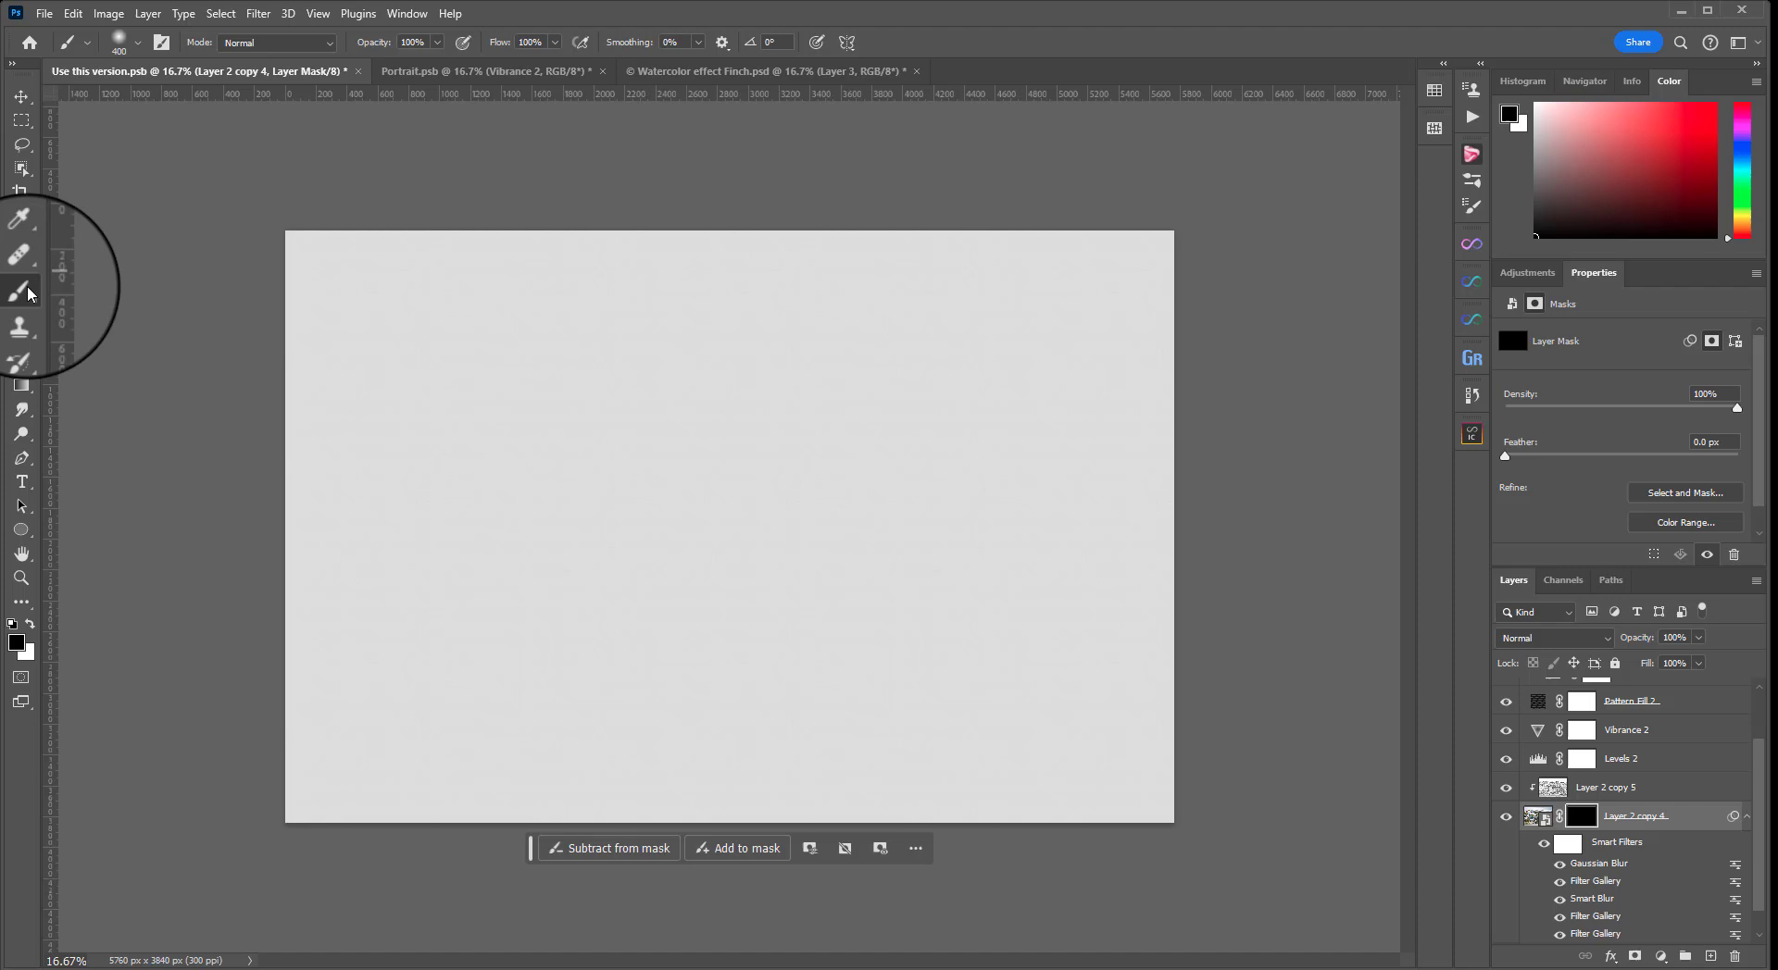
{"action": "left_click", "coordinate": [139, 46]}
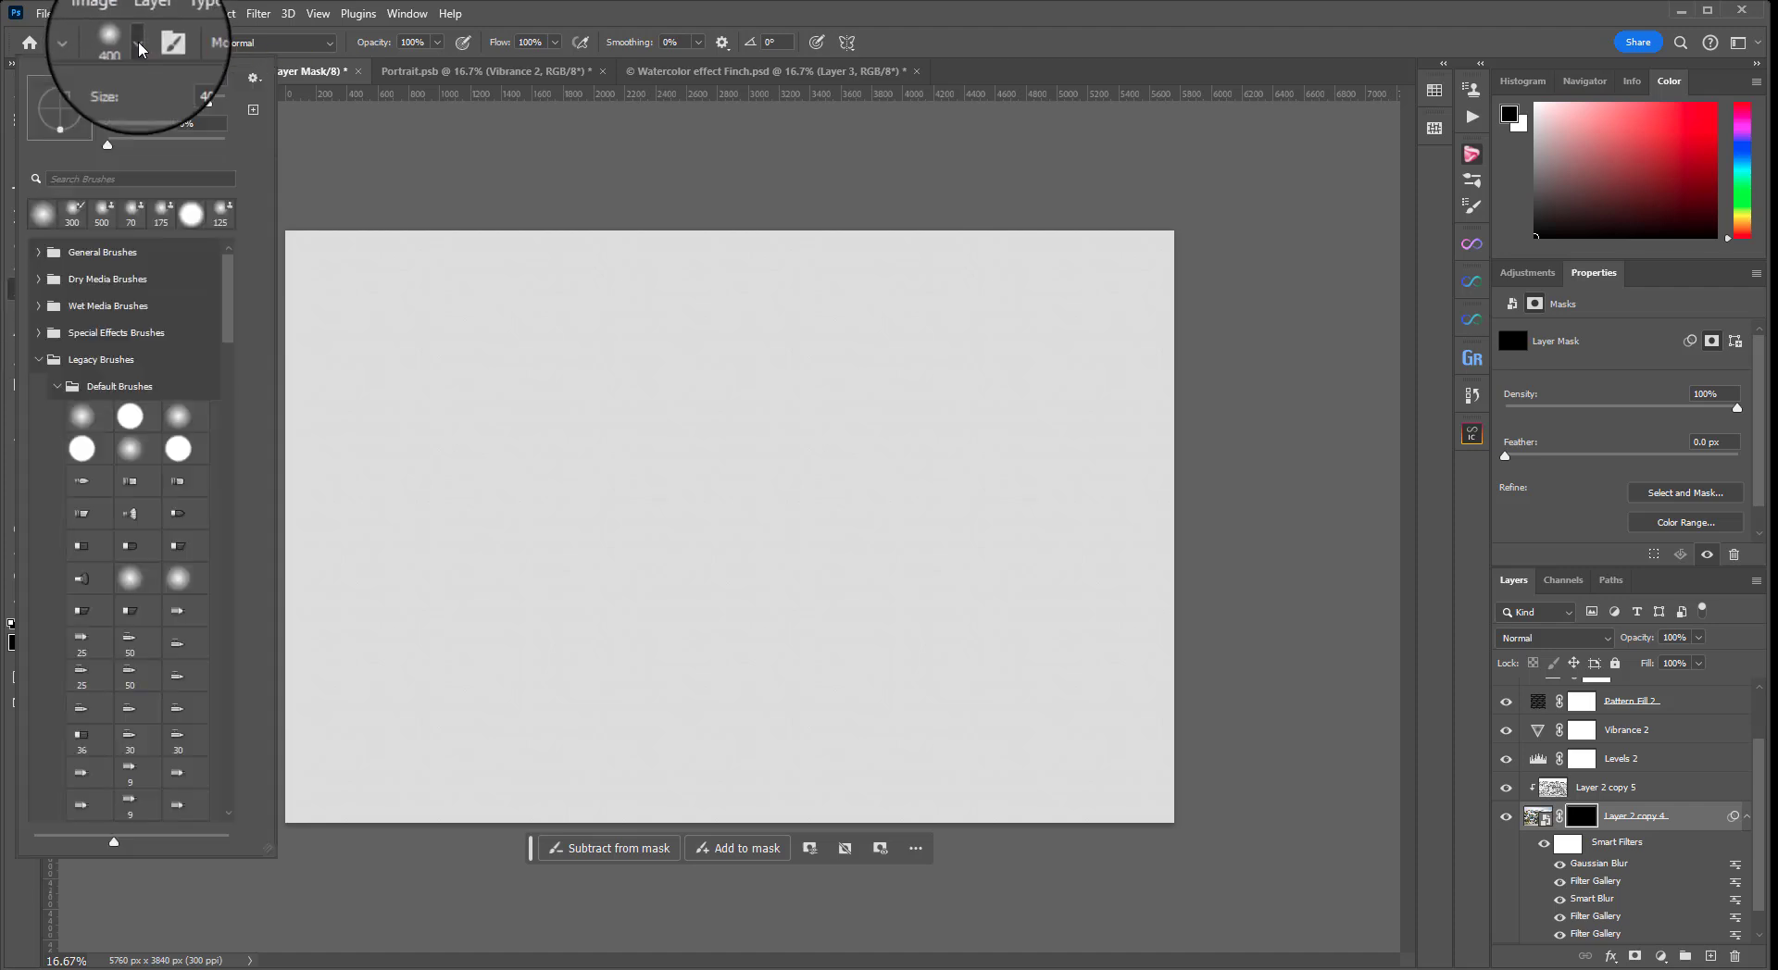
{"action": "left_click", "coordinate": [253, 78]}
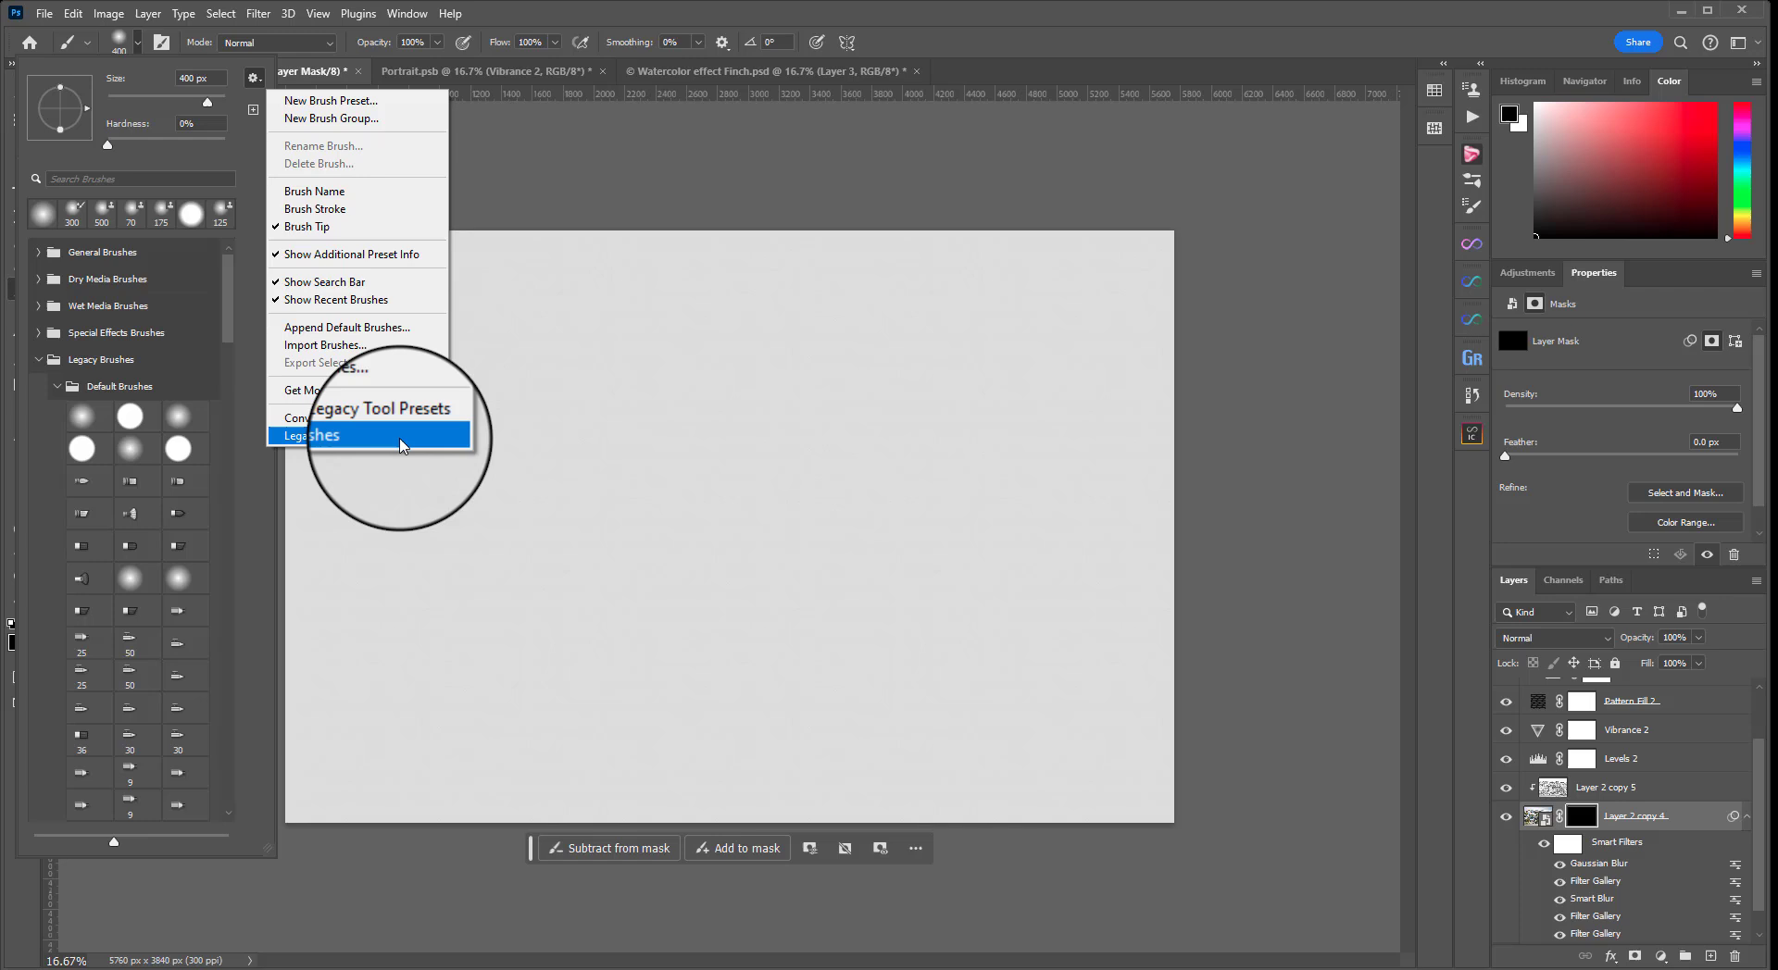
{"action": "left_click", "coordinate": [241, 164]}
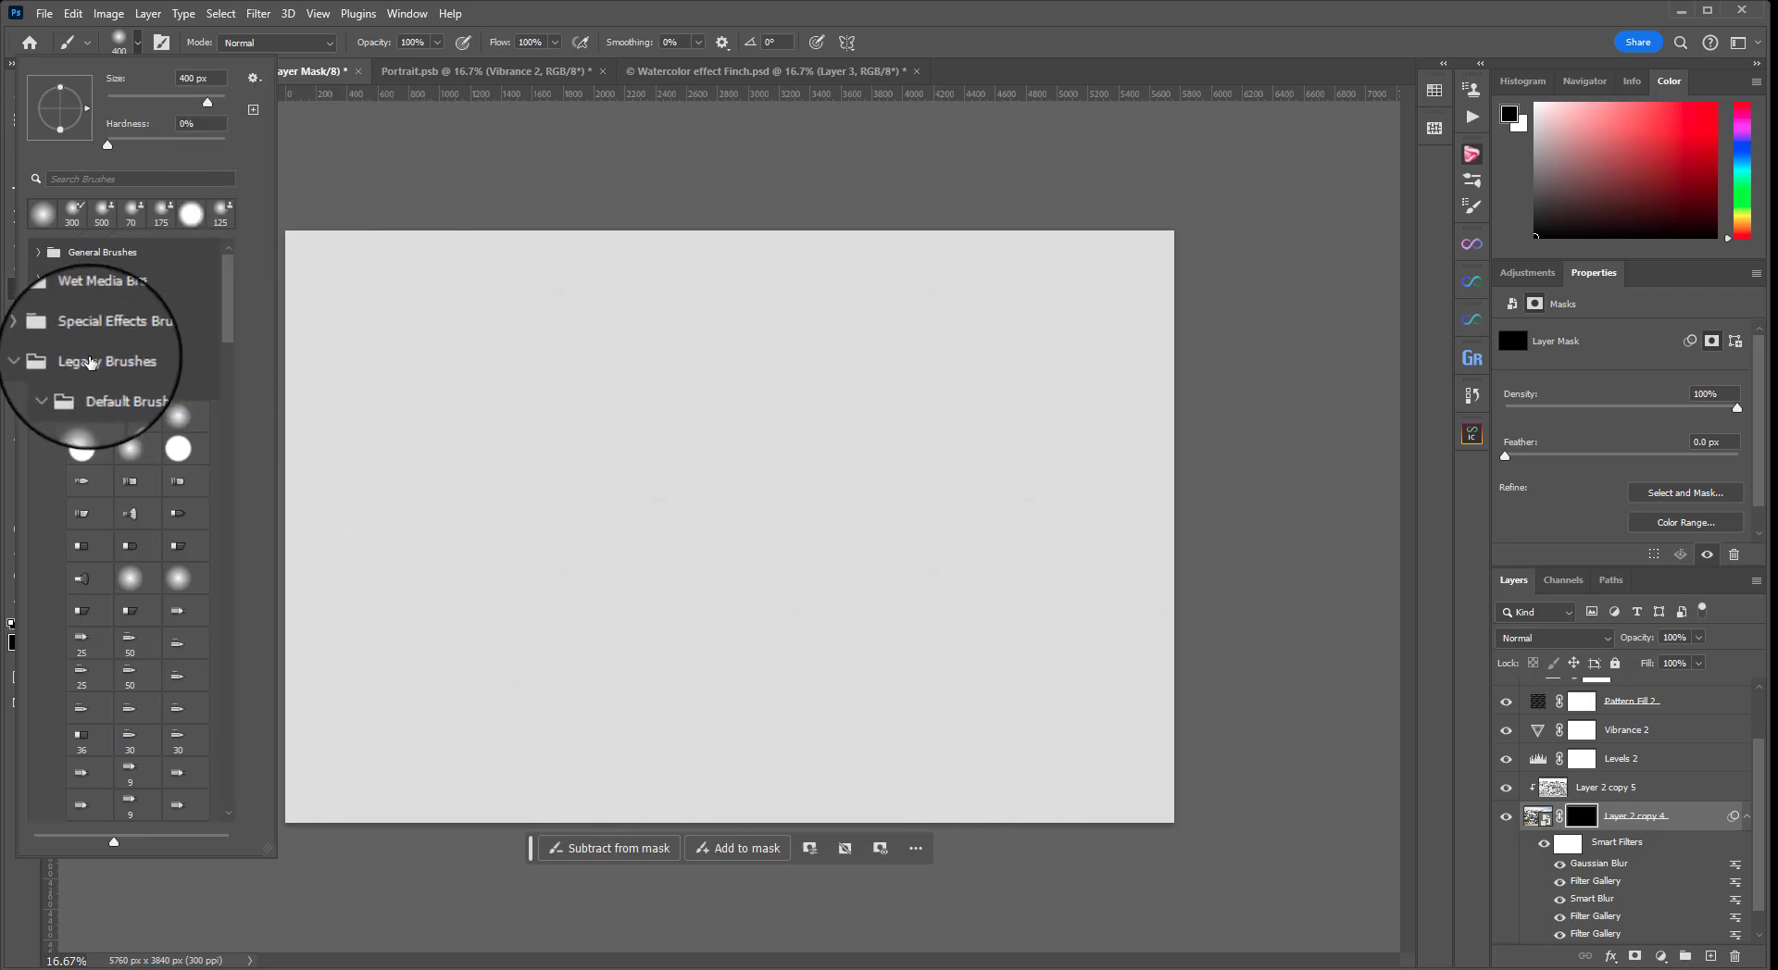
Collapse Default Brushes and pick a preset from the Wet Media Brushes folder
{"action": "scroll", "coordinate": [109, 331], "scroll_direction": "down", "scroll_amount": 3}
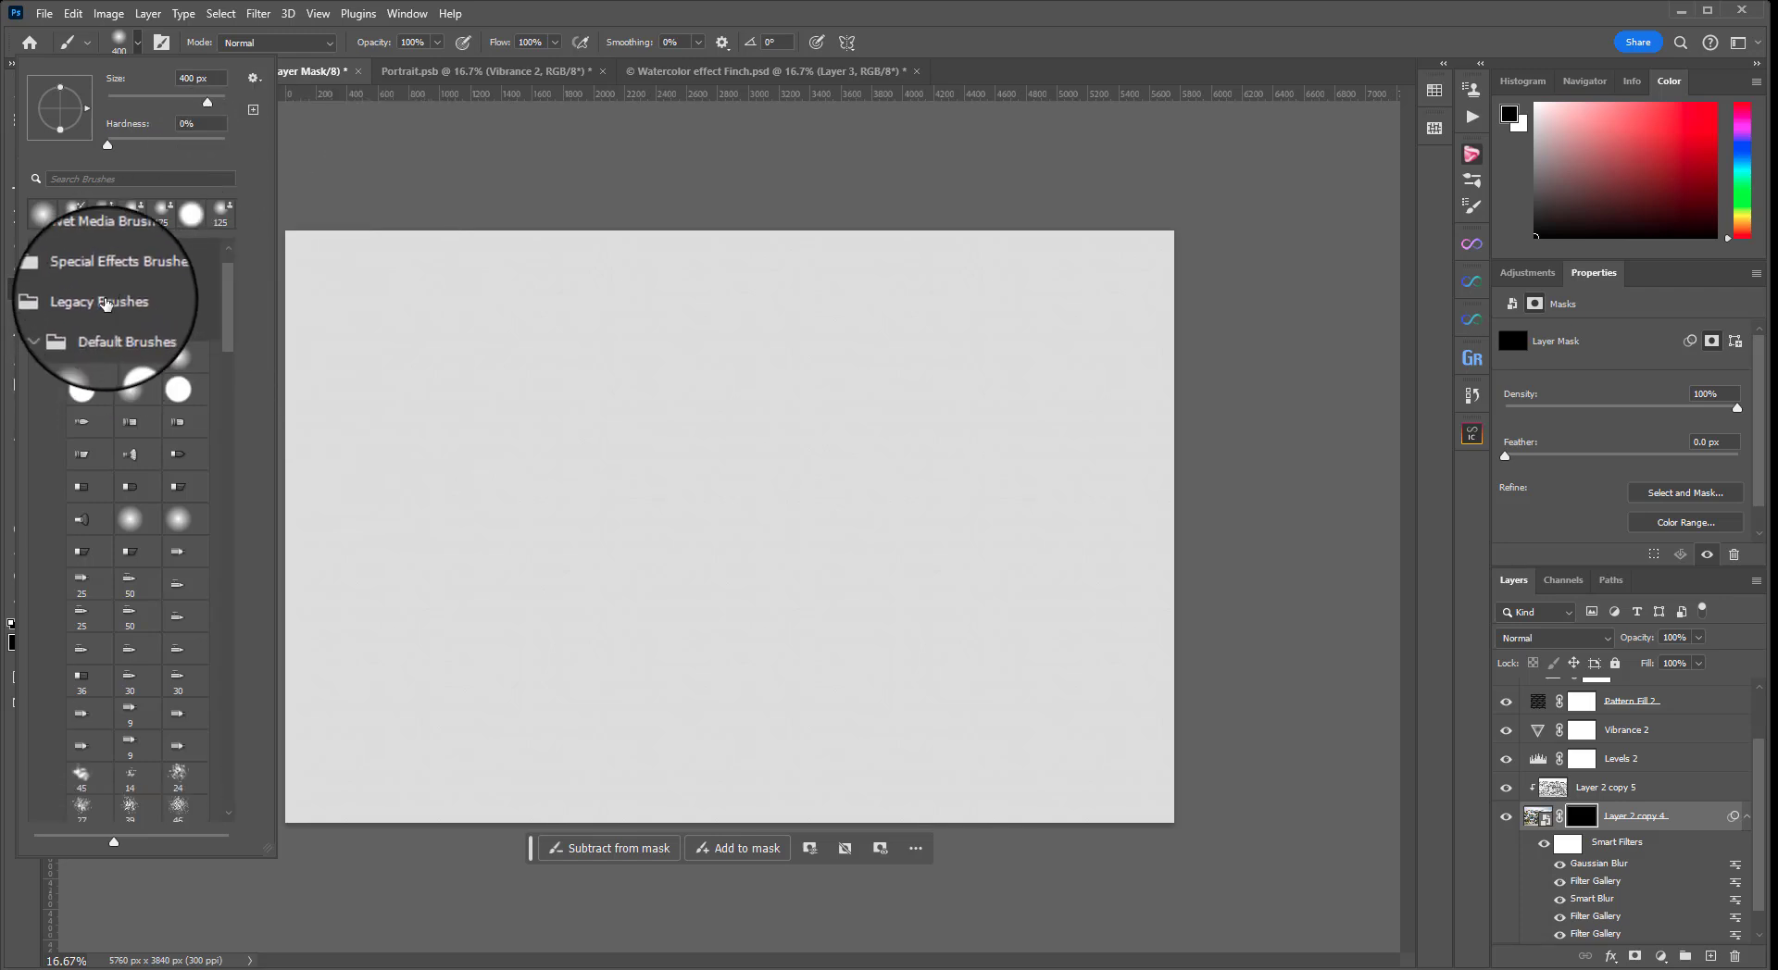
{"action": "scroll", "coordinate": [148, 380], "scroll_direction": "down", "scroll_amount": 5}
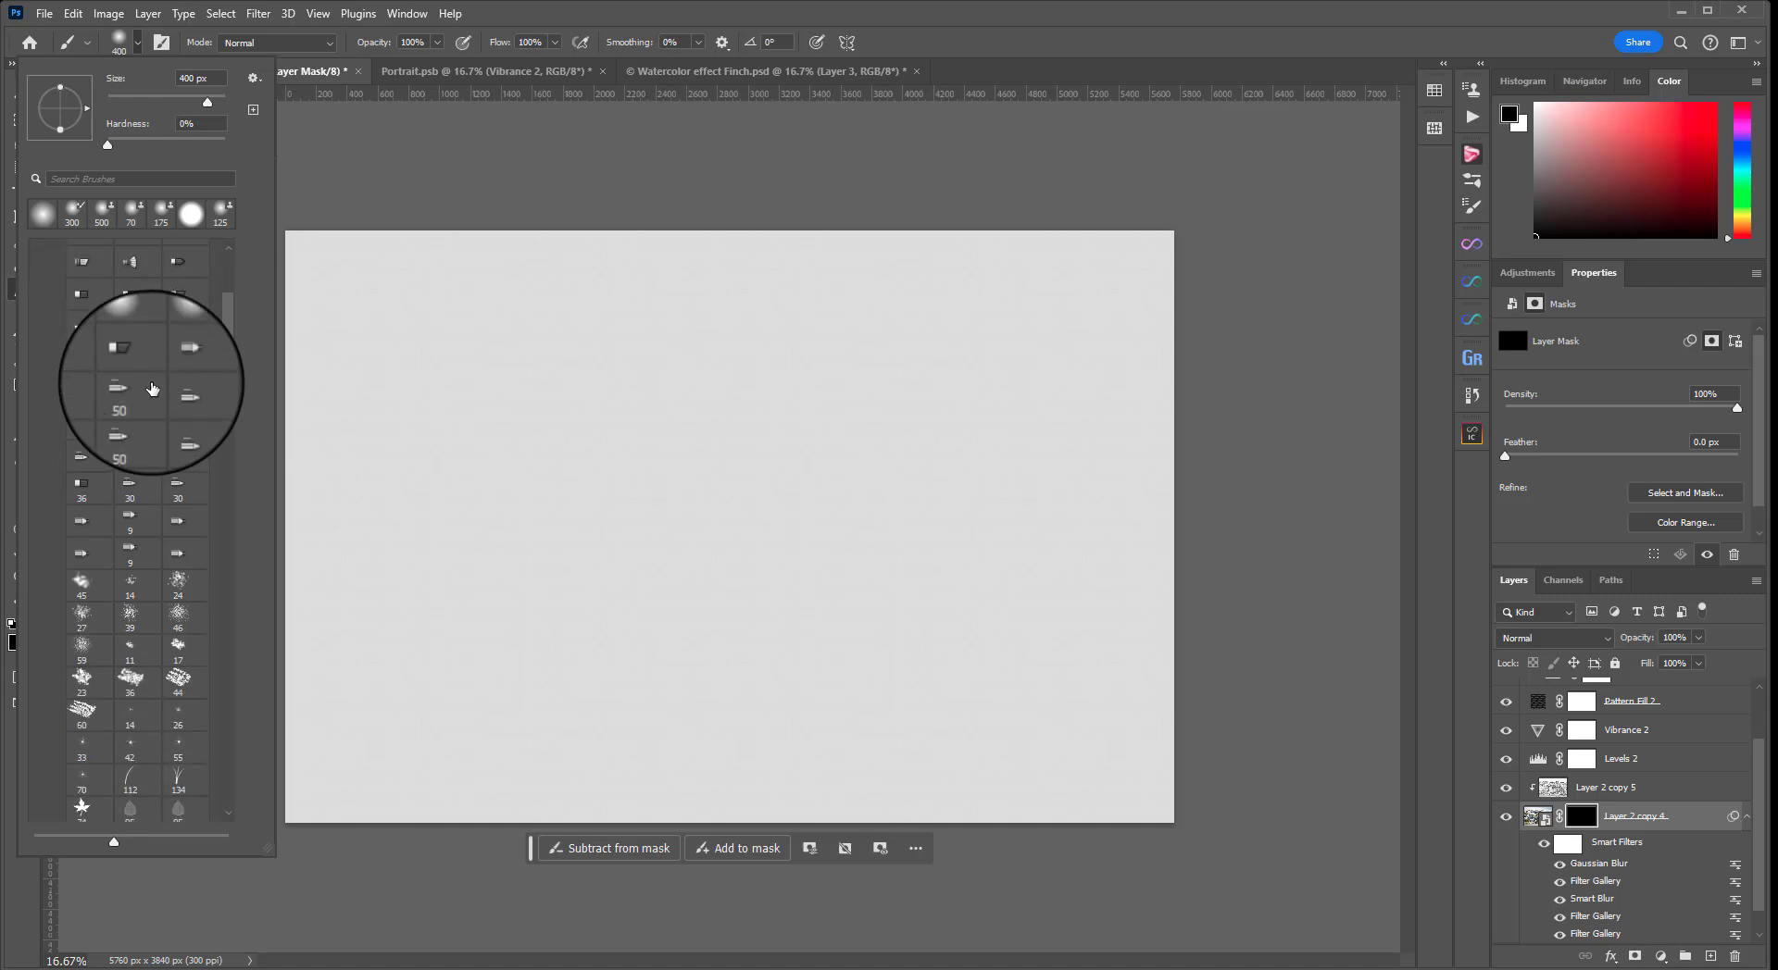
{"action": "scroll", "coordinate": [153, 389], "scroll_direction": "up", "scroll_amount": 5}
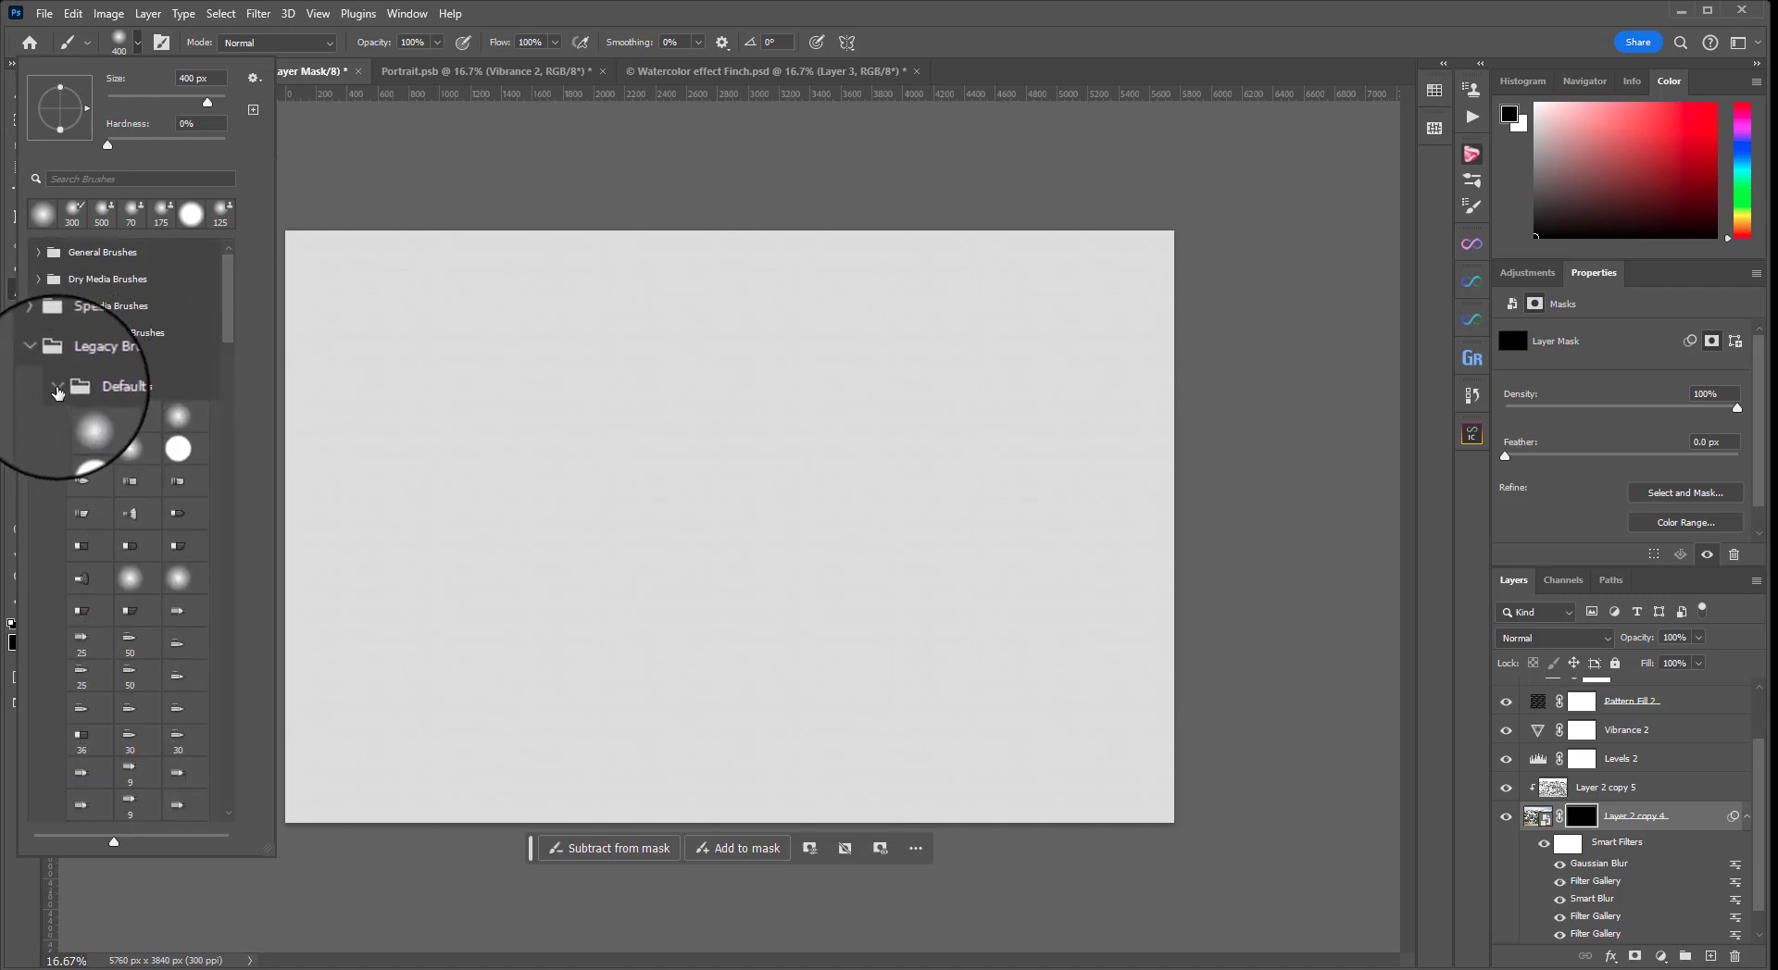
{"action": "left_click", "coordinate": [56, 386]}
{"action": "scroll", "coordinate": [83, 648], "scroll_direction": "down", "scroll_amount": 3}
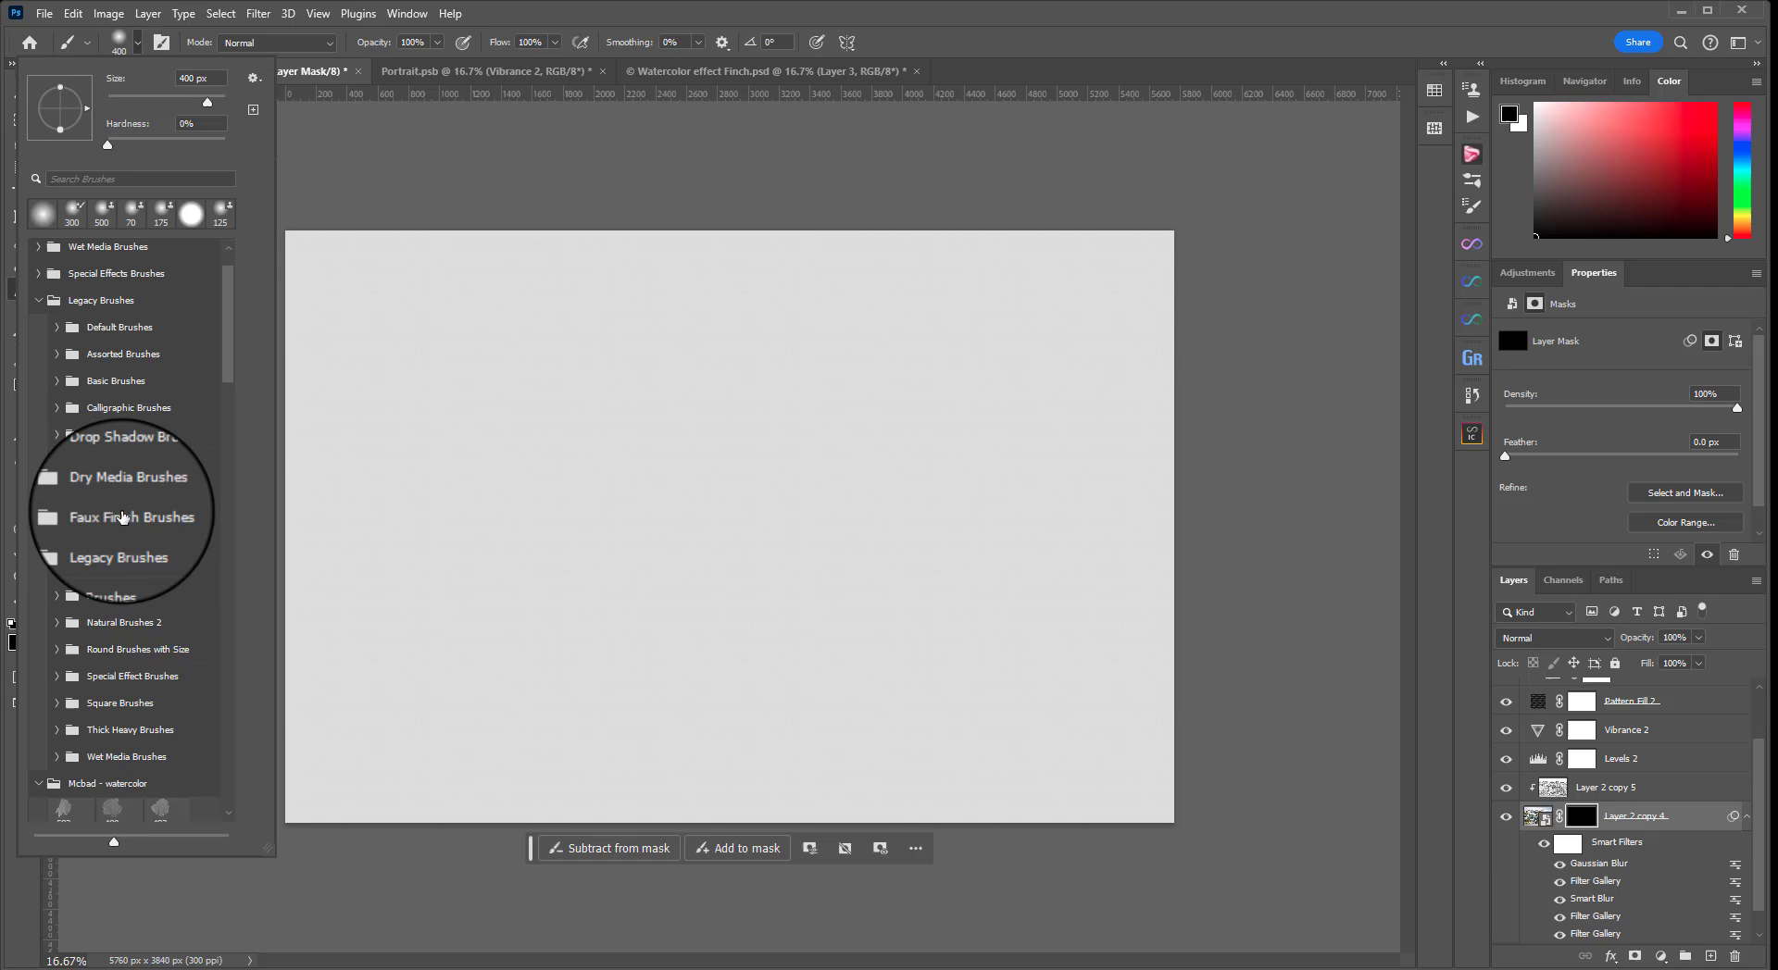
{"action": "scroll", "coordinate": [123, 517], "scroll_direction": "down", "scroll_amount": 1}
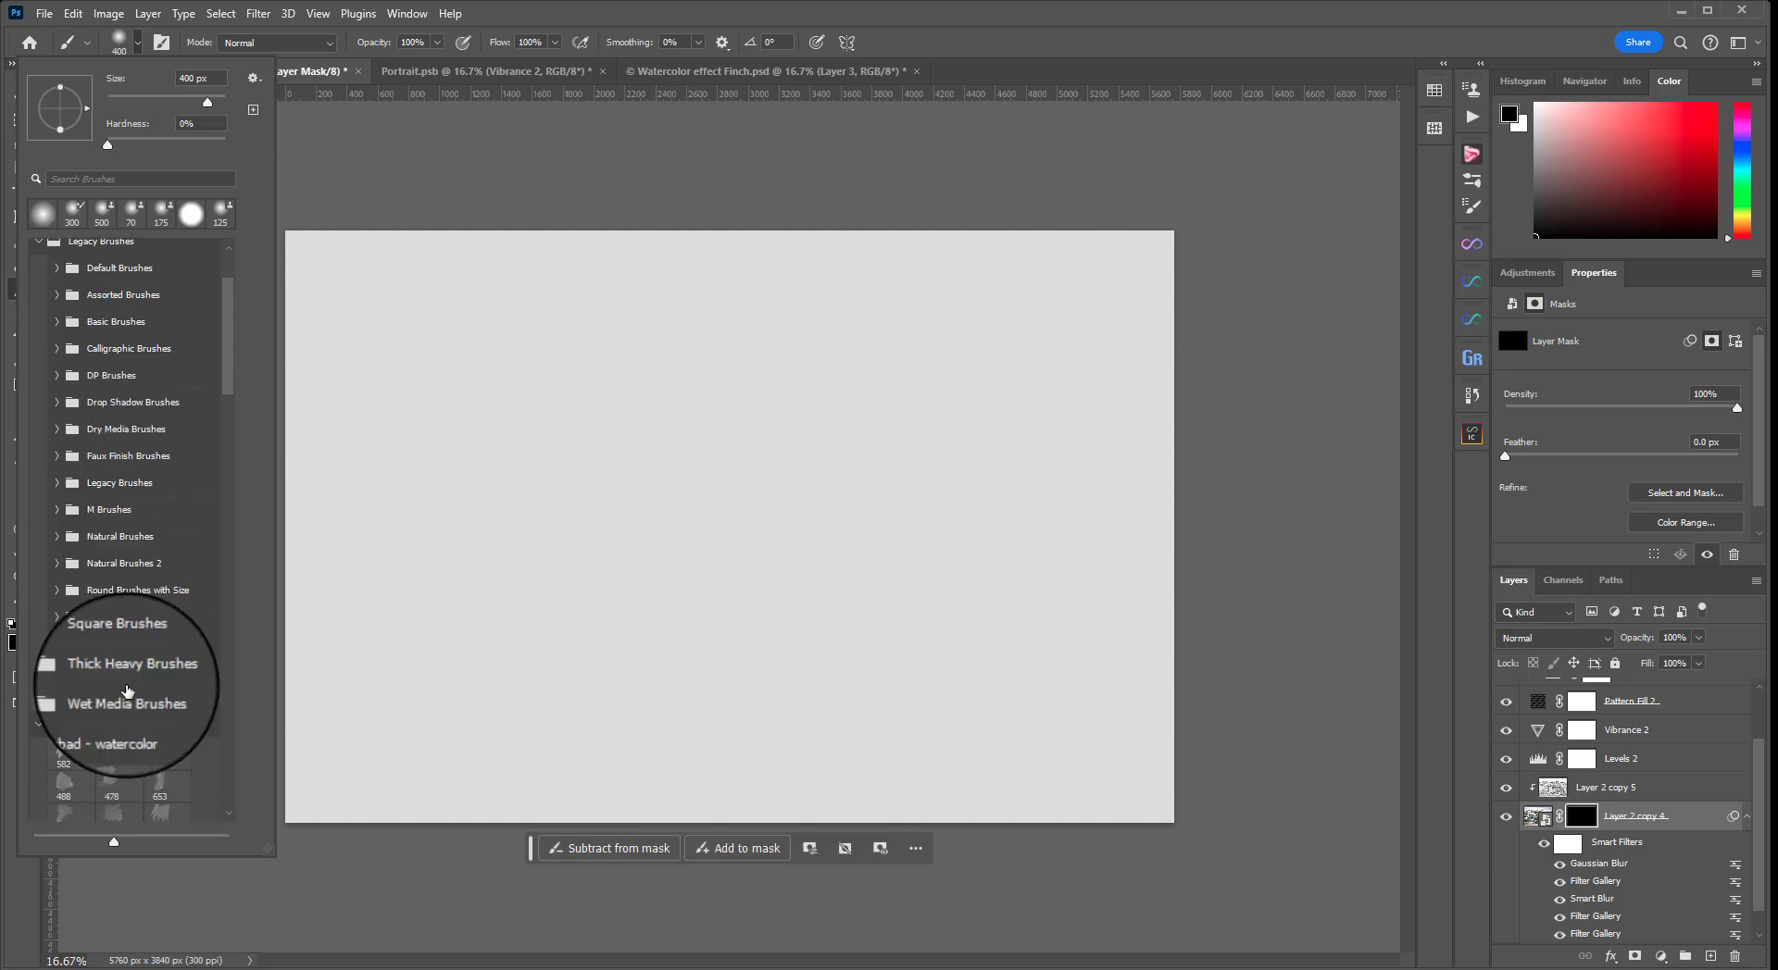
{"action": "left_click", "coordinate": [58, 699]}
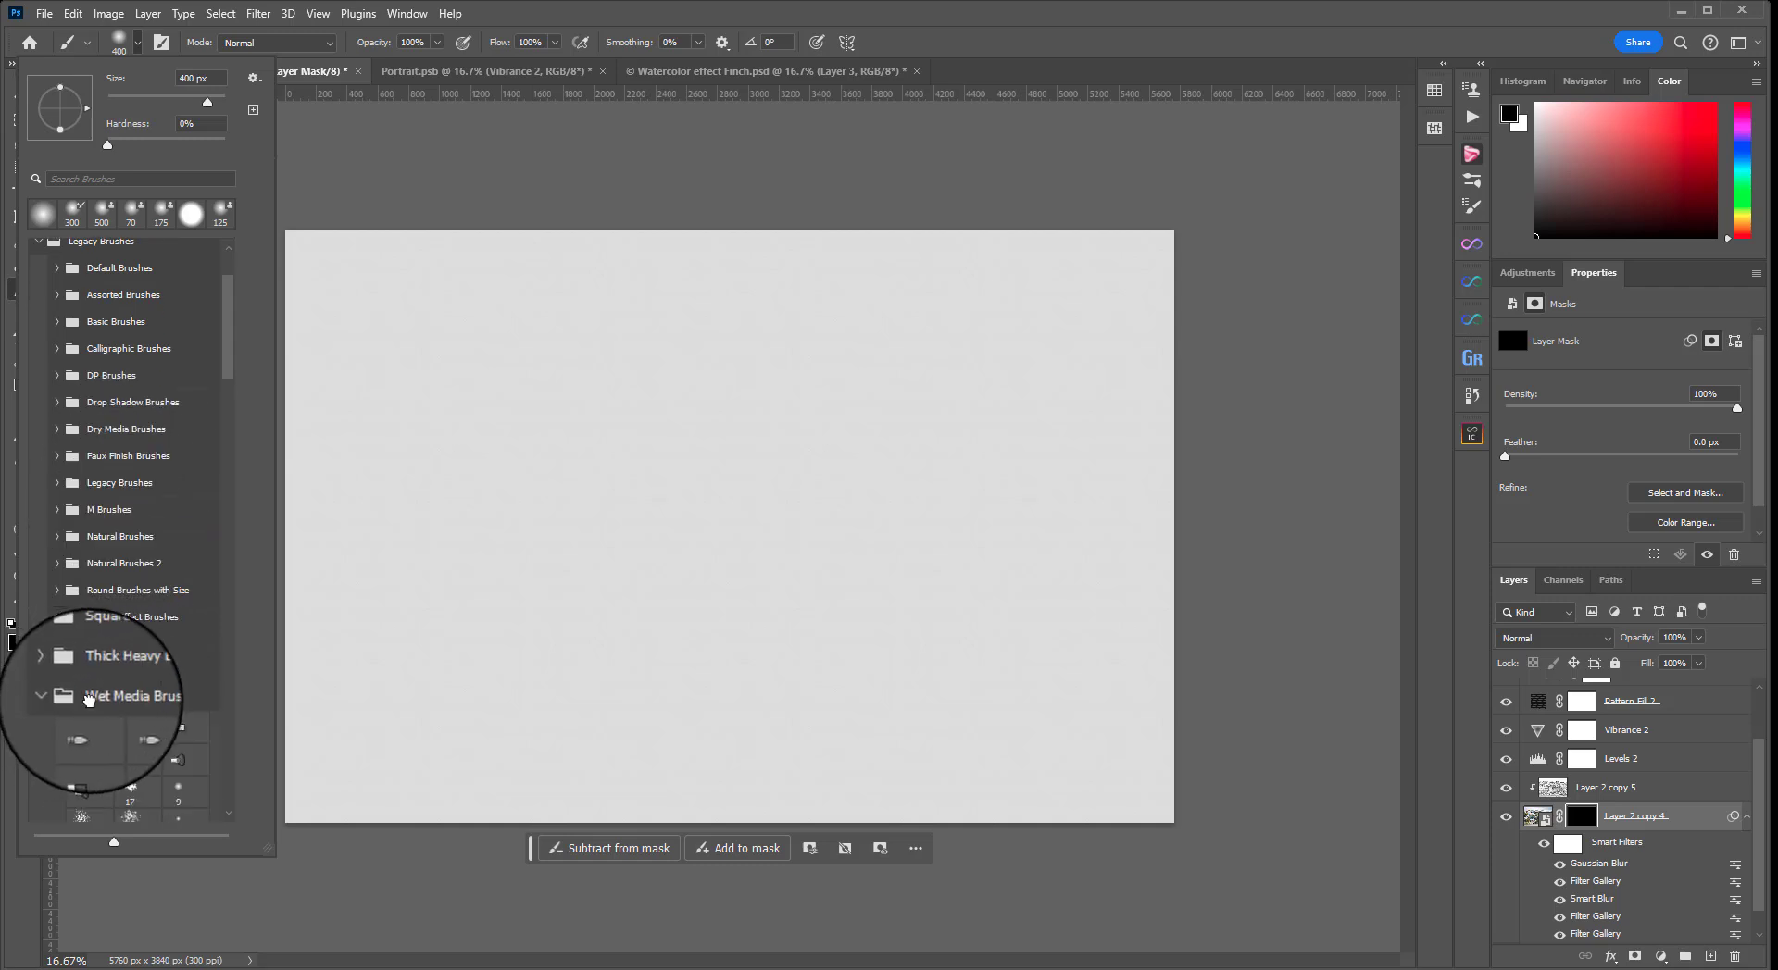
{"action": "scroll", "coordinate": [88, 699], "scroll_direction": "down", "scroll_amount": 5}
{"action": "left_click", "coordinate": [111, 799]}
Set white as foreground and choose the 'watercolor t' texture brush at 28% flow
{"action": "key", "text": "x"}
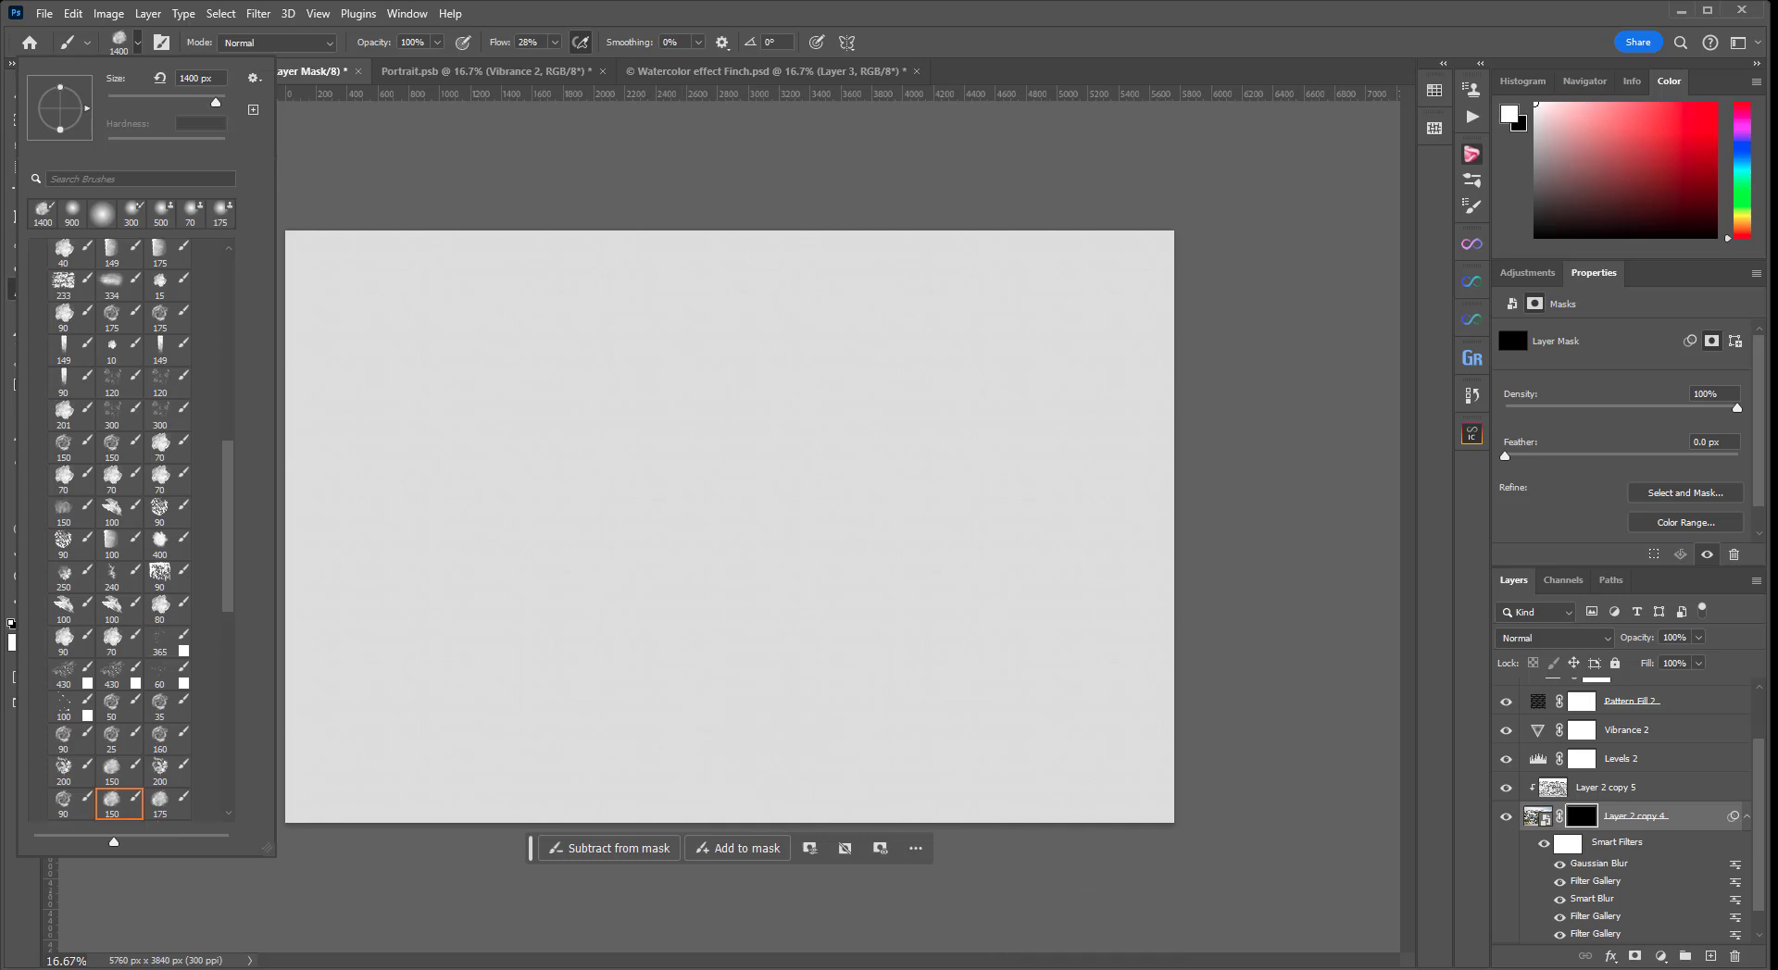
{"action": "left_click", "coordinate": [126, 178]}
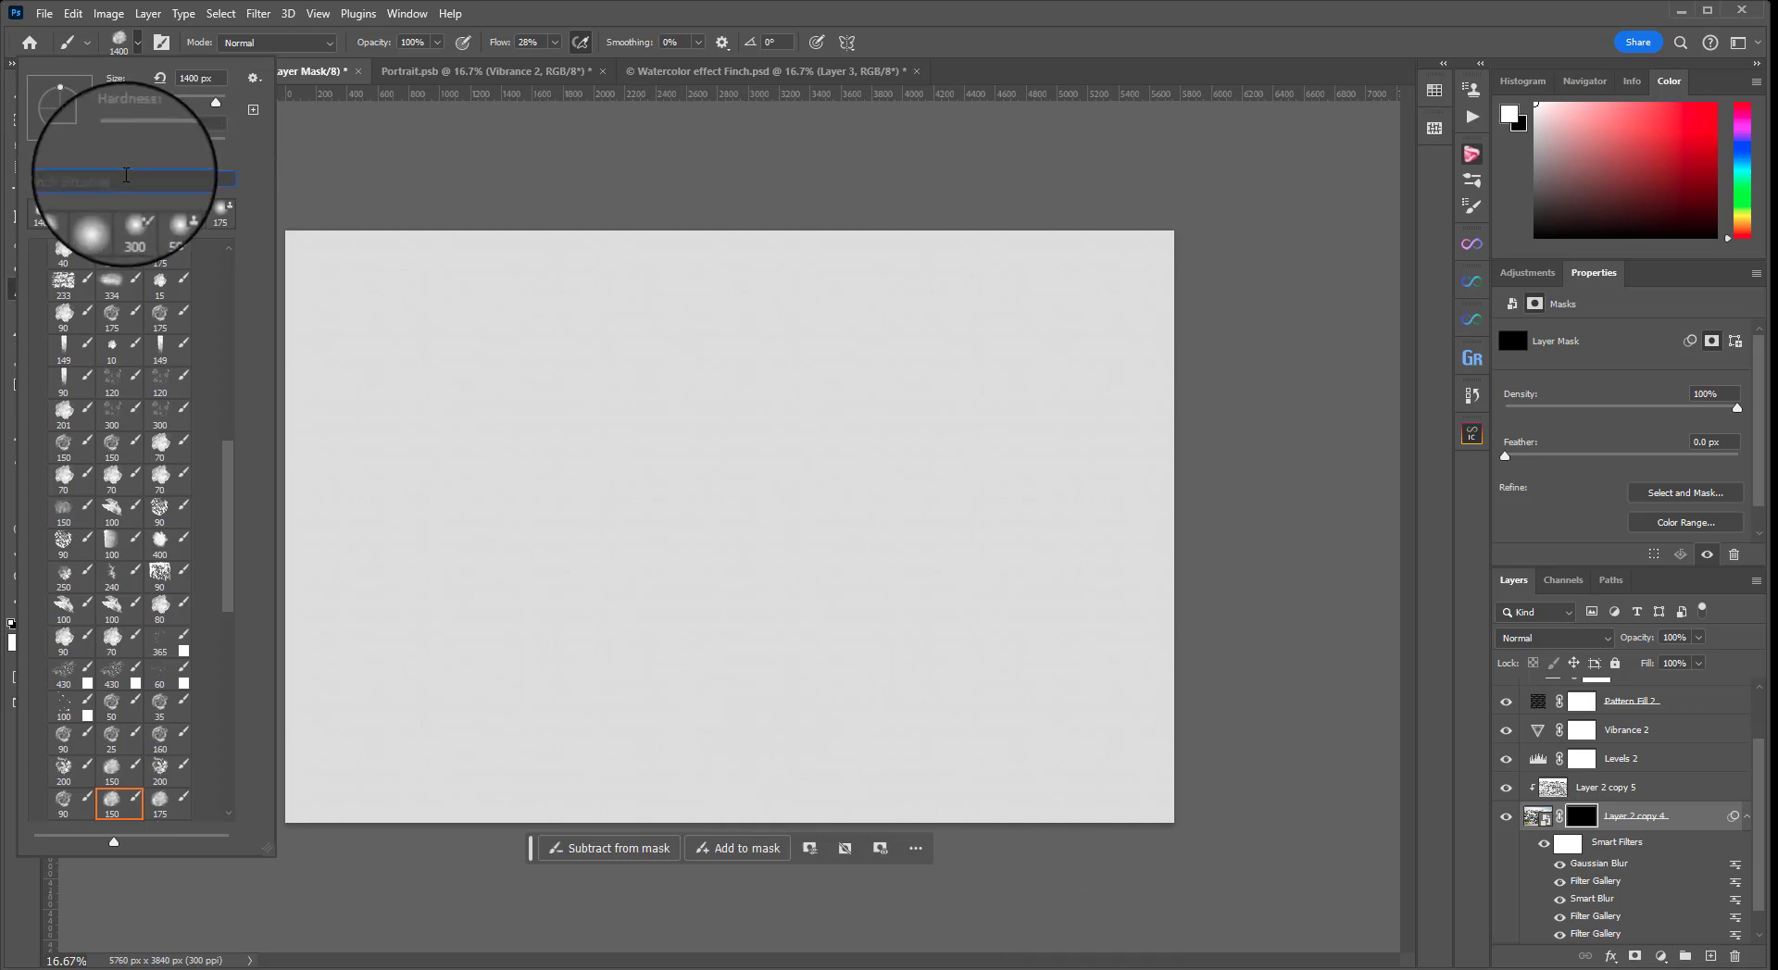
{"action": "type", "text": "watercolor tex"}
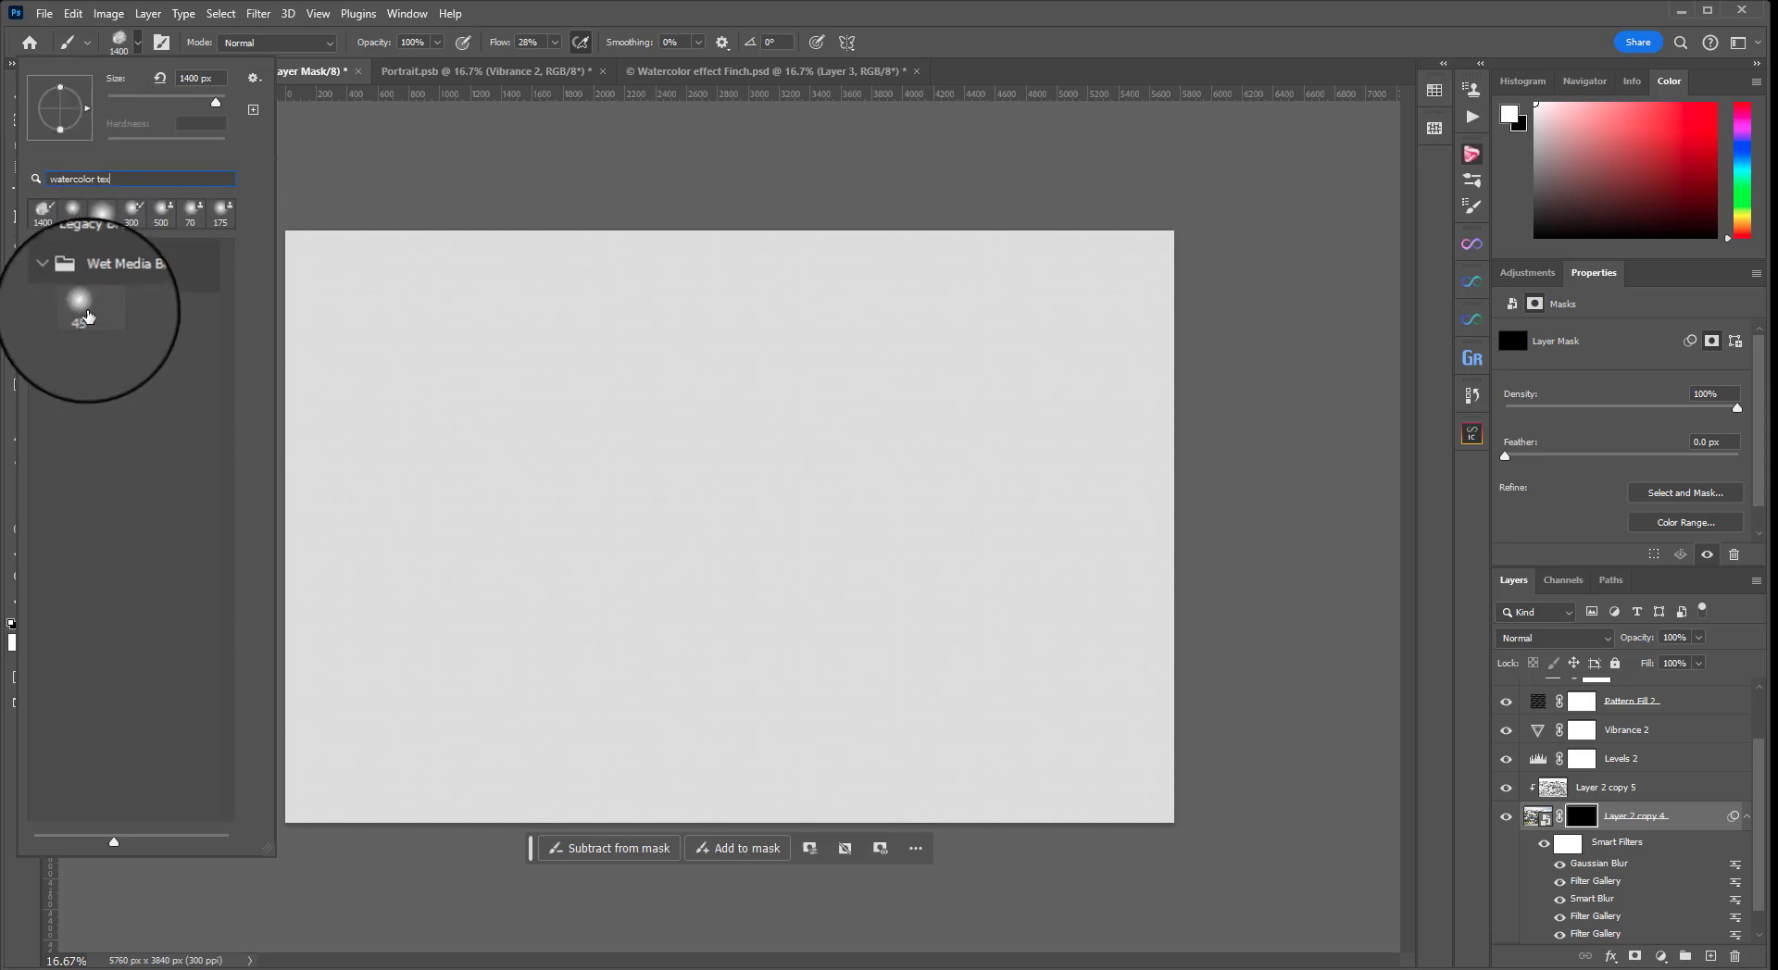
{"action": "left_click", "coordinate": [87, 316]}
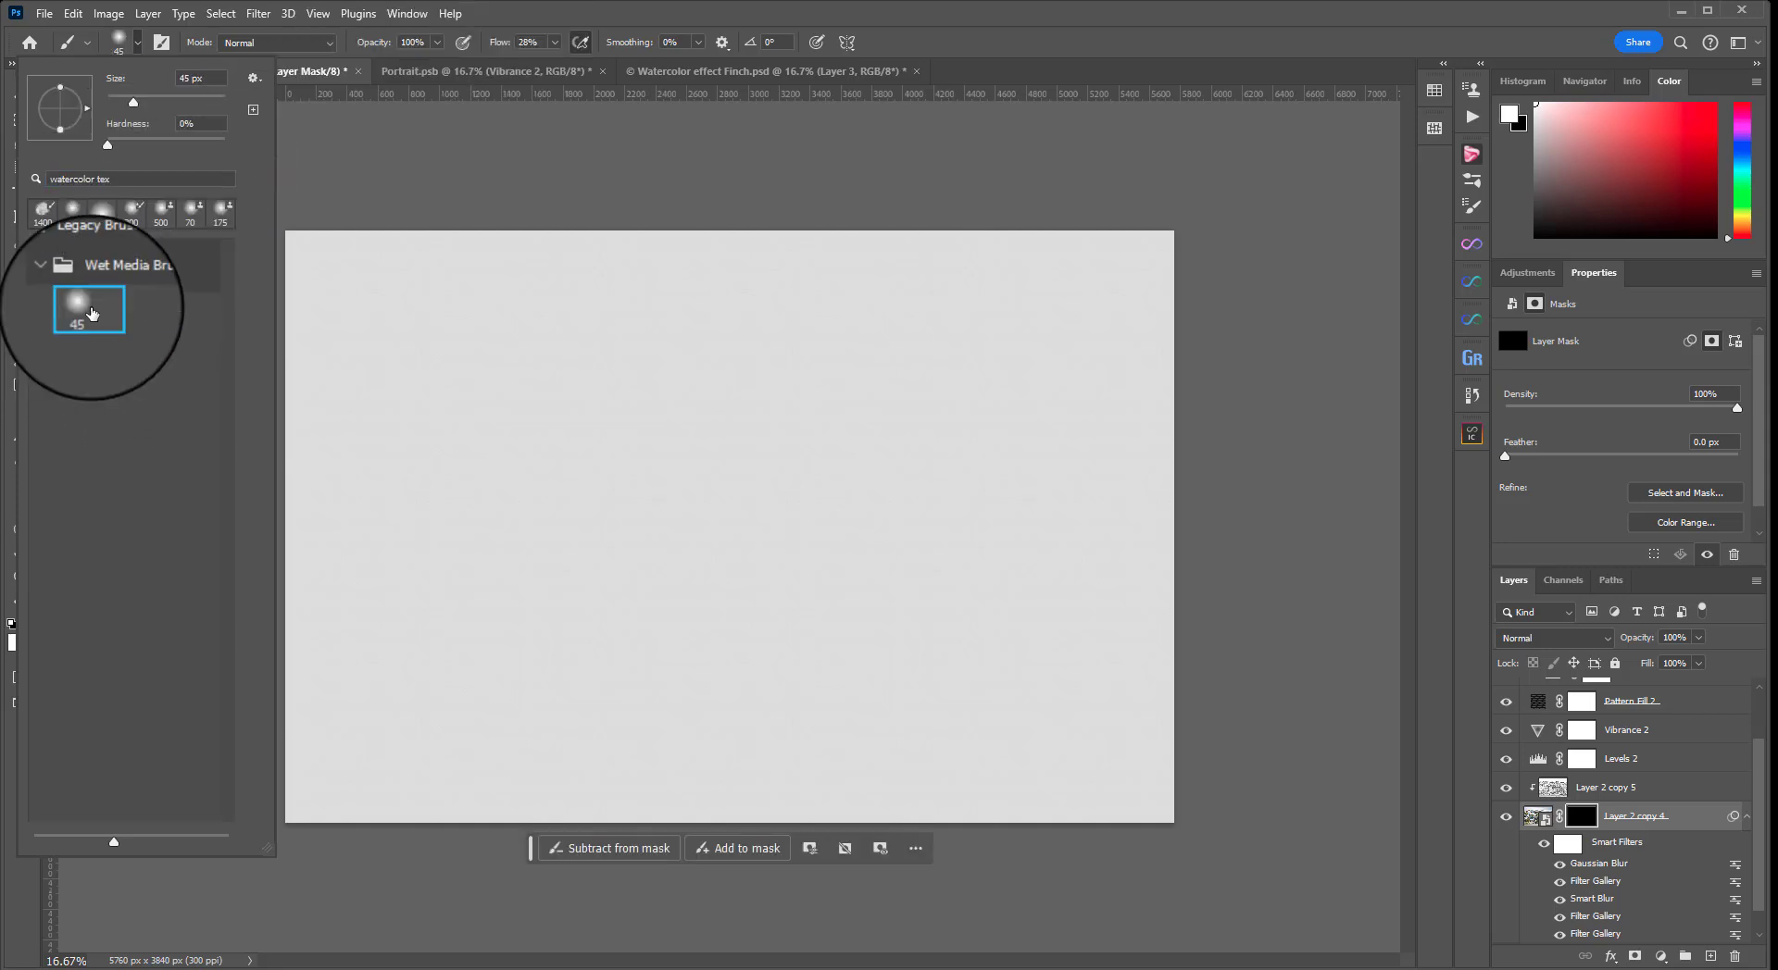
{"action": "left_click", "coordinate": [525, 17]}
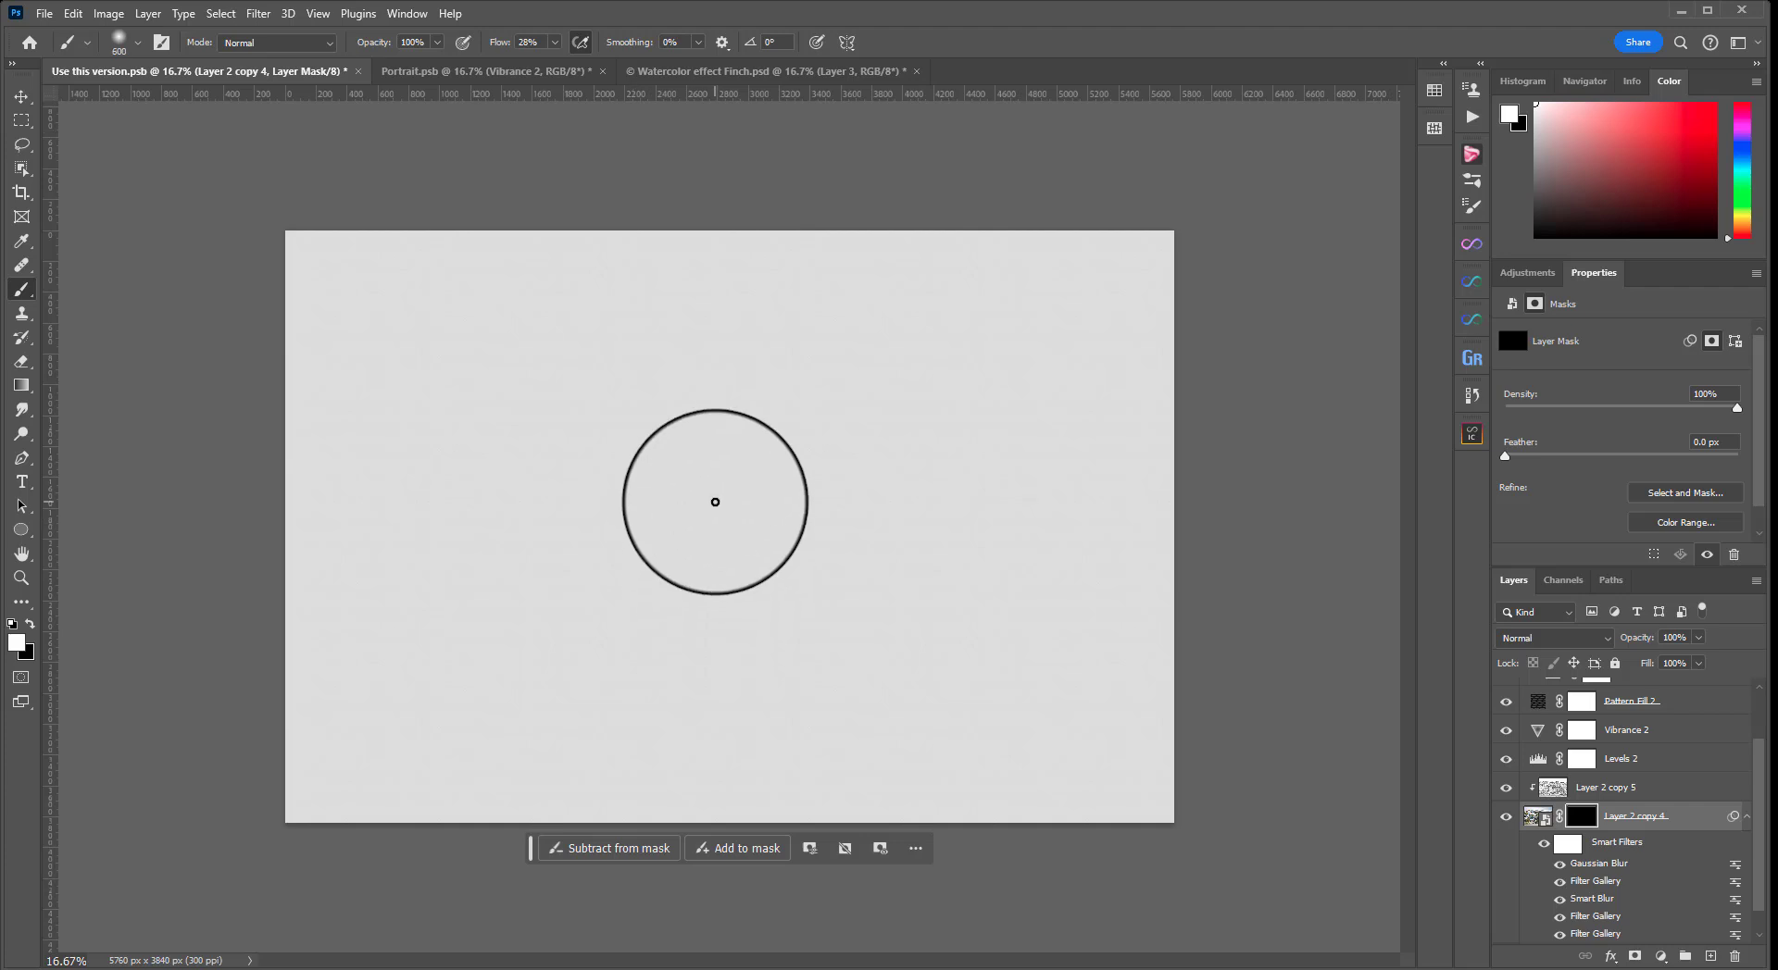
Paint white across the centre of Layer 2 copy 4's mask to reveal the trees and buildings
{"action": "mouse_move", "coordinate": [714, 502]}
{"action": "left_mouse_down"}
{"action": "mouse_move", "coordinate": [668, 476]}
{"action": "mouse_move", "coordinate": [662, 492]}
{"action": "mouse_move", "coordinate": [837, 459]}
{"action": "mouse_move", "coordinate": [707, 546]}
{"action": "mouse_move", "coordinate": [580, 447]}
{"action": "mouse_move", "coordinate": [780, 499]}
{"action": "mouse_move", "coordinate": [632, 432]}
{"action": "mouse_move", "coordinate": [495, 445]}
{"action": "mouse_move", "coordinate": [500, 495]}
{"action": "mouse_move", "coordinate": [720, 543]}
{"action": "mouse_move", "coordinate": [571, 555]}
{"action": "mouse_move", "coordinate": [817, 597]}
{"action": "mouse_move", "coordinate": [972, 582]}
{"action": "left_mouse_up"}
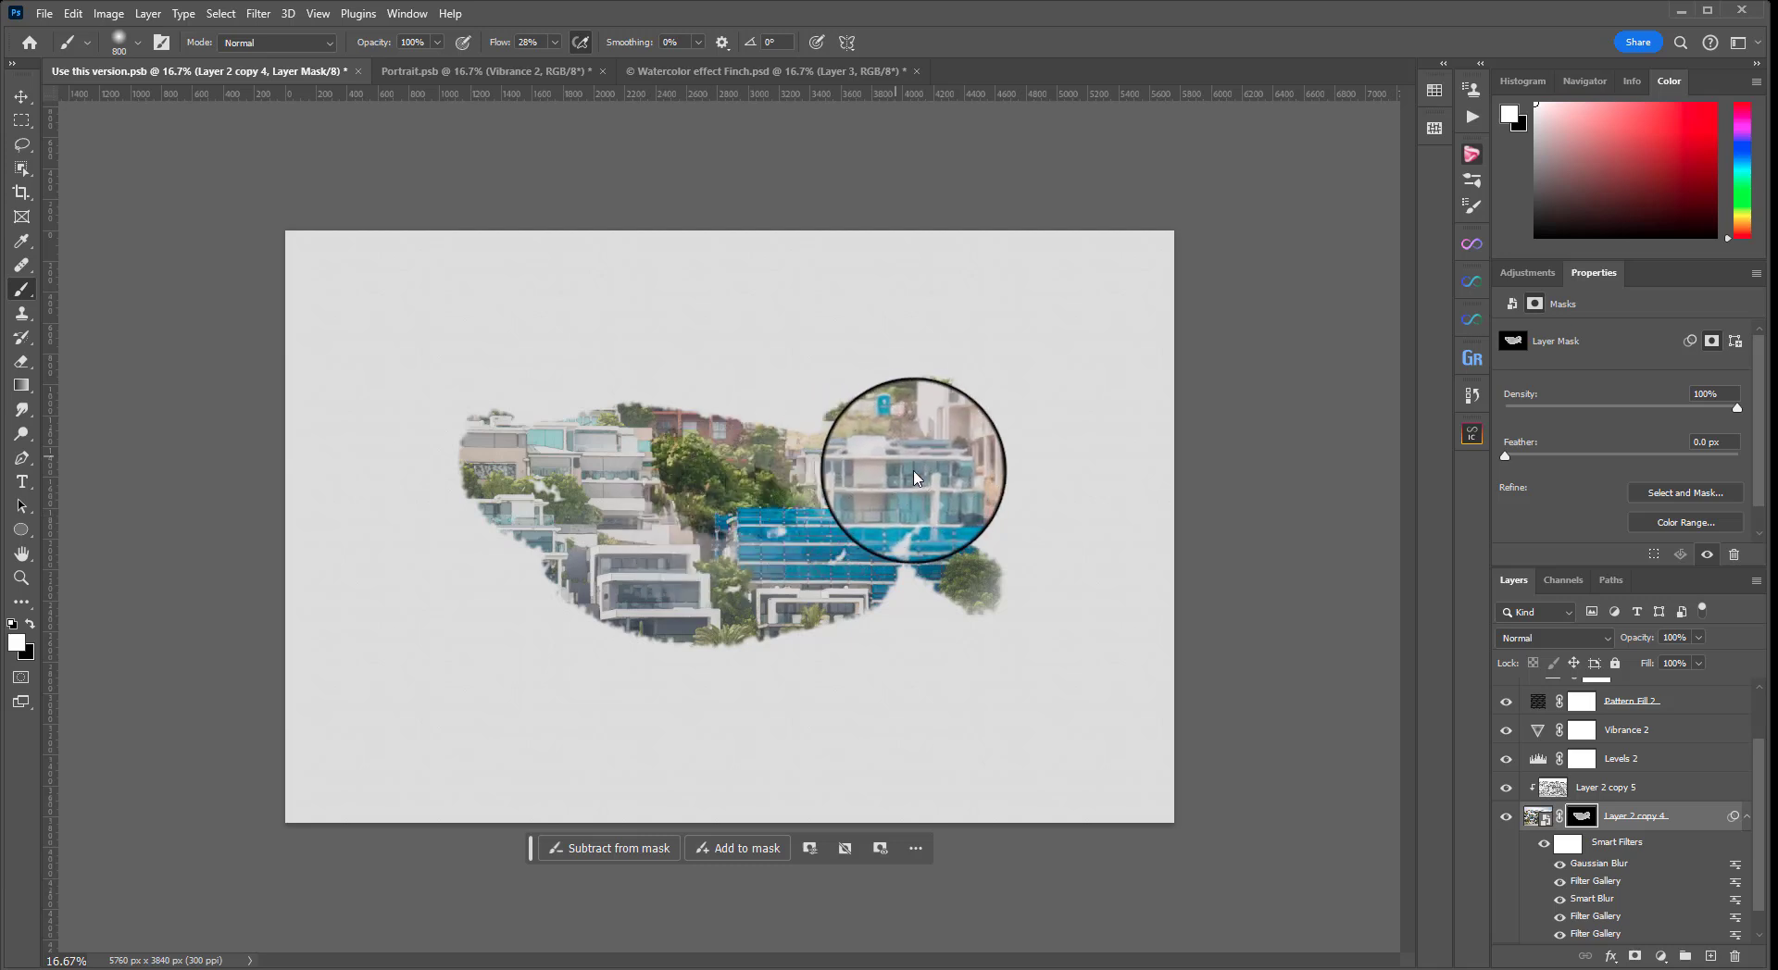
{"action": "mouse_move", "coordinate": [920, 472]}
{"action": "left_mouse_down"}
{"action": "mouse_move", "coordinate": [930, 512]}
{"action": "mouse_move", "coordinate": [667, 577]}
{"action": "mouse_move", "coordinate": [583, 529]}
{"action": "mouse_move", "coordinate": [517, 624]}
{"action": "mouse_move", "coordinate": [523, 579]}
{"action": "mouse_move", "coordinate": [504, 559]}
{"action": "mouse_move", "coordinate": [529, 550]}
{"action": "mouse_move", "coordinate": [560, 558]}
{"action": "mouse_move", "coordinate": [545, 604]}
{"action": "mouse_move", "coordinate": [633, 620]}
{"action": "mouse_move", "coordinate": [645, 649]}
{"action": "mouse_move", "coordinate": [543, 618]}
{"action": "mouse_move", "coordinate": [514, 593]}
{"action": "mouse_move", "coordinate": [728, 640]}
{"action": "mouse_move", "coordinate": [1006, 494]}
{"action": "mouse_move", "coordinate": [996, 404]}
{"action": "mouse_move", "coordinate": [885, 386]}
{"action": "left_mouse_up"}
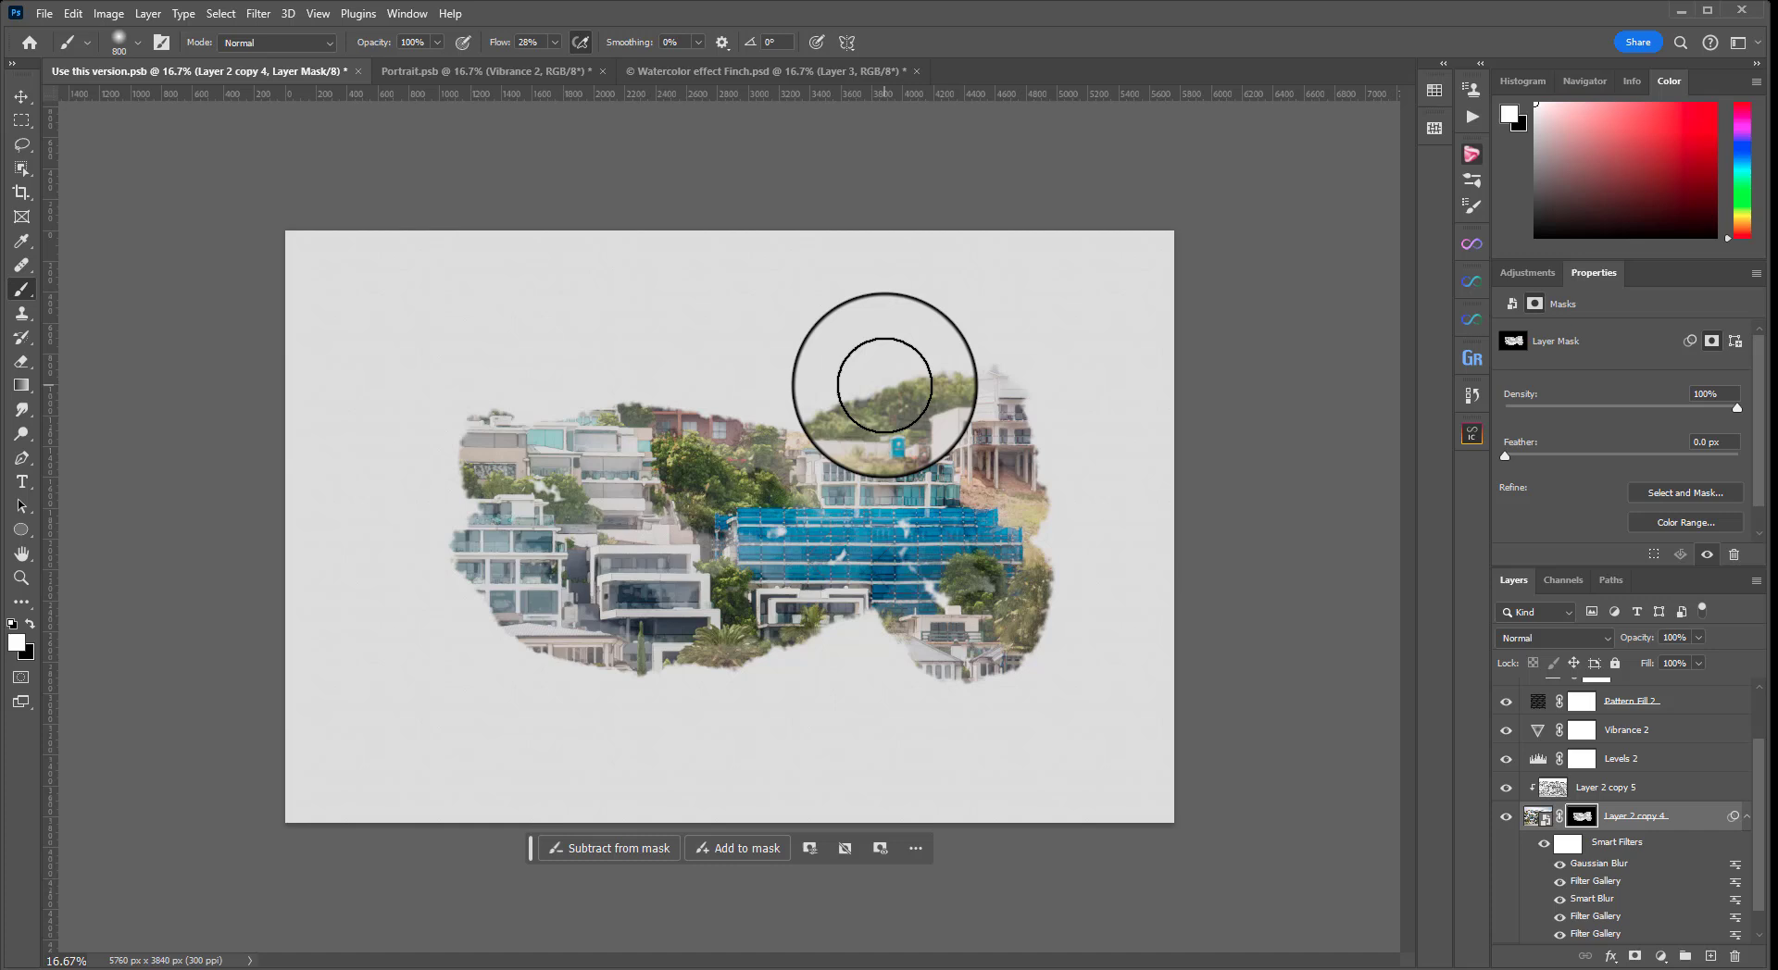
{"action": "mouse_move", "coordinate": [884, 385]}
{"action": "left_mouse_down"}
{"action": "mouse_move", "coordinate": [829, 333]}
{"action": "mouse_move", "coordinate": [660, 335]}
{"action": "mouse_move", "coordinate": [555, 312]}
{"action": "mouse_move", "coordinate": [558, 378]}
{"action": "mouse_move", "coordinate": [508, 417]}
{"action": "mouse_move", "coordinate": [990, 400]}
{"action": "mouse_move", "coordinate": [916, 514]}
{"action": "mouse_move", "coordinate": [569, 451]}
{"action": "mouse_move", "coordinate": [459, 456]}
{"action": "mouse_move", "coordinate": [834, 651]}
{"action": "mouse_move", "coordinate": [884, 631]}
{"action": "mouse_move", "coordinate": [913, 653]}
{"action": "left_mouse_up"}
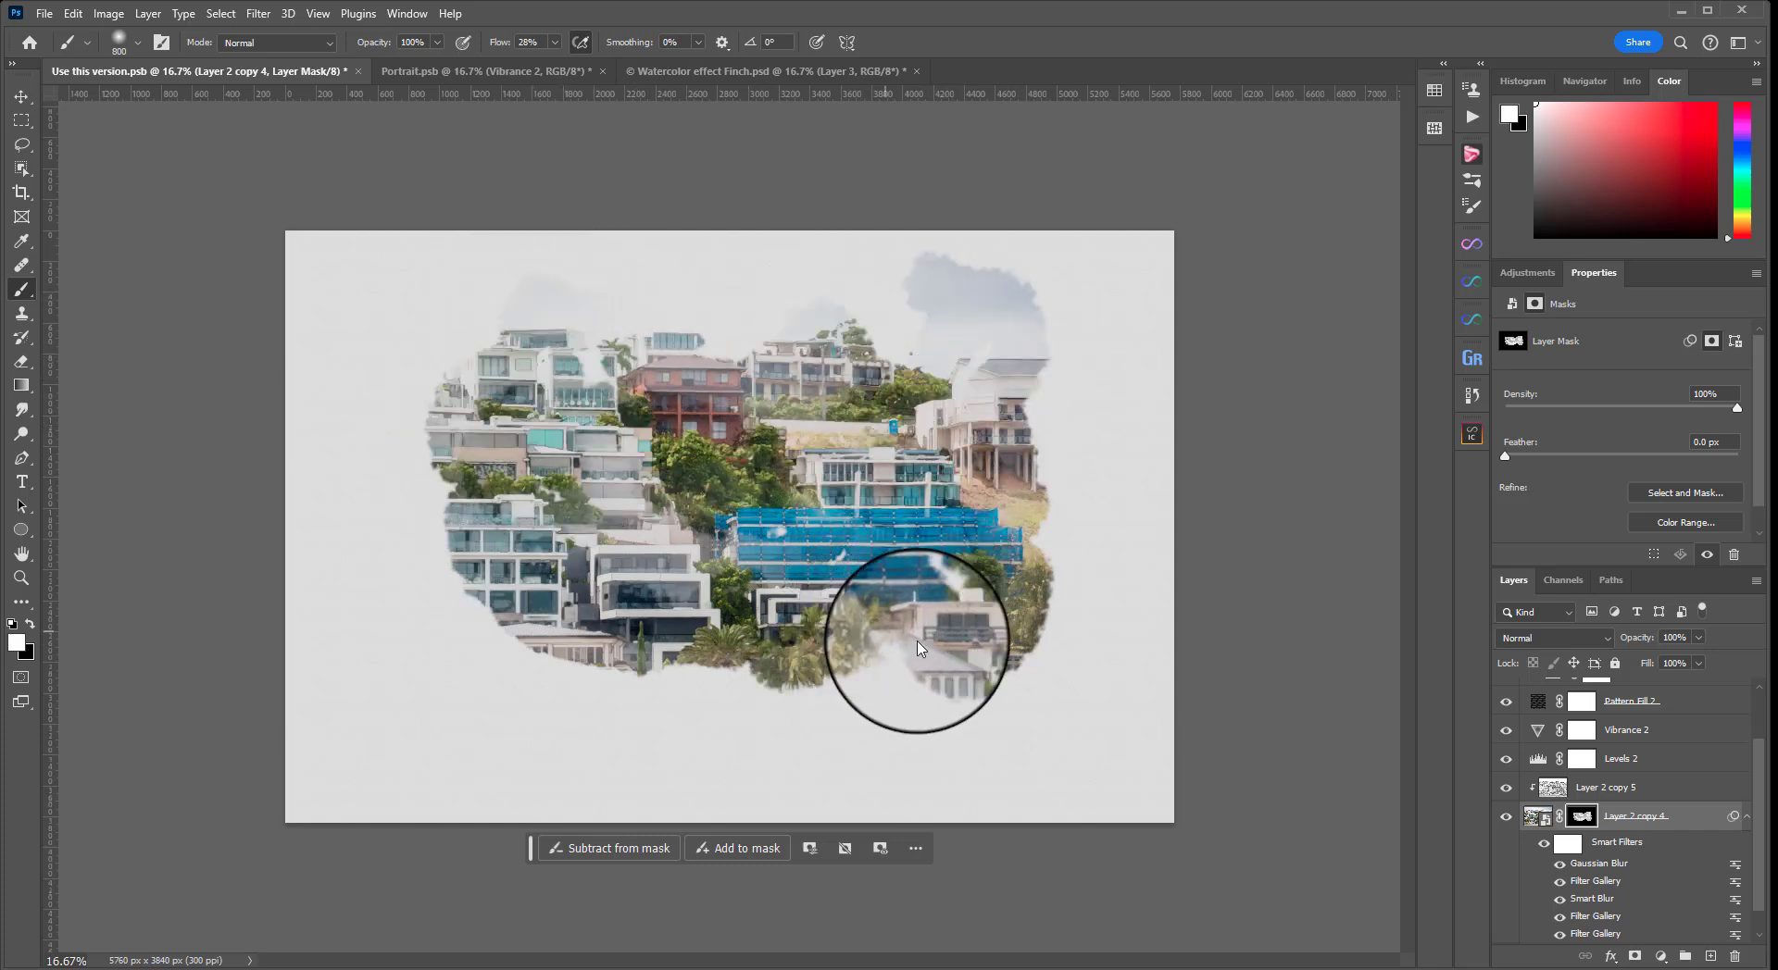
Choose Get More Brushes from the Brush Preset picker's gear menu
{"action": "left_click", "coordinate": [139, 42]}
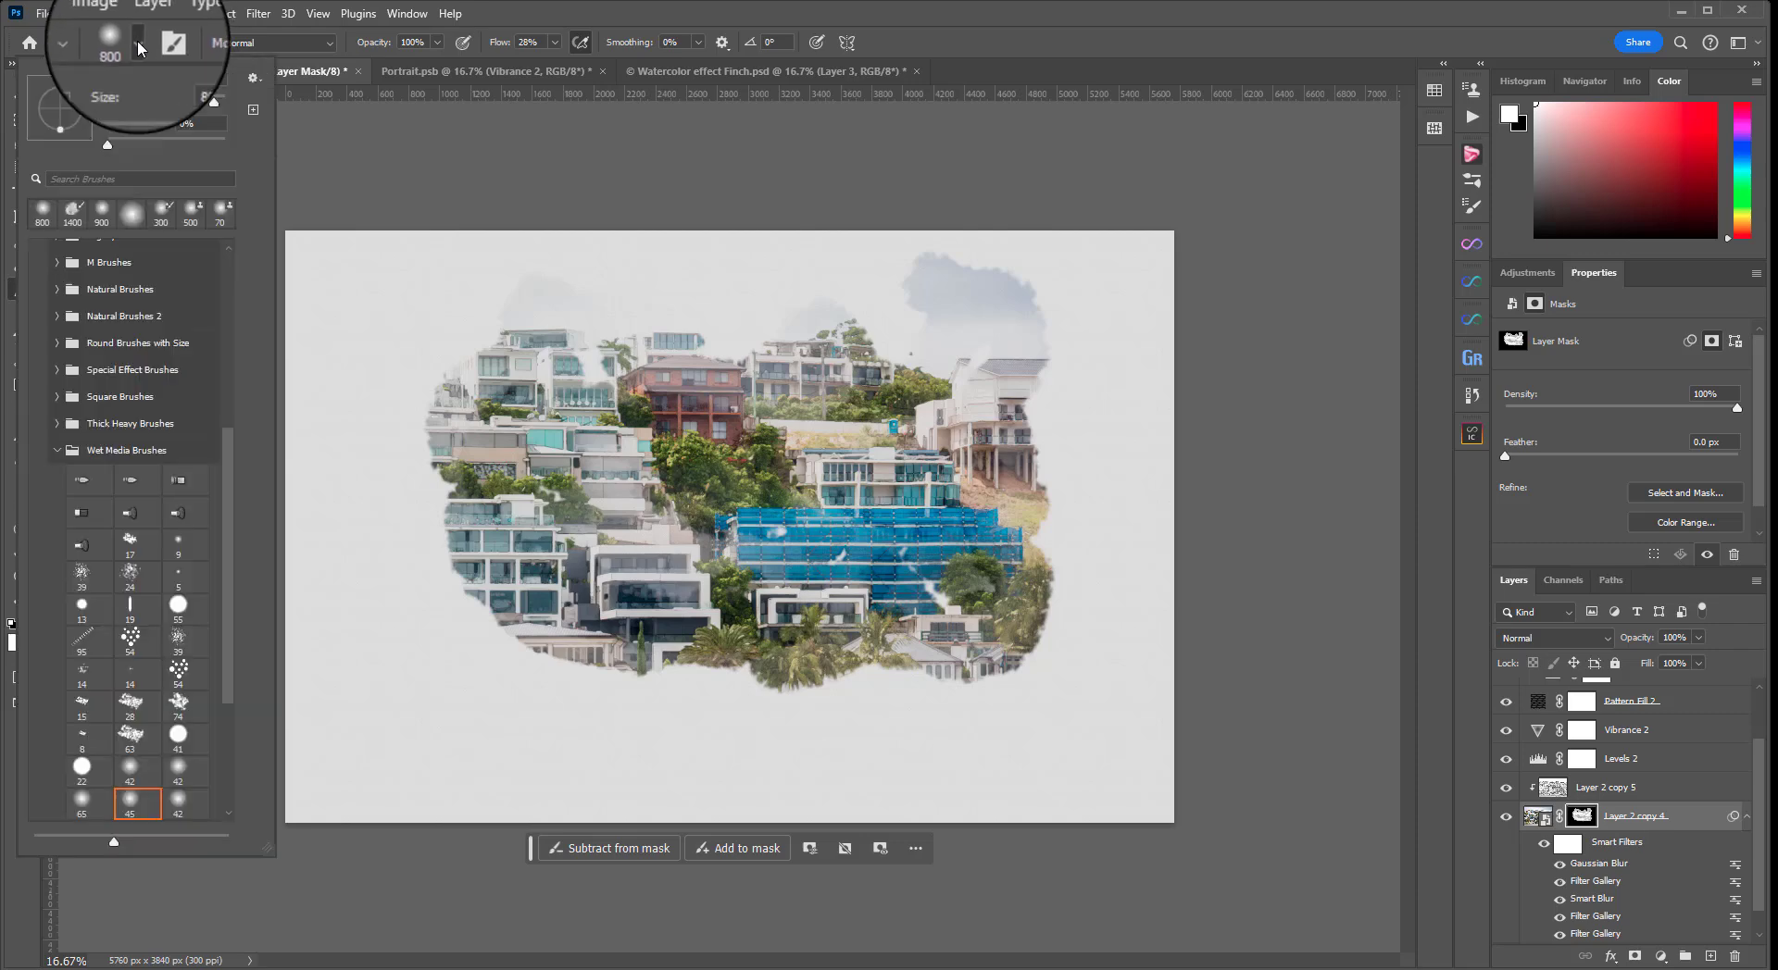
{"action": "left_click", "coordinate": [253, 80]}
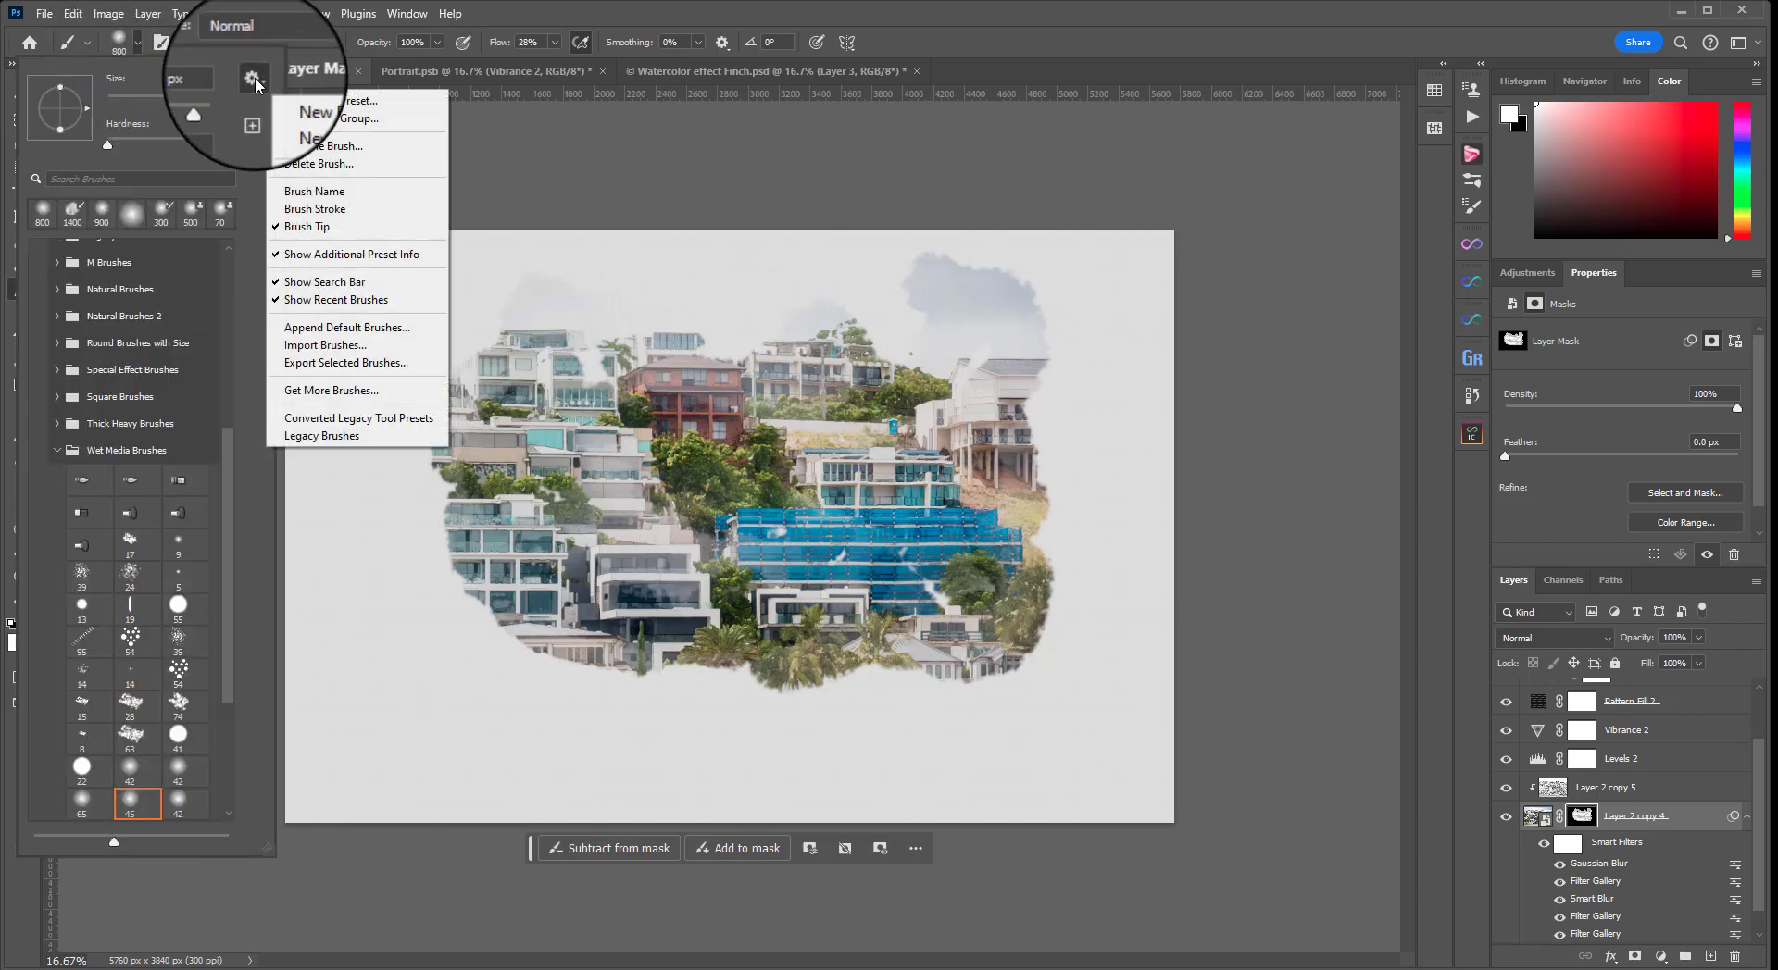
{"action": "left_click", "coordinate": [342, 390]}
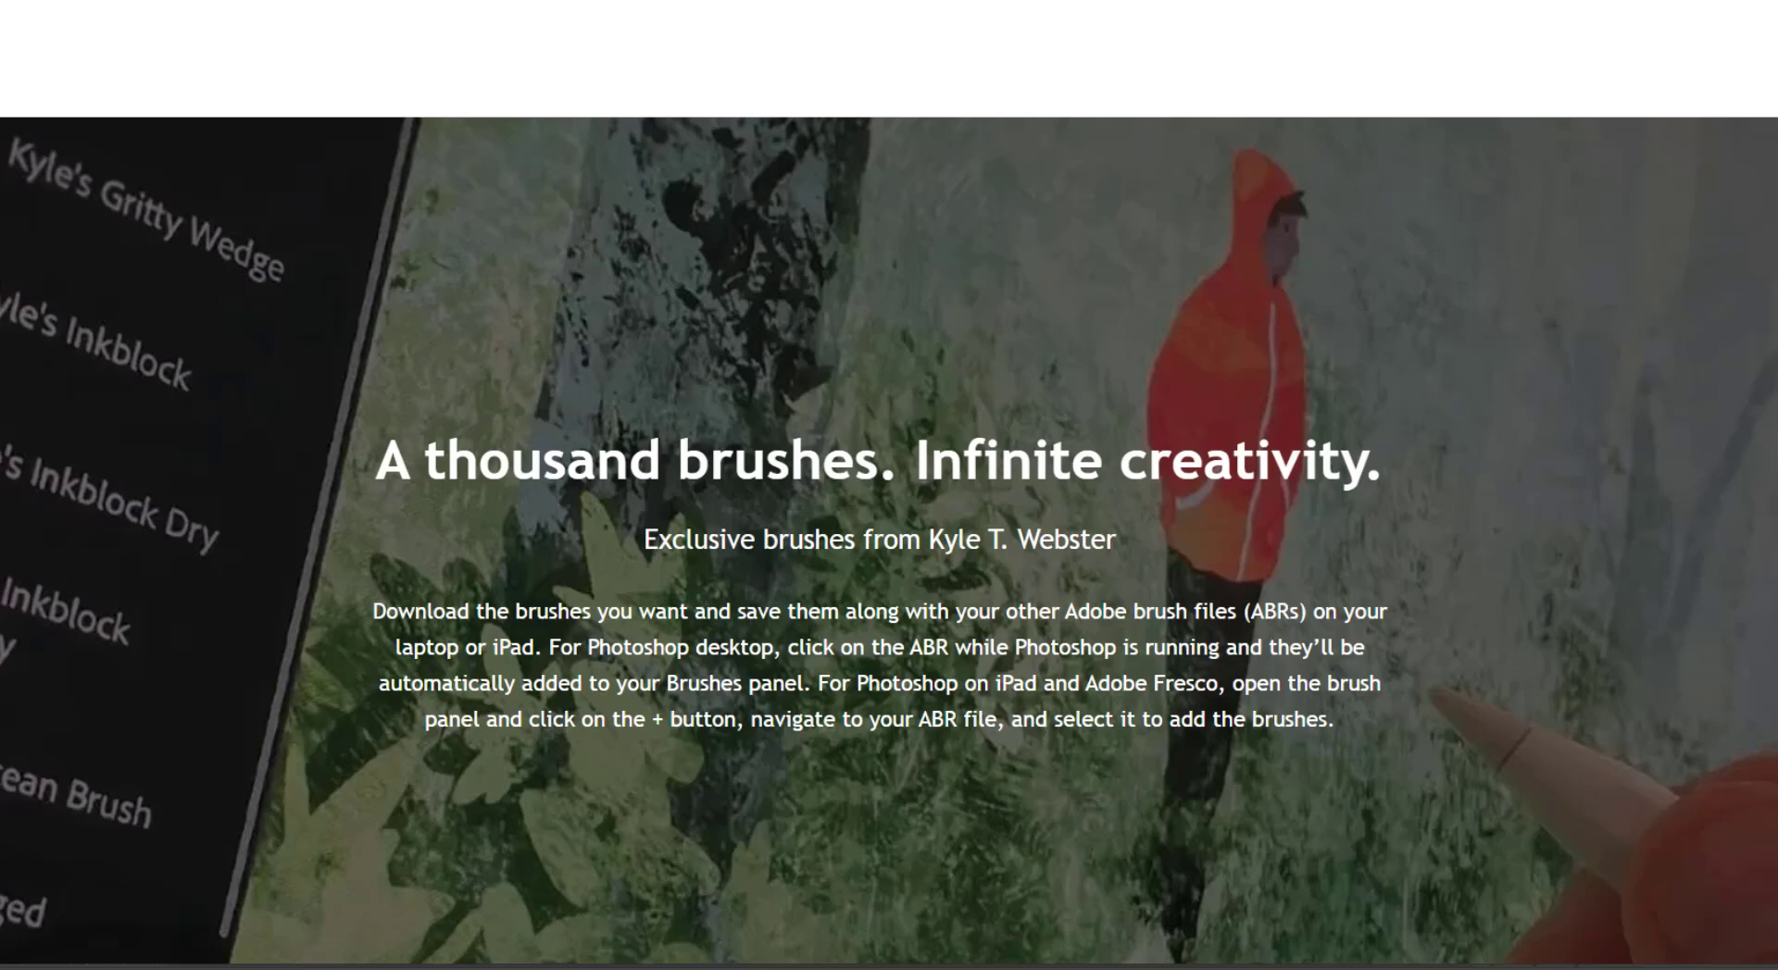
Dismiss the location prompt and download the WATERCOLOR brush pack from the brushes page
{"action": "scroll", "coordinate": [1555, 397], "scroll_direction": "down", "scroll_amount": 1}
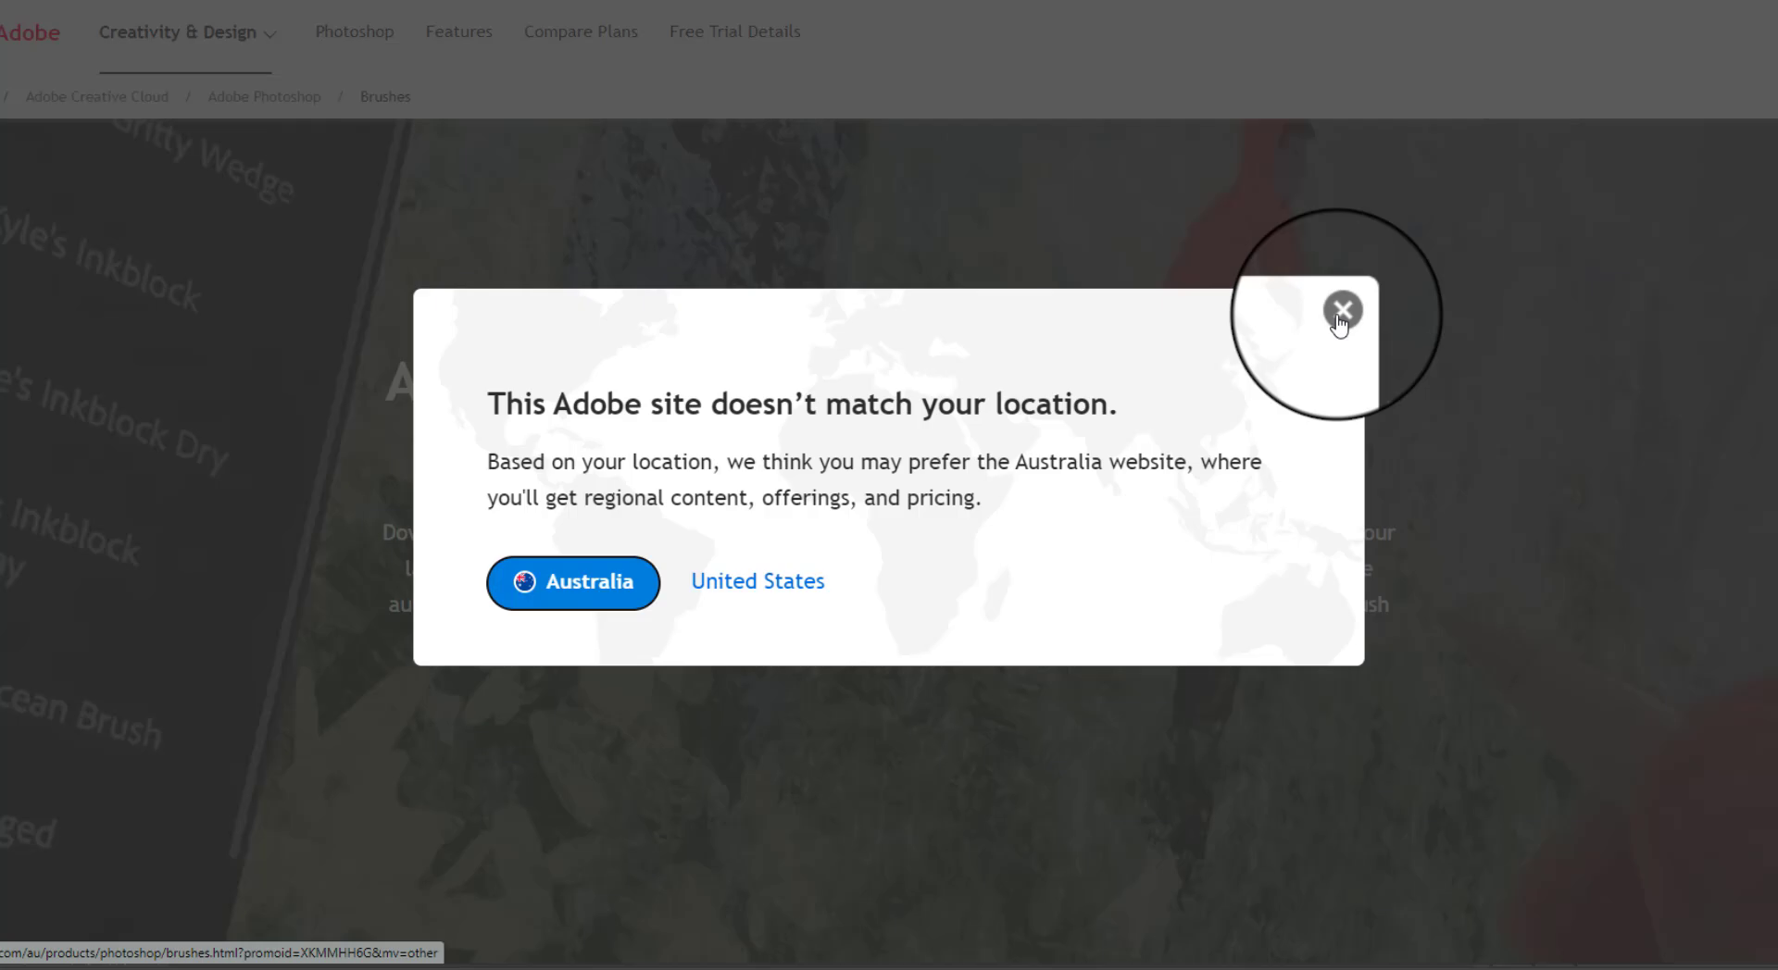
{"action": "left_click", "coordinate": [1340, 313]}
{"action": "scroll", "coordinate": [1389, 357], "scroll_direction": "down", "scroll_amount": 10}
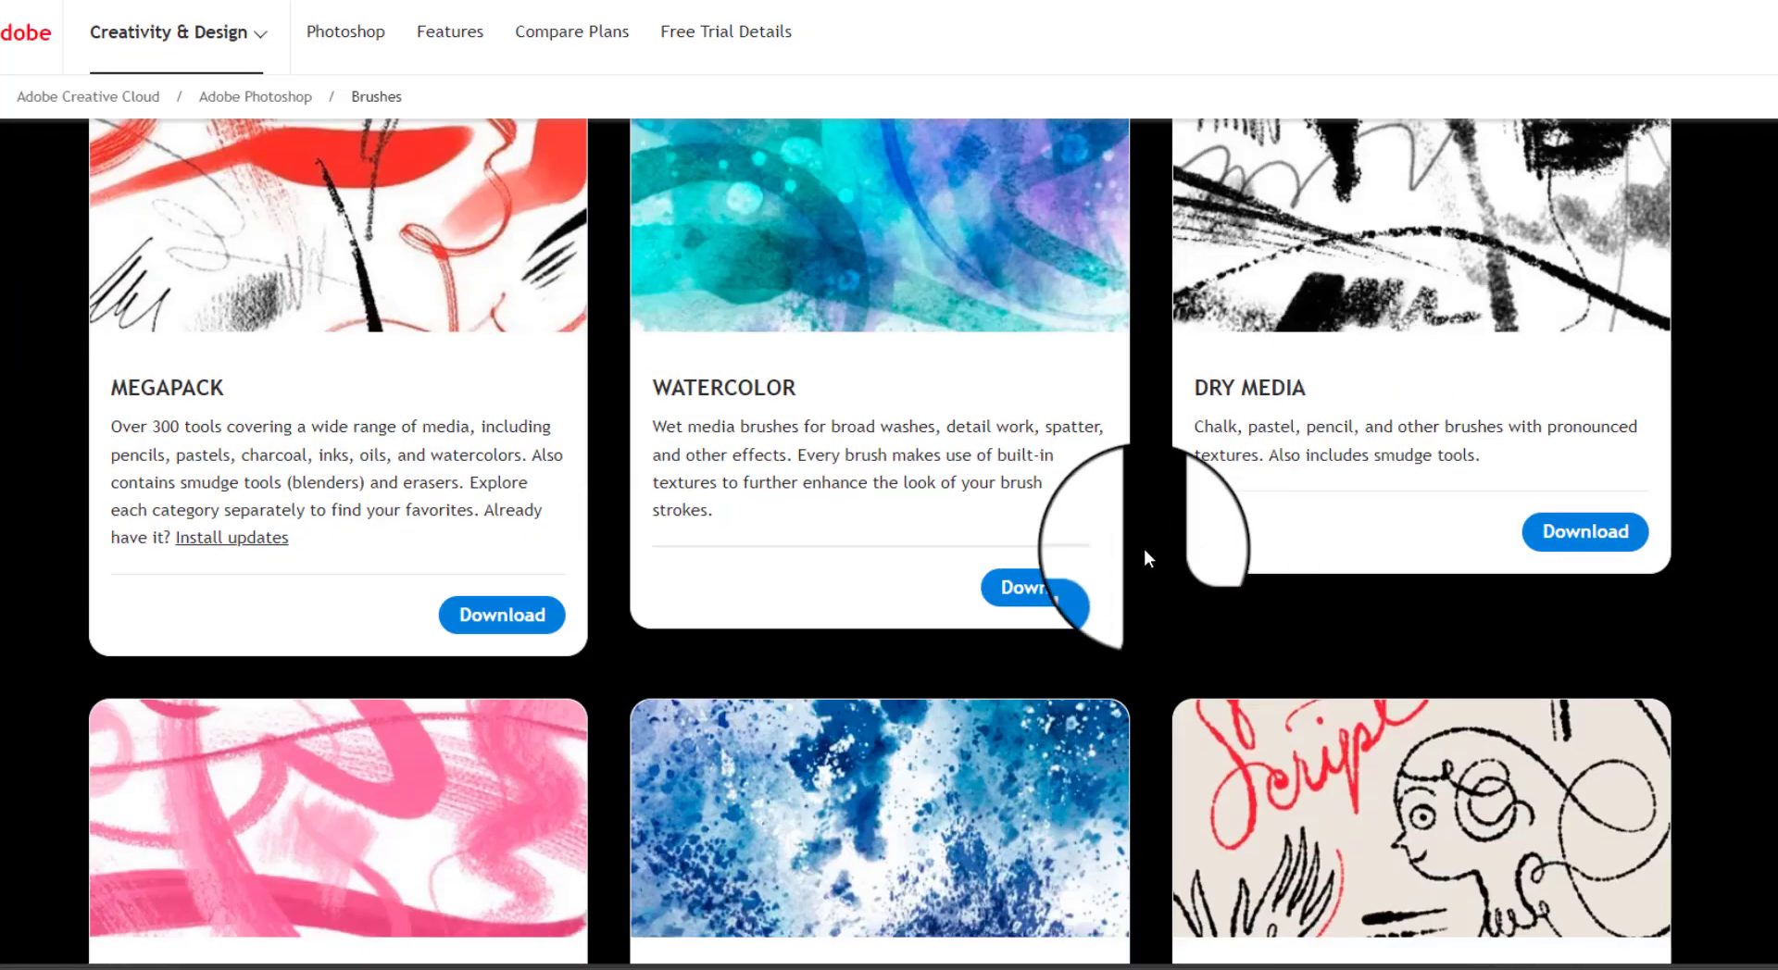
{"action": "left_click", "coordinate": [1047, 603]}
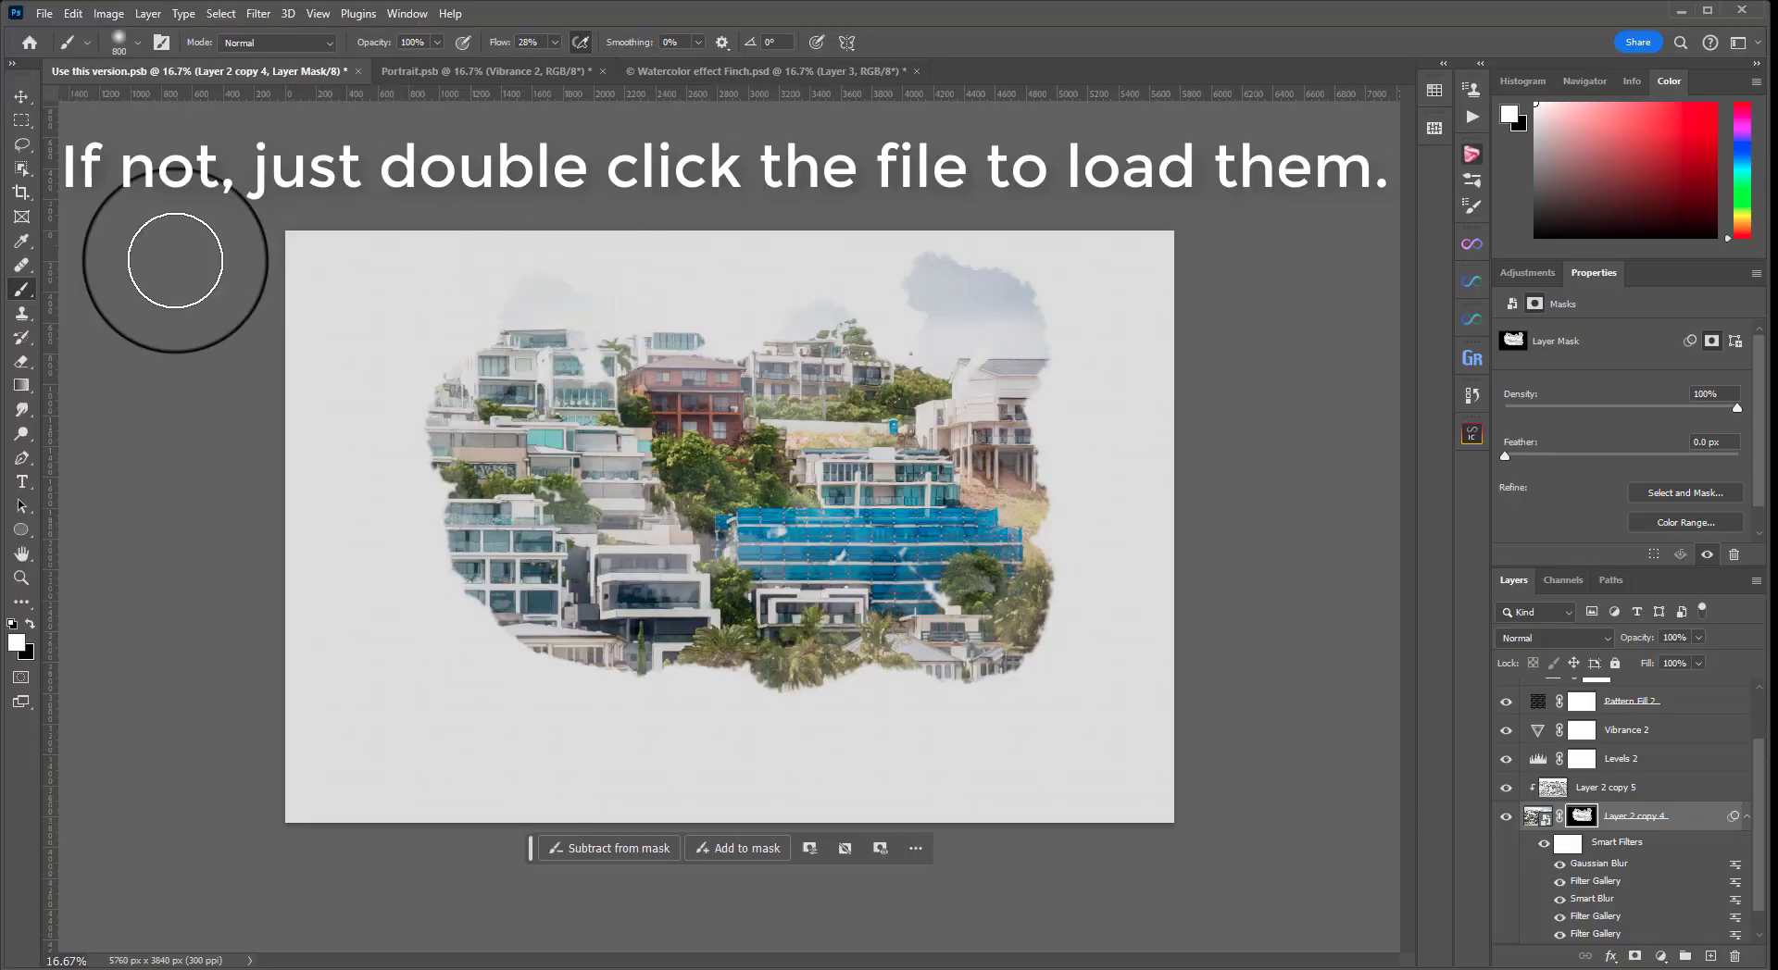
Search the brush presets for 'soft irreg' and select the 150 px watercolor brush
{"action": "left_click", "coordinate": [89, 43]}
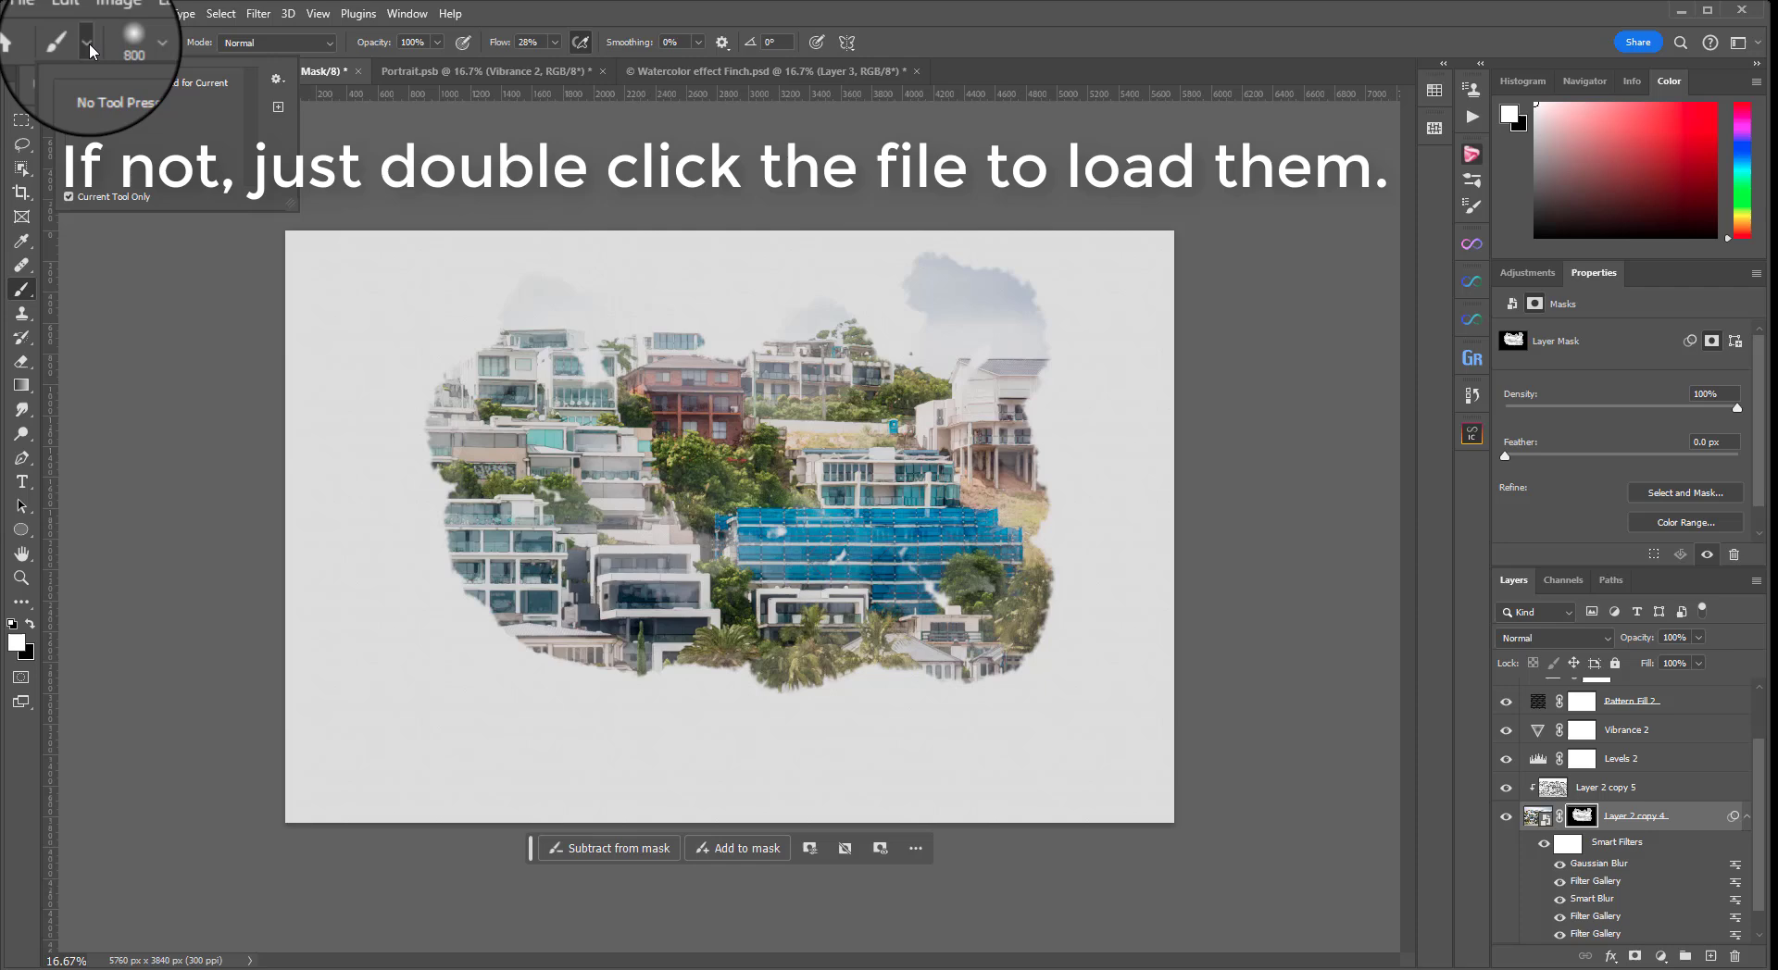
{"action": "left_click", "coordinate": [137, 42]}
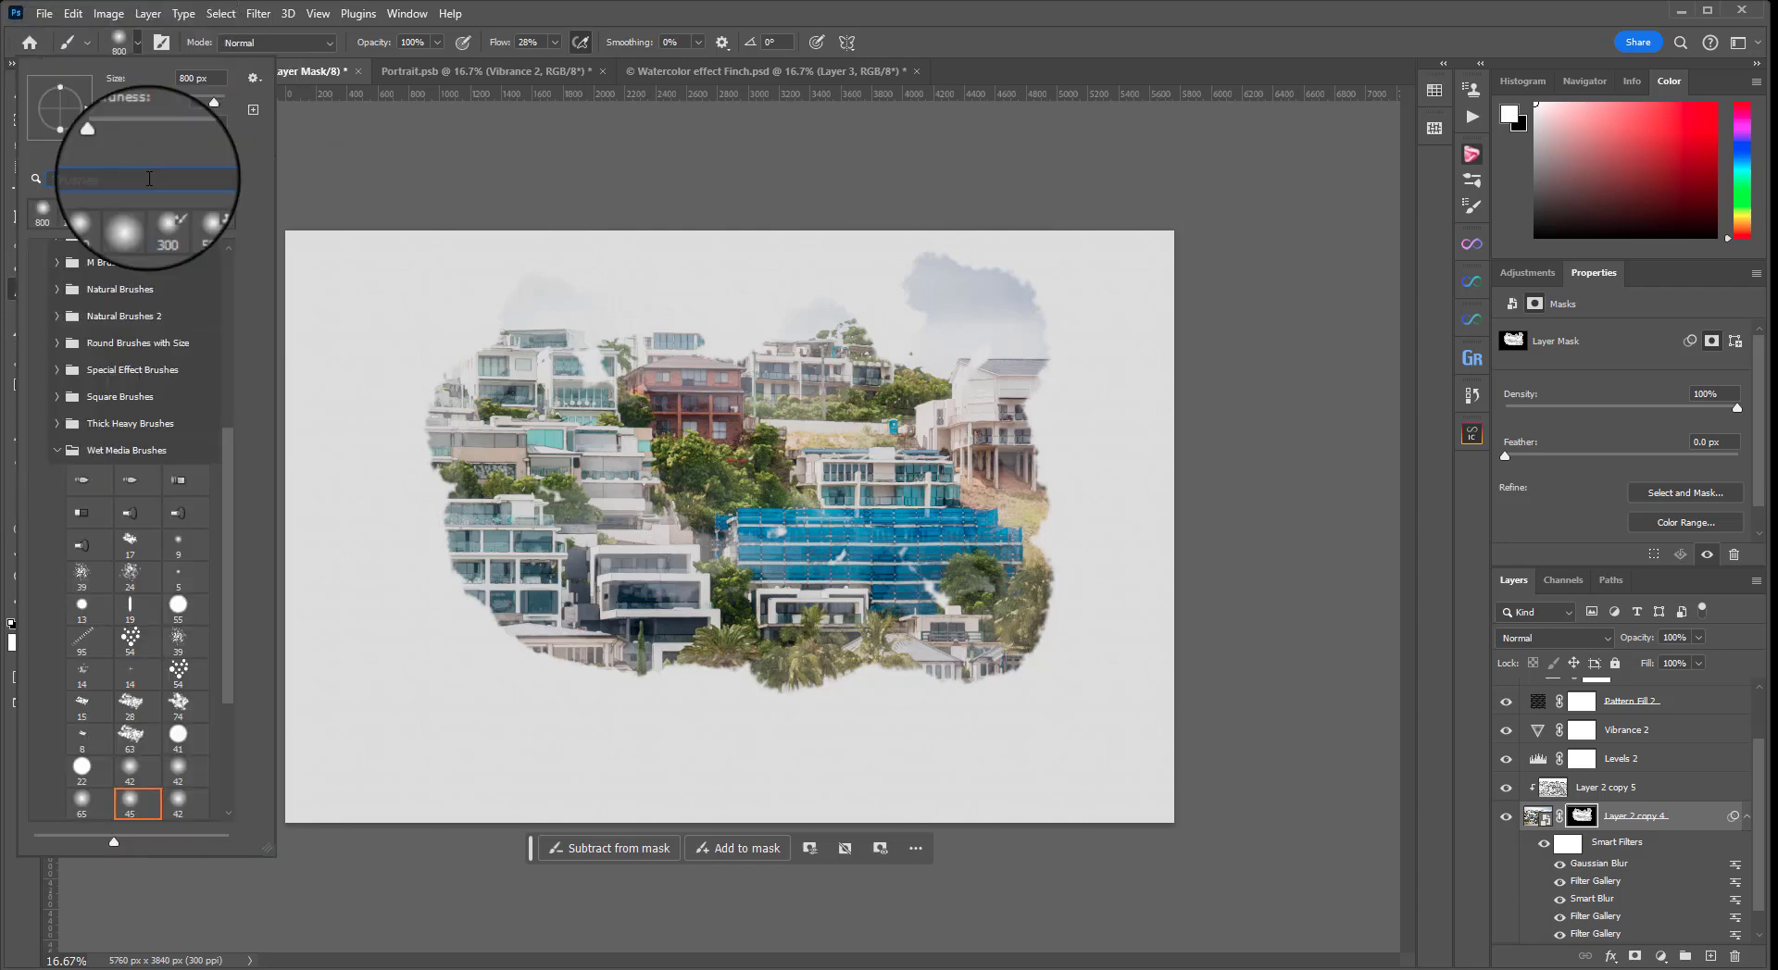
{"action": "type", "text": "water"}
{"action": "type", "text": "s"}
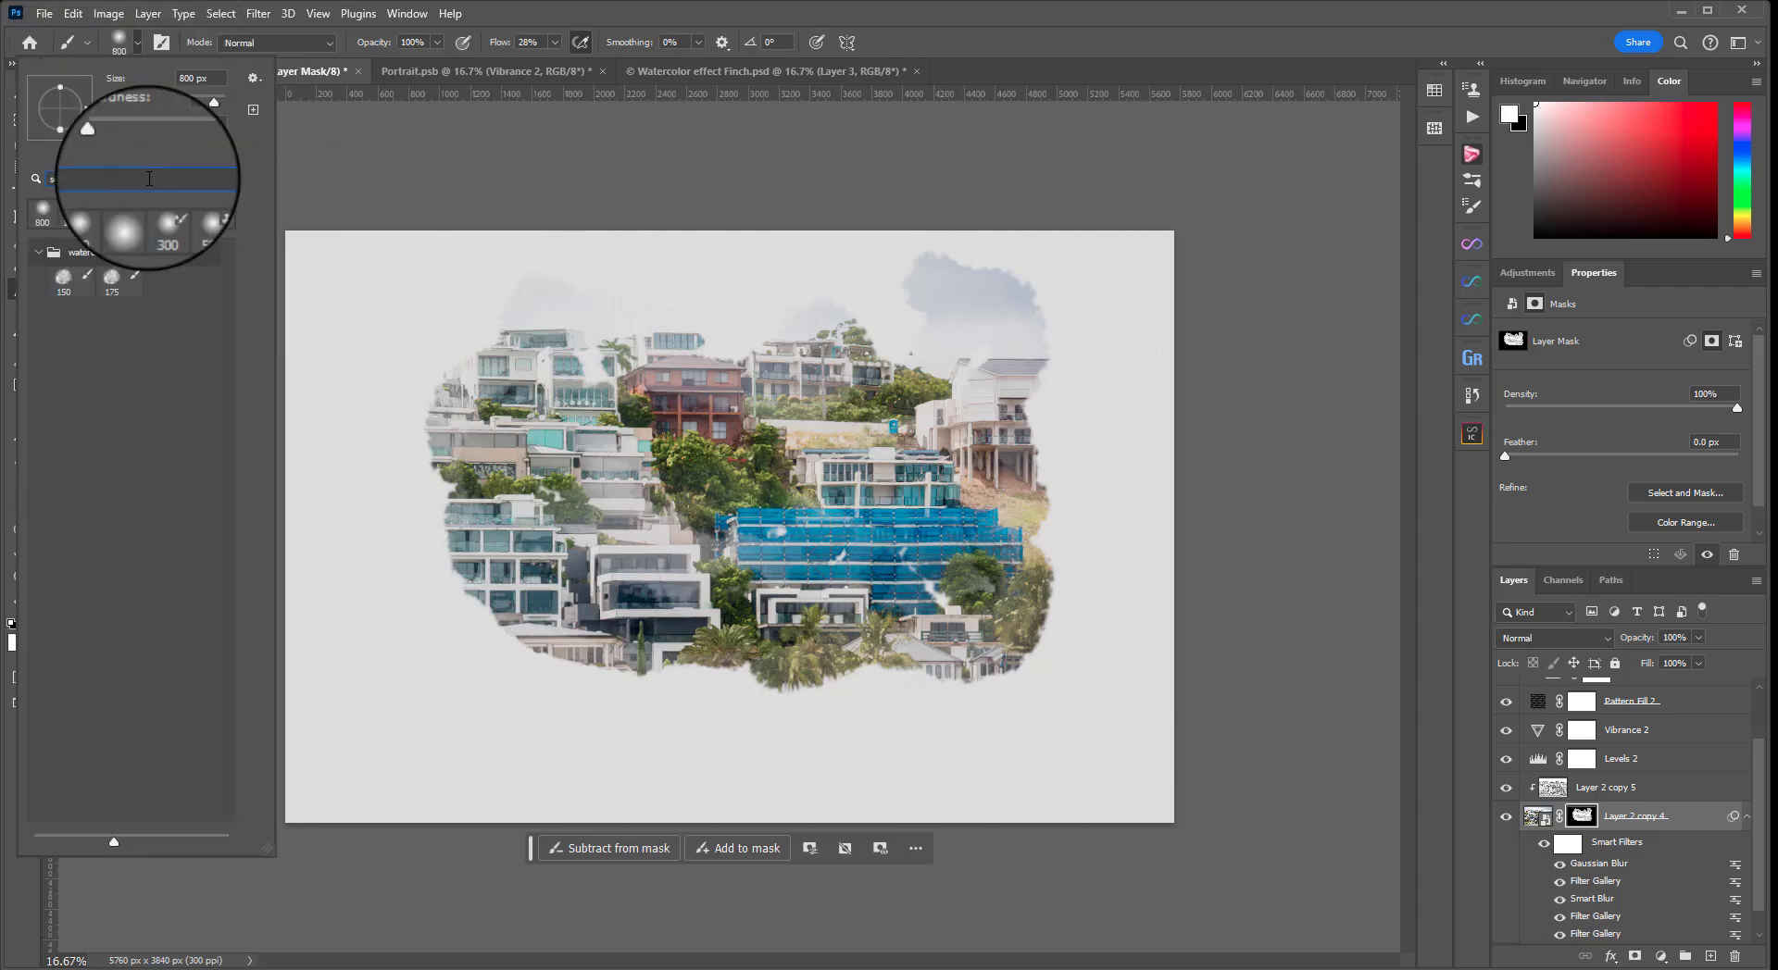
{"action": "type", "text": "oft irreg"}
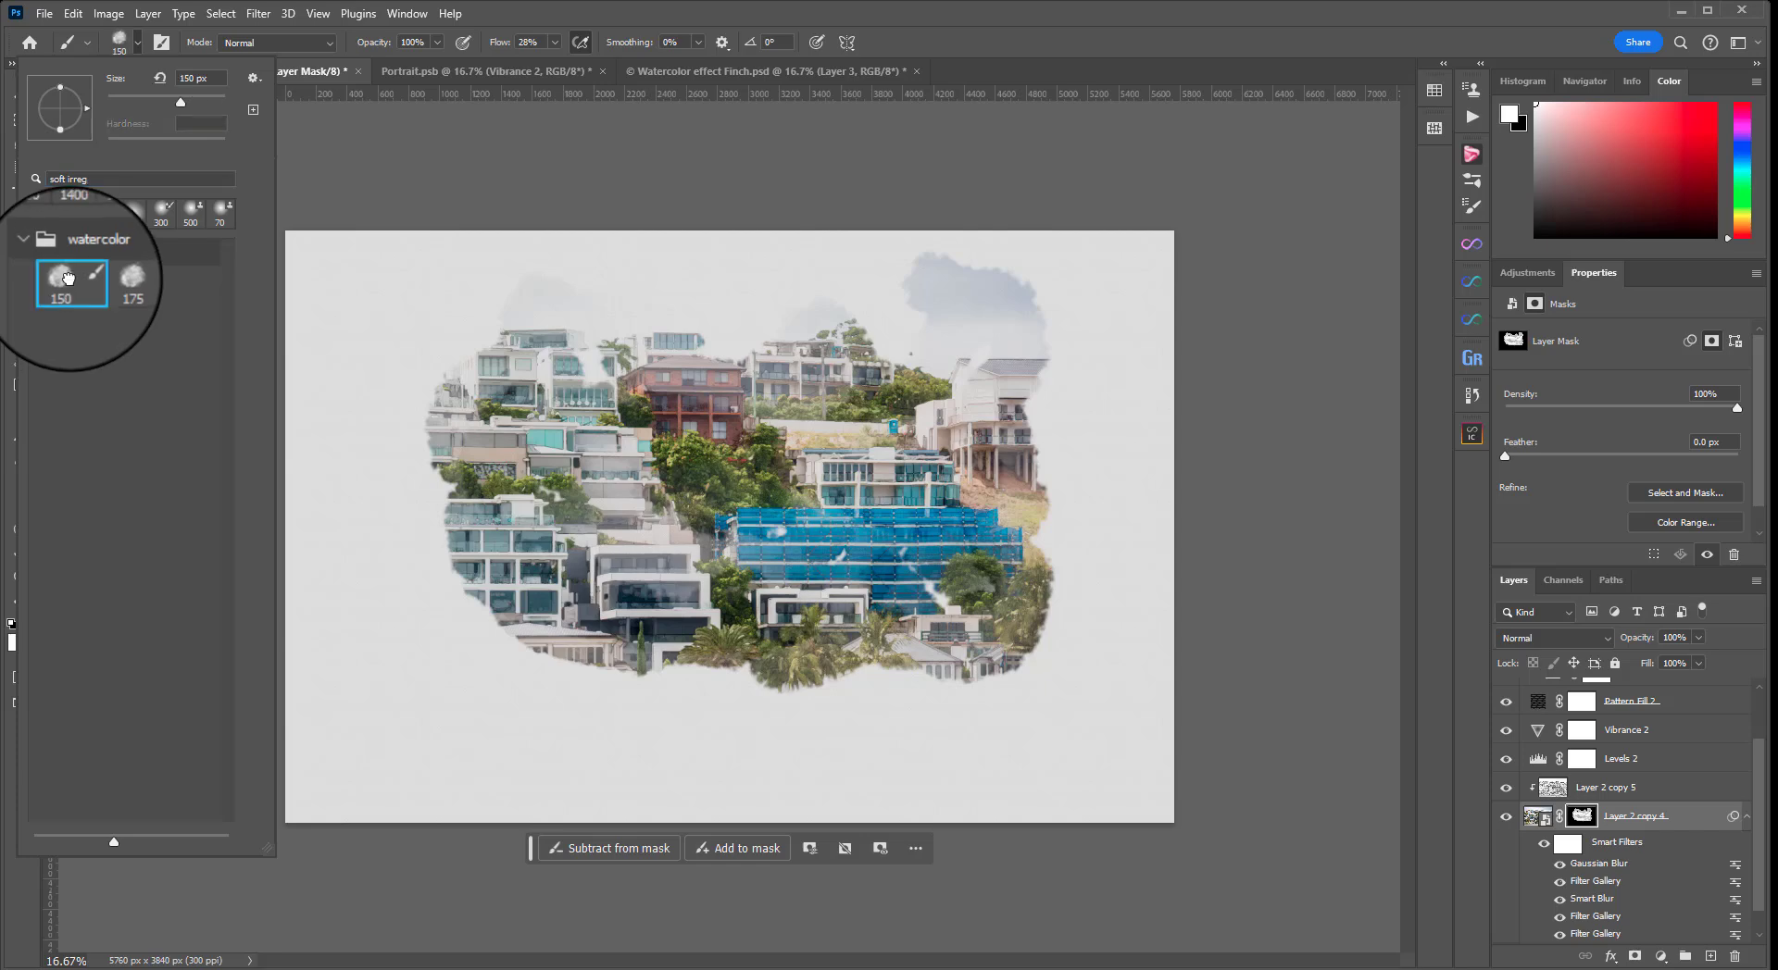
{"action": "key", "text": "Return"}
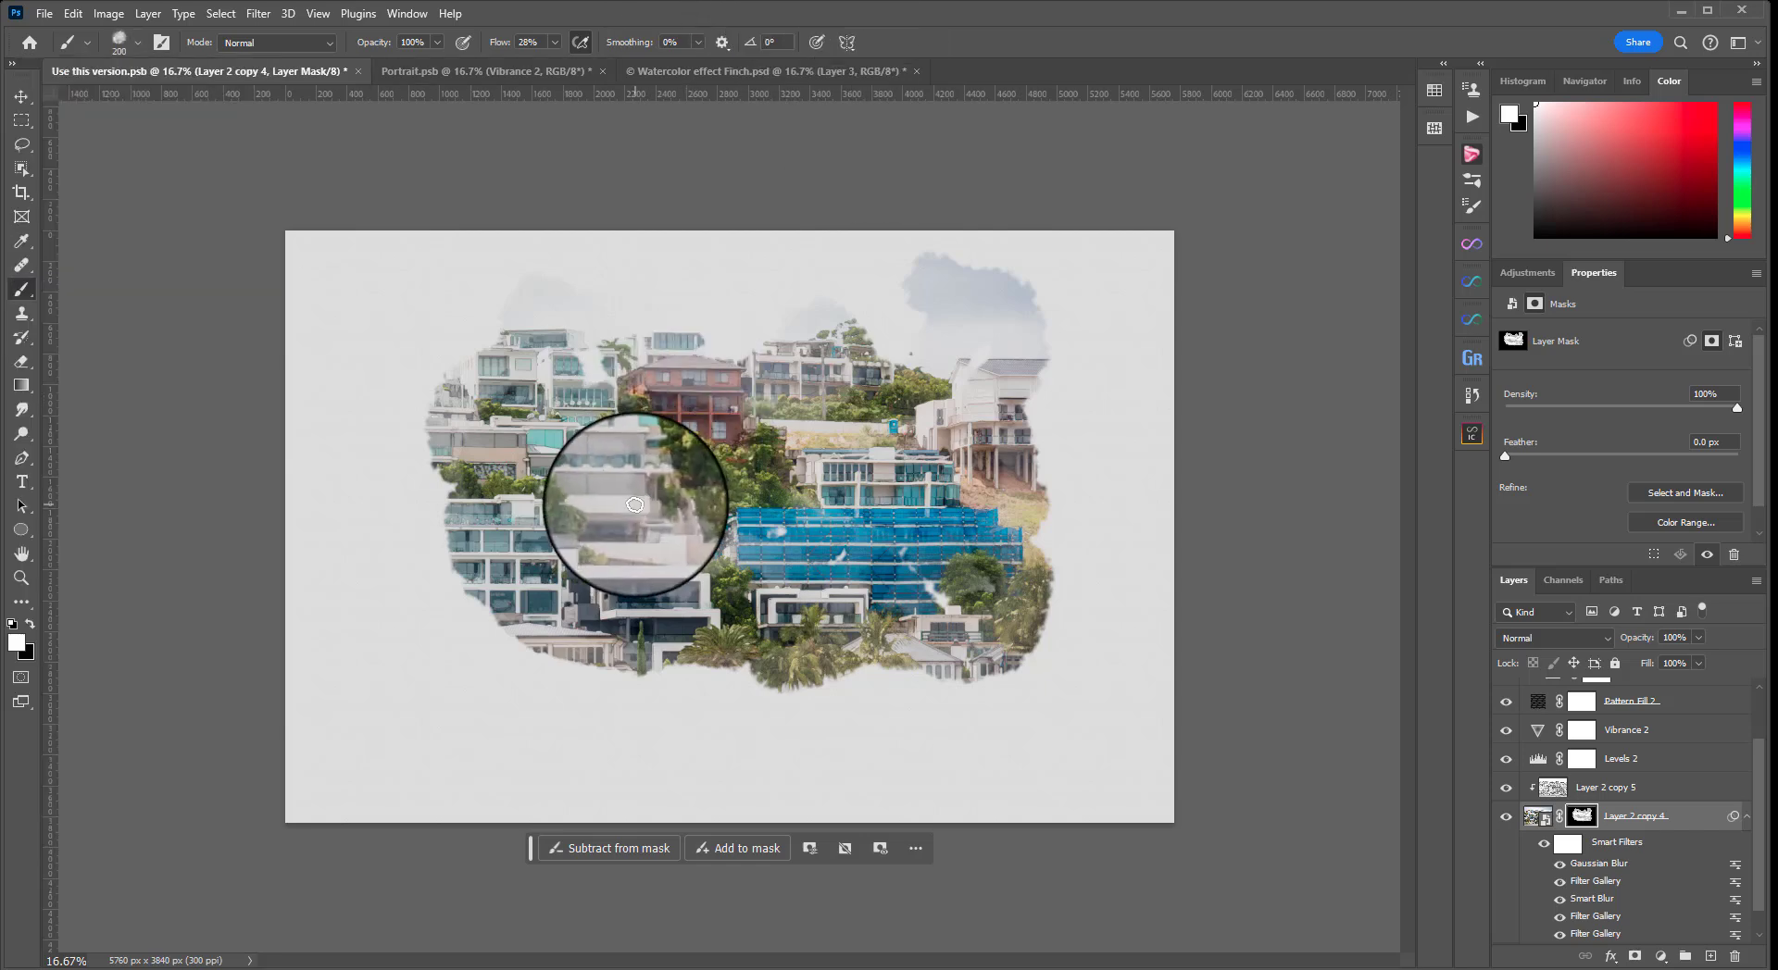
Enlarge the brush to 700 px and paint the mask outward toward the boats and left edge
{"action": "key", "text": "bracketright"}
{"action": "key", "text": "bracketright"}
{"action": "key", "text": "bracketright"}
{"action": "key", "text": "bracketright"}
{"action": "key", "text": "bracketright"}
{"action": "key", "text": "bracketright"}
{"action": "mouse_move", "coordinate": [516, 377]}
{"action": "left_mouse_down"}
{"action": "mouse_move", "coordinate": [444, 397]}
{"action": "mouse_move", "coordinate": [491, 626]}
{"action": "mouse_move", "coordinate": [503, 653]}
{"action": "mouse_move", "coordinate": [581, 639]}
{"action": "mouse_move", "coordinate": [587, 705]}
{"action": "mouse_move", "coordinate": [972, 602]}
{"action": "mouse_move", "coordinate": [866, 686]}
{"action": "mouse_move", "coordinate": [722, 654]}
{"action": "mouse_move", "coordinate": [778, 654]}
{"action": "mouse_move", "coordinate": [821, 685]}
{"action": "mouse_move", "coordinate": [1039, 694]}
{"action": "mouse_move", "coordinate": [1051, 516]}
{"action": "mouse_move", "coordinate": [1040, 698]}
{"action": "mouse_move", "coordinate": [906, 727]}
{"action": "left_mouse_up"}
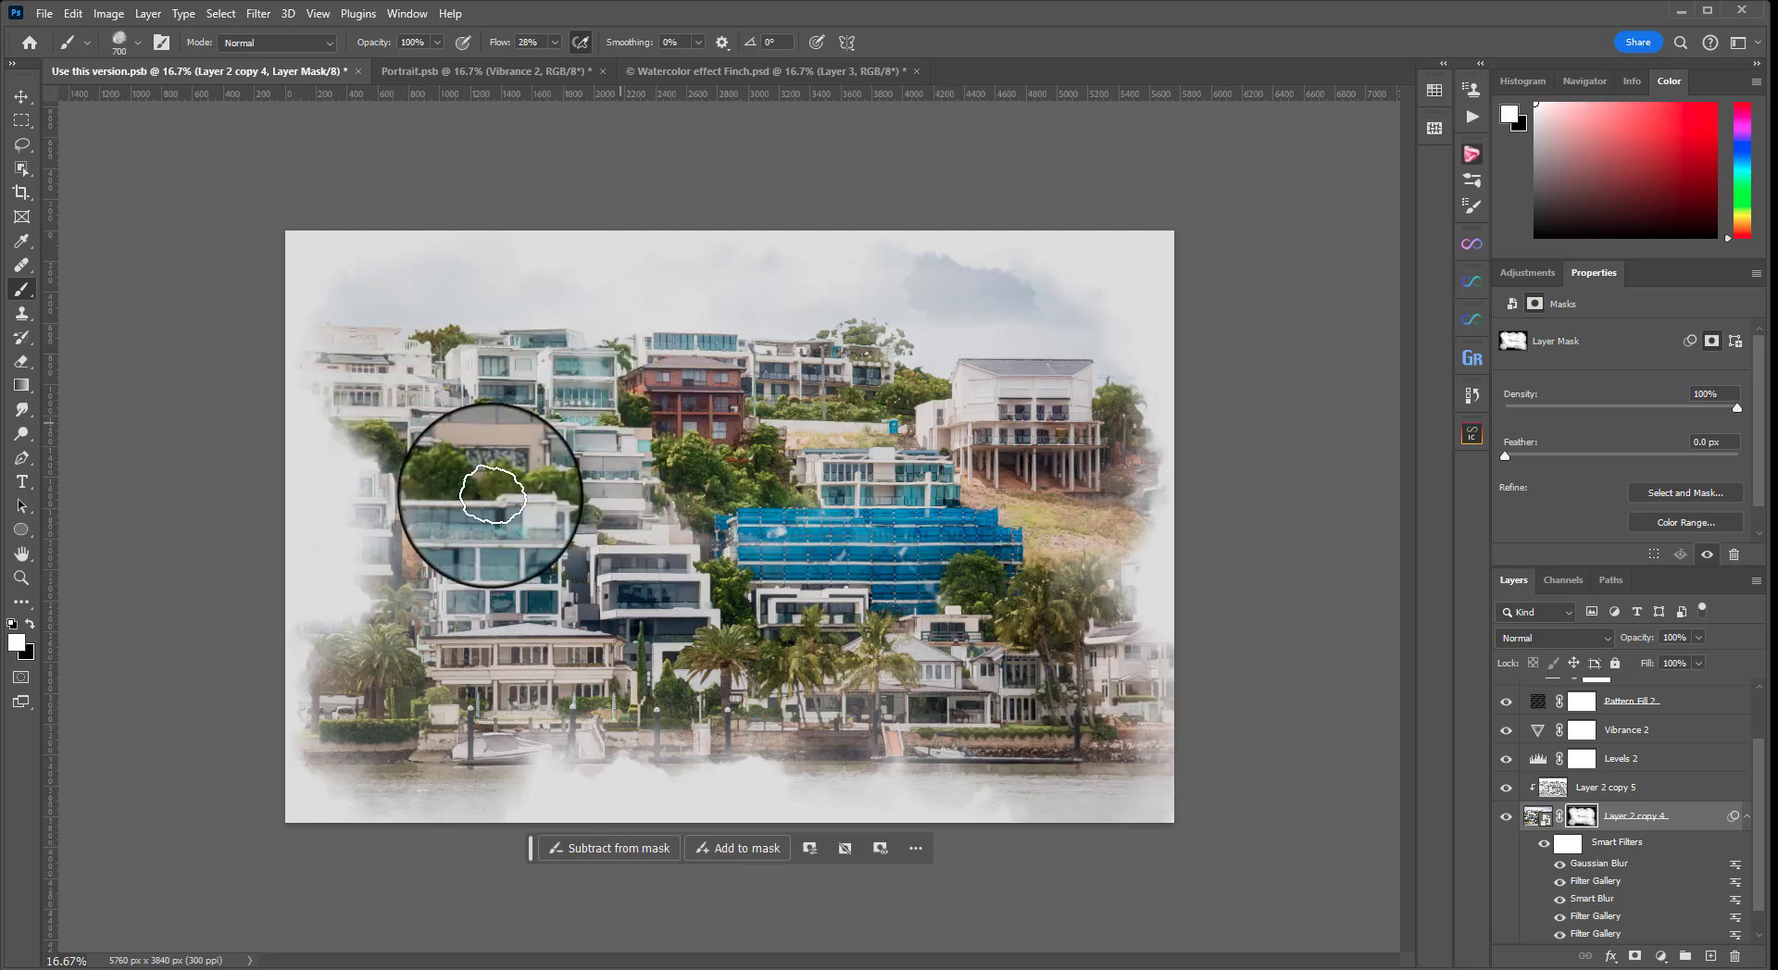
At 37% brush opacity, paint white on the mask to faintly reveal the left and top-centre houses
{"action": "key", "text": "x"}
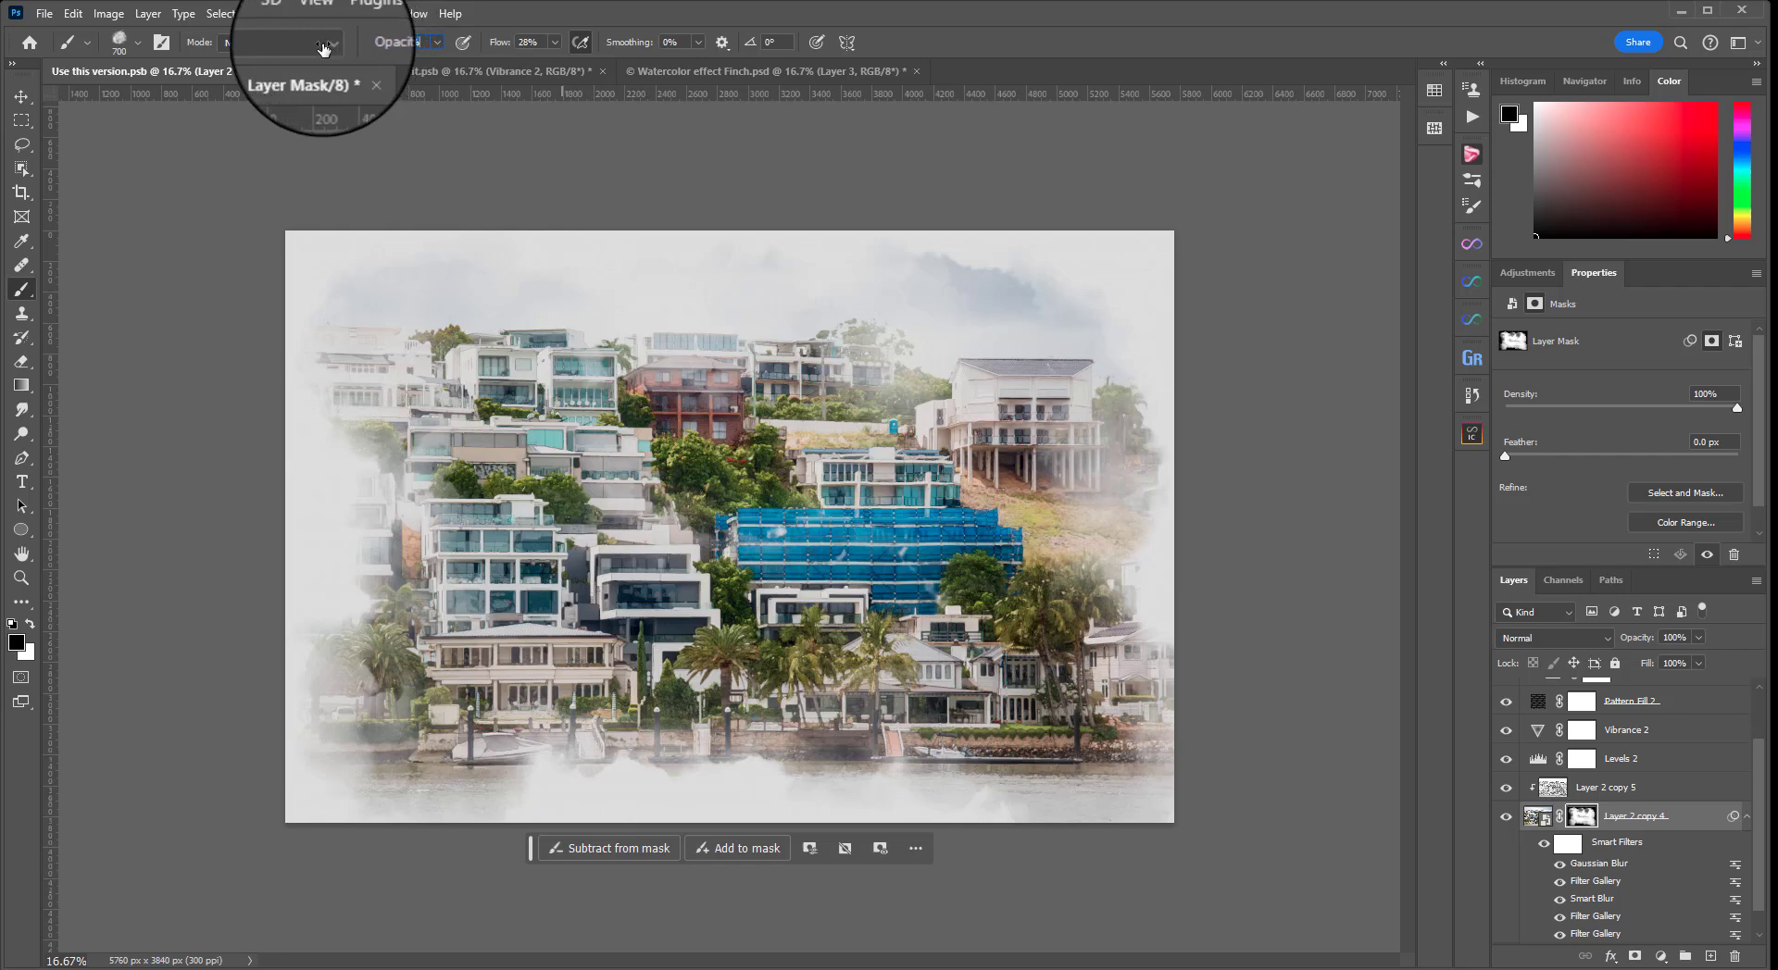
{"action": "key", "text": "x"}
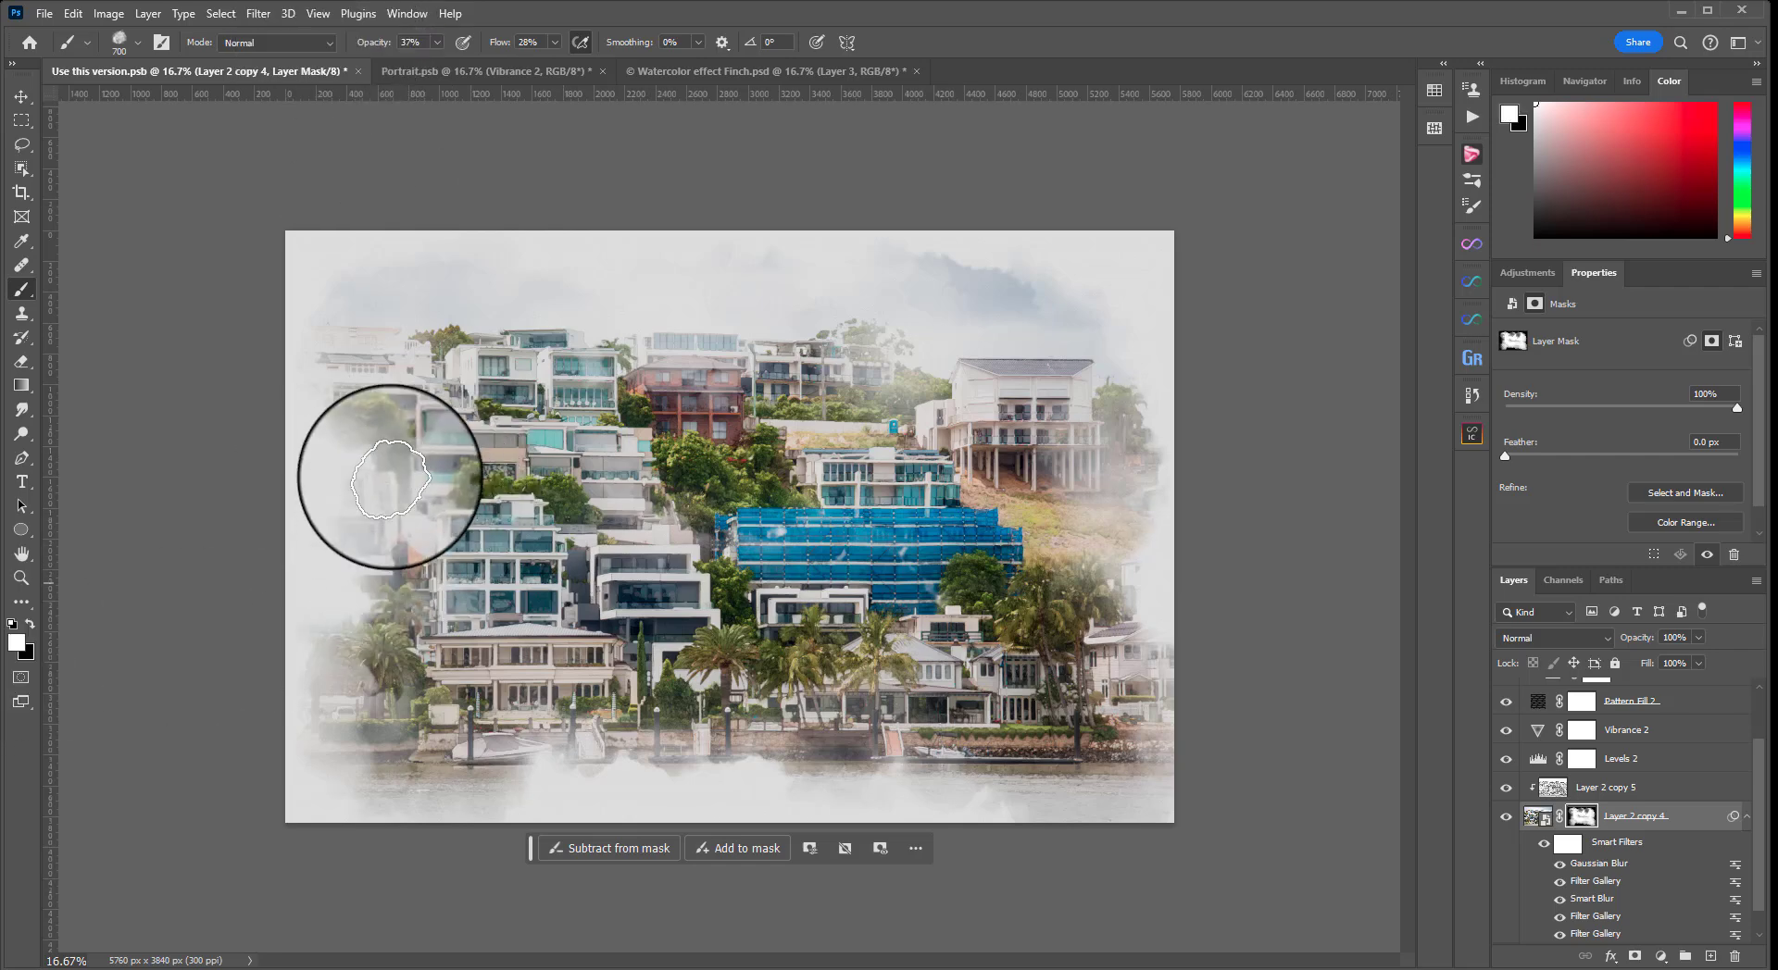
{"action": "mouse_move", "coordinate": [390, 478]}
{"action": "left_mouse_down"}
{"action": "mouse_move", "coordinate": [409, 550]}
{"action": "mouse_move", "coordinate": [377, 530]}
{"action": "mouse_move", "coordinate": [460, 671]}
{"action": "mouse_move", "coordinate": [557, 677]}
{"action": "mouse_move", "coordinate": [544, 721]}
{"action": "mouse_move", "coordinate": [658, 735]}
{"action": "mouse_move", "coordinate": [729, 696]}
{"action": "left_mouse_up"}
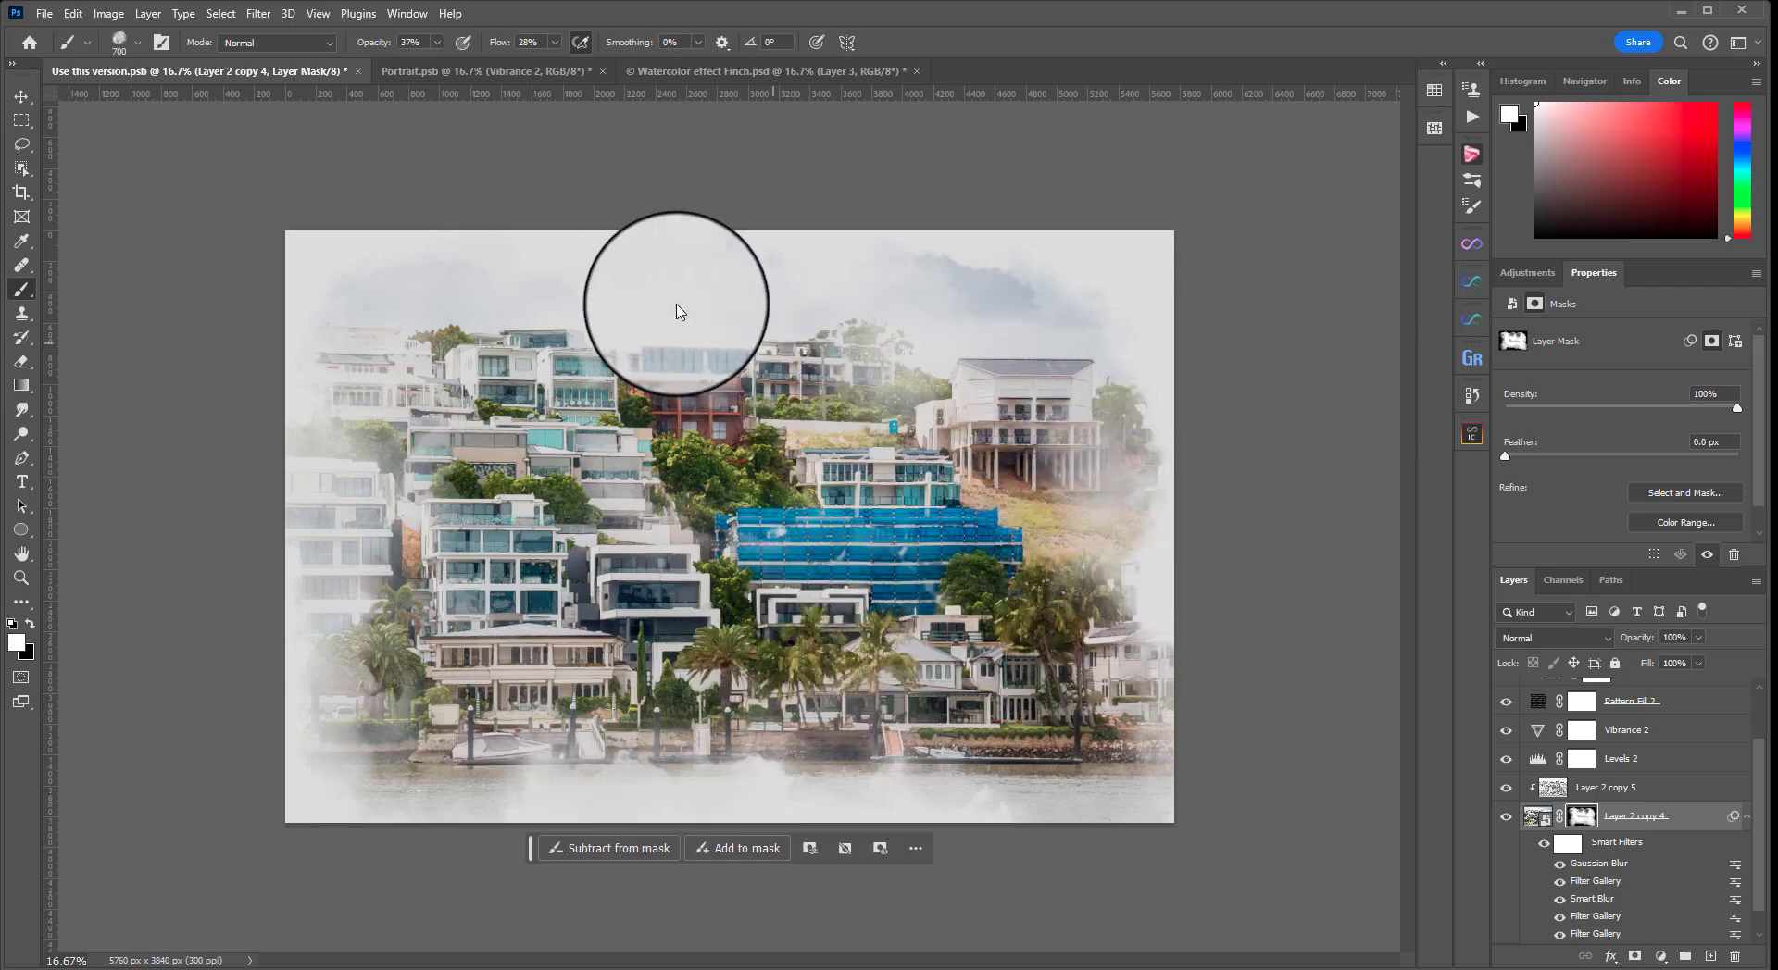
{"action": "mouse_move", "coordinate": [676, 311]}
{"action": "left_mouse_down"}
{"action": "mouse_move", "coordinate": [440, 309]}
{"action": "mouse_move", "coordinate": [492, 349]}
{"action": "left_mouse_up"}
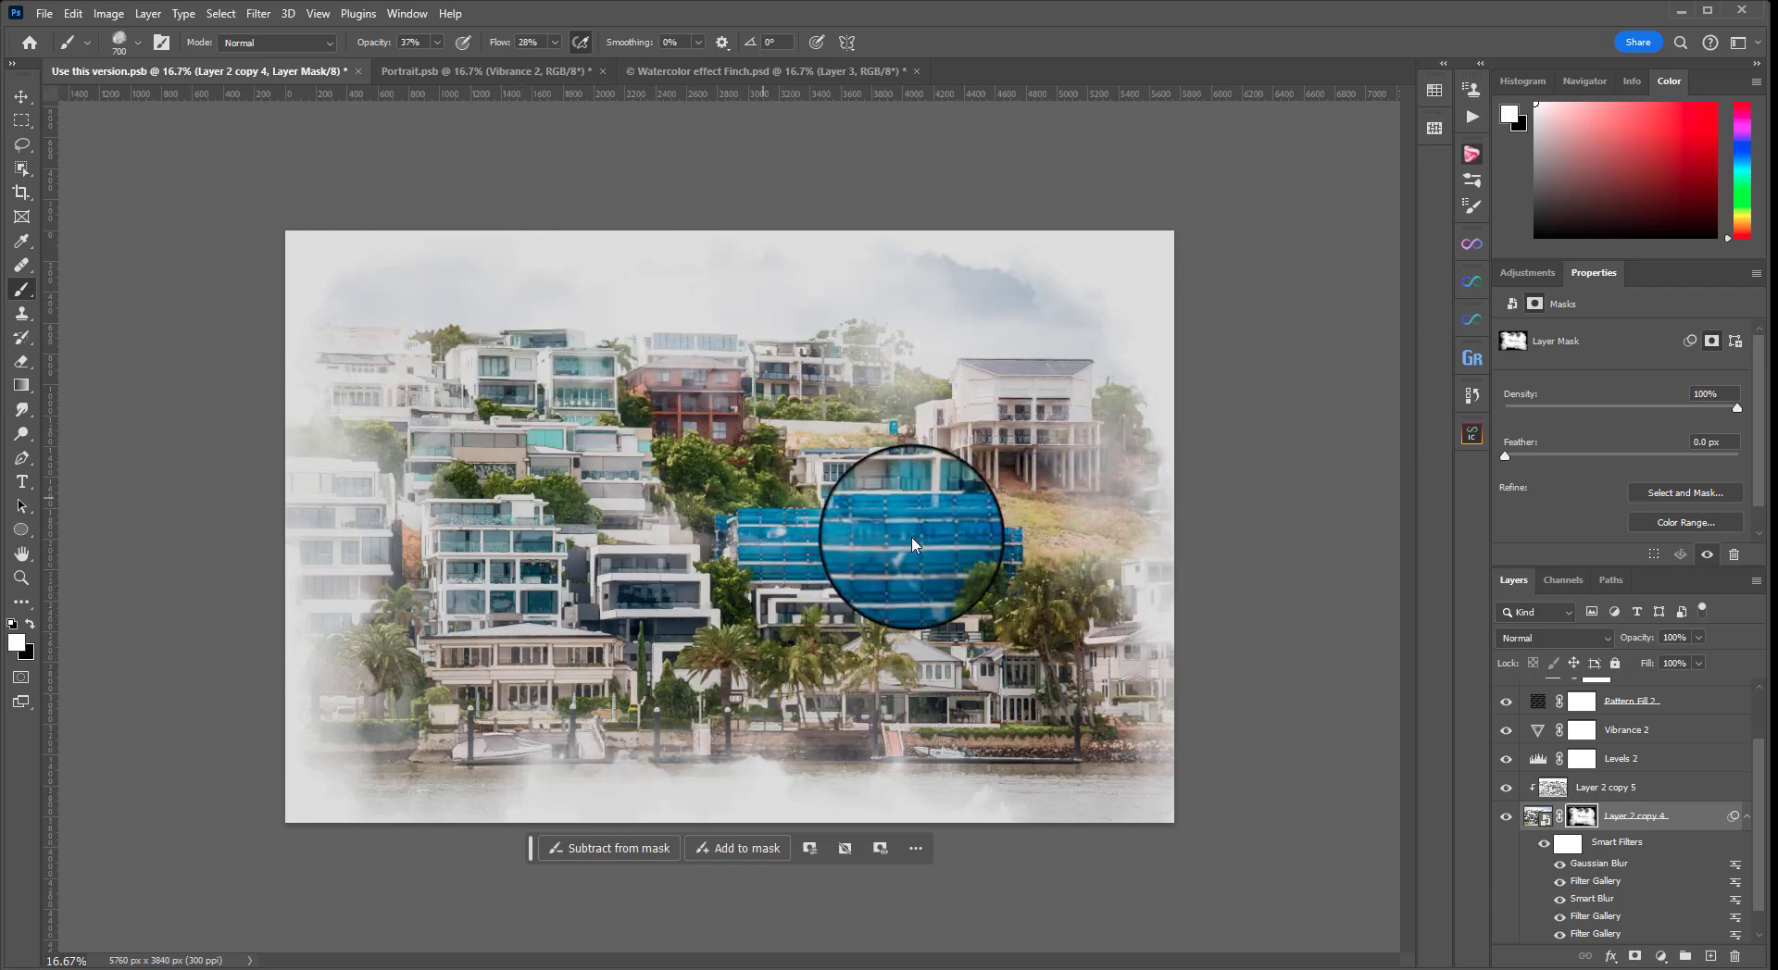
Select Layer 2 copy 6 and make its sketch texture visible
{"action": "scroll", "coordinate": [1643, 722], "scroll_direction": "up", "scroll_amount": 2}
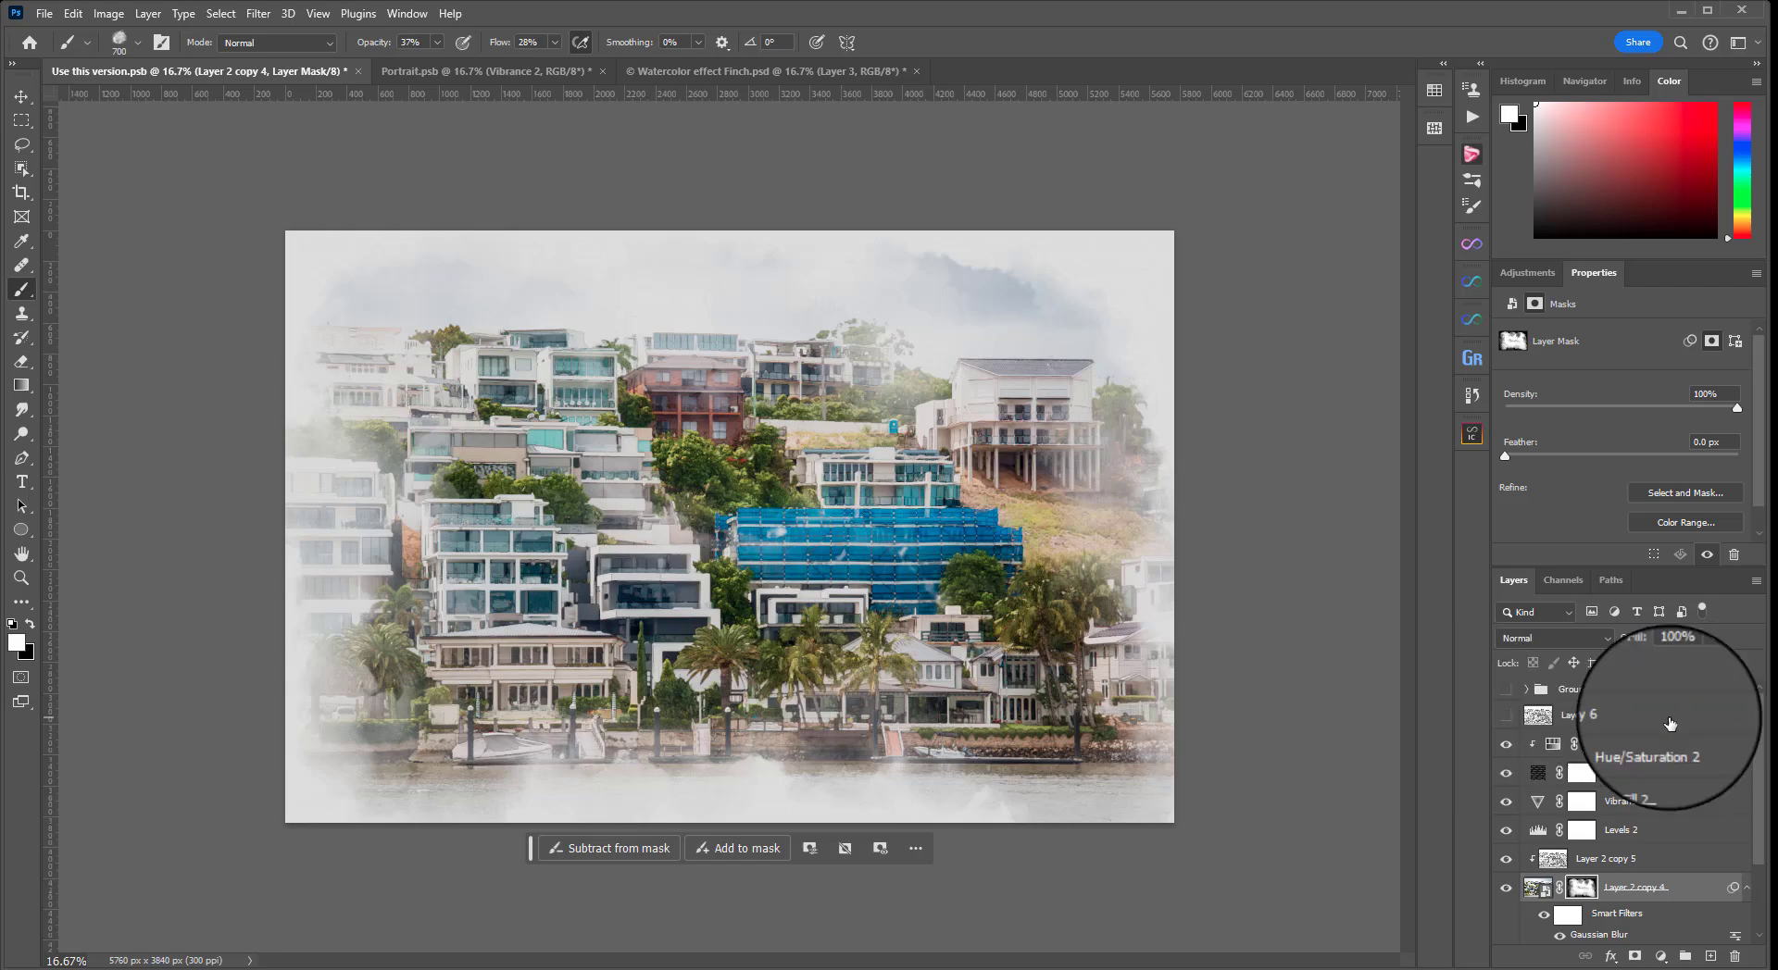
{"action": "left_click", "coordinate": [1669, 723]}
{"action": "scroll", "coordinate": [1648, 787], "scroll_direction": "down", "scroll_amount": 3}
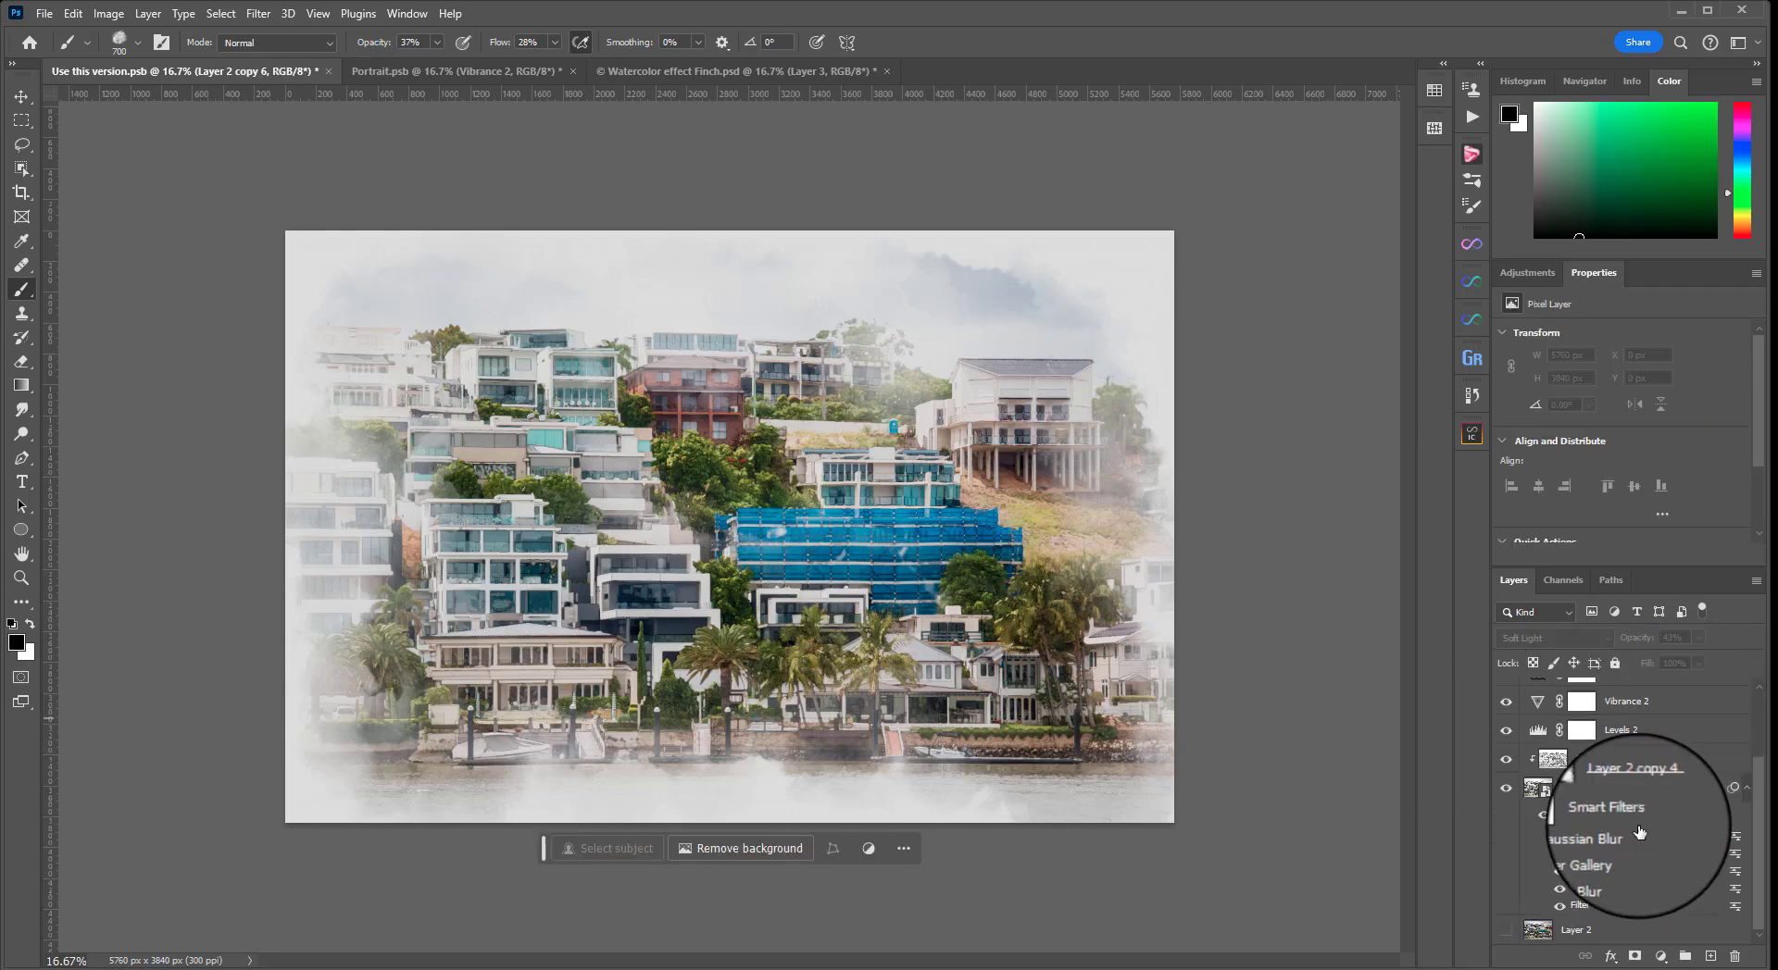
{"action": "scroll", "coordinate": [1638, 832], "scroll_direction": "up", "scroll_amount": 3}
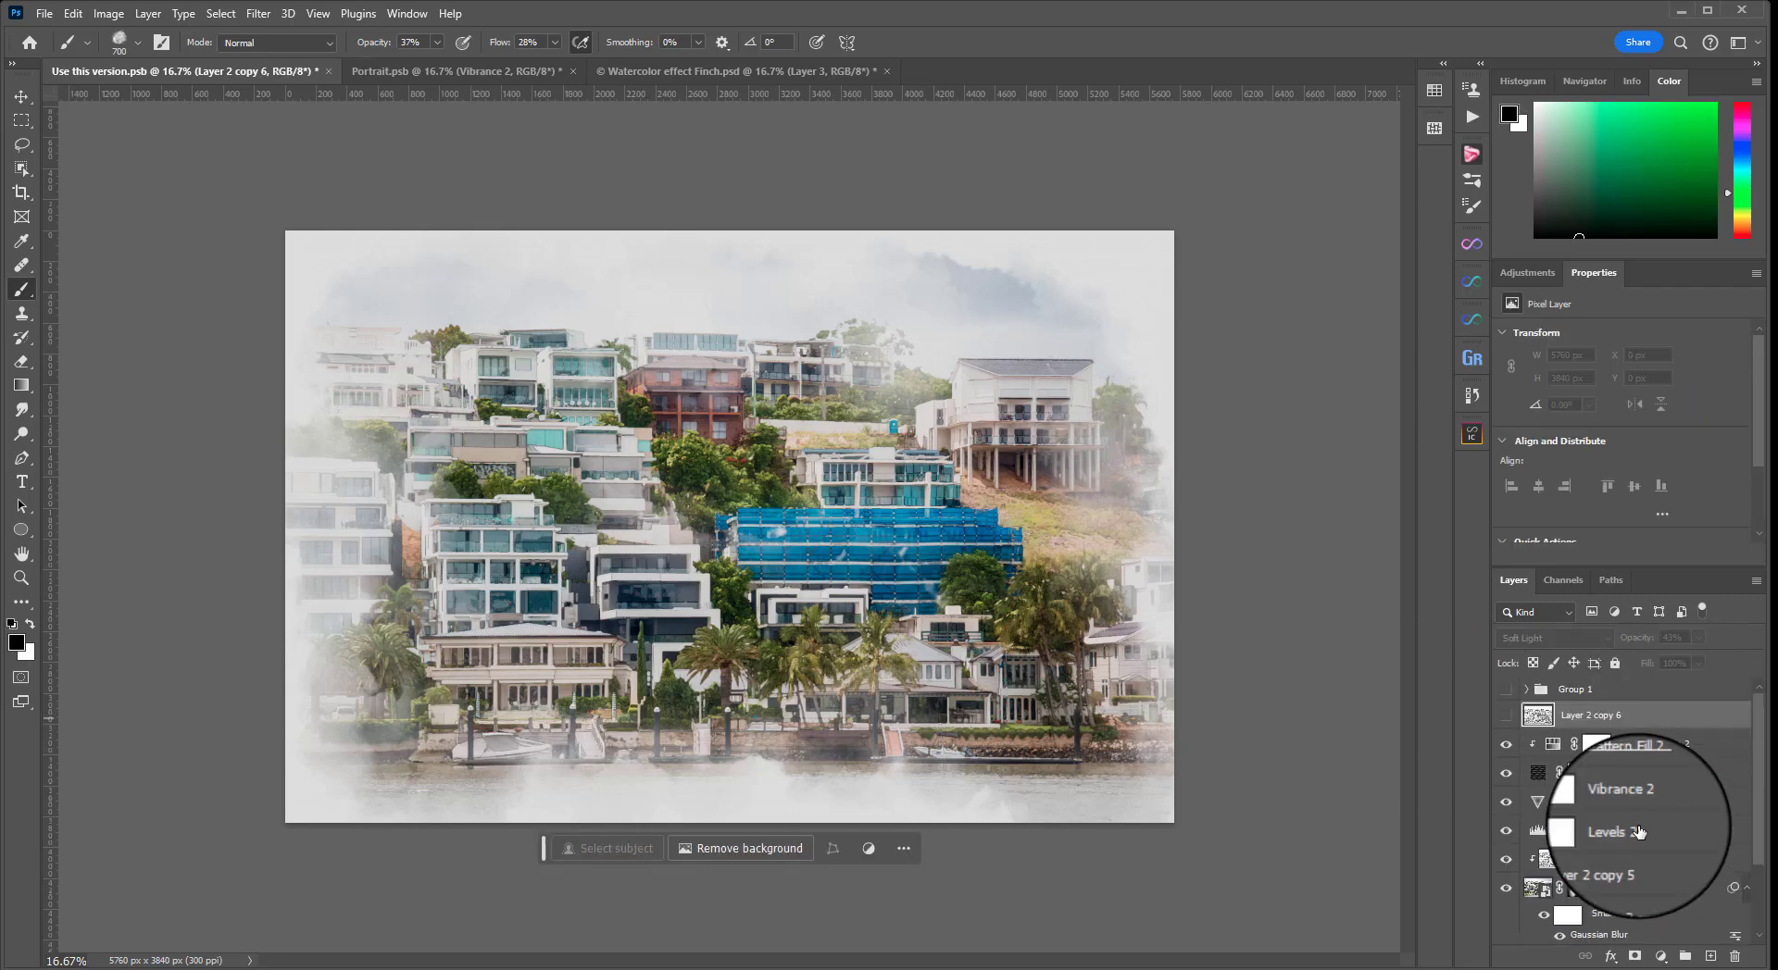
{"action": "left_click", "coordinate": [1506, 717]}
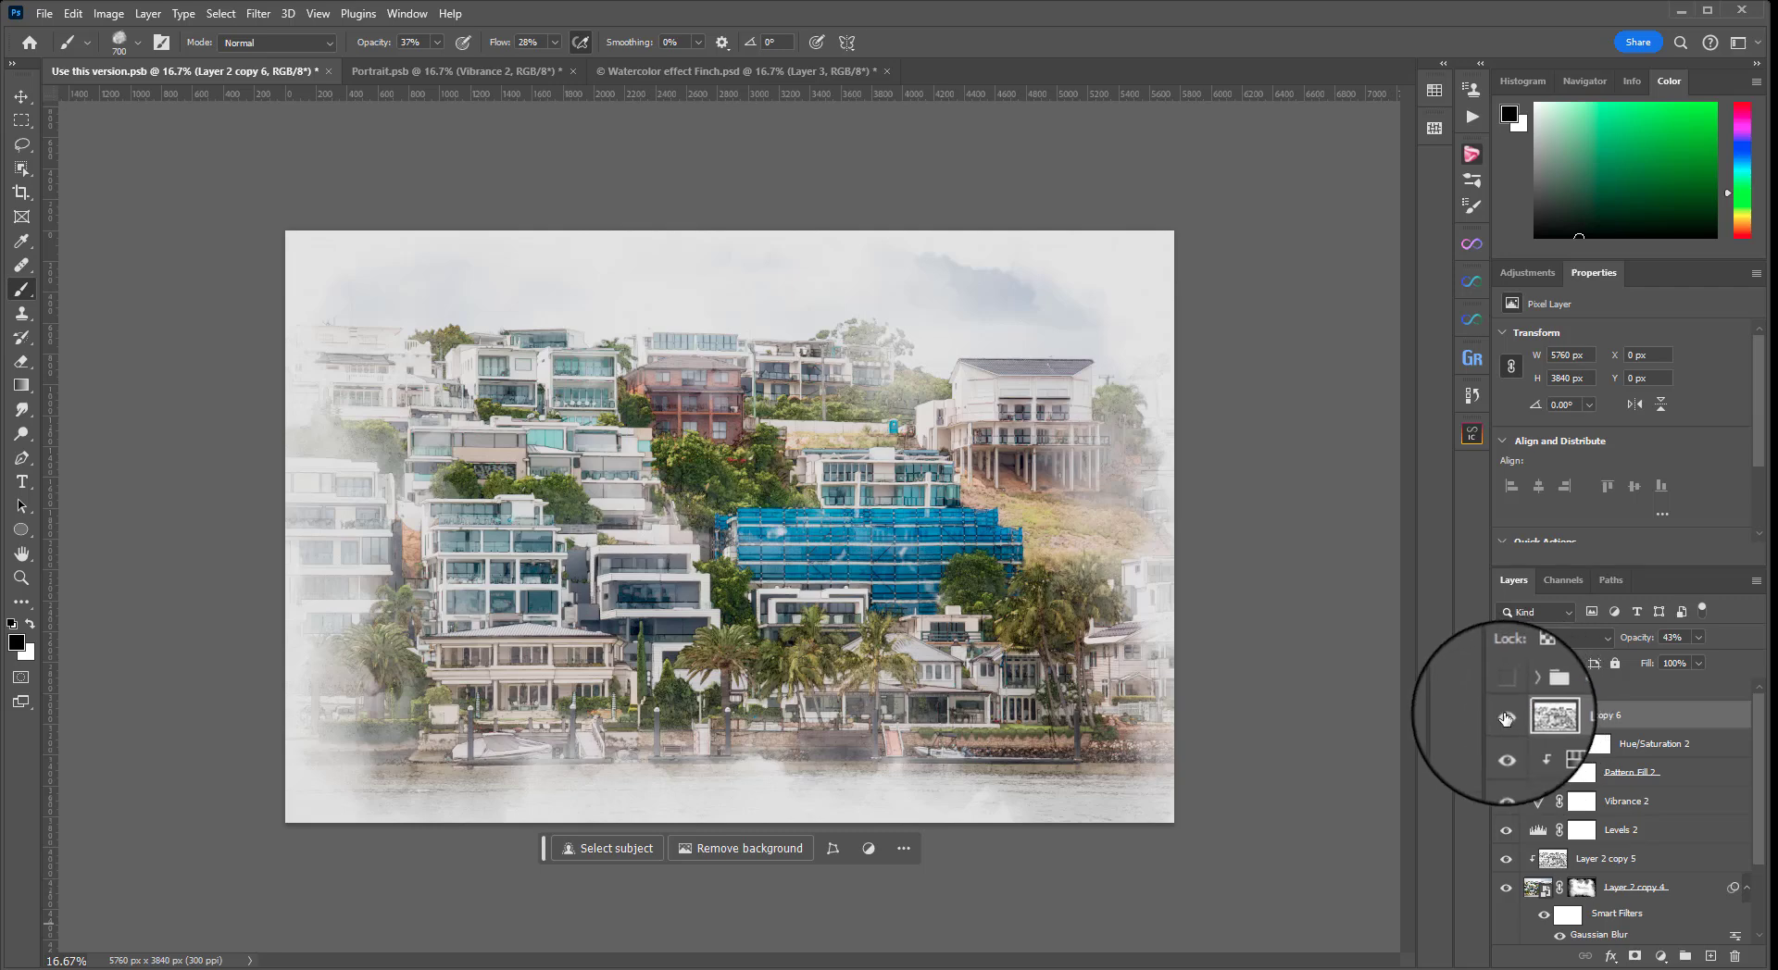
Group the layers into Group 2 and toggle Group 1 and Group 2 visibility to compare
{"action": "key", "text": "ctrl+g"}
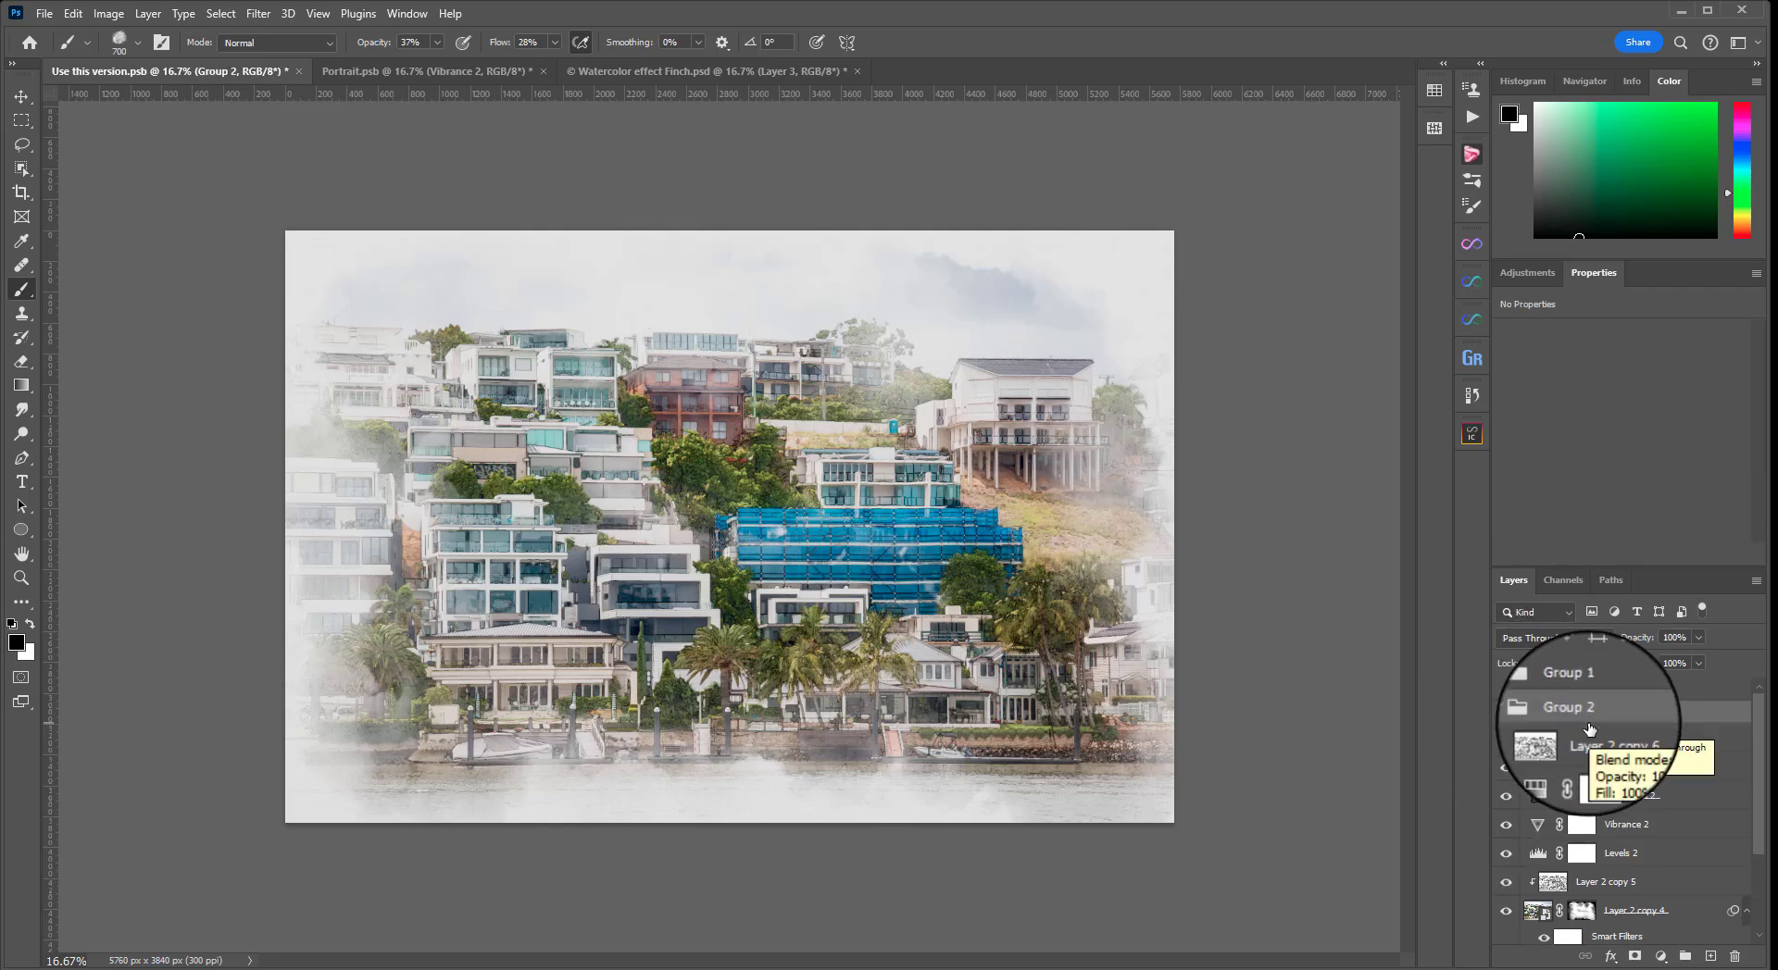
{"action": "left_click", "coordinate": [1526, 714]}
{"action": "left_click", "coordinate": [1526, 714]}
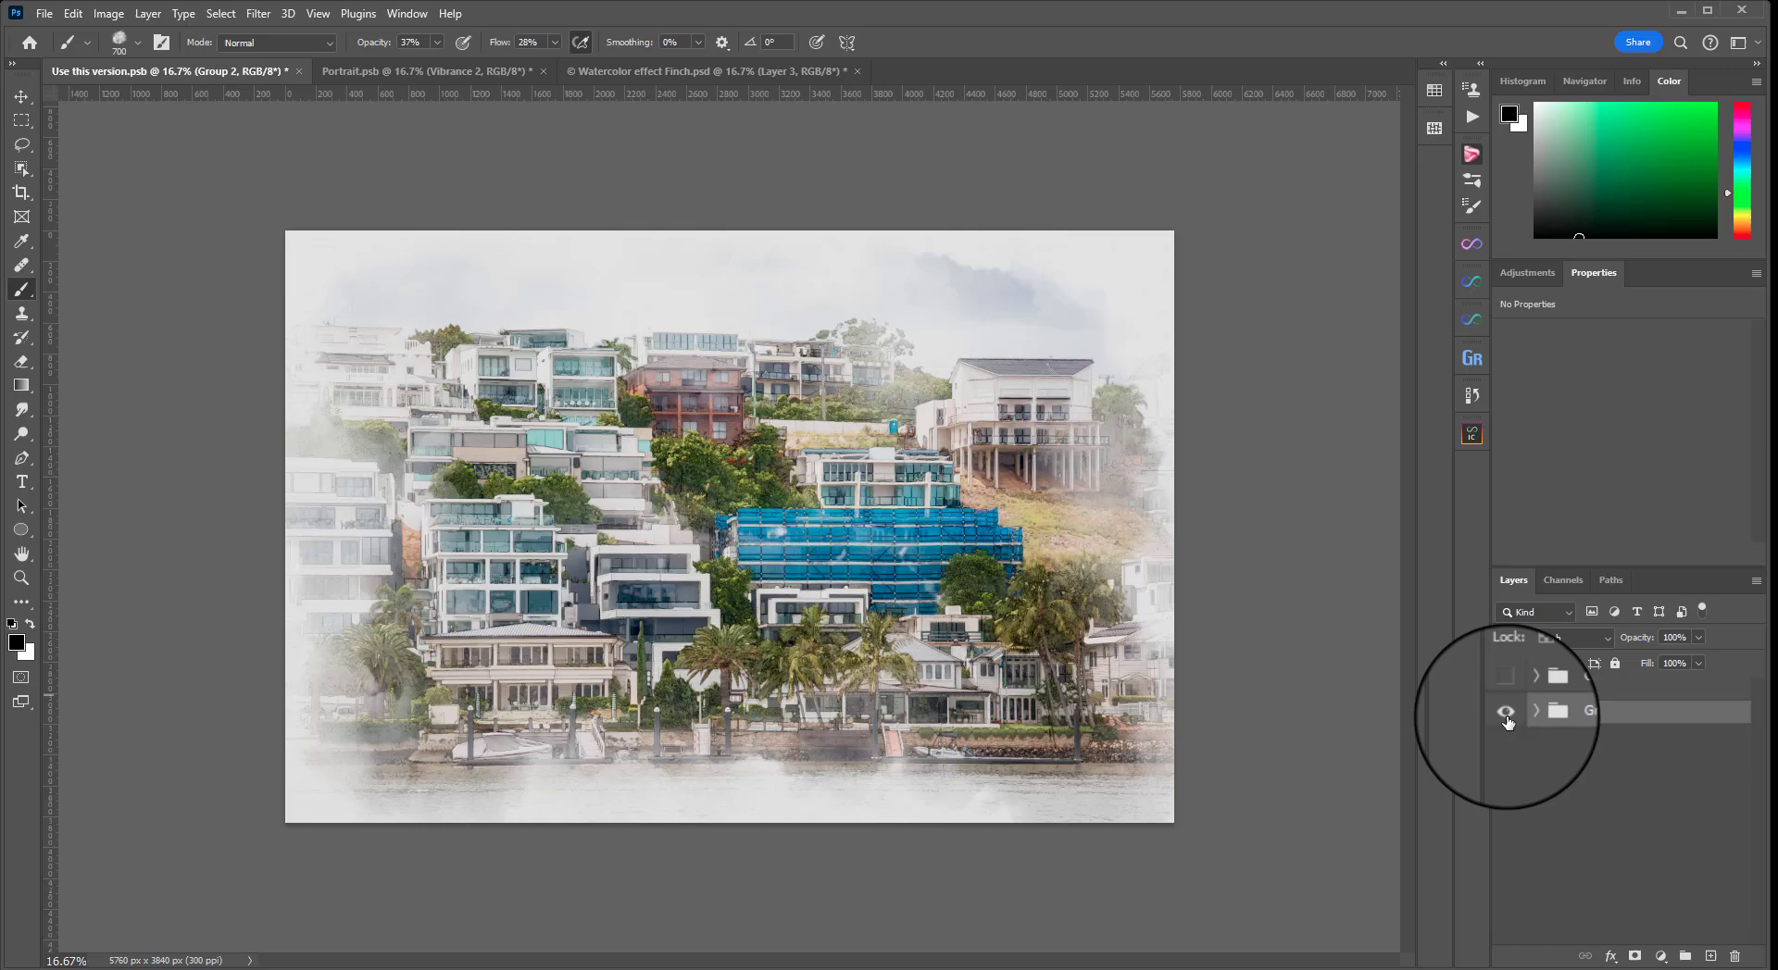
{"action": "left_click", "coordinate": [1502, 713]}
{"action": "left_click", "coordinate": [1507, 692]}
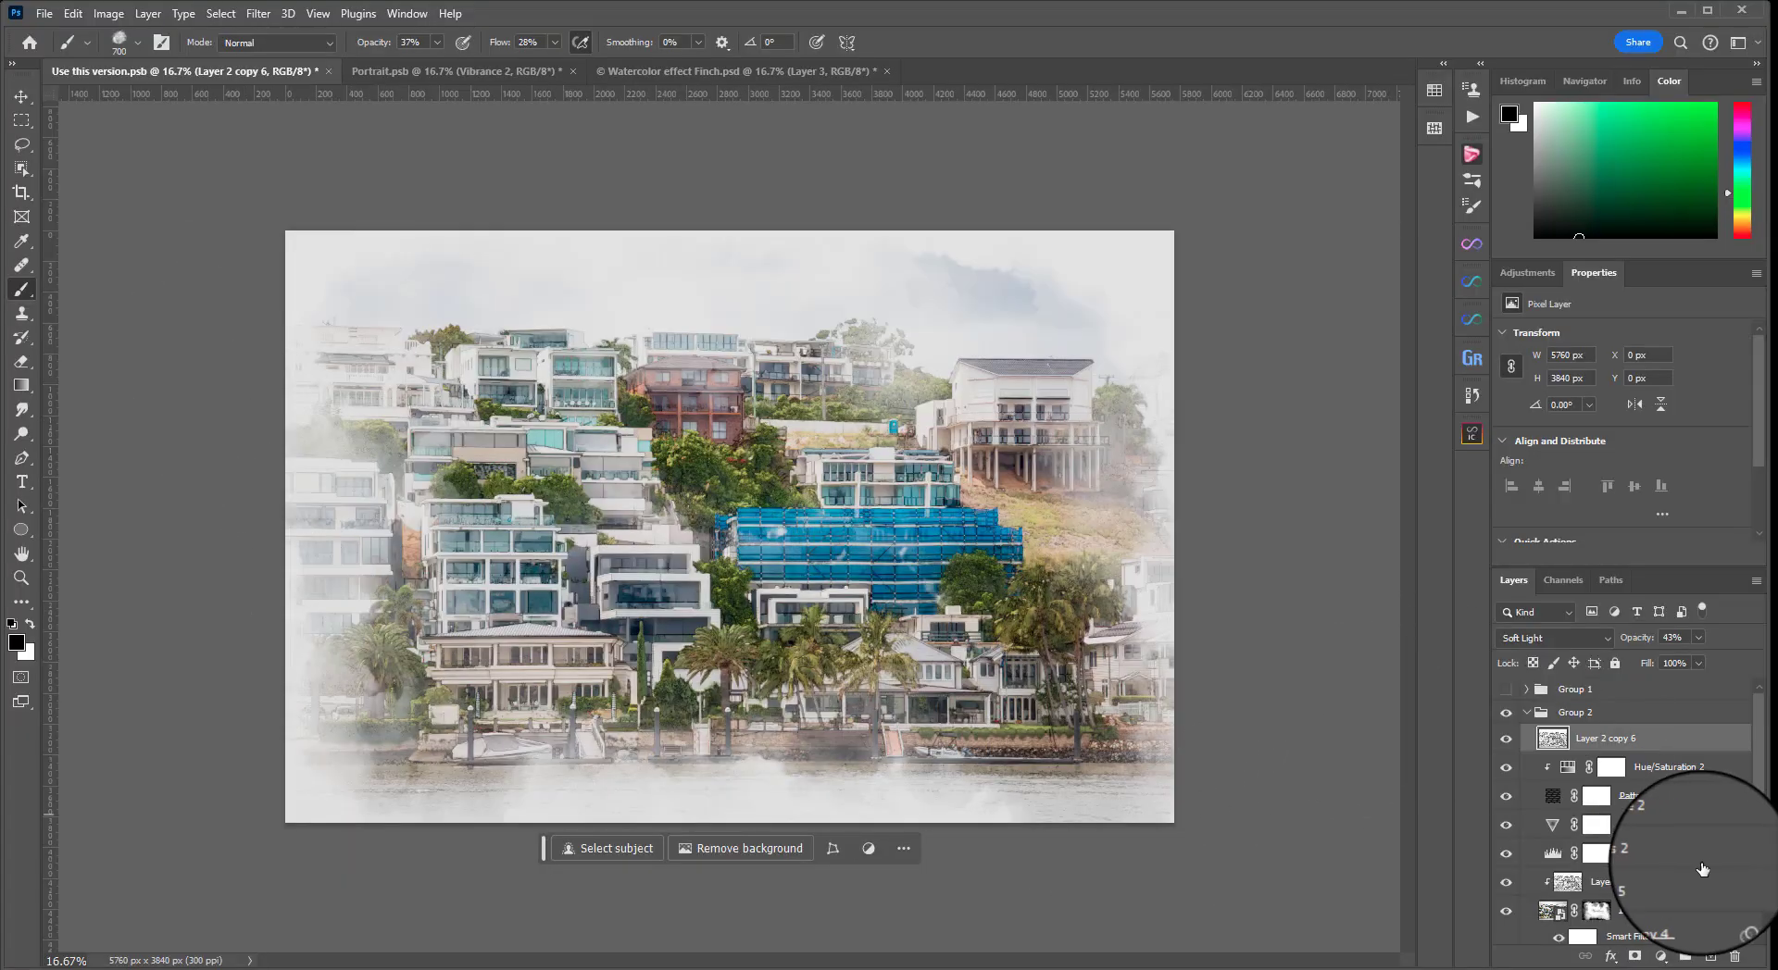
Copy Layer 2 copy 4's mask onto Layer 2 copy 6, then toggle that layer to compare
{"action": "left_click", "coordinate": [1594, 912]}
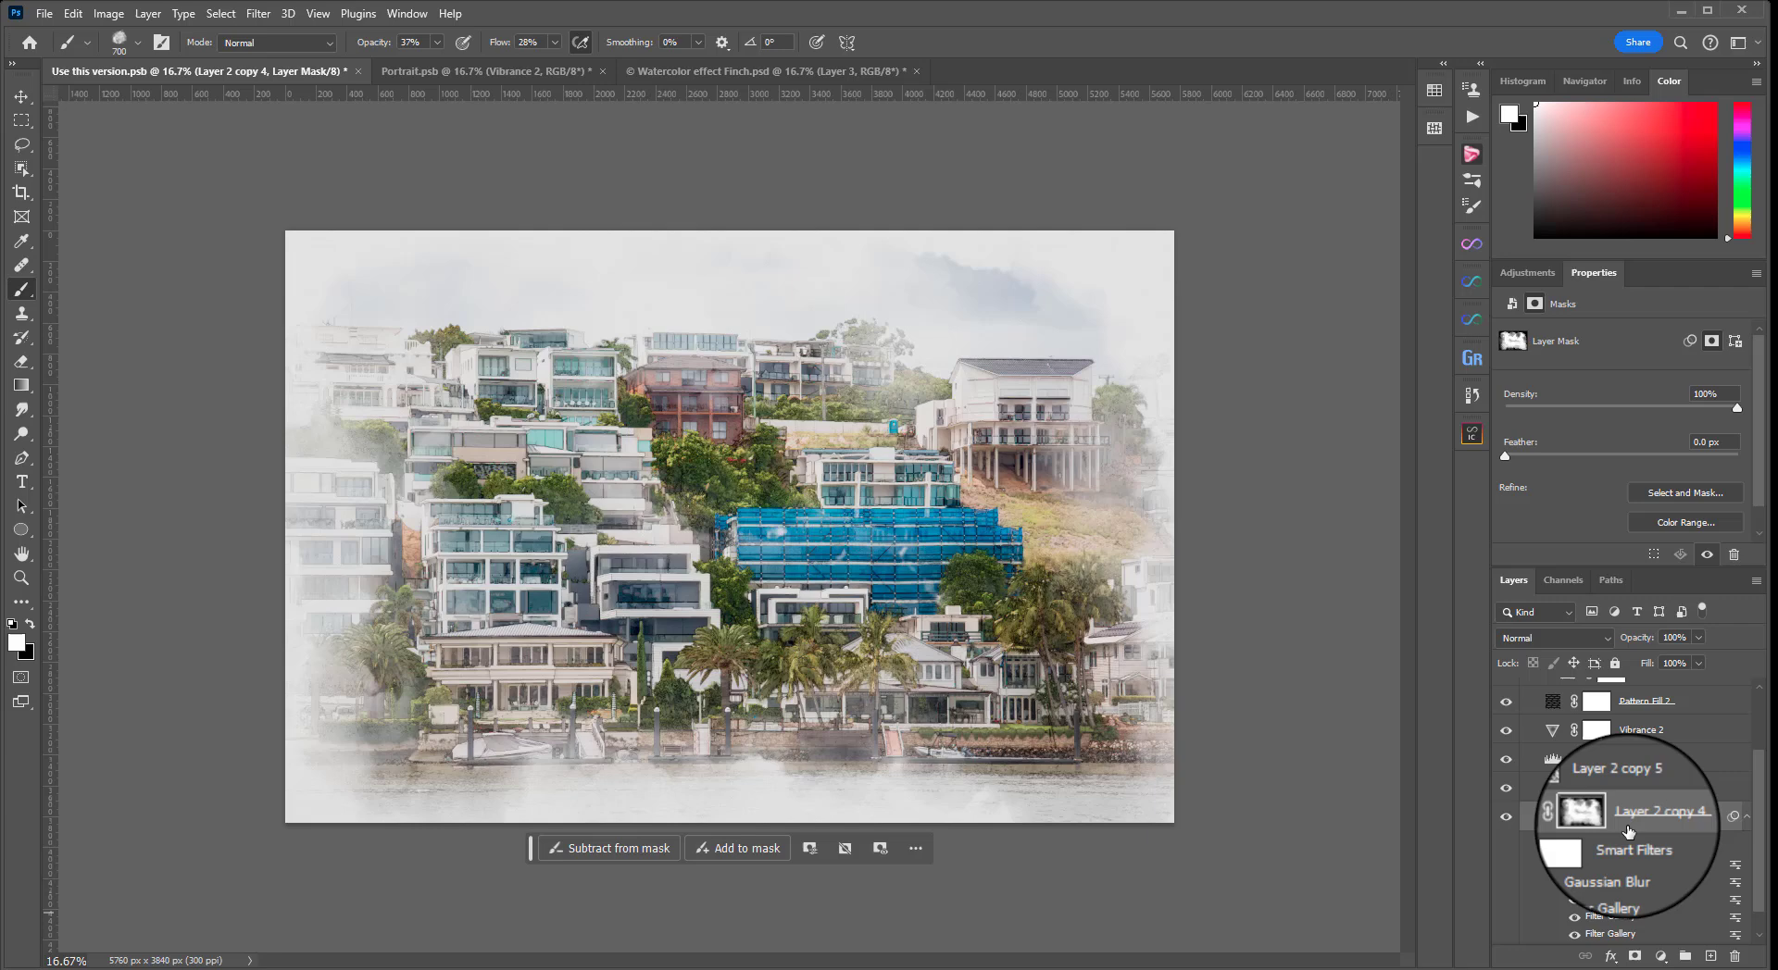
{"action": "scroll", "coordinate": [1648, 796], "scroll_direction": "up", "scroll_amount": 3}
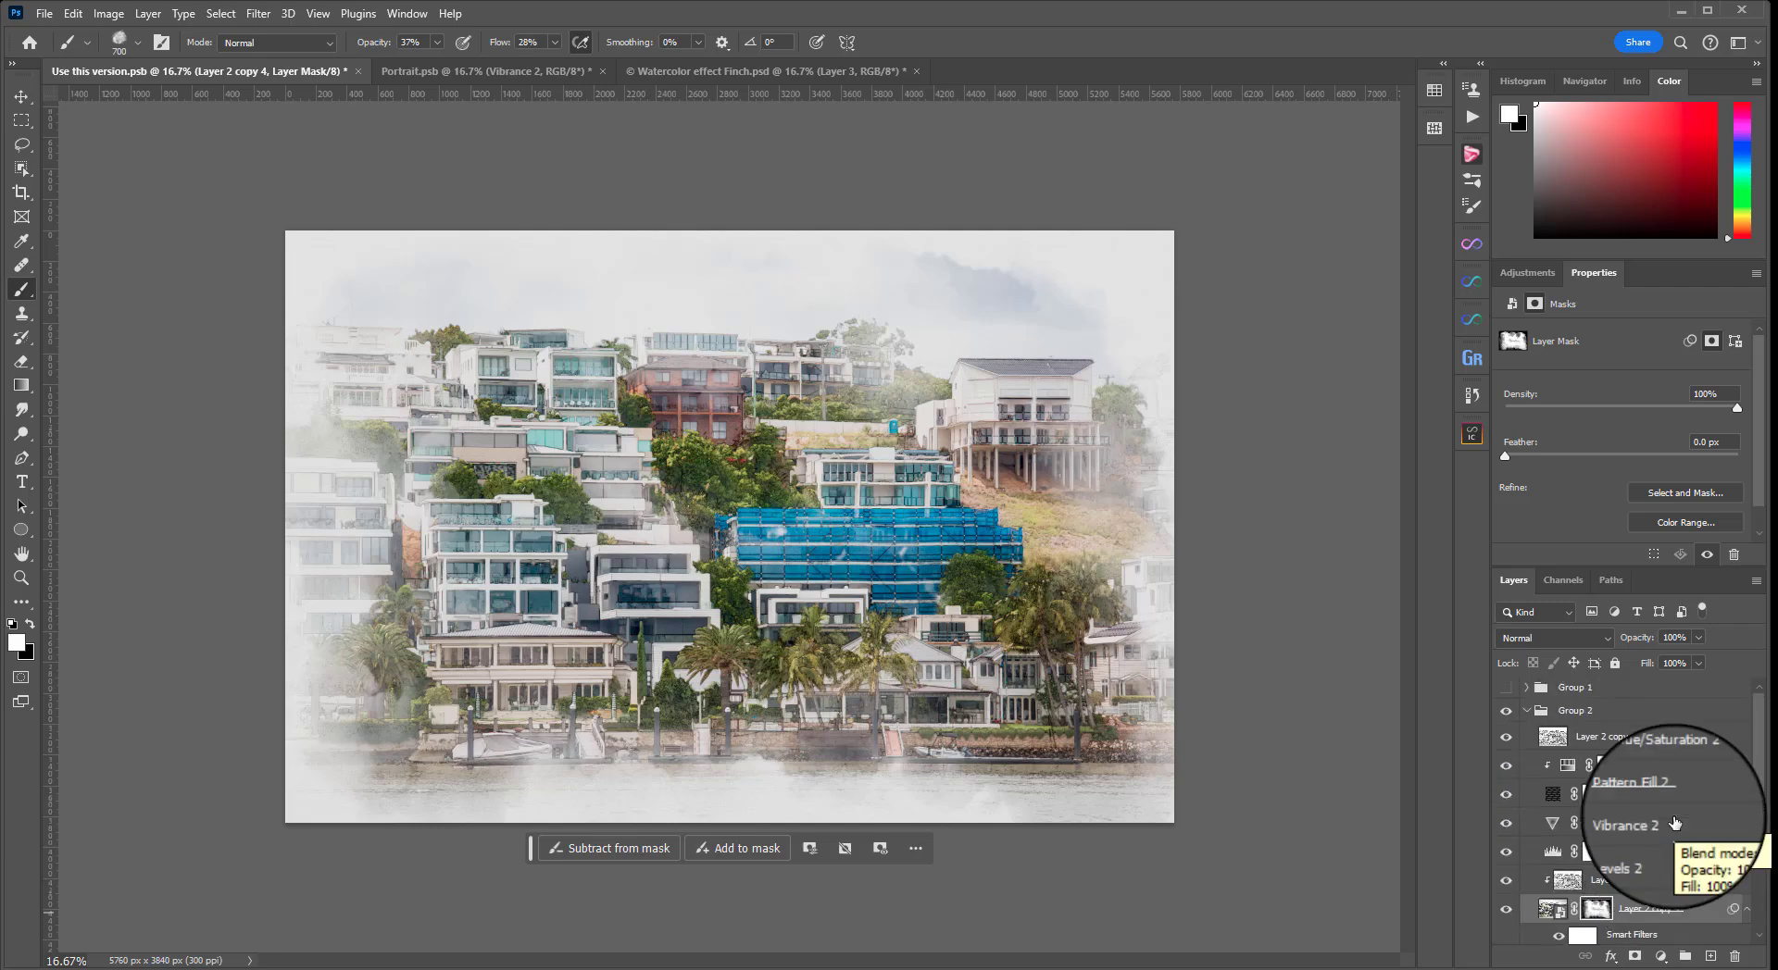
{"action": "left_click_drag", "start_coordinate": [1594, 909], "coordinate": [1609, 739]}
{"action": "scroll", "coordinate": [1608, 738], "scroll_direction": "up", "scroll_amount": 2}
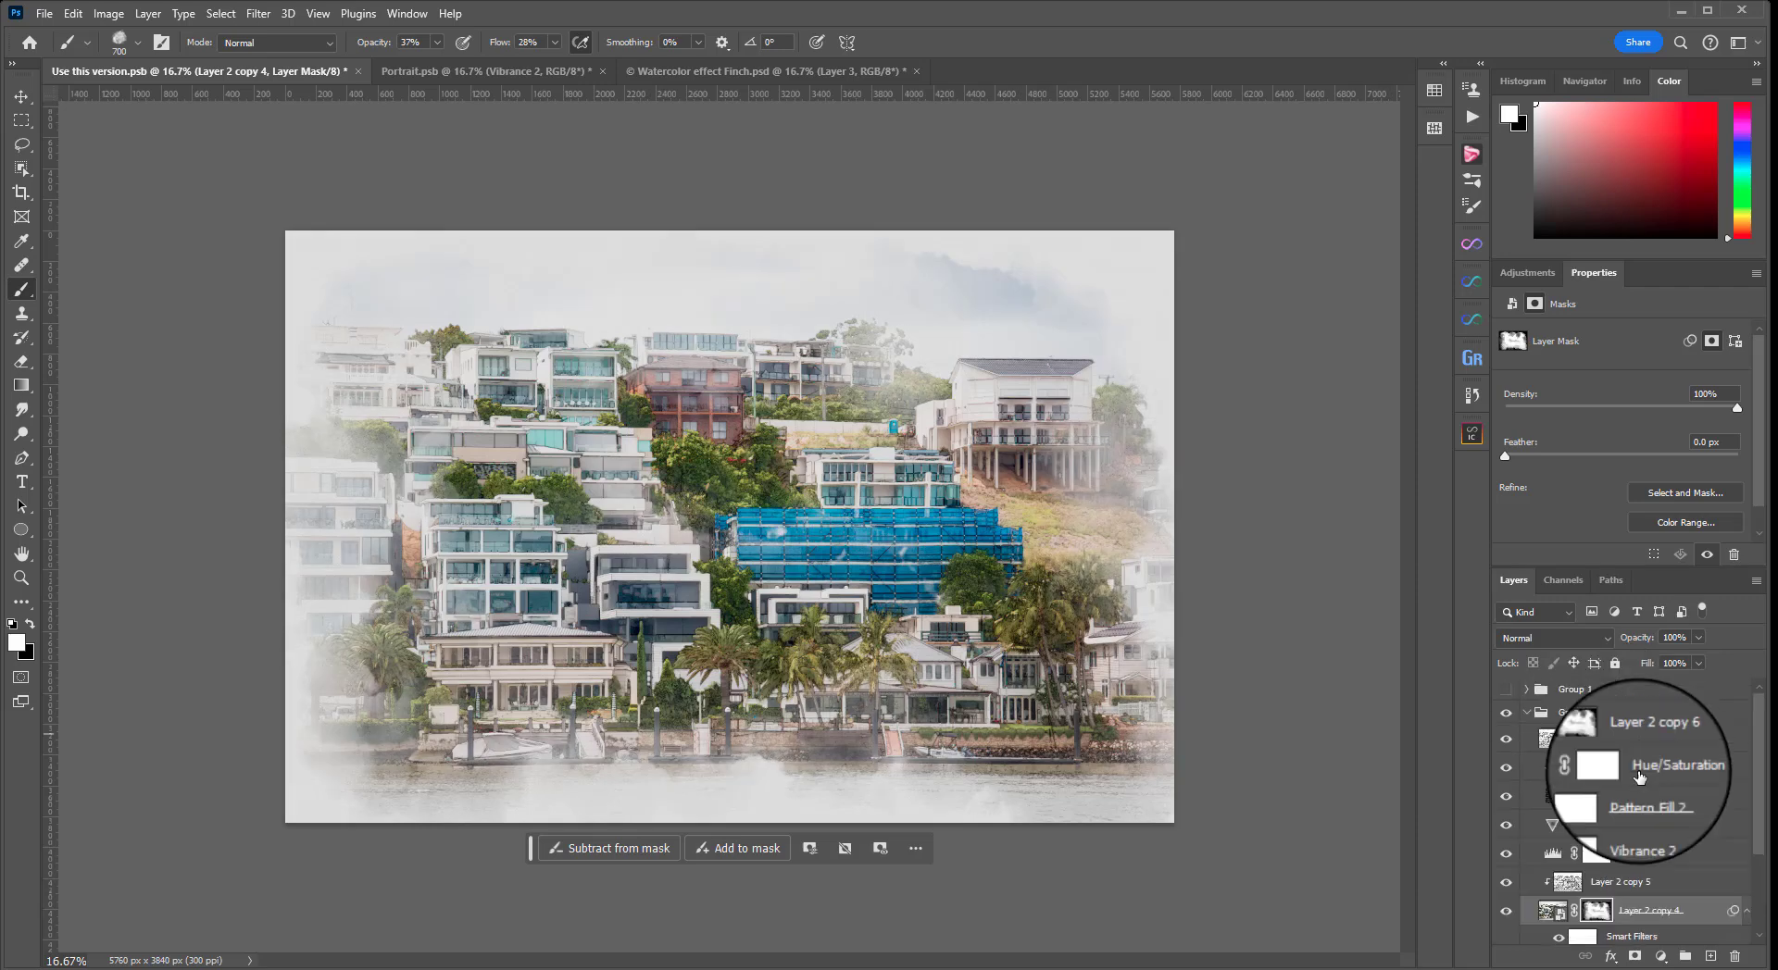
{"action": "left_click", "coordinate": [1543, 748]}
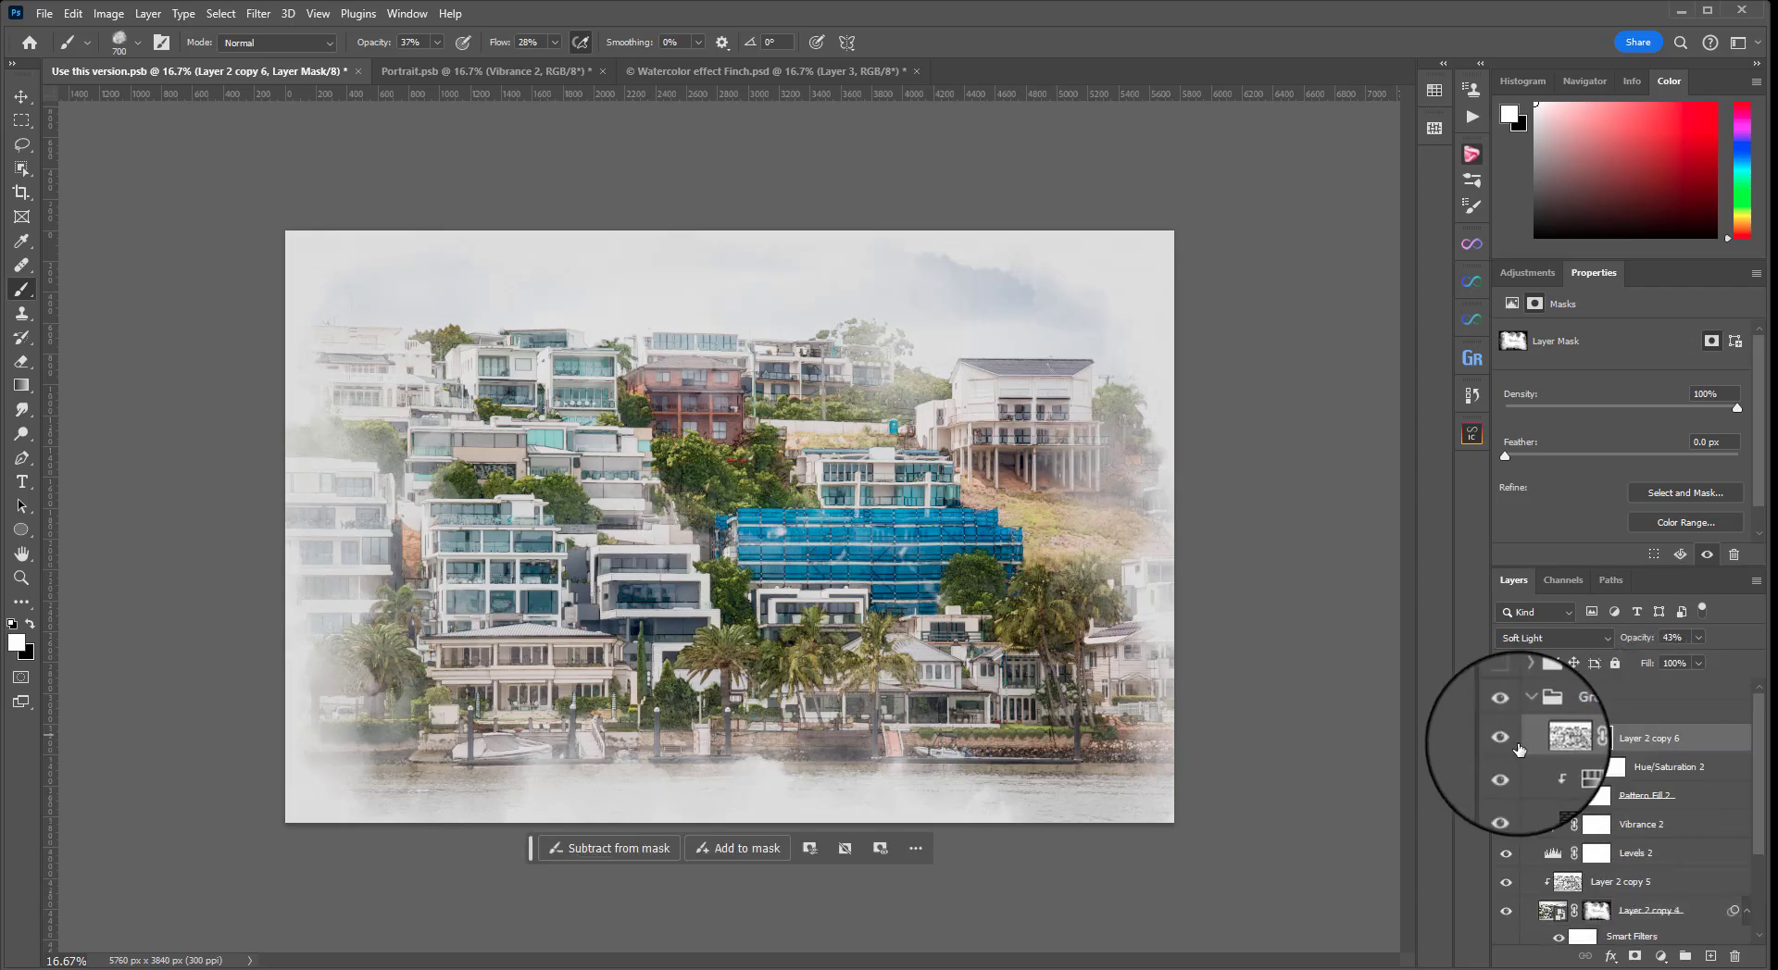
{"action": "left_click", "coordinate": [1506, 739]}
{"action": "left_click", "coordinate": [1506, 739]}
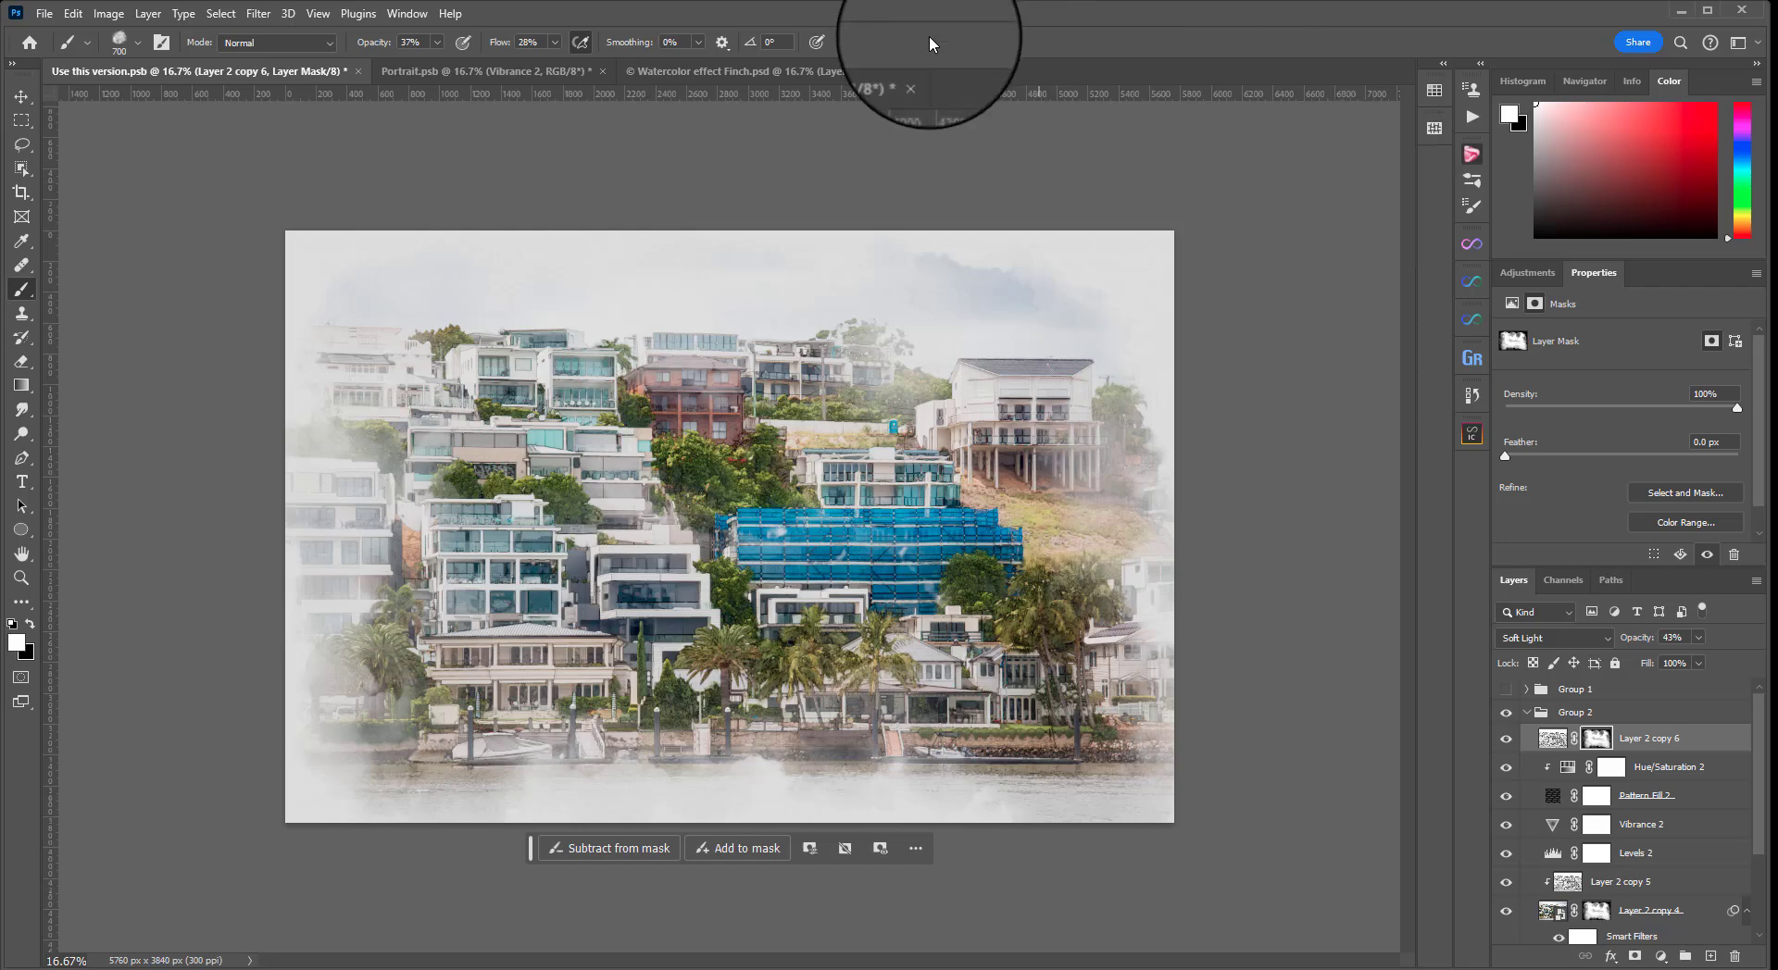
Switch to the Portrait document and hide Layer 1's earlier splatter daubs
{"action": "left_click", "coordinate": [511, 69]}
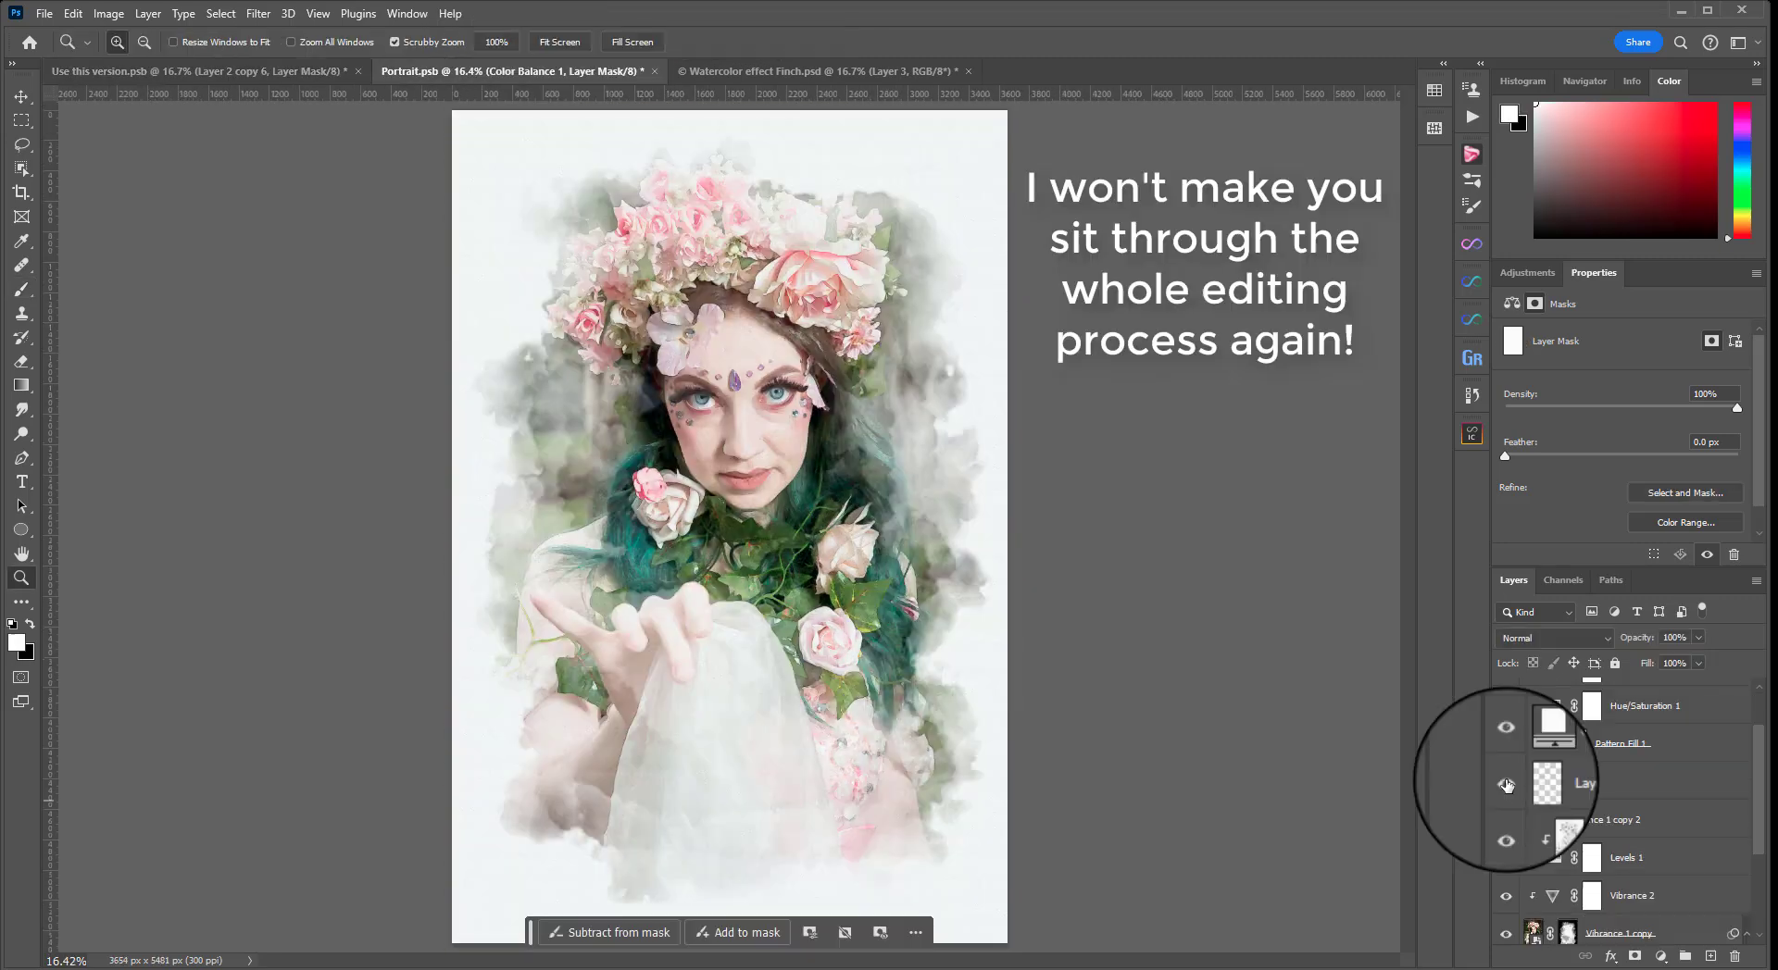
{"action": "left_click", "coordinate": [1507, 786]}
{"action": "left_click", "coordinate": [1506, 787]}
{"action": "left_click", "coordinate": [1506, 786]}
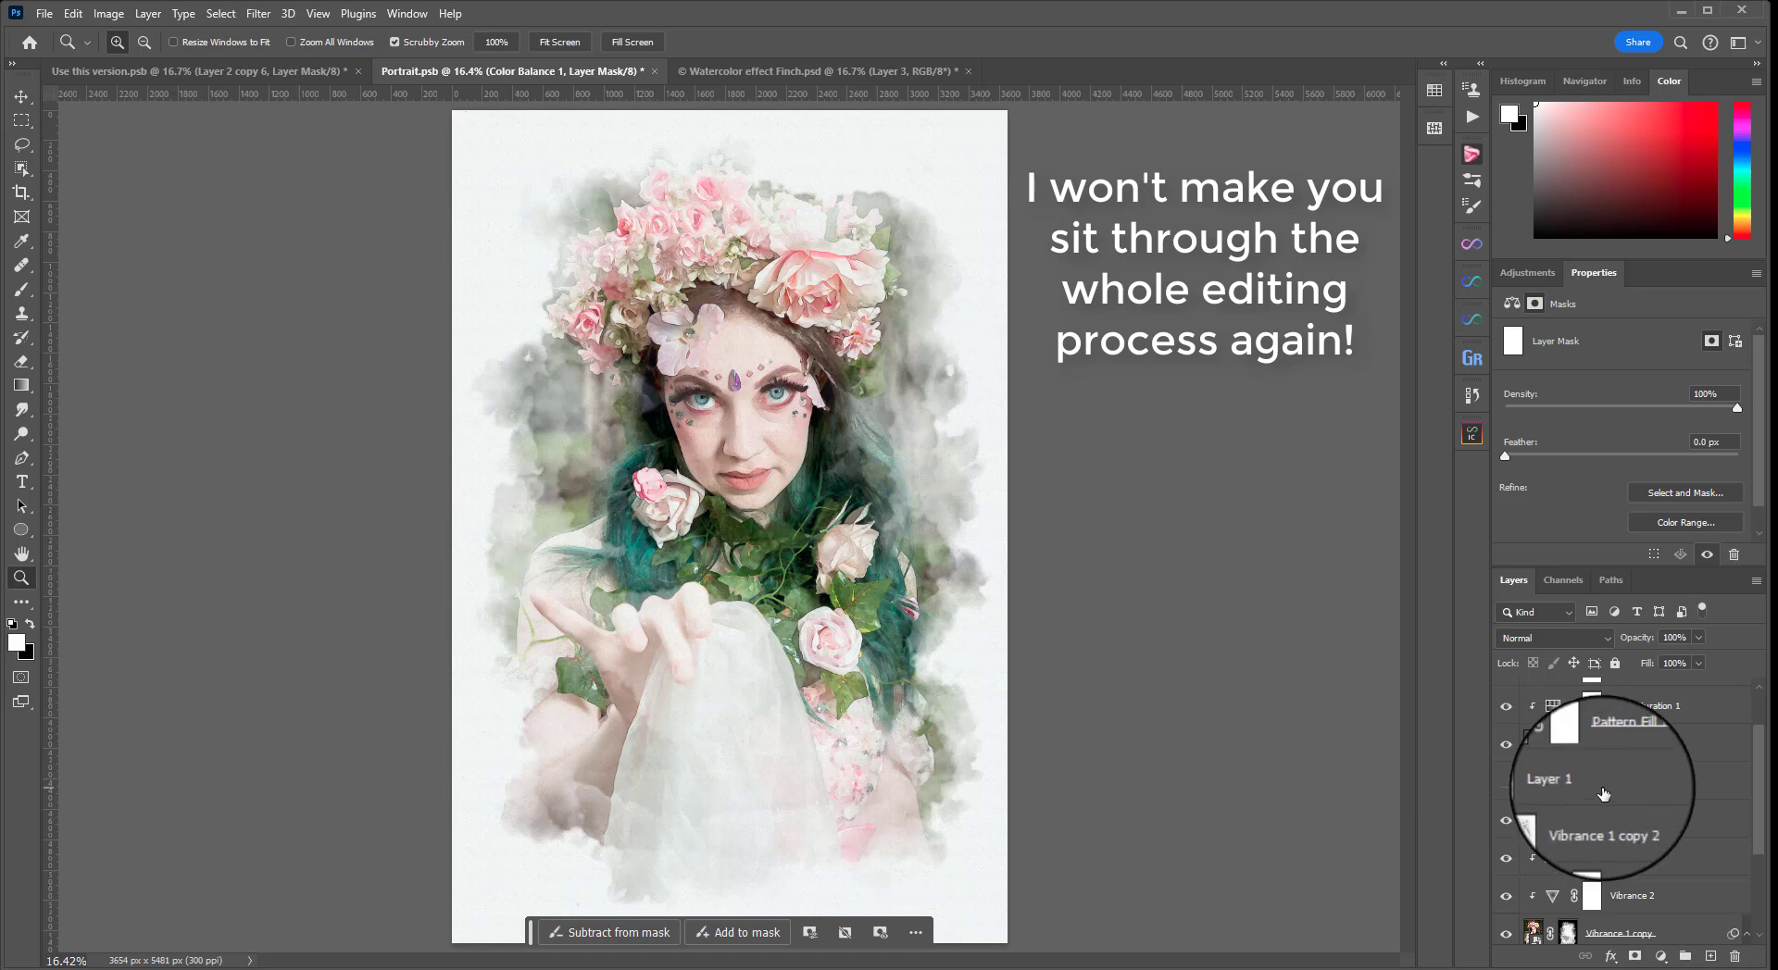
Add a new empty layer above Layer 1
{"action": "left_click", "coordinate": [1657, 783]}
{"action": "left_click", "coordinate": [1710, 954]}
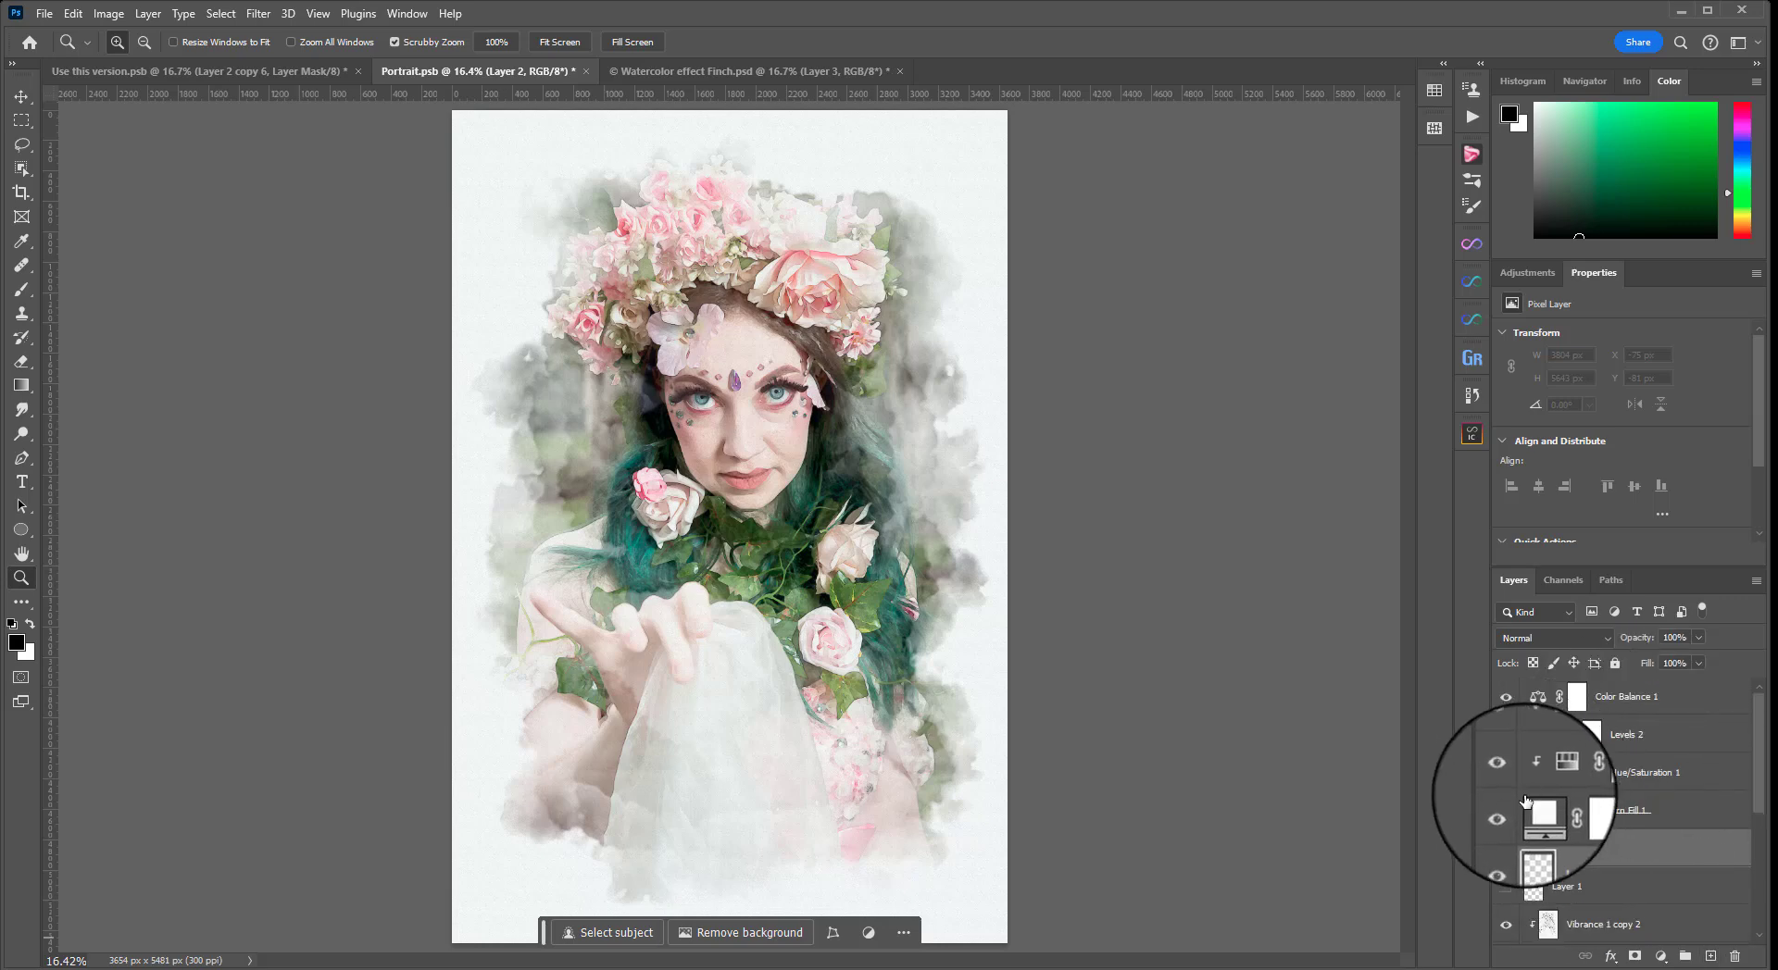
{"action": "scroll", "coordinate": [1653, 842], "scroll_direction": "down", "scroll_amount": 2}
{"action": "scroll", "coordinate": [1653, 842], "scroll_direction": "up", "scroll_amount": 1}
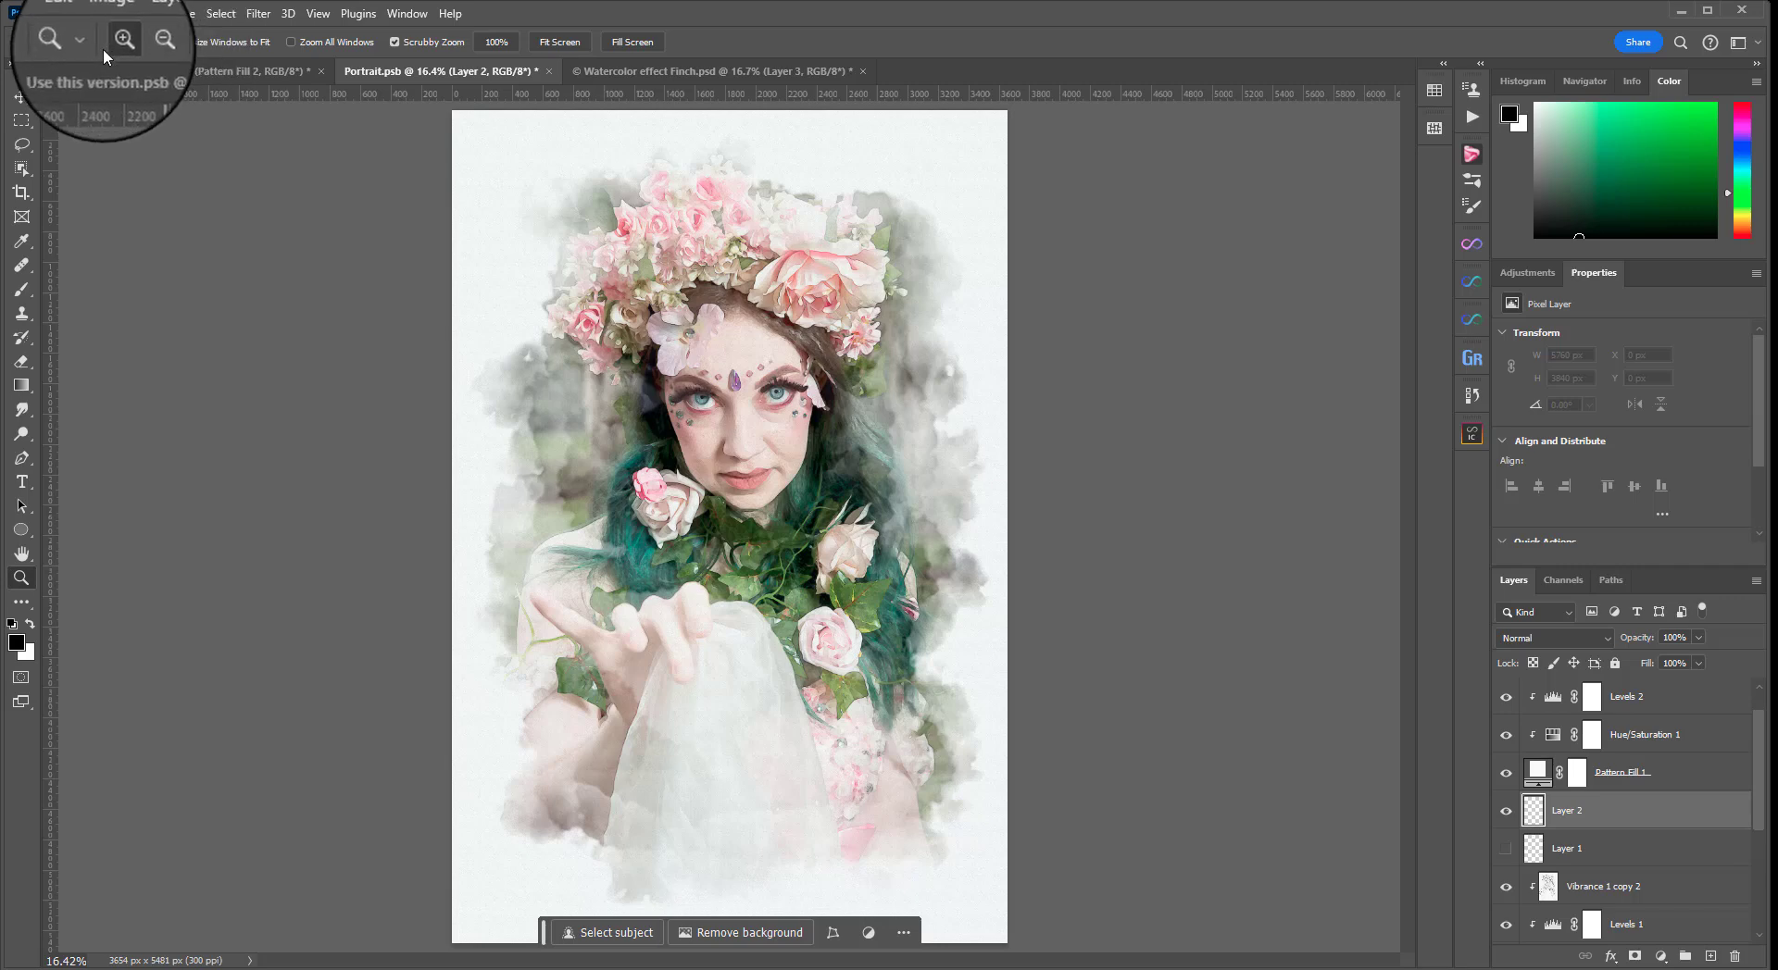
Choose the first watercolor spatter brush and enlarge it
{"action": "left_click", "coordinate": [21, 290]}
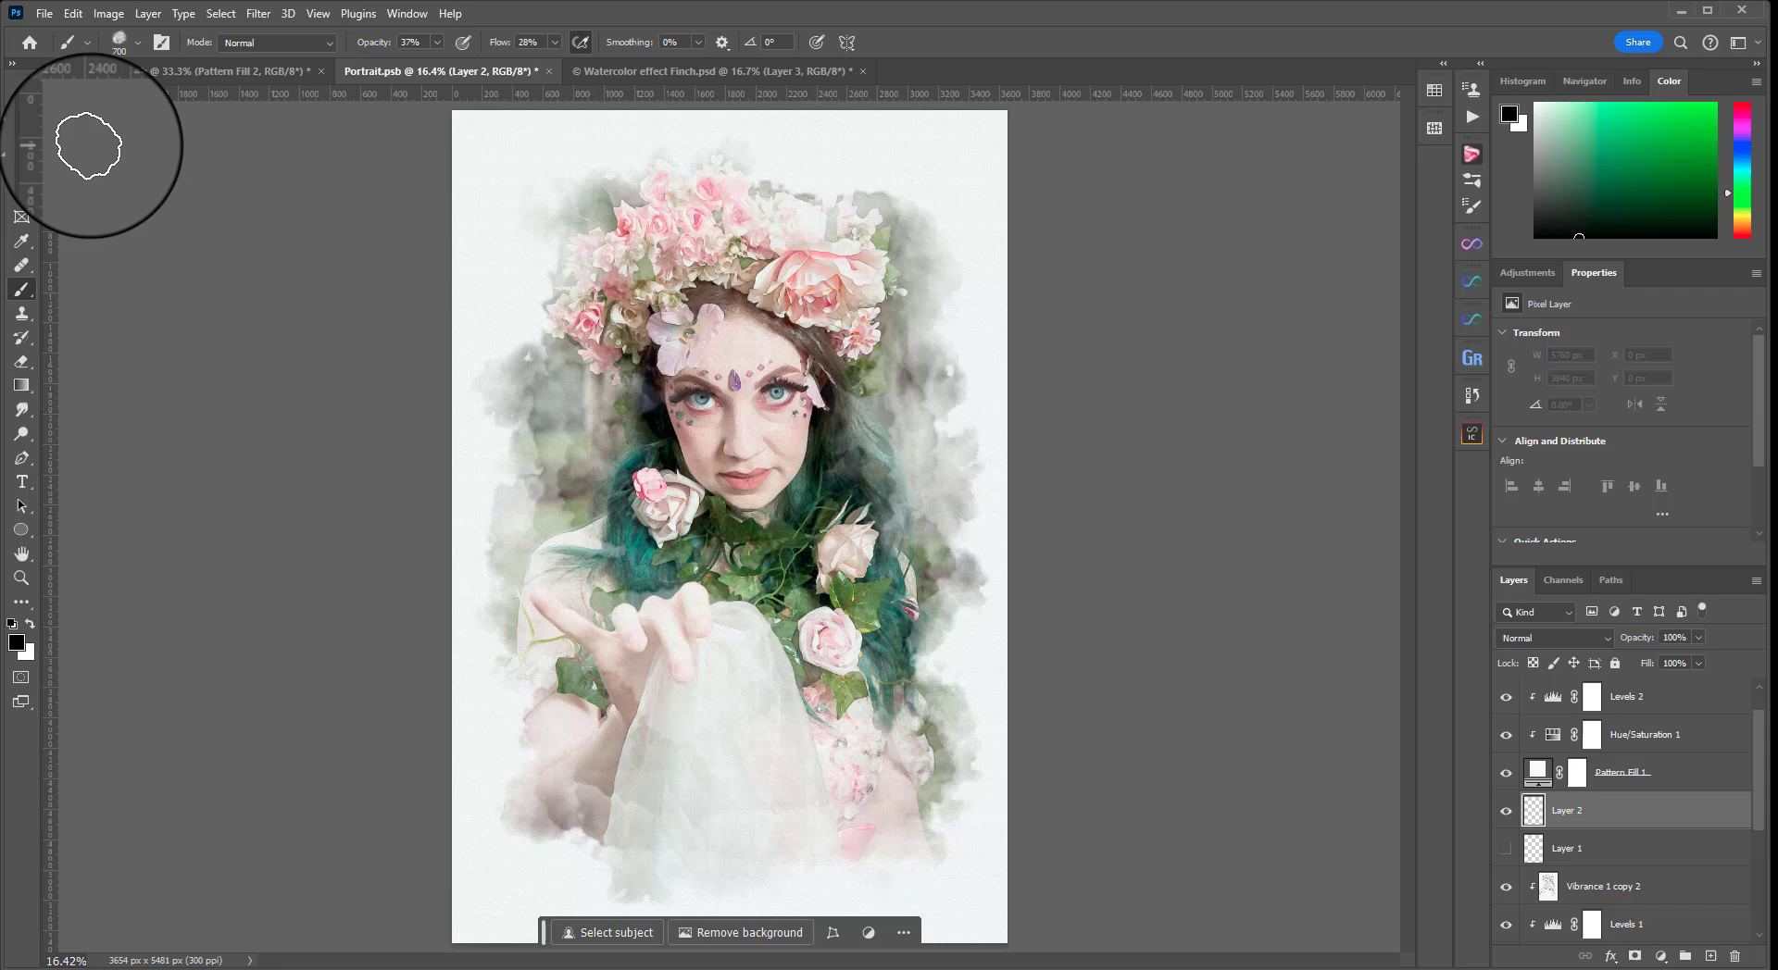
{"action": "left_click", "coordinate": [137, 42]}
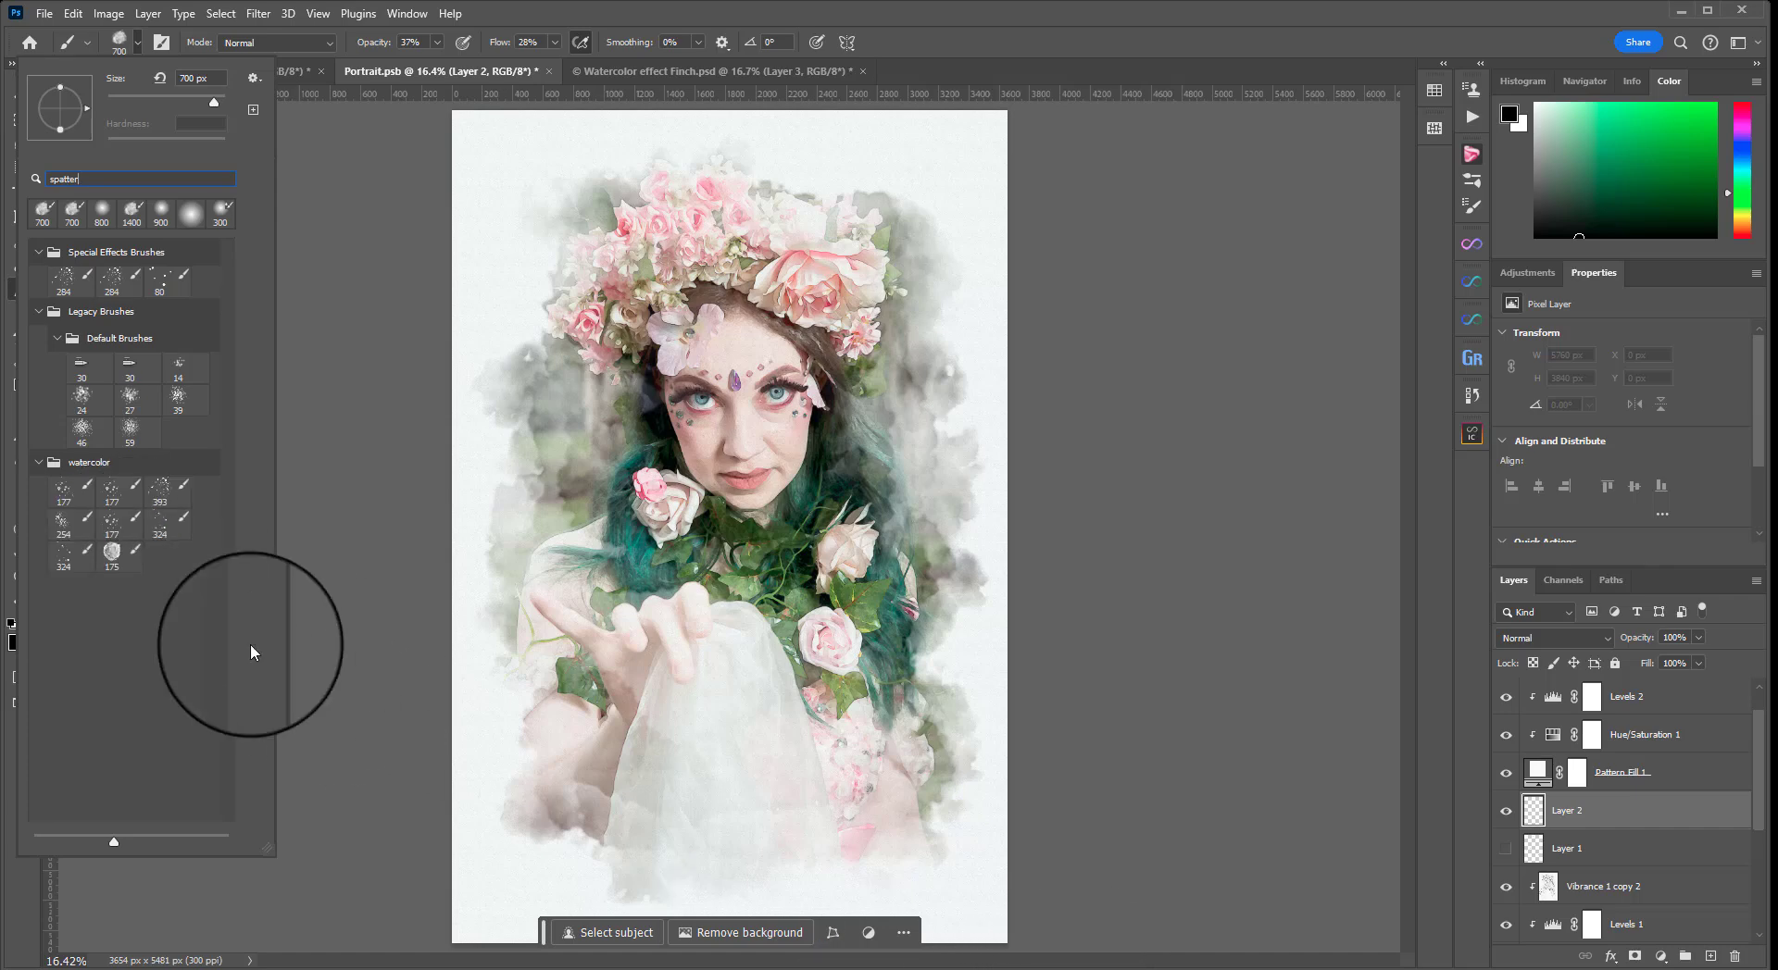
{"action": "left_click", "coordinate": [67, 503]}
{"action": "key", "text": "Return"}
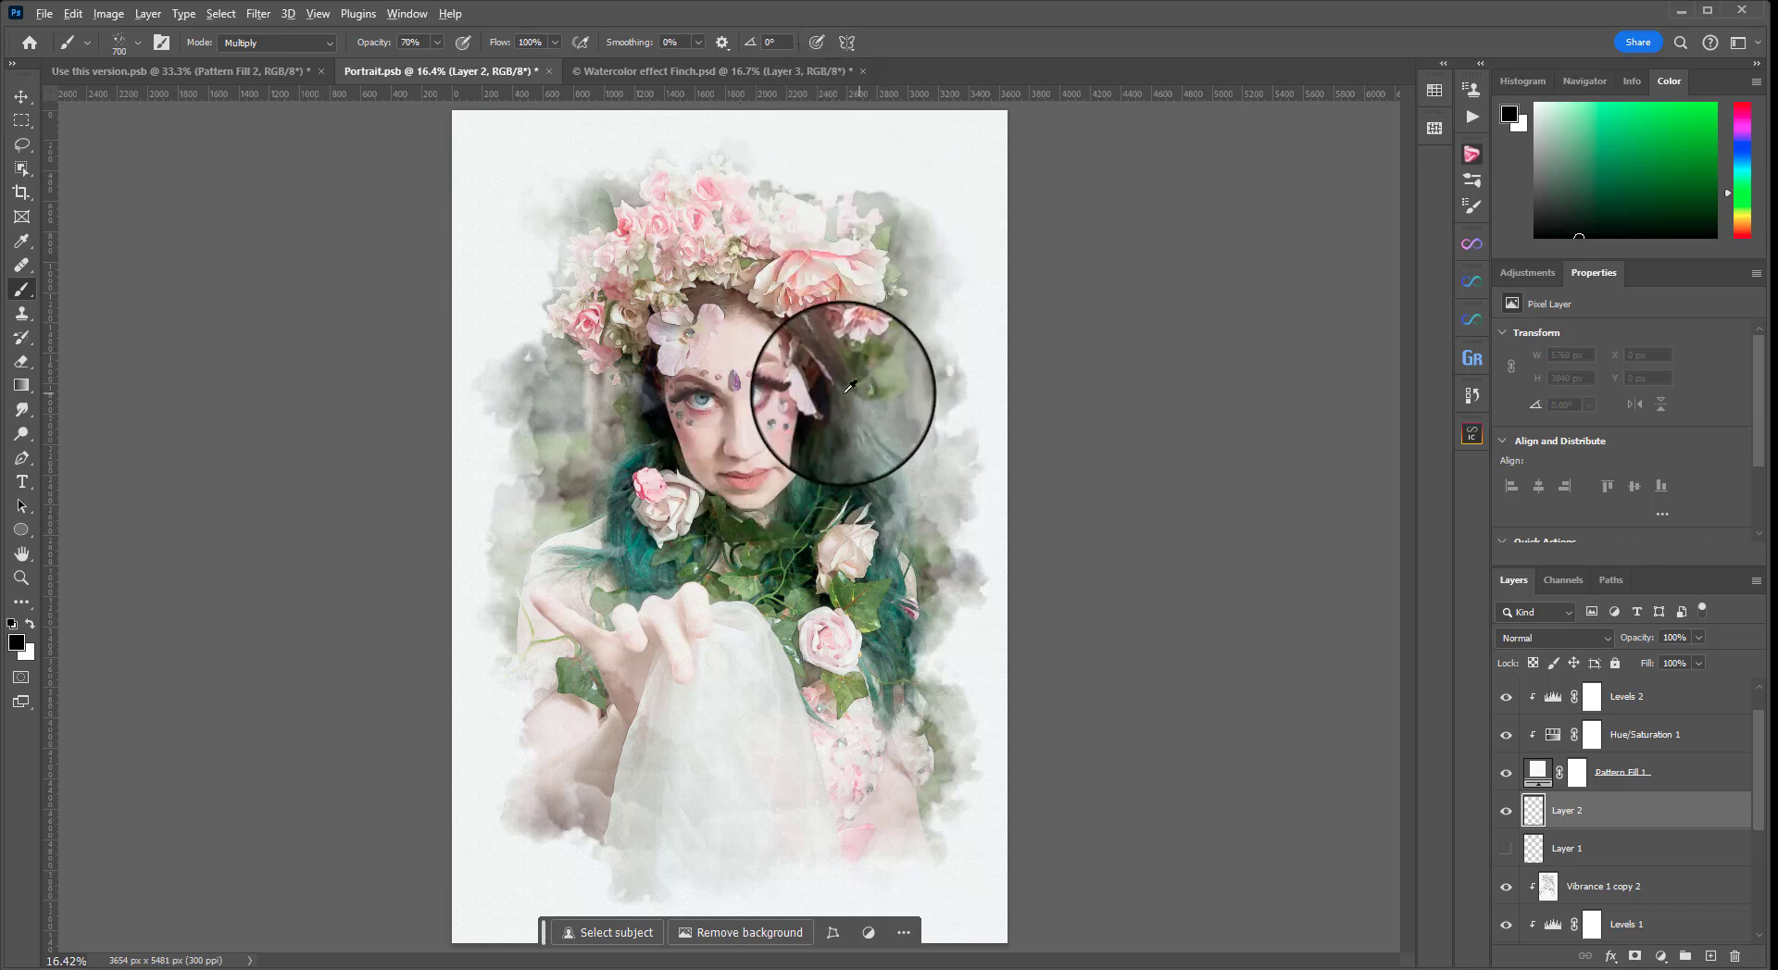
{"action": "key", "text": "bracketright"}
{"action": "key", "text": "bracketright"}
{"action": "key", "text": "bracketright"}
{"action": "key", "text": "bracketright"}
{"action": "key", "text": "bracketright"}
{"action": "key", "text": "bracketright"}
Sample the hair's teal and stamp spatter at the upper left, top and lower left, at 1800 px
{"action": "left_click", "coordinate": [831, 426], "text": "alt"}
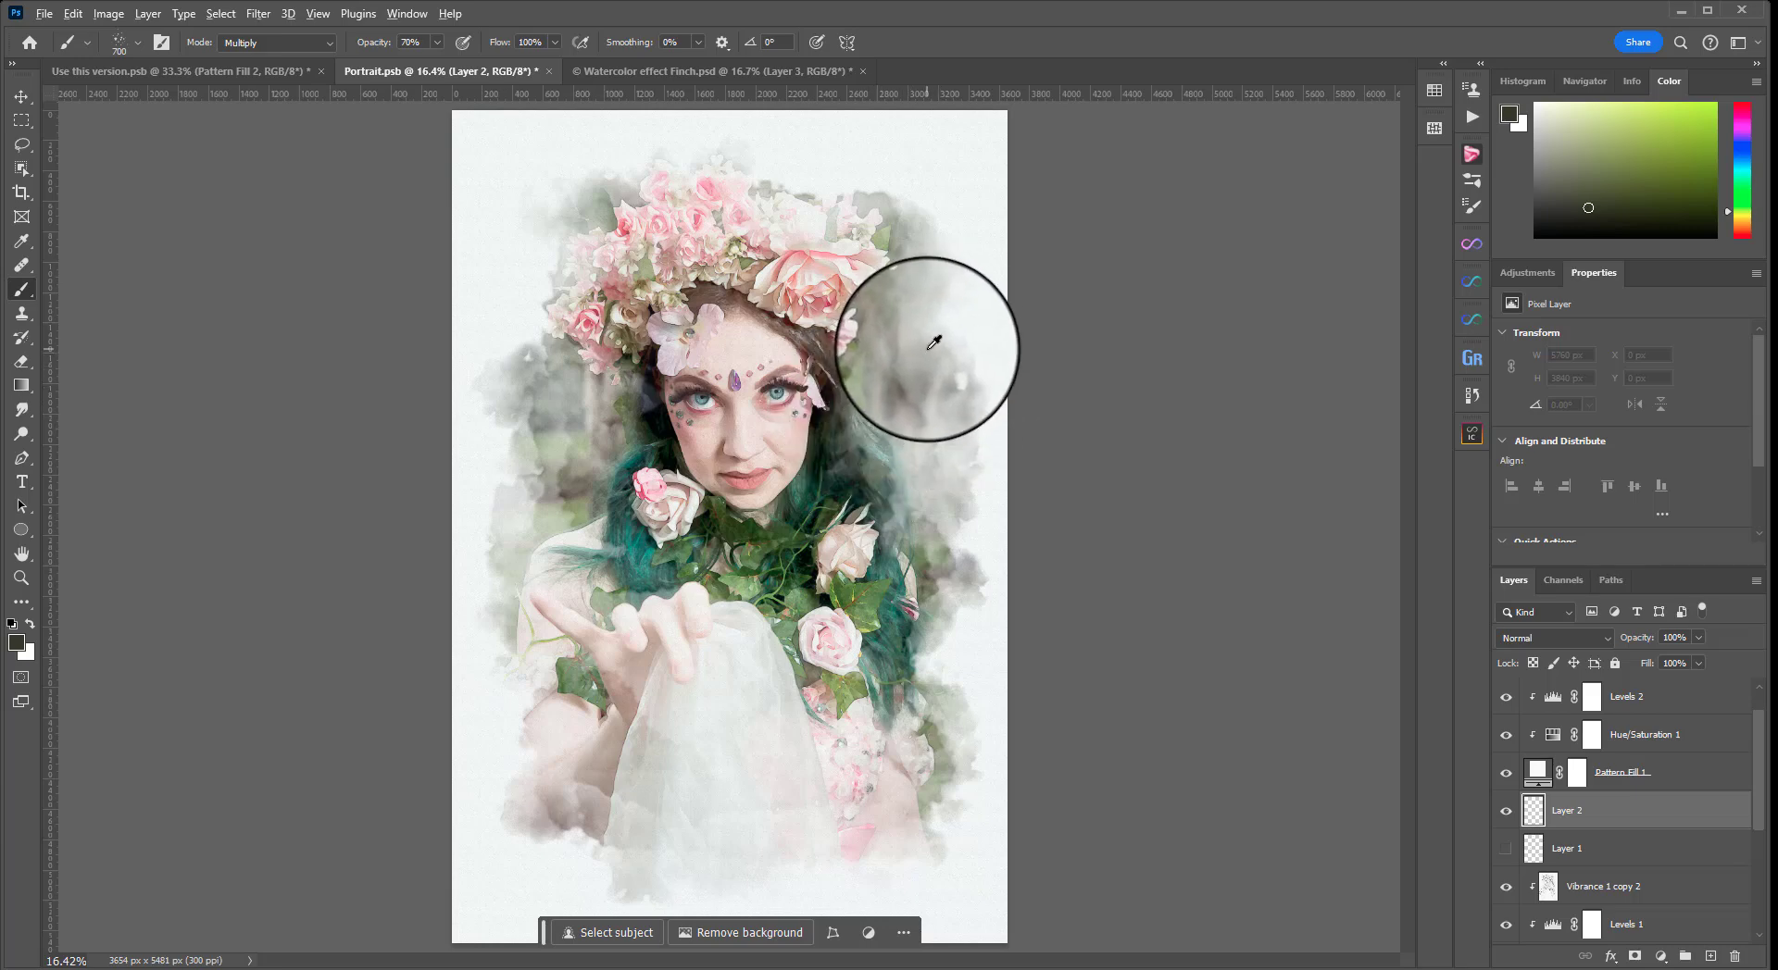
{"action": "left_click", "coordinate": [637, 545], "text": "alt"}
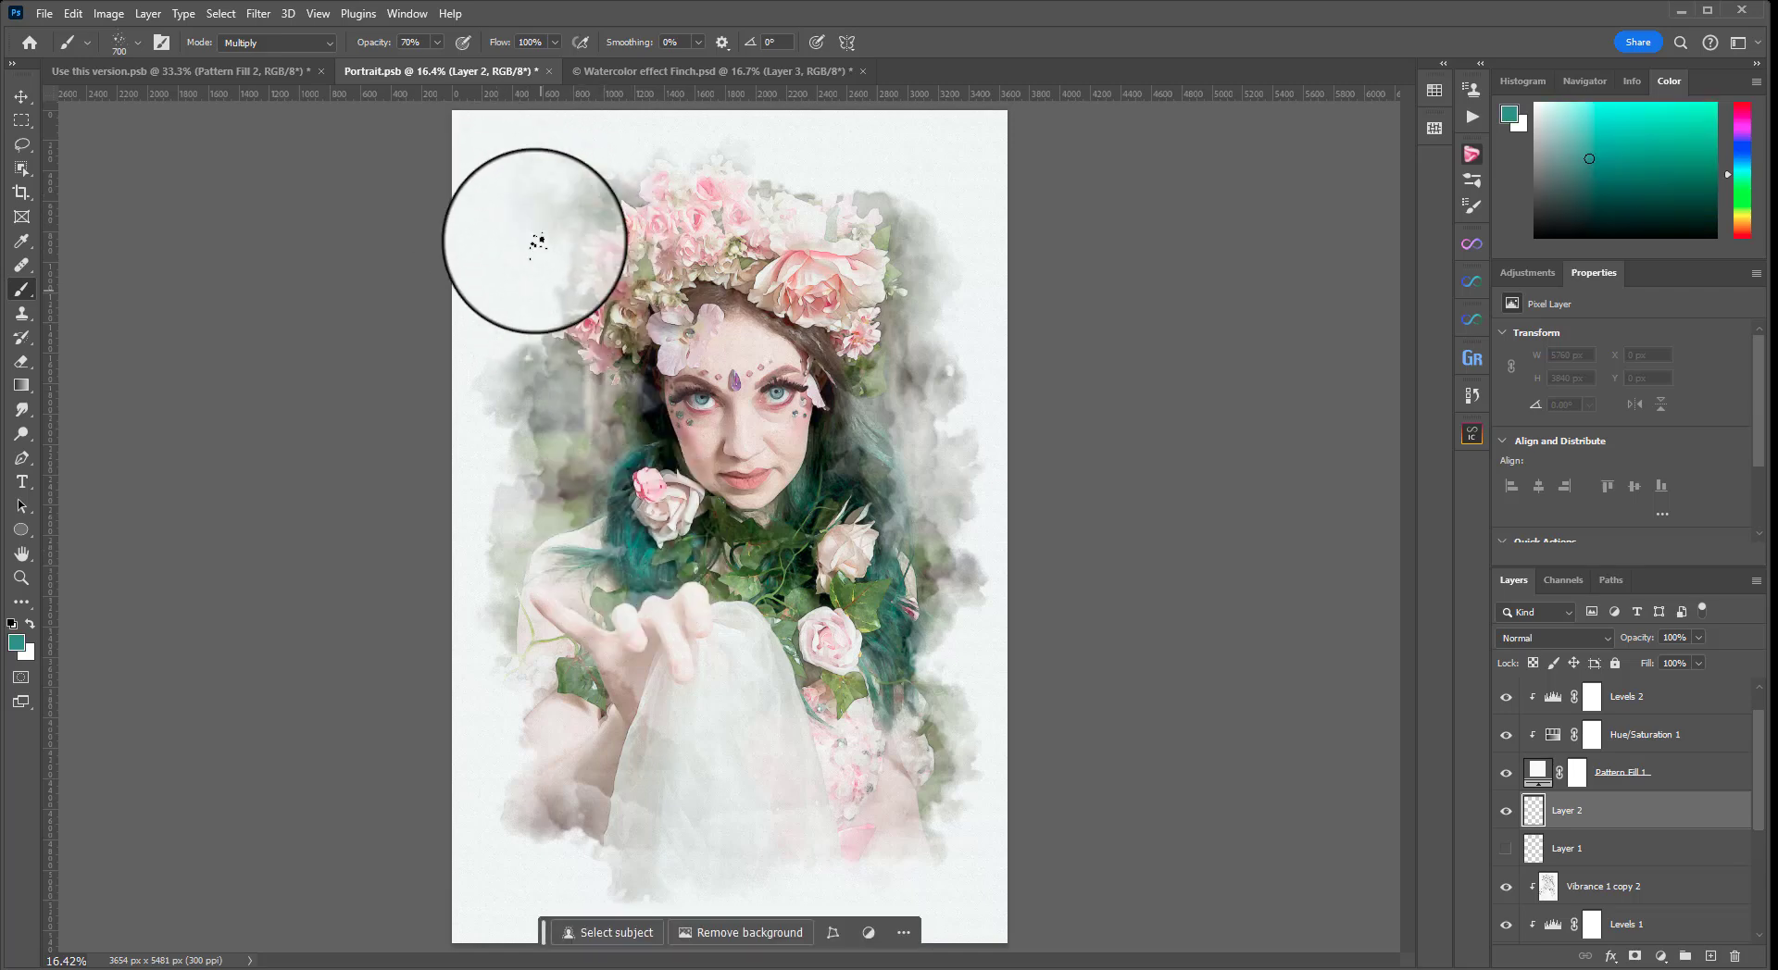
{"action": "left_click", "coordinate": [535, 241]}
{"action": "key", "text": "bracketright"}
{"action": "key", "text": "bracketright"}
{"action": "key", "text": "bracketright"}
{"action": "key", "text": "bracketright"}
{"action": "key", "text": "bracketright"}
{"action": "key", "text": "bracketright"}
{"action": "key", "text": "bracketright"}
{"action": "key", "text": "bracketright"}
{"action": "key", "text": "bracketright"}
{"action": "key", "text": "bracketright"}
{"action": "key", "text": "bracketright"}
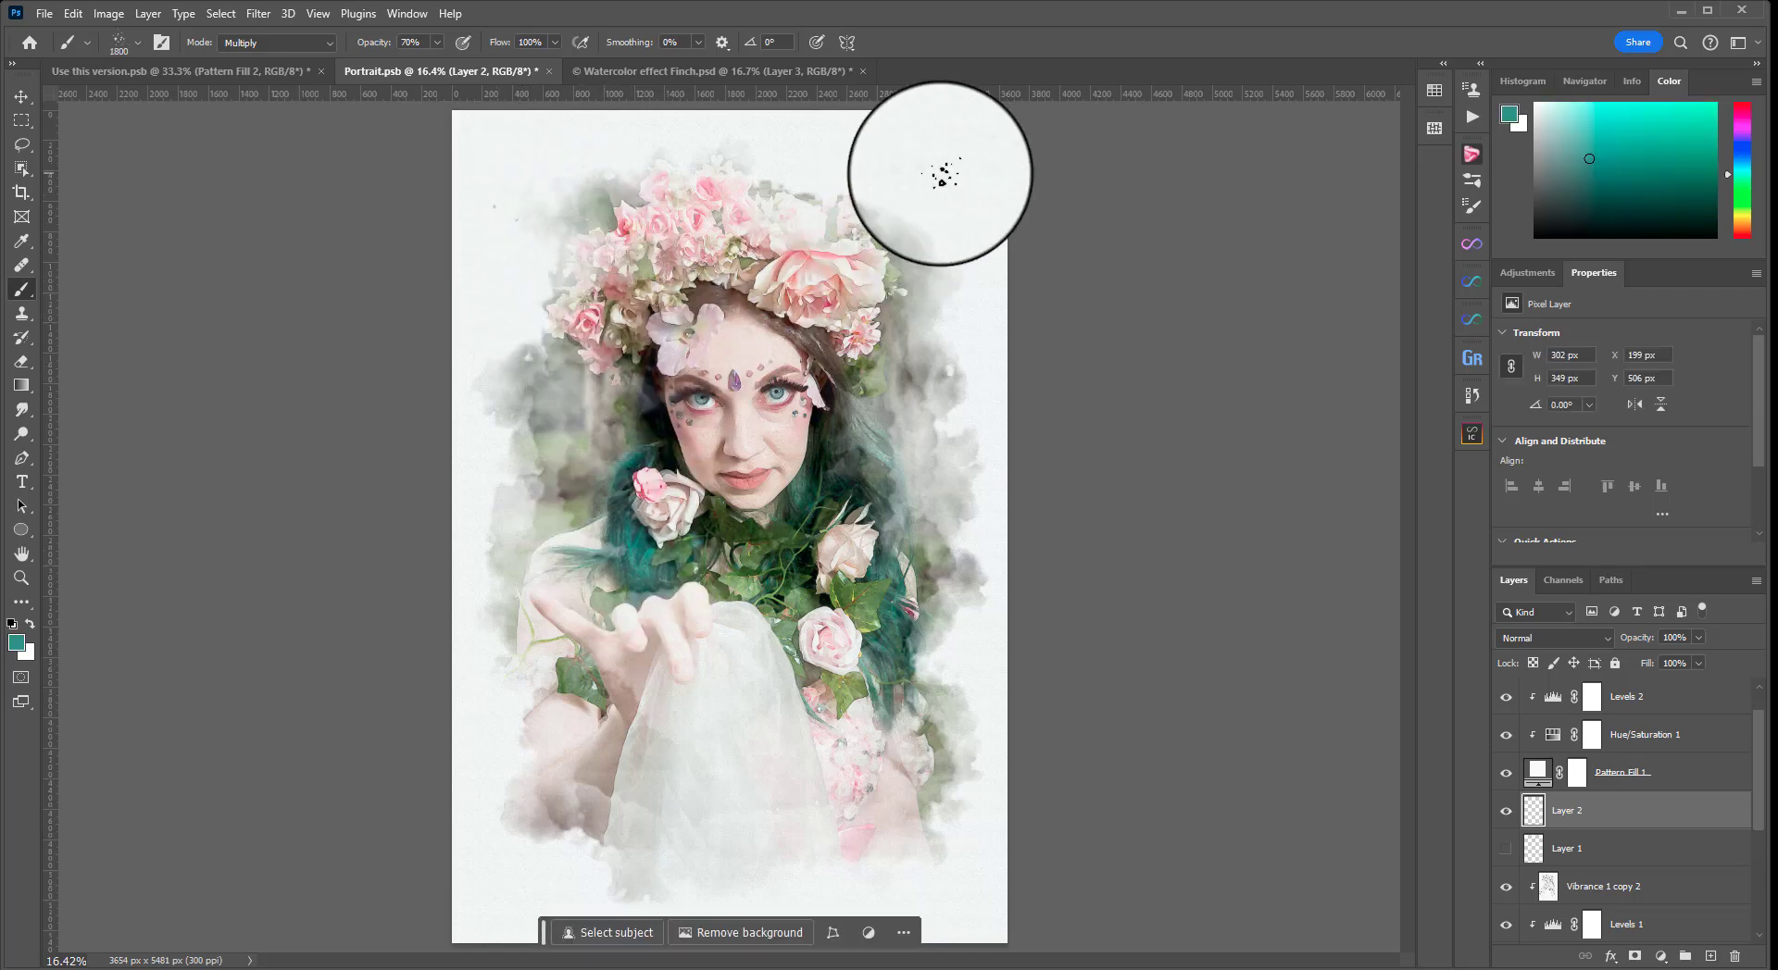
{"action": "left_click", "coordinate": [833, 153]}
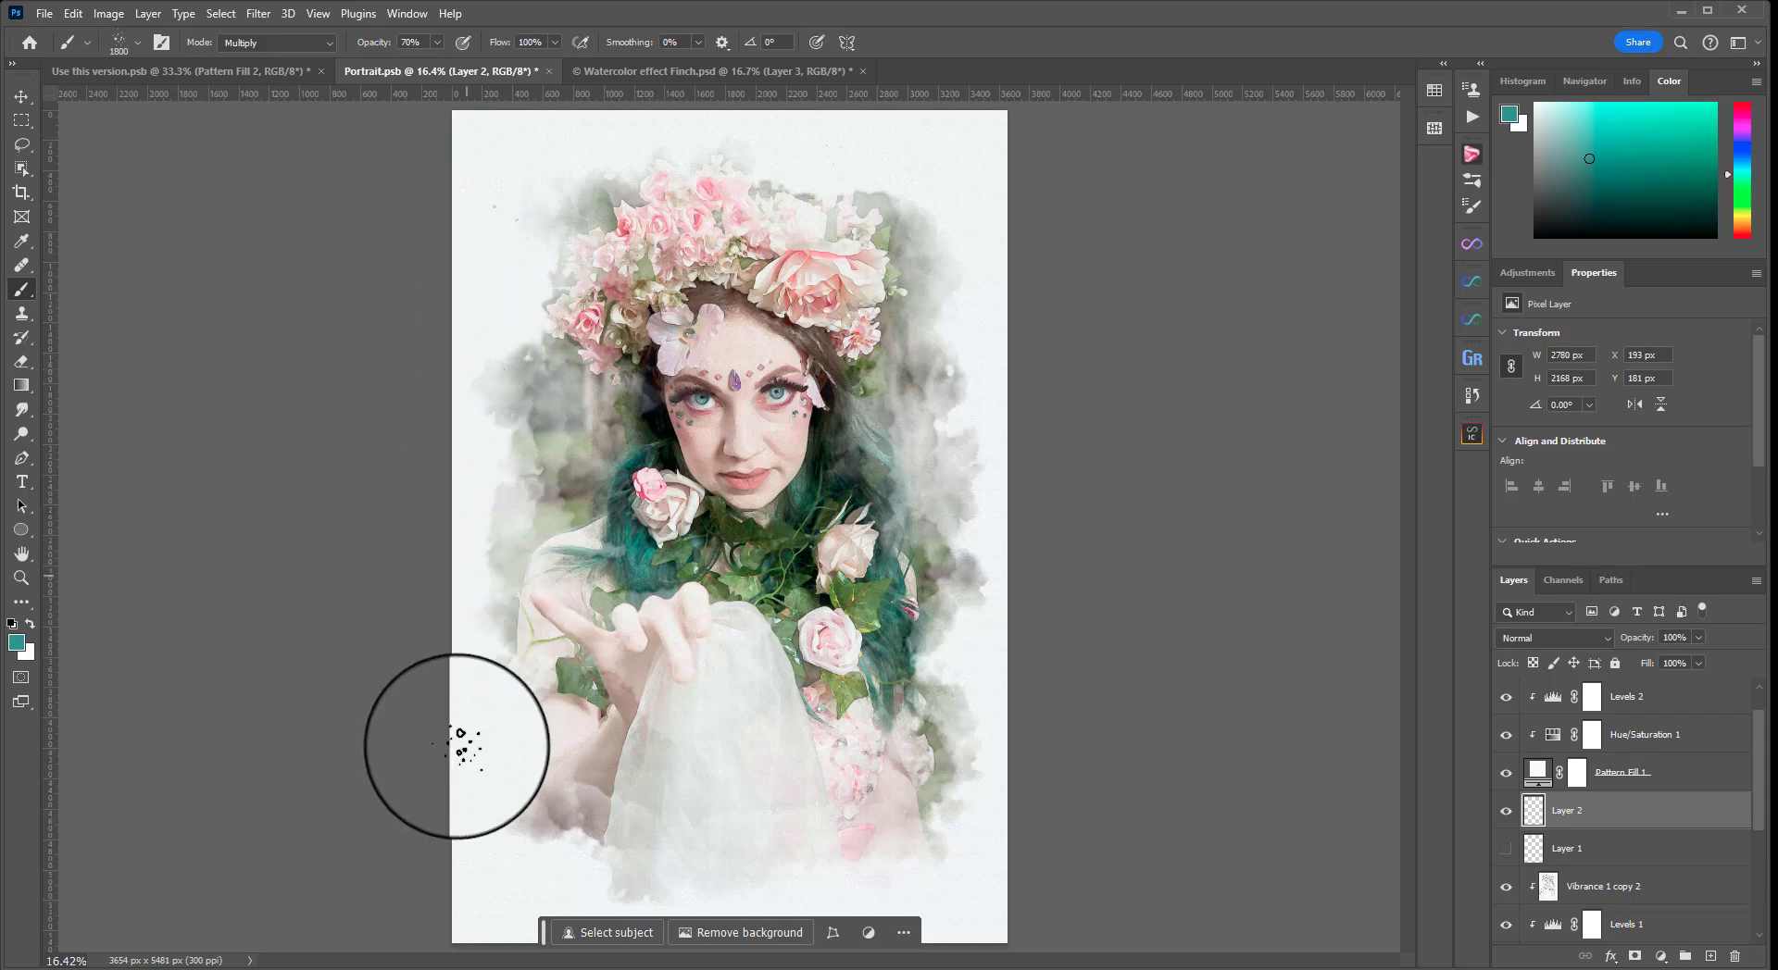
{"action": "left_click", "coordinate": [556, 556]}
With the 177 px watercolor brush, sample the rose's pink and spatter the right and left edges
{"action": "left_click", "coordinate": [136, 40]}
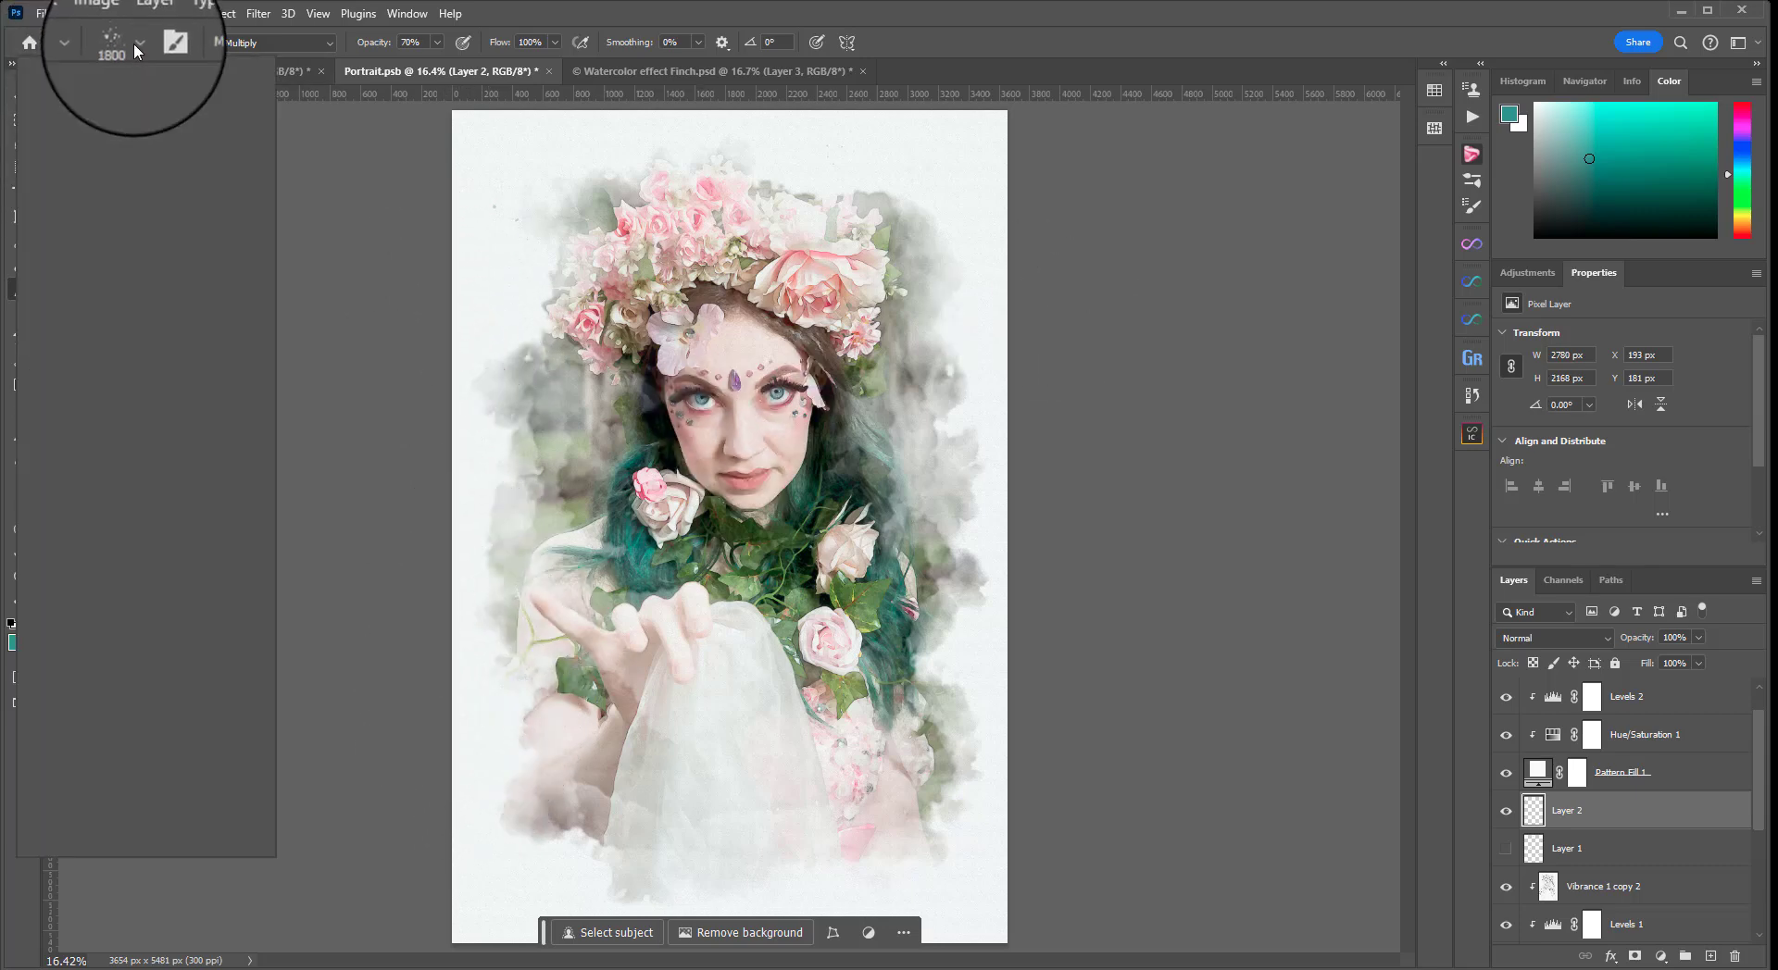
{"action": "left_click", "coordinate": [118, 804]}
{"action": "key", "text": "Return"}
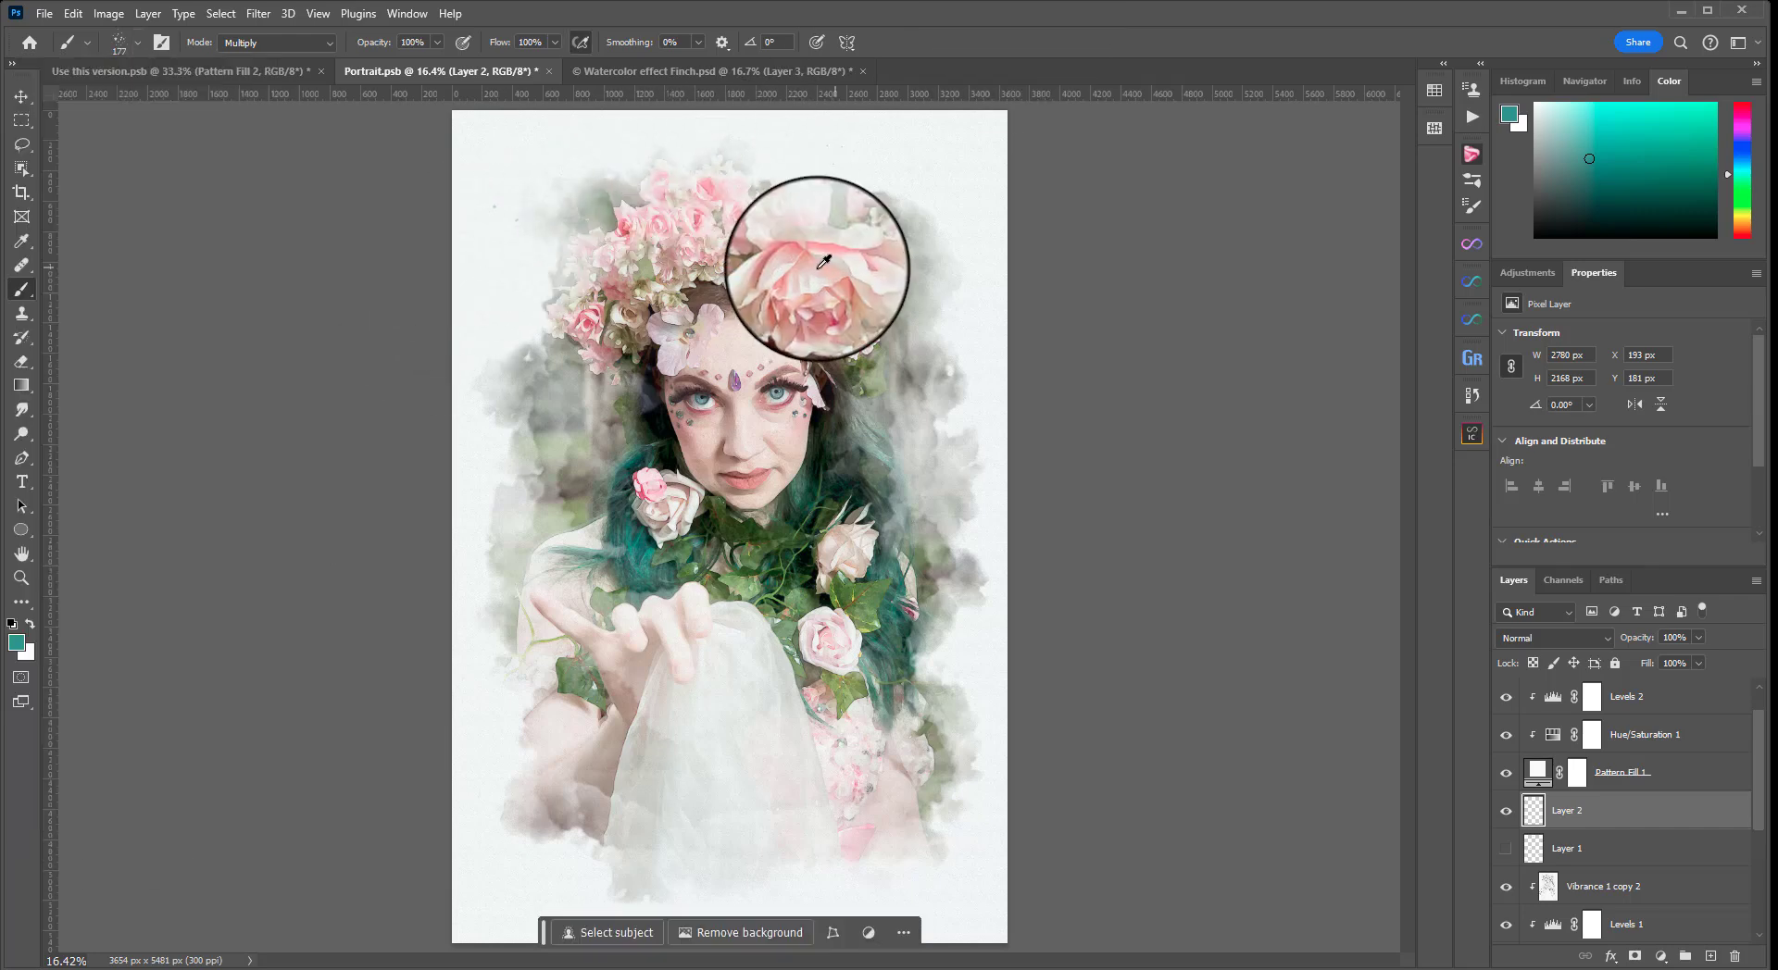
{"action": "left_click", "coordinate": [802, 278], "text": "alt"}
{"action": "left_click", "coordinate": [934, 271]}
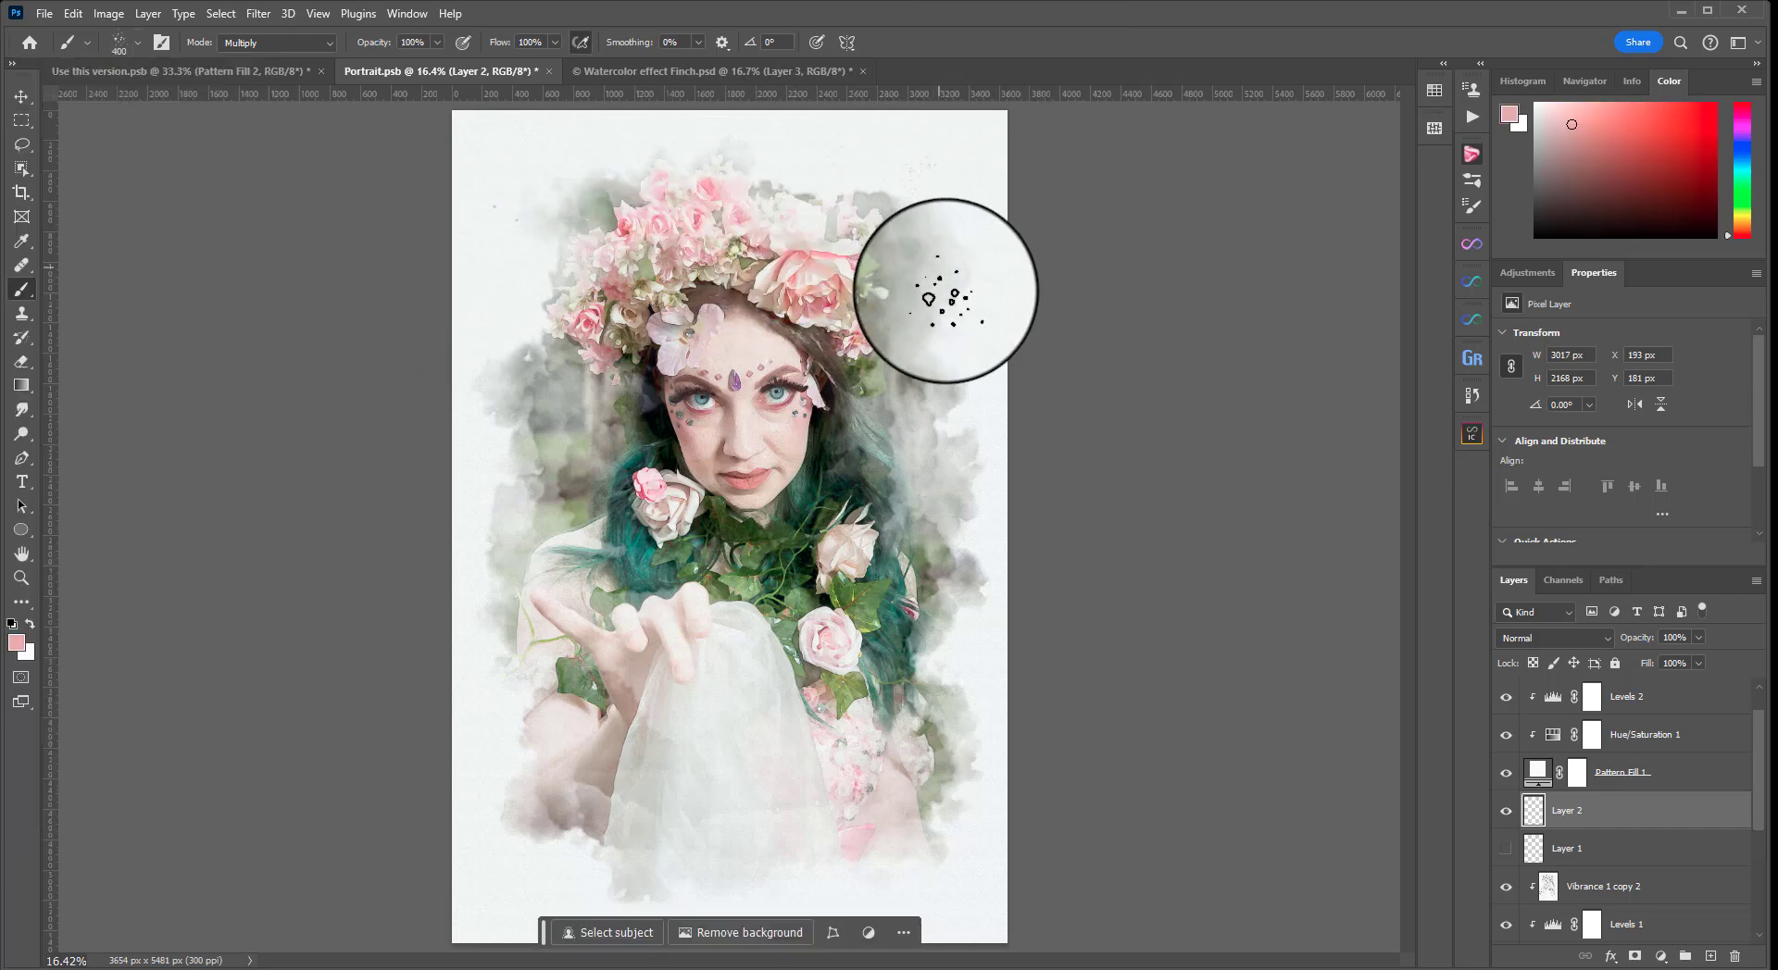
{"action": "key", "text": "bracketright"}
{"action": "key", "text": "bracketright"}
{"action": "key", "text": "bracketright"}
{"action": "left_click", "coordinate": [953, 345]}
{"action": "mouse_move", "coordinate": [474, 205]}
{"action": "left_mouse_down"}
{"action": "mouse_move", "coordinate": [412, 673]}
{"action": "mouse_move", "coordinate": [469, 765]}
{"action": "left_mouse_up"}
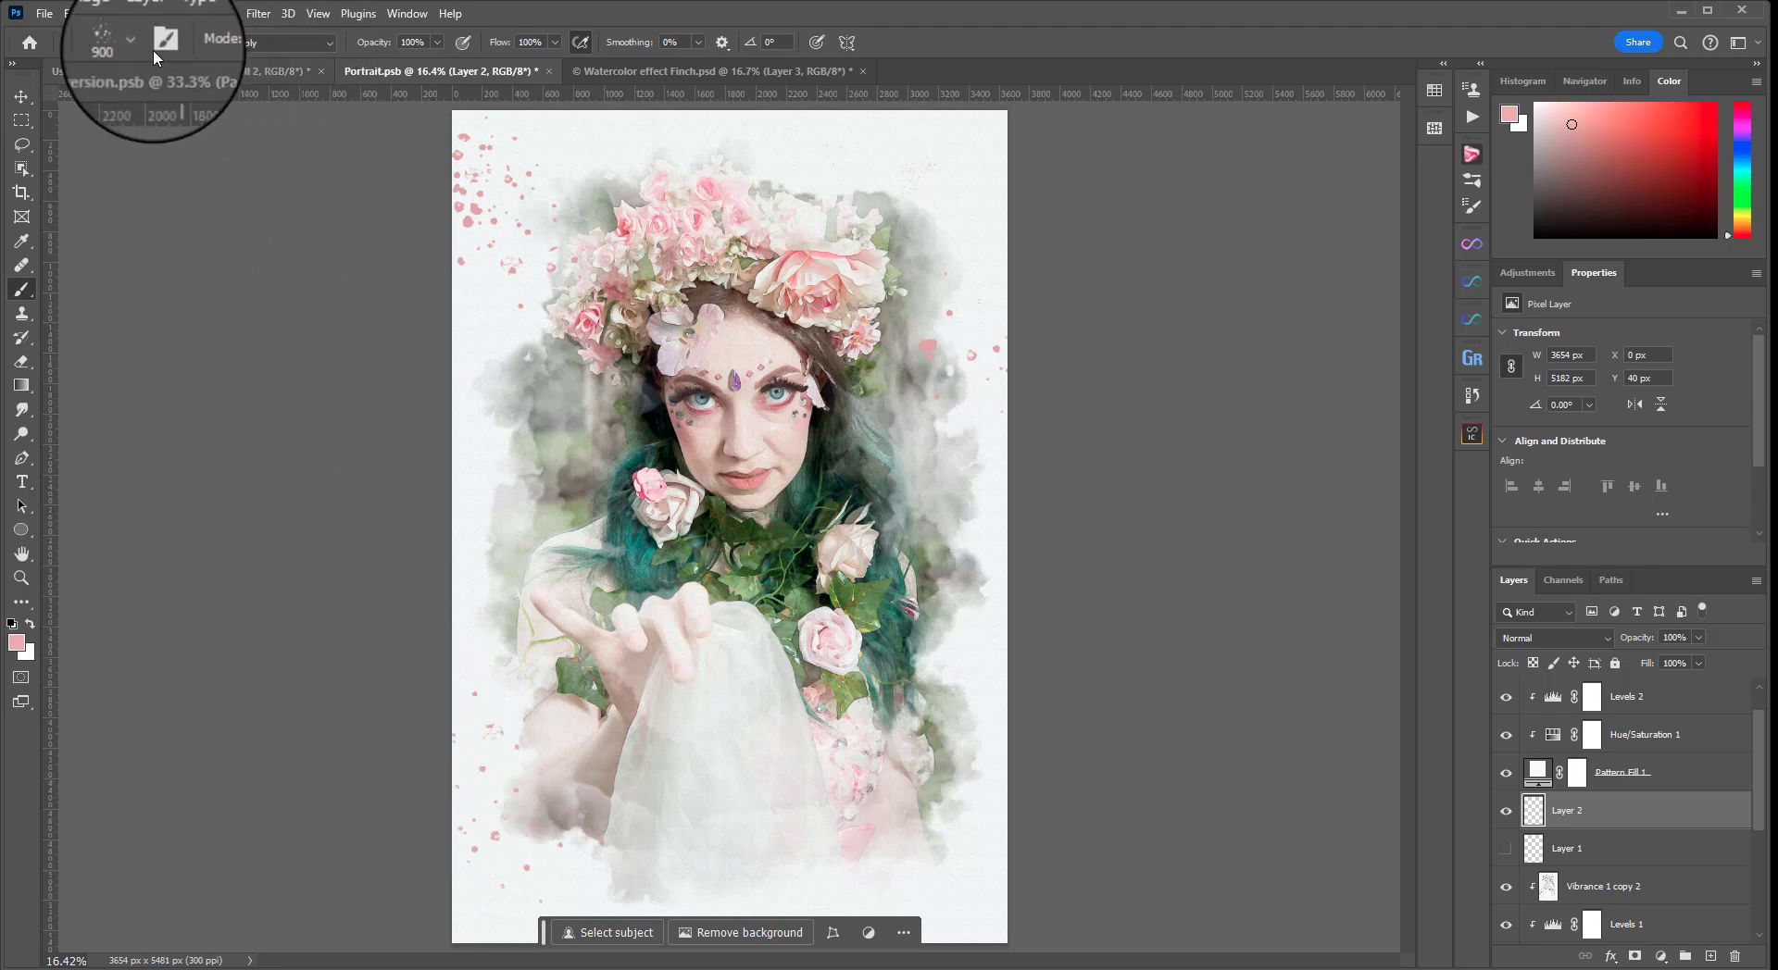
Sample the leaves' green at 1600 px, stamp spatter along the top right and bottom, and set Layer 2 to 68% opacity
{"action": "left_click", "coordinate": [861, 407], "text": "alt"}
{"action": "key", "text": "bracketright"}
{"action": "key", "text": "bracketright"}
{"action": "key", "text": "bracketright"}
{"action": "key", "text": "bracketright"}
{"action": "key", "text": "bracketright"}
{"action": "key", "text": "bracketright"}
{"action": "key", "text": "bracketright"}
{"action": "key", "text": "bracketright"}
{"action": "key", "text": "bracketright"}
{"action": "key", "text": "bracketright"}
{"action": "key", "text": "bracketright"}
{"action": "key", "text": "bracketright"}
{"action": "key", "text": "bracketright"}
{"action": "key", "text": "bracketright"}
{"action": "key", "text": "bracketright"}
{"action": "key", "text": "bracketright"}
{"action": "key", "text": "bracketright"}
{"action": "key", "text": "bracketright"}
{"action": "key", "text": "bracketright"}
{"action": "key", "text": "bracketright"}
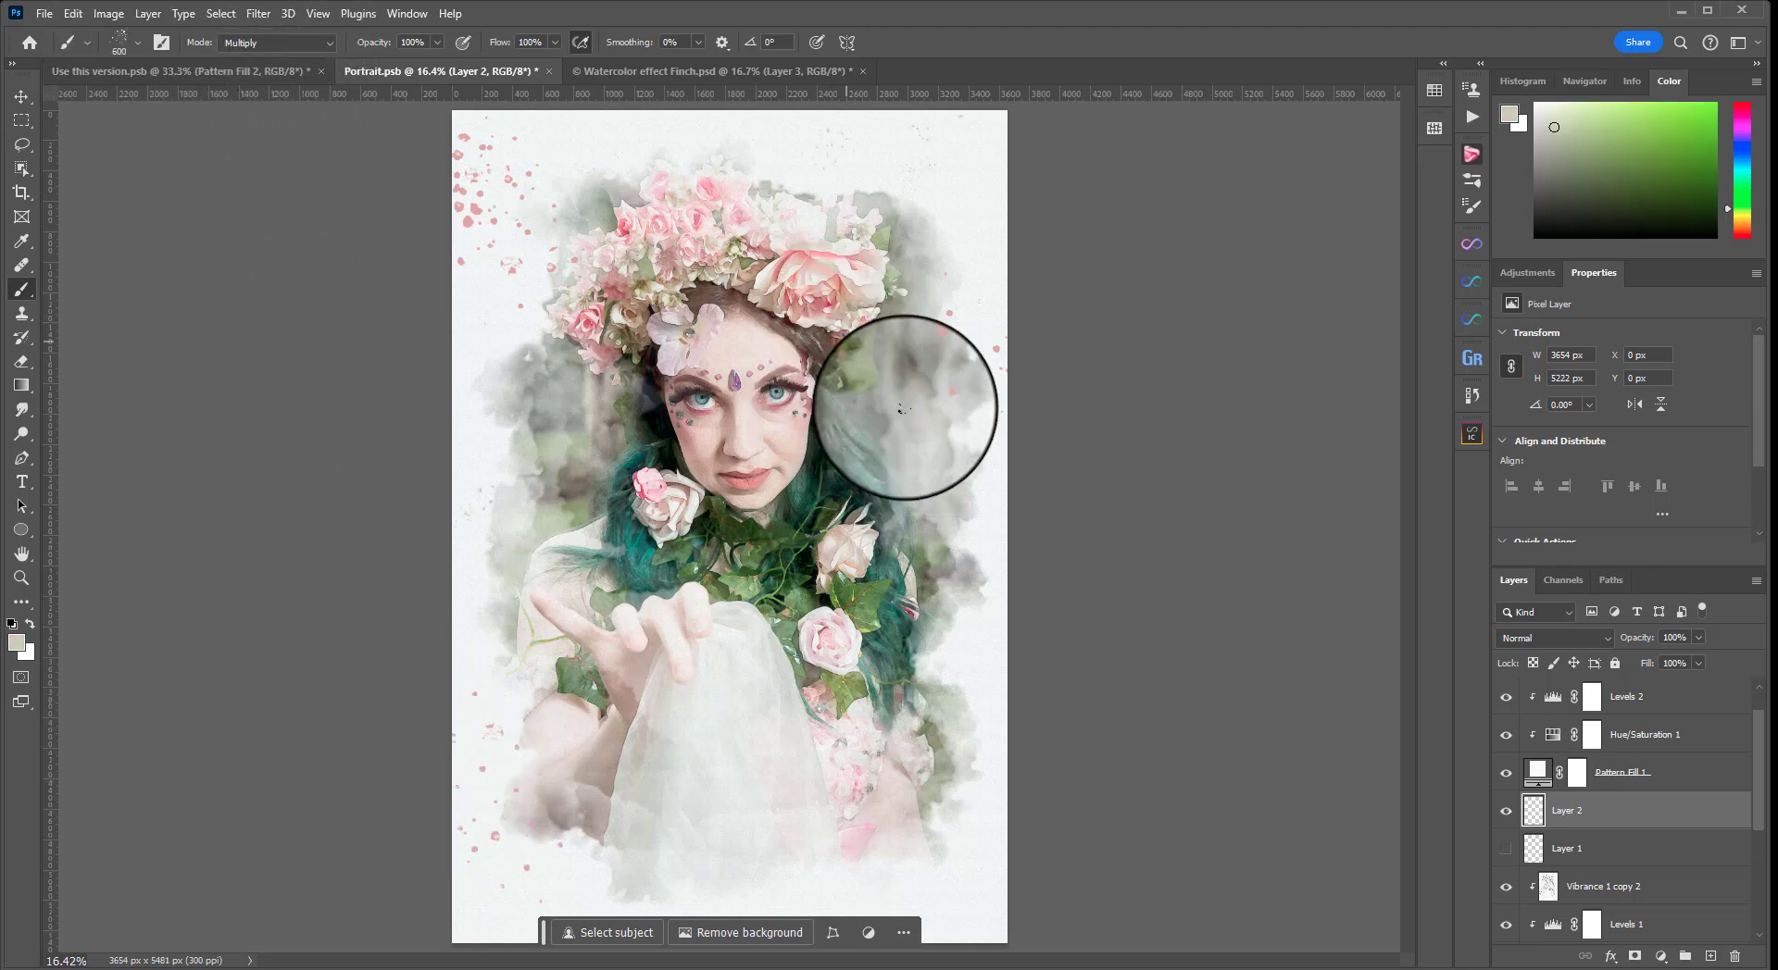
{"action": "key", "text": "bracketleft"}
{"action": "key", "text": "bracketleft"}
{"action": "key", "text": "bracketleft"}
{"action": "key", "text": "bracketleft"}
{"action": "key", "text": "bracketleft"}
{"action": "key", "text": "bracketleft"}
{"action": "key", "text": "bracketleft"}
{"action": "key", "text": "bracketleft"}
{"action": "key", "text": "bracketleft"}
{"action": "key", "text": "bracketleft"}
{"action": "key", "text": "bracketleft"}
{"action": "key", "text": "bracketleft"}
{"action": "key", "text": "bracketleft"}
{"action": "key", "text": "bracketleft"}
{"action": "key", "text": "bracketleft"}
{"action": "key", "text": "bracketleft"}
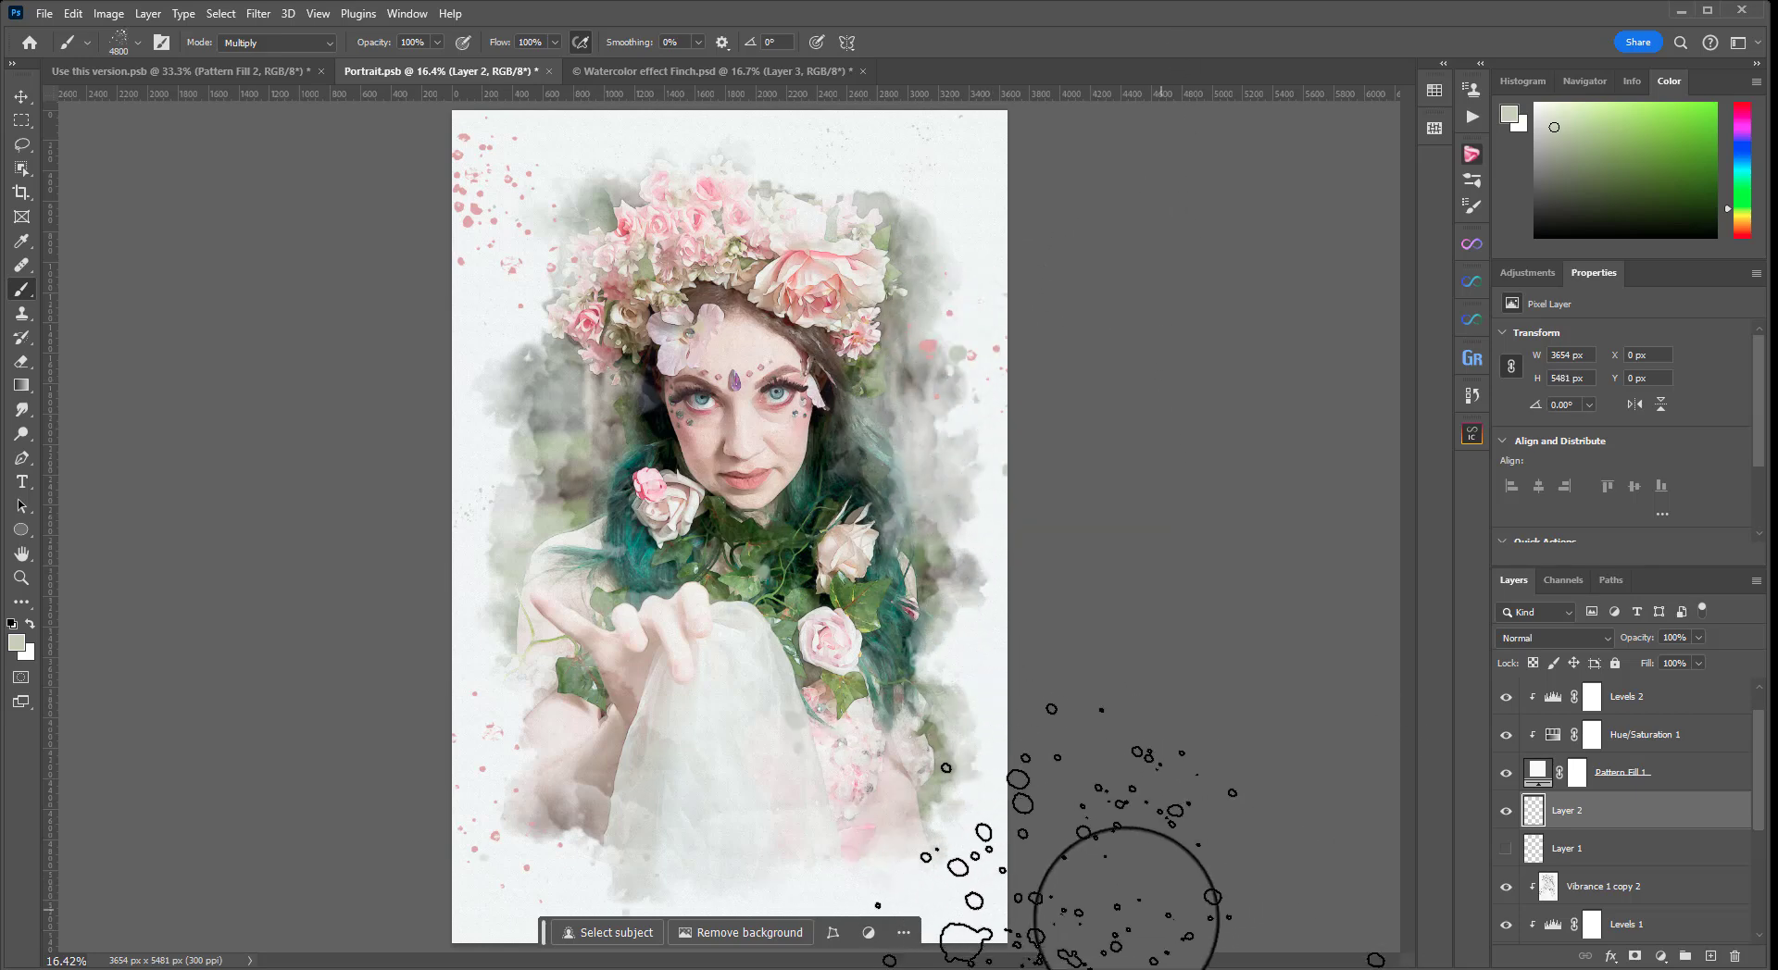
{"action": "left_click", "coordinate": [1004, 694], "text": "alt"}
{"action": "left_click", "coordinate": [1011, 931]}
{"action": "left_click", "coordinate": [913, 682]}
{"action": "left_click", "coordinate": [897, 772]}
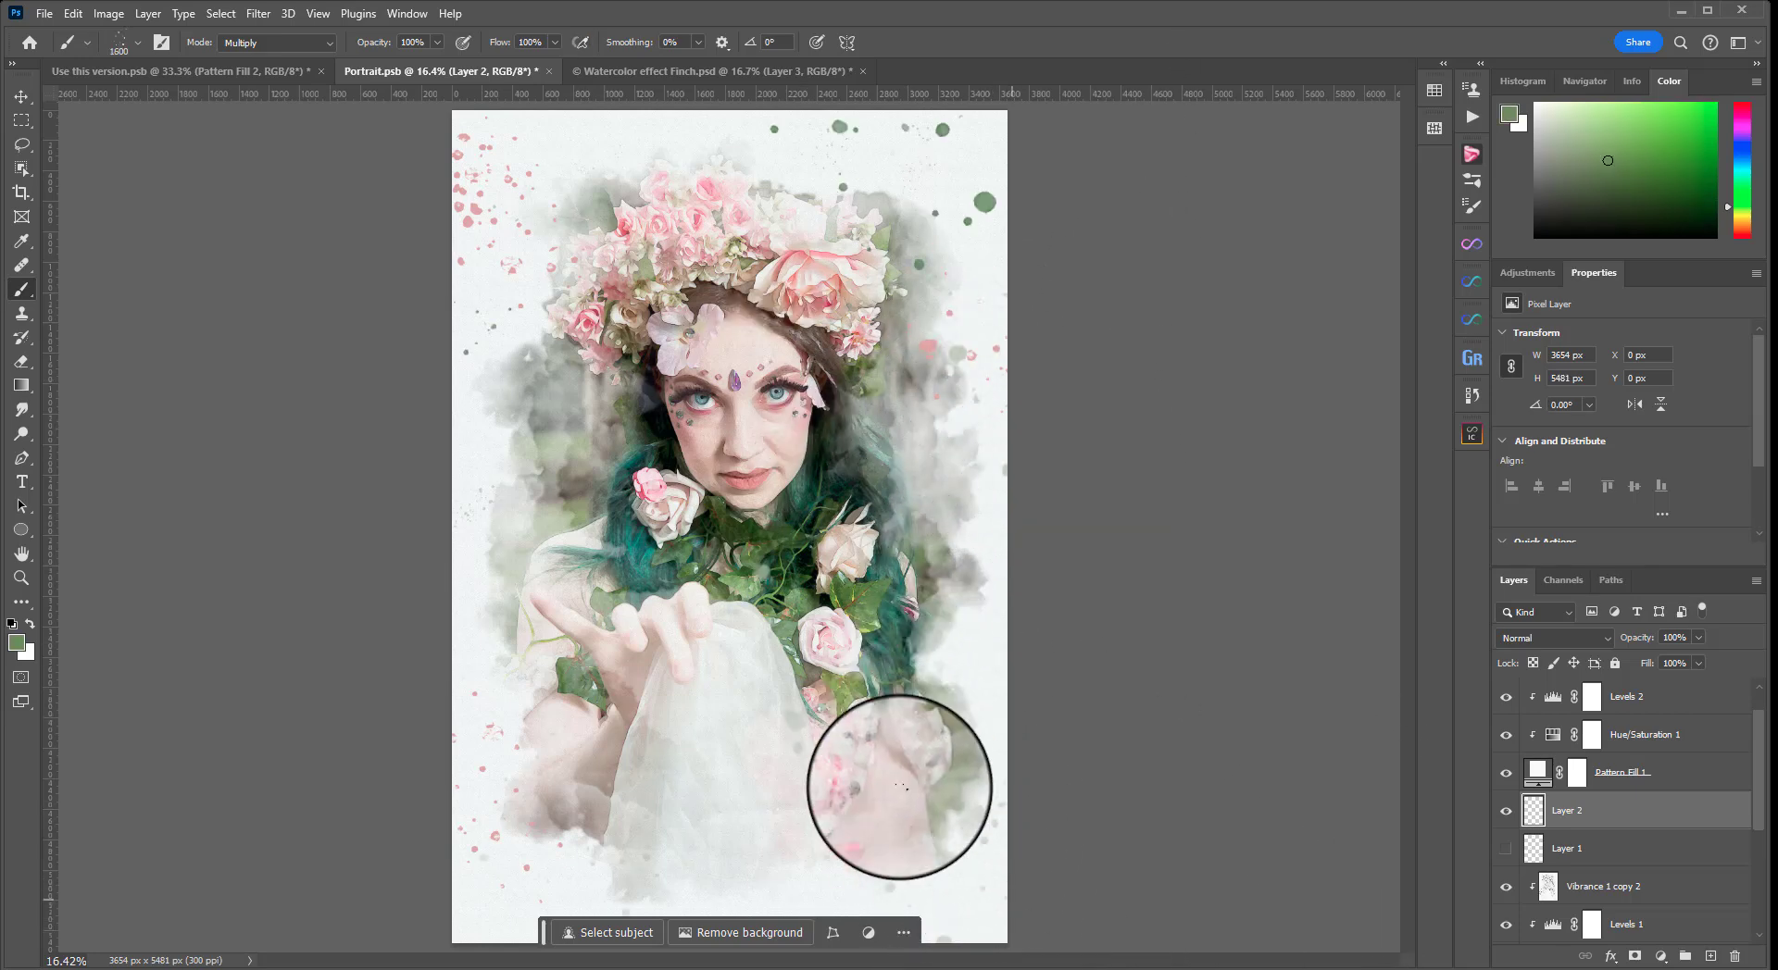
{"action": "left_click", "coordinate": [976, 813]}
{"action": "left_click_drag", "start_coordinate": [1653, 639], "coordinate": [1613, 645]}
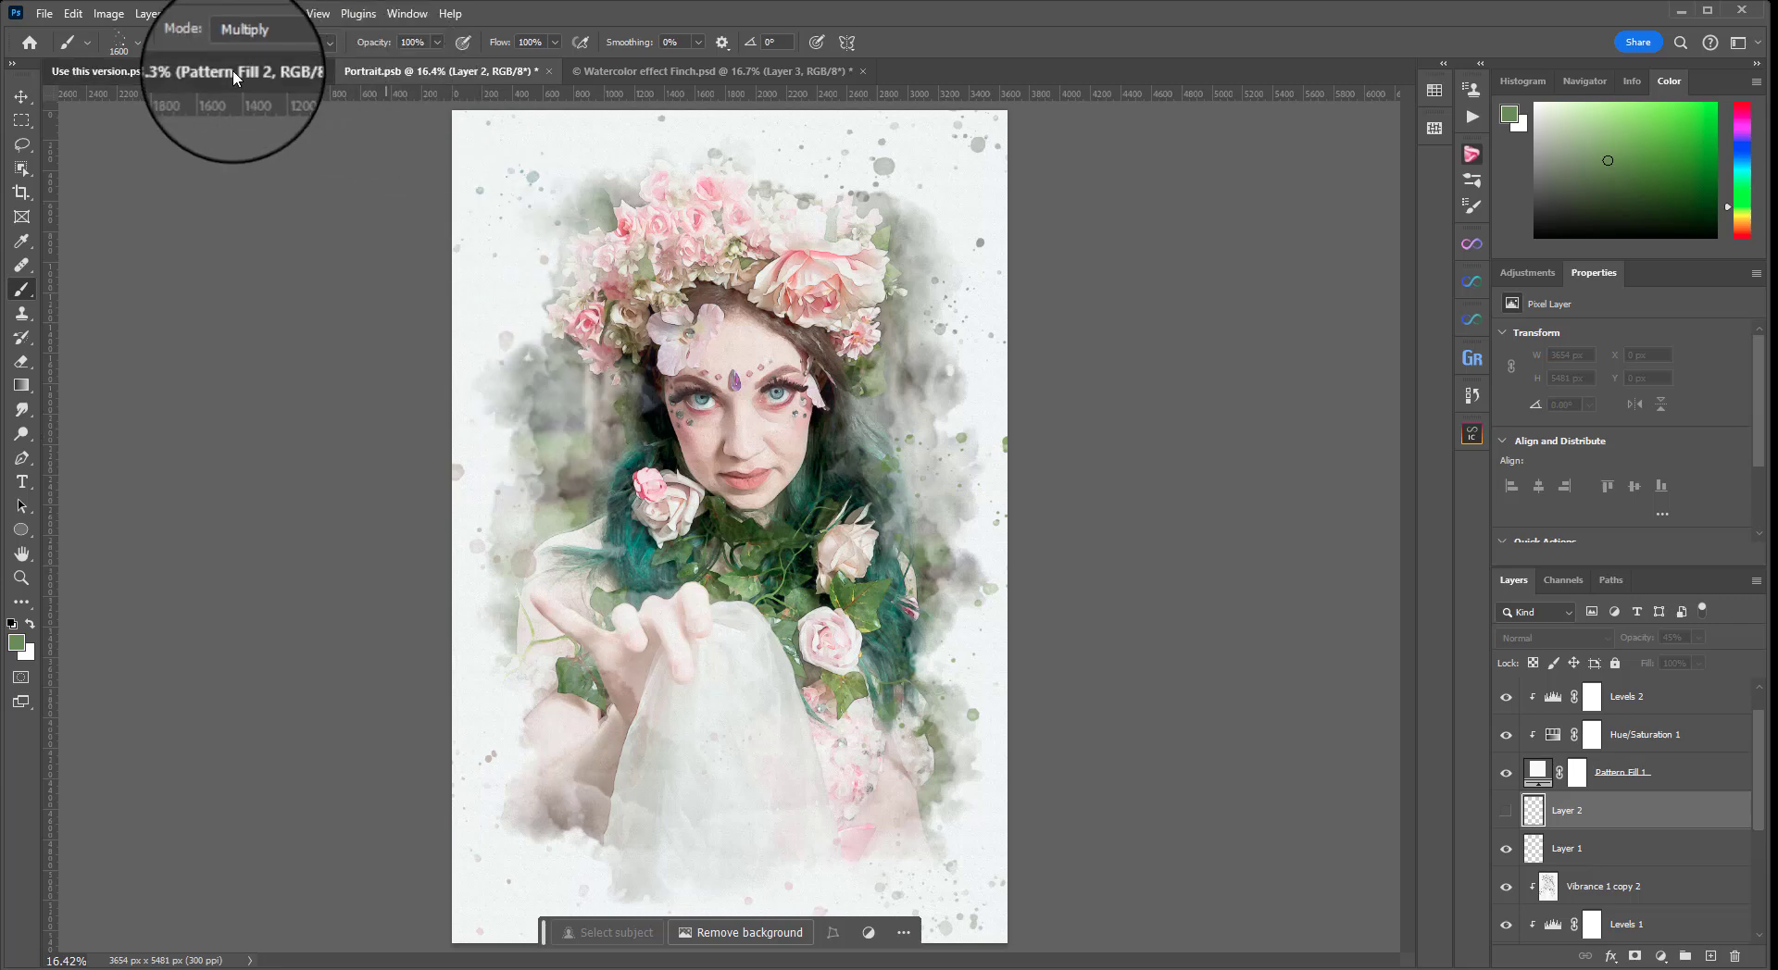
{"action": "left_click", "coordinate": [233, 74]}
Glance at the dog painting, then zoom closely into the middle houses to inspect the sketch lines
{"action": "left_click", "coordinate": [674, 72]}
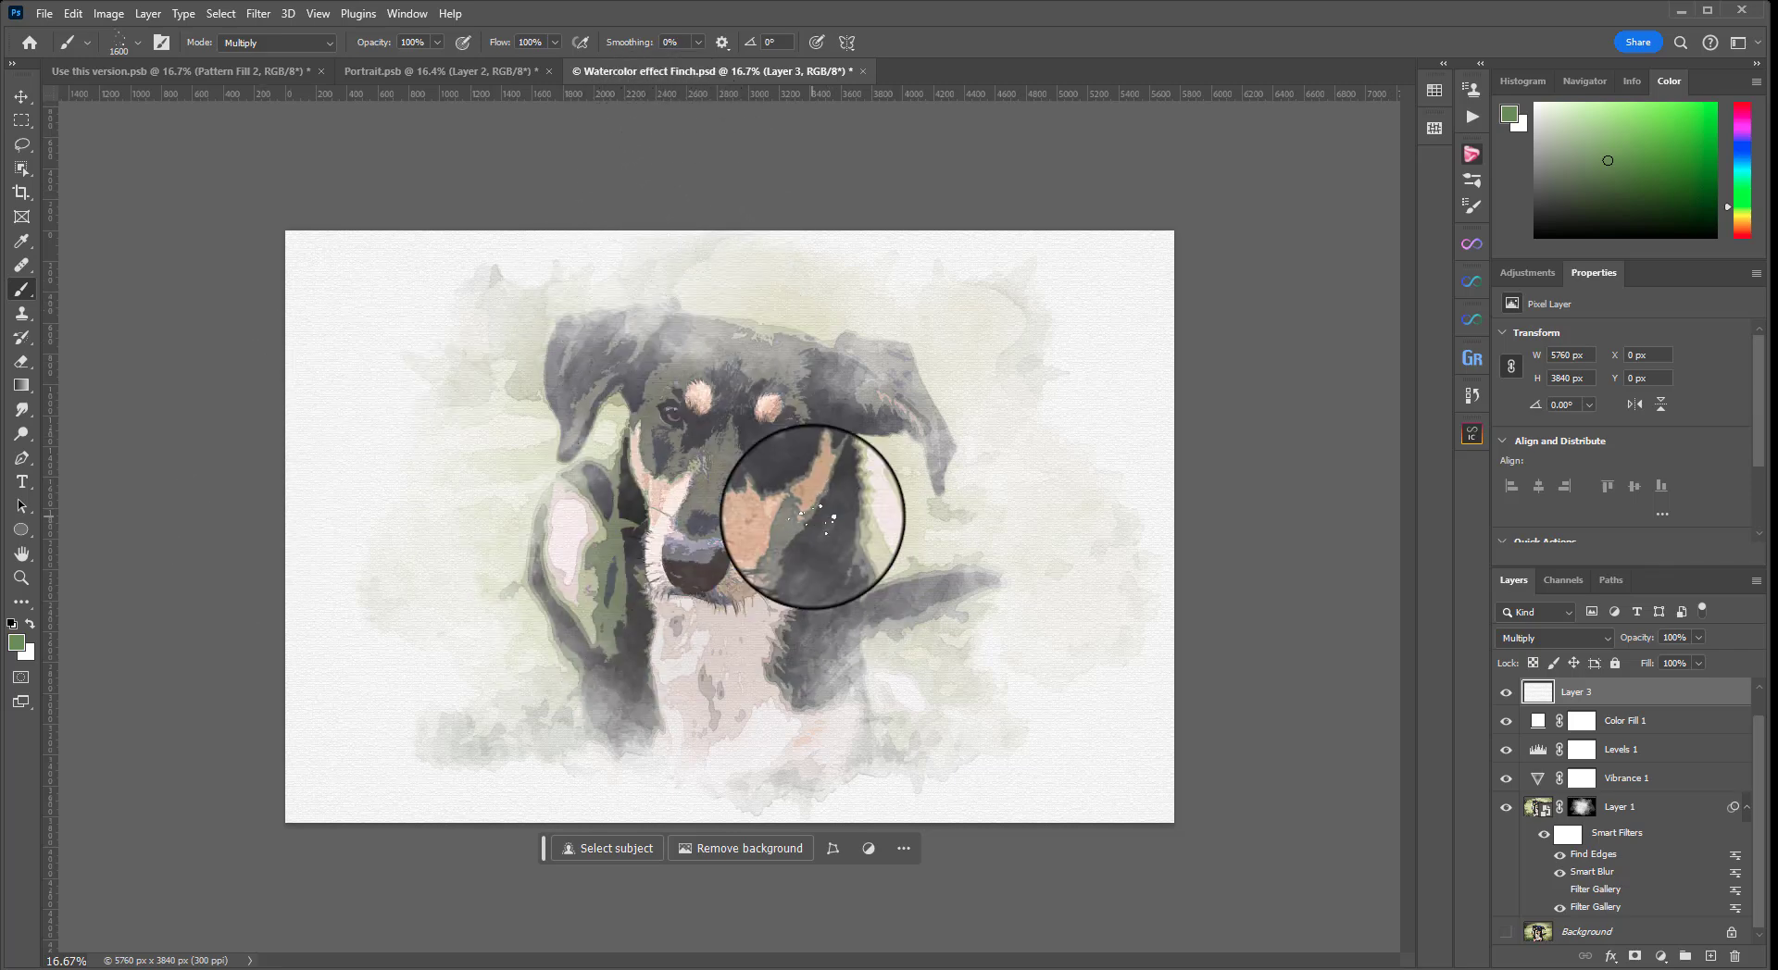
{"action": "left_click", "coordinate": [185, 72]}
{"action": "key", "text": "z"}
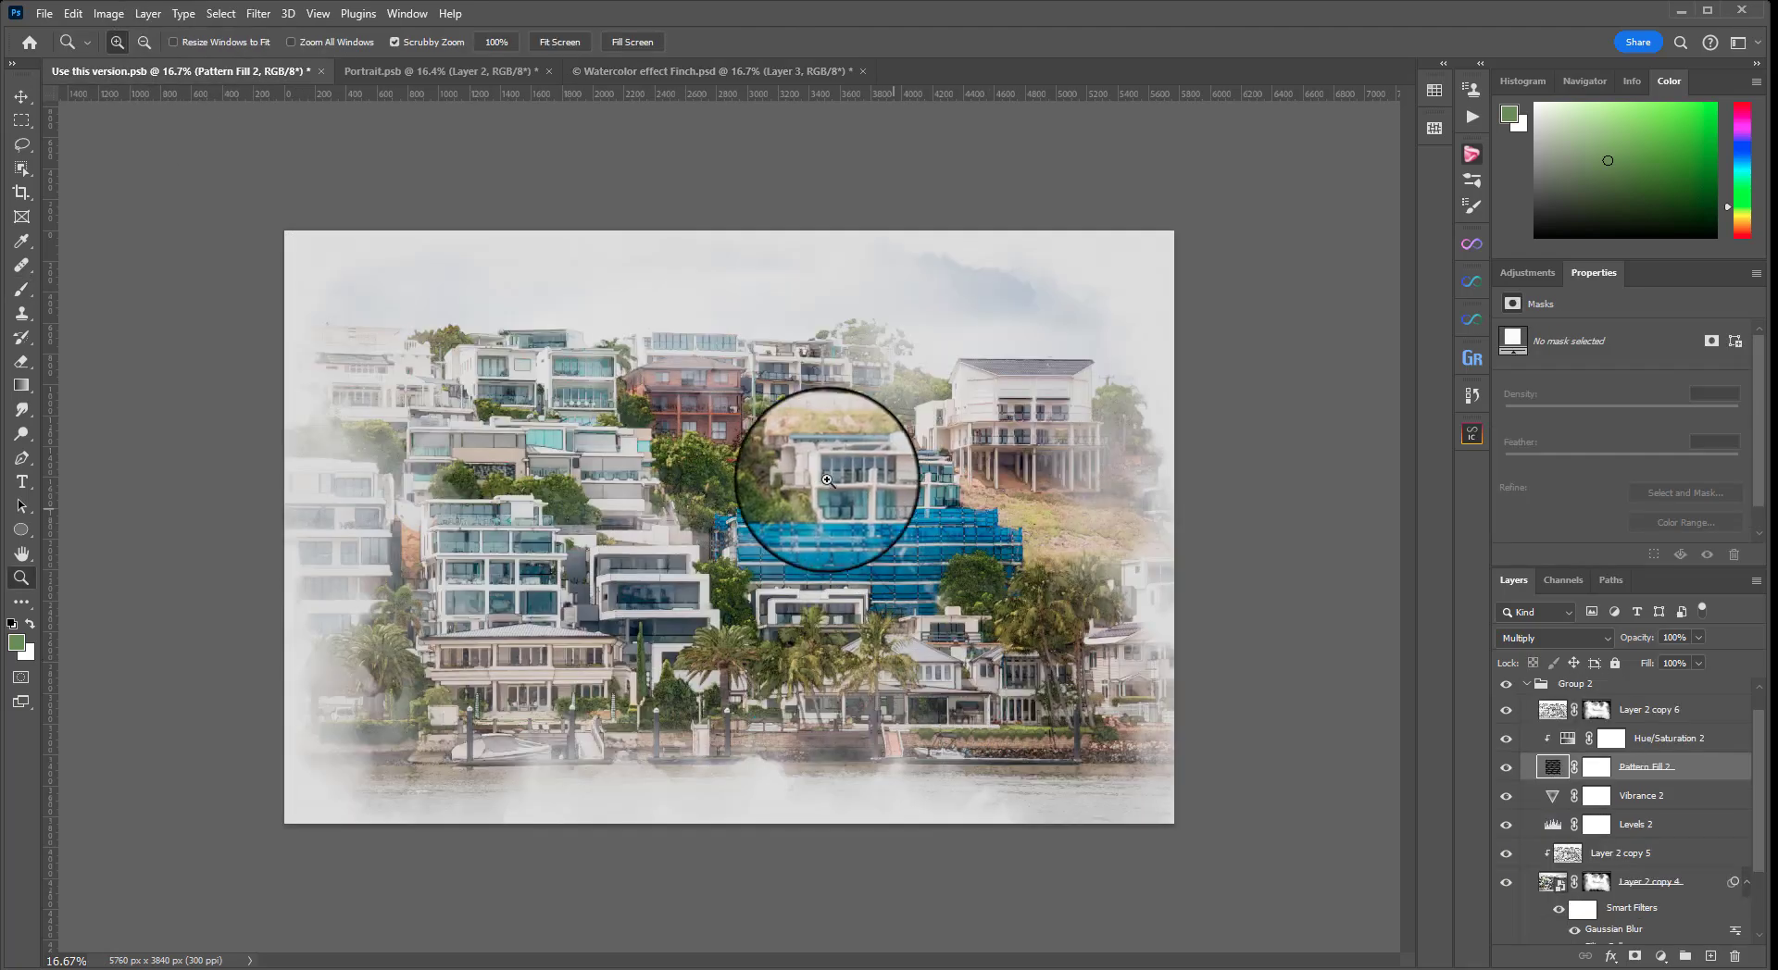
{"action": "left_click", "coordinate": [815, 477]}
{"action": "left_click", "coordinate": [811, 475]}
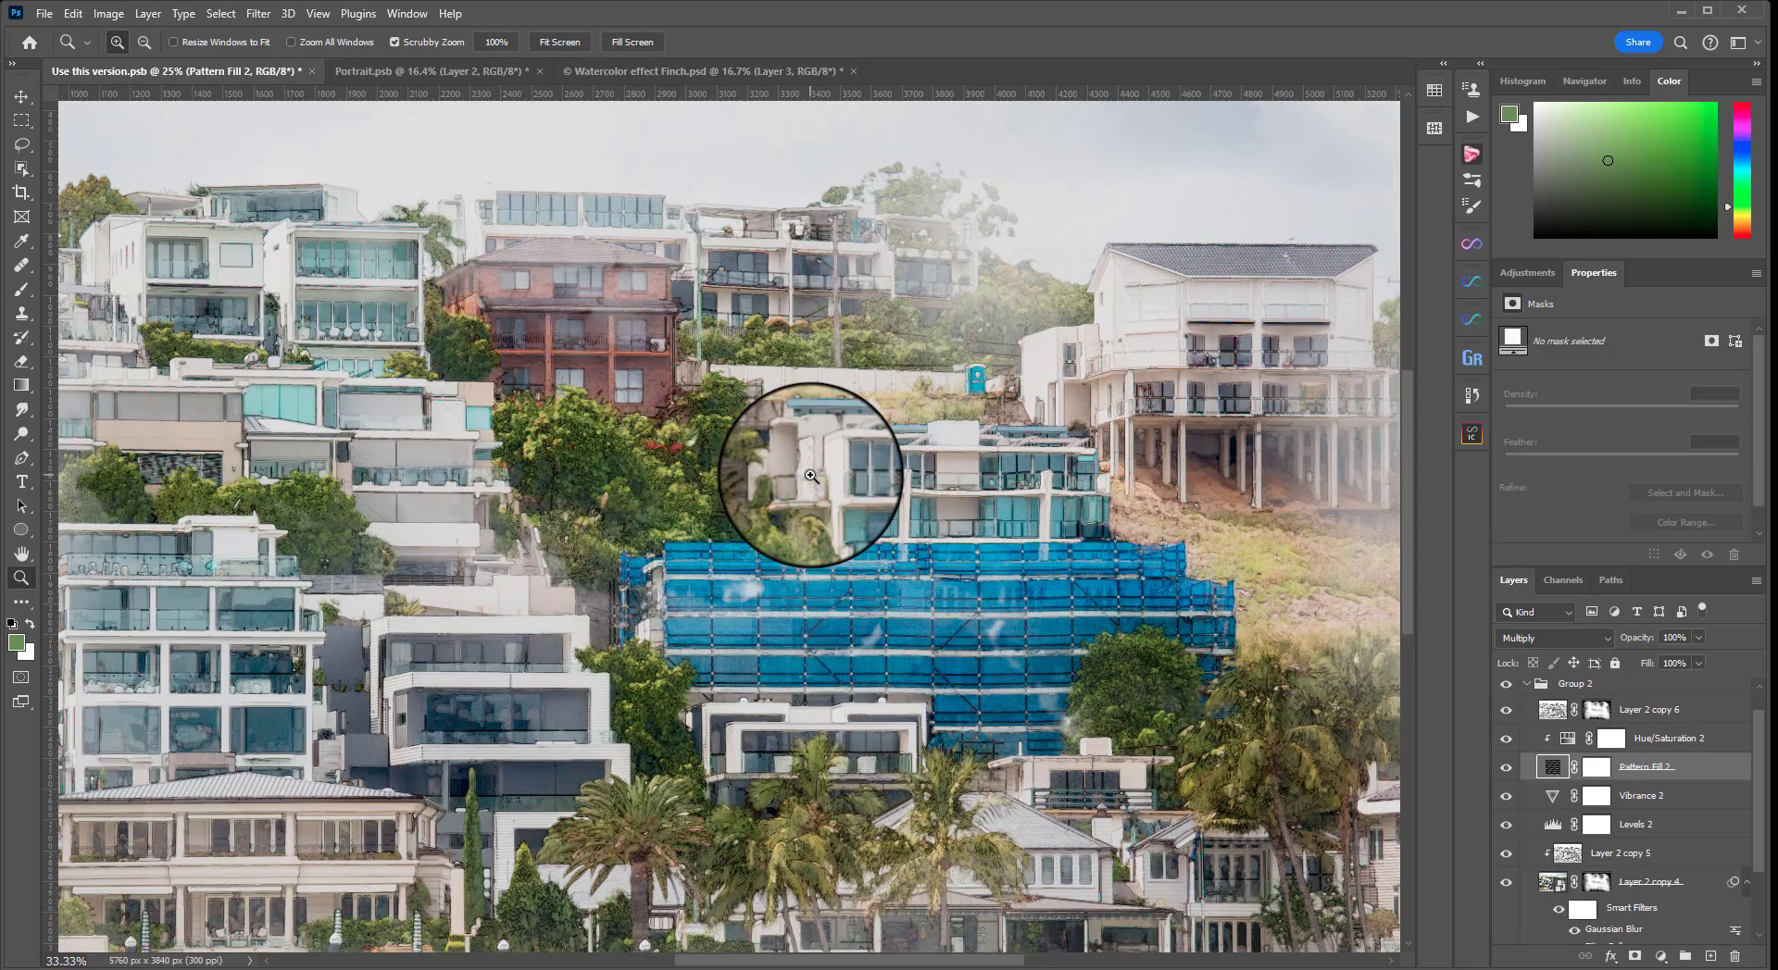
{"action": "left_click", "coordinate": [811, 475]}
{"action": "left_click", "coordinate": [794, 455]}
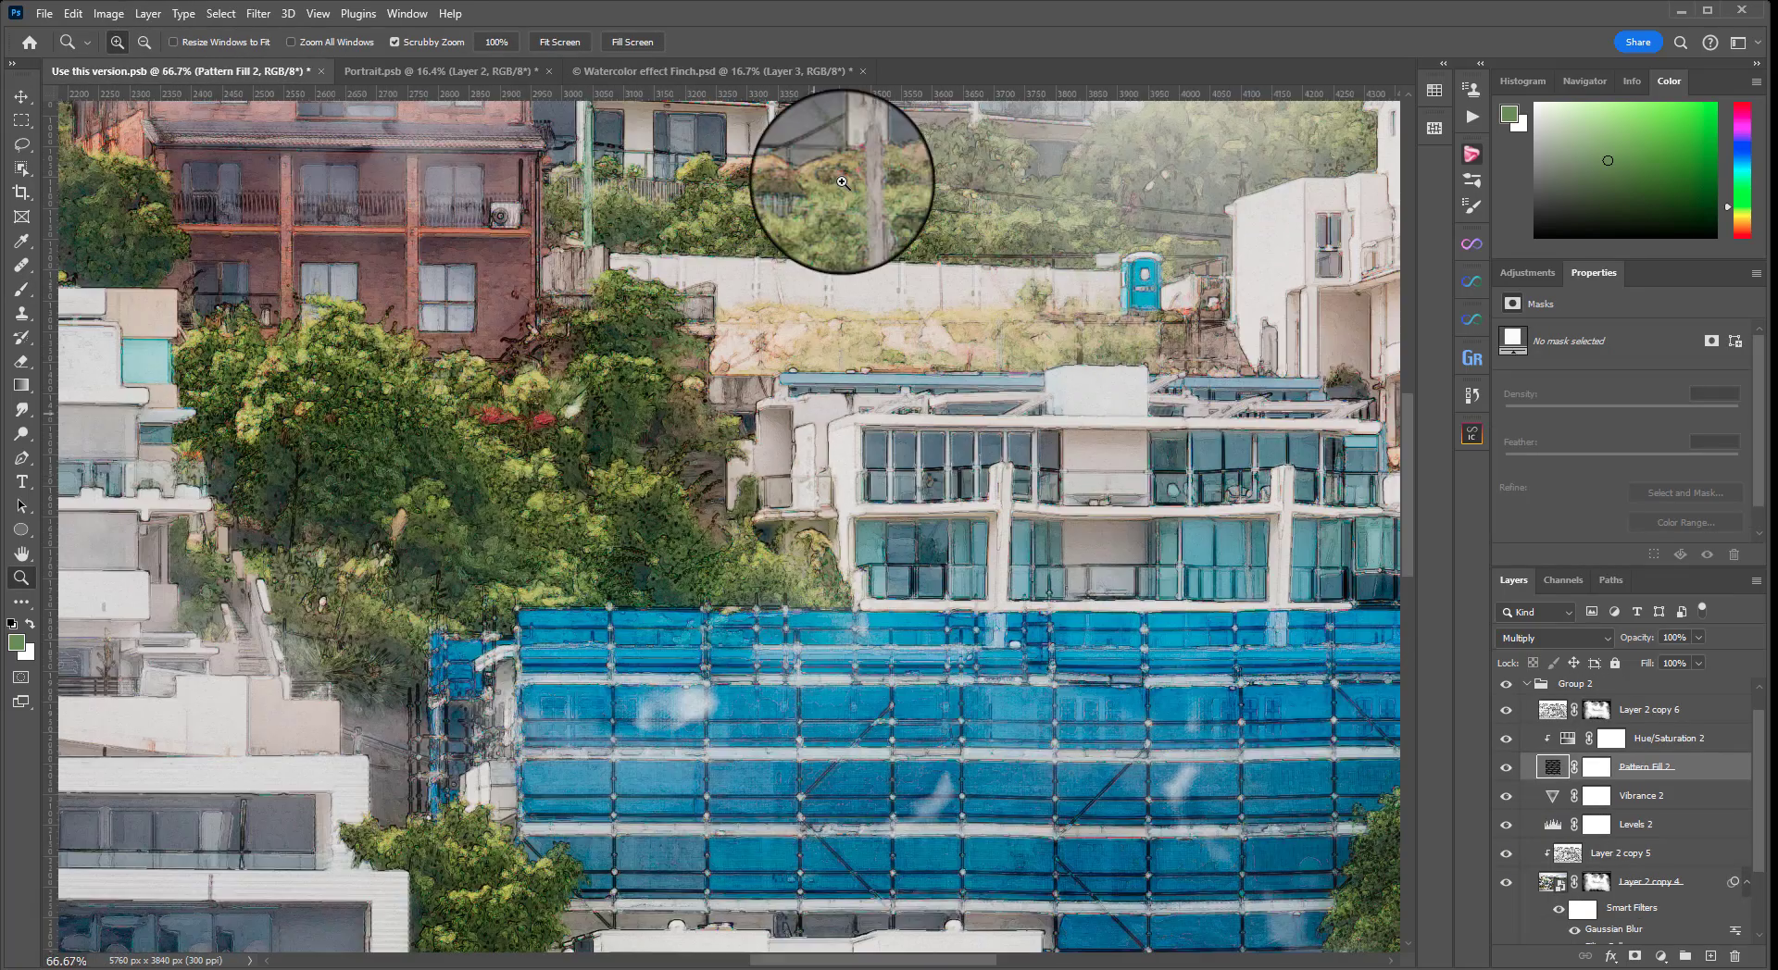
Zoom in on the portrait's face, then fit the whole spattered portrait in the window
{"action": "left_click", "coordinate": [413, 71]}
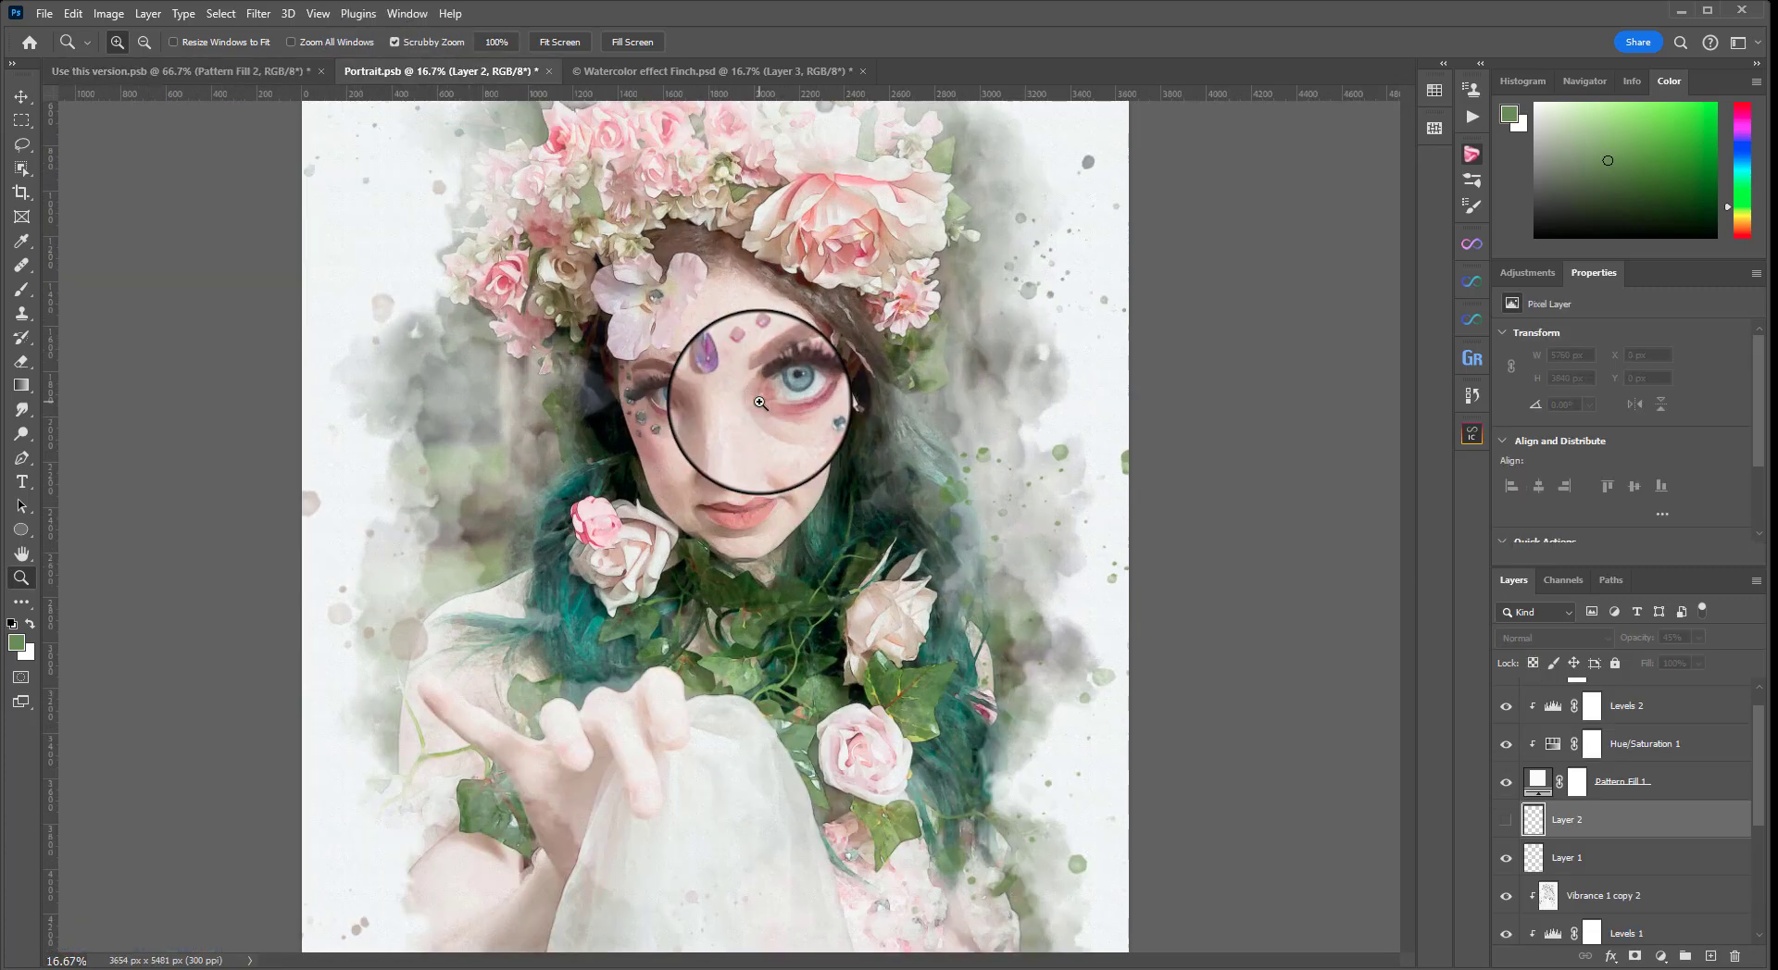
{"action": "left_click", "coordinate": [760, 403]}
{"action": "left_click", "coordinate": [1012, 635]}
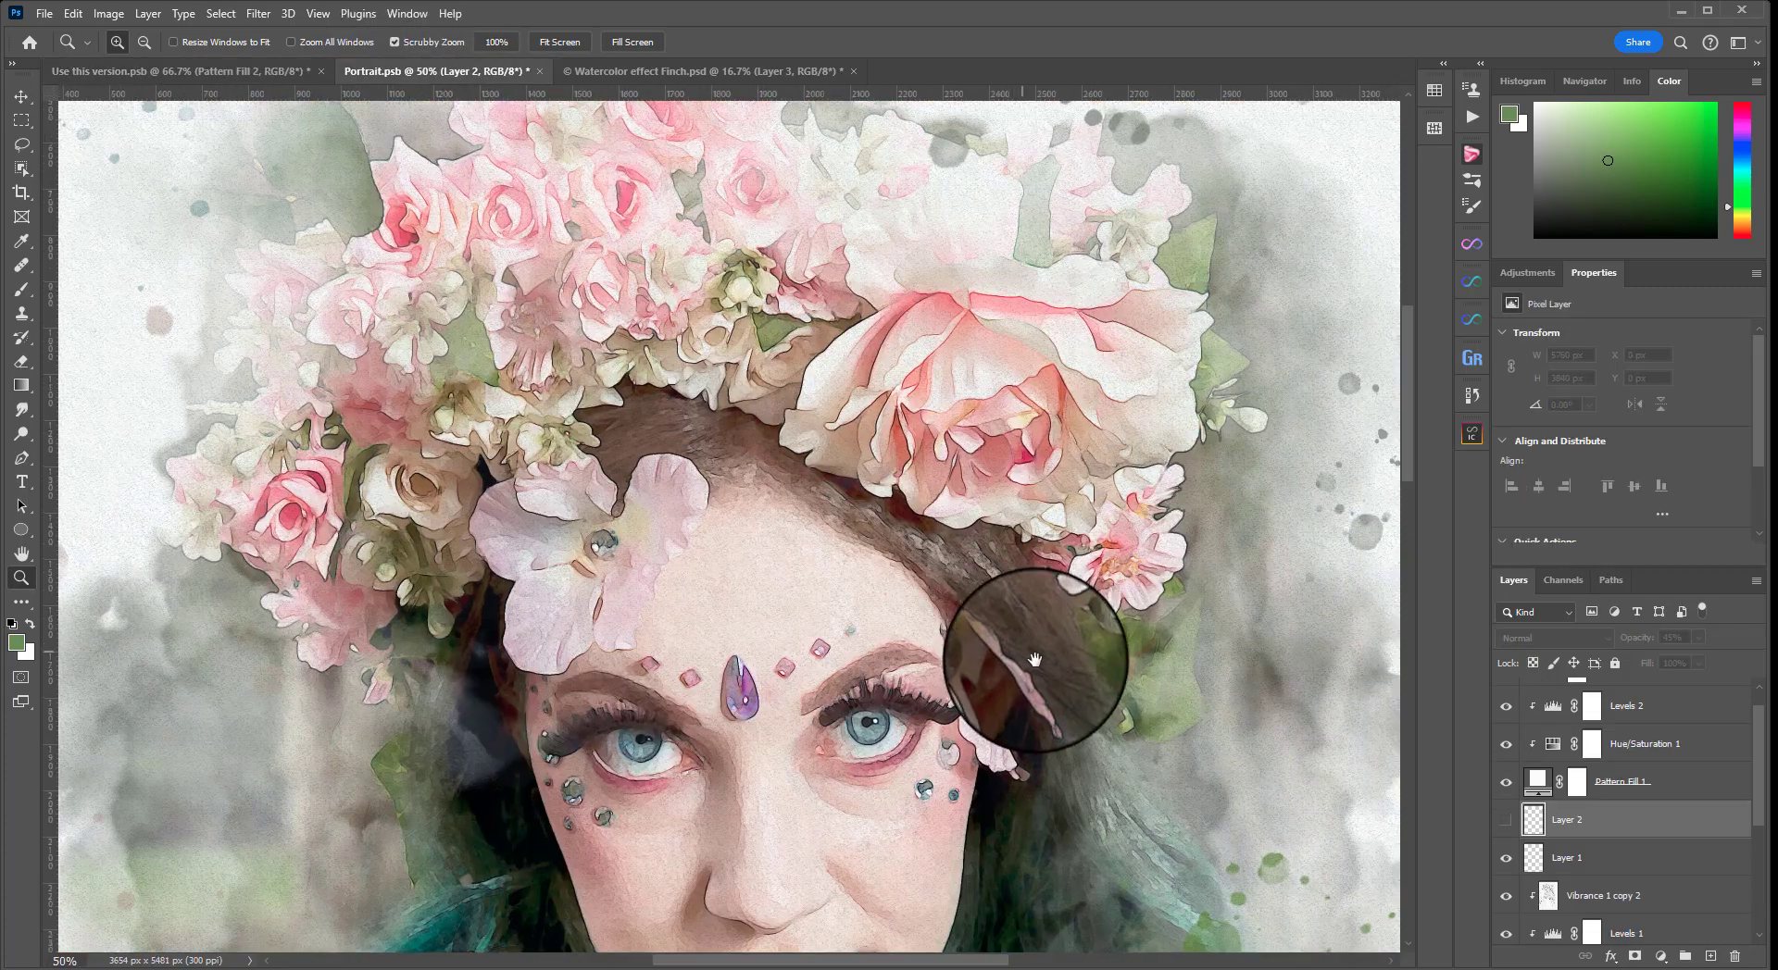
{"action": "scroll", "coordinate": [1034, 659], "scroll_direction": "down", "scroll_amount": 5}
{"action": "key", "text": "alt+bracketright"}
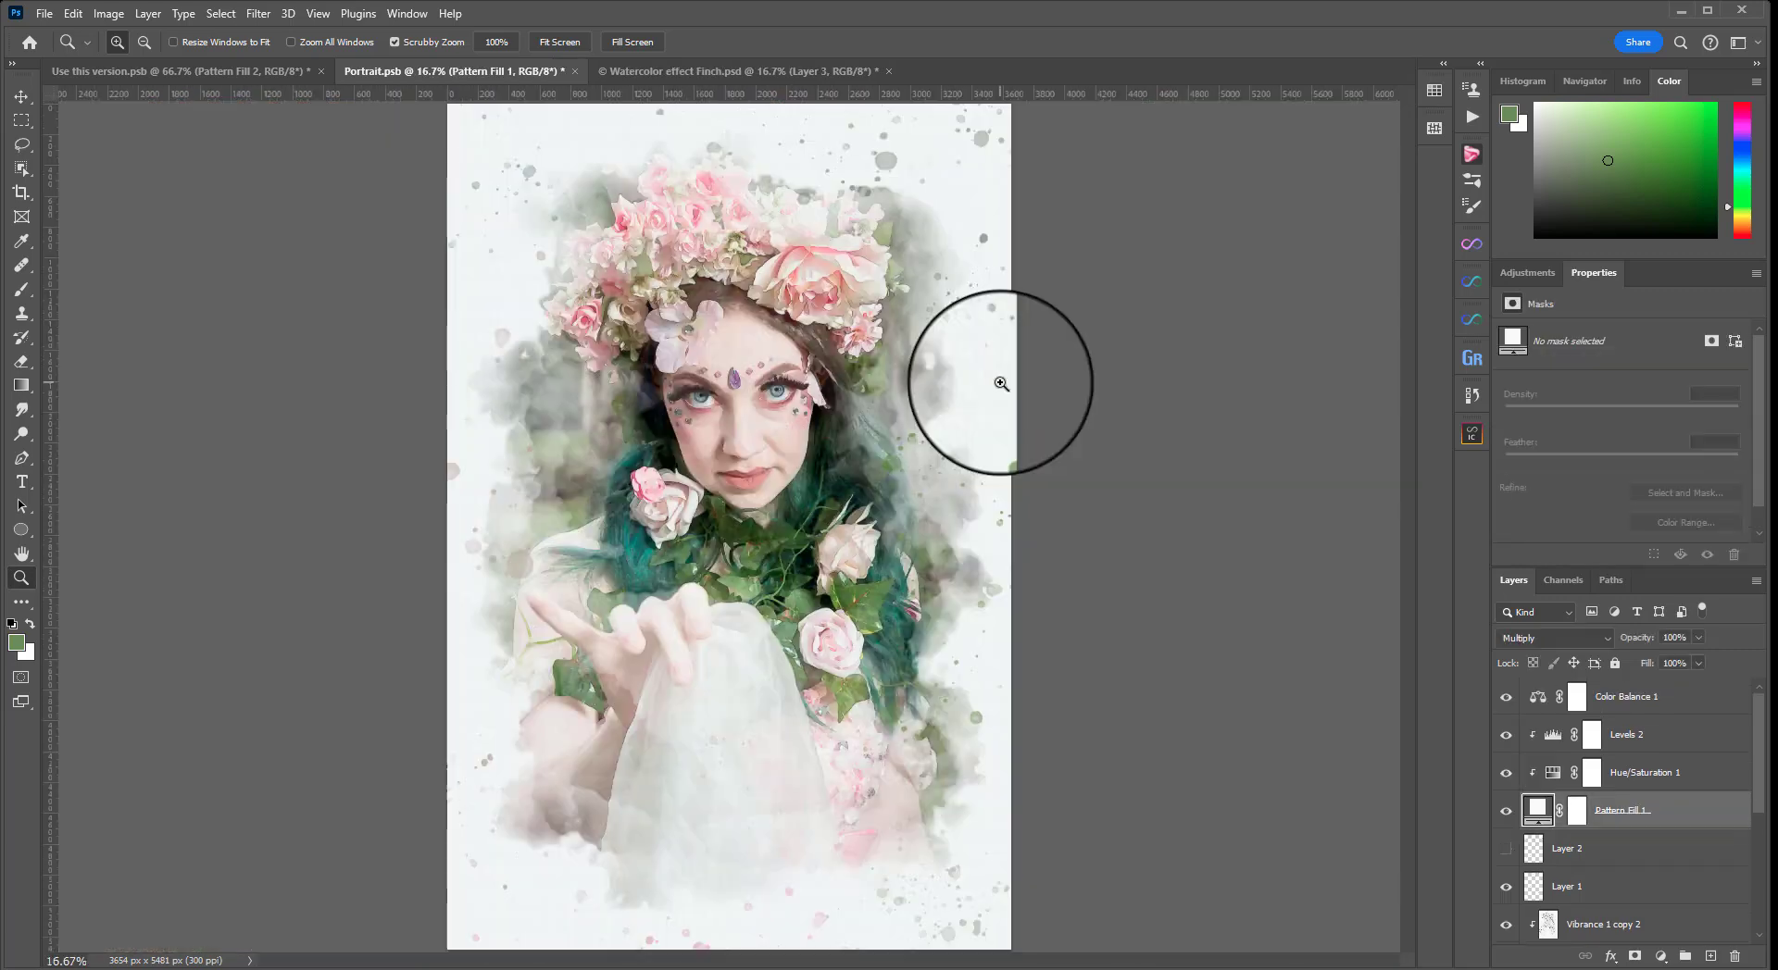